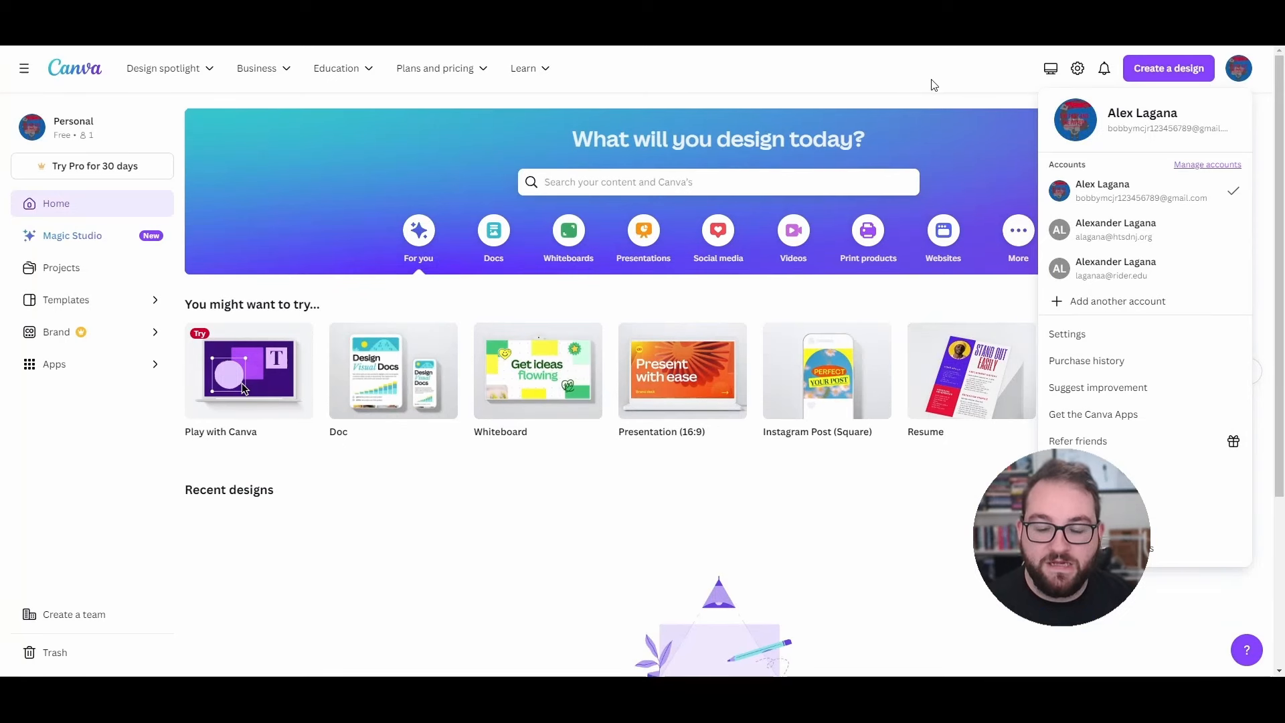
# - Dismiss the account details and show the recent designs as a grid
pyautogui.click(922, 84)
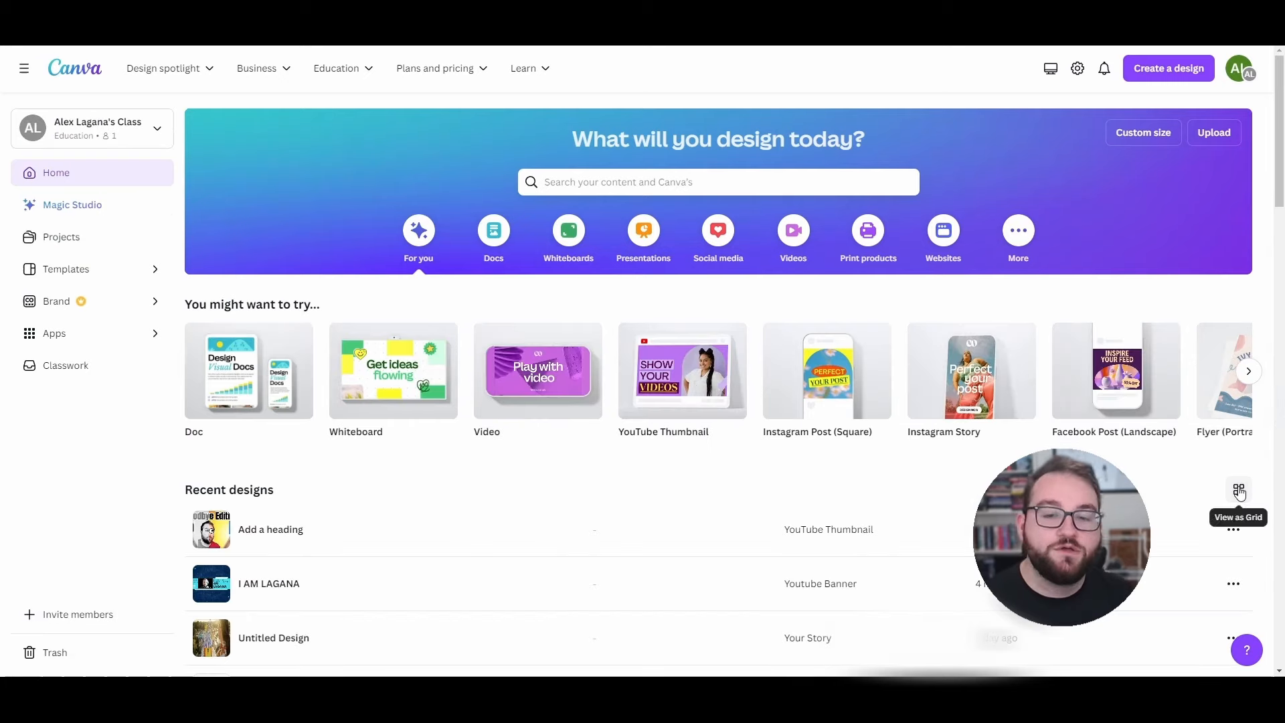
pyautogui.click(1239, 492)
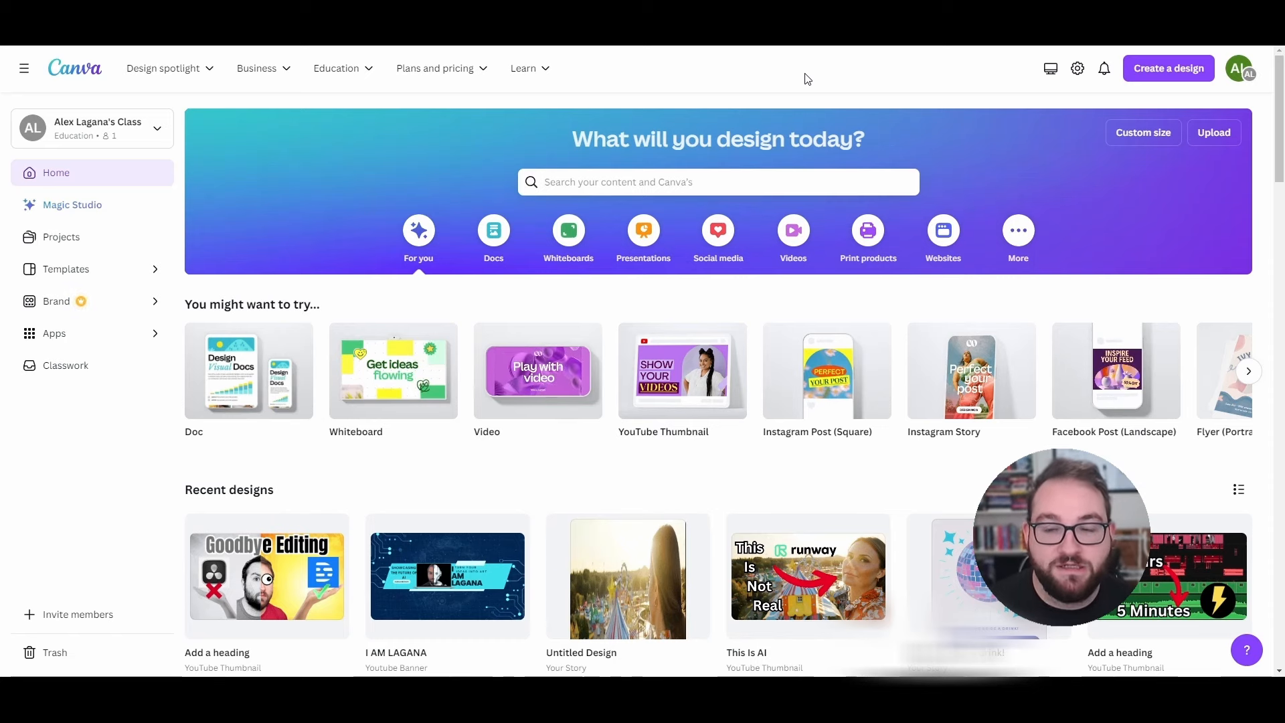
# - Look through the site's Business, Education, Plans and pricing, and Learn offerings
pyautogui.click(260, 67)
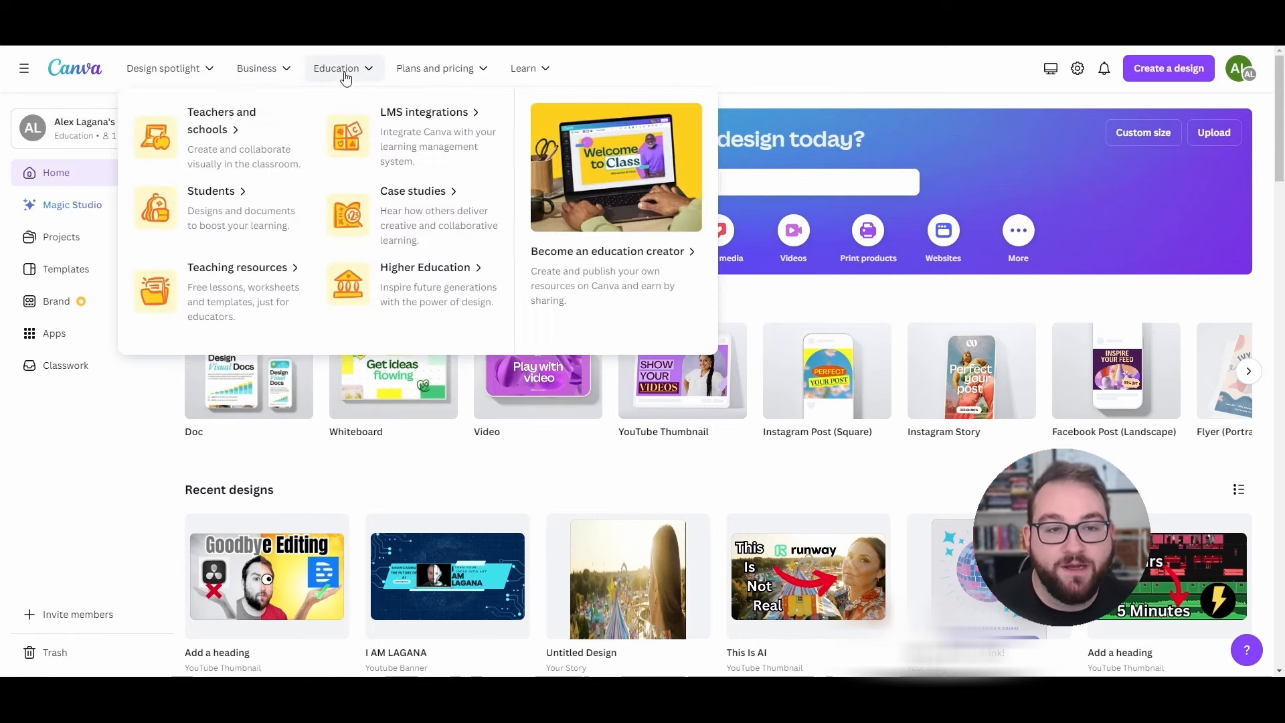
pyautogui.moveTo(355, 73)
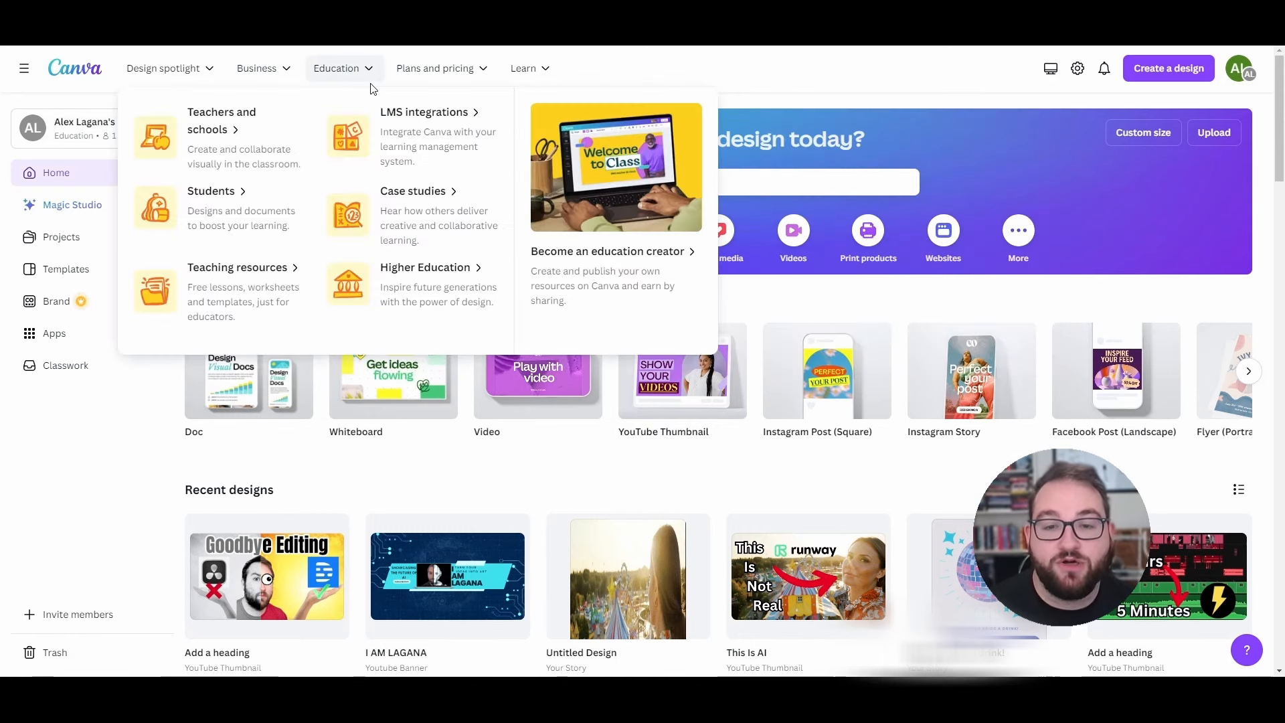
pyautogui.moveTo(432, 70)
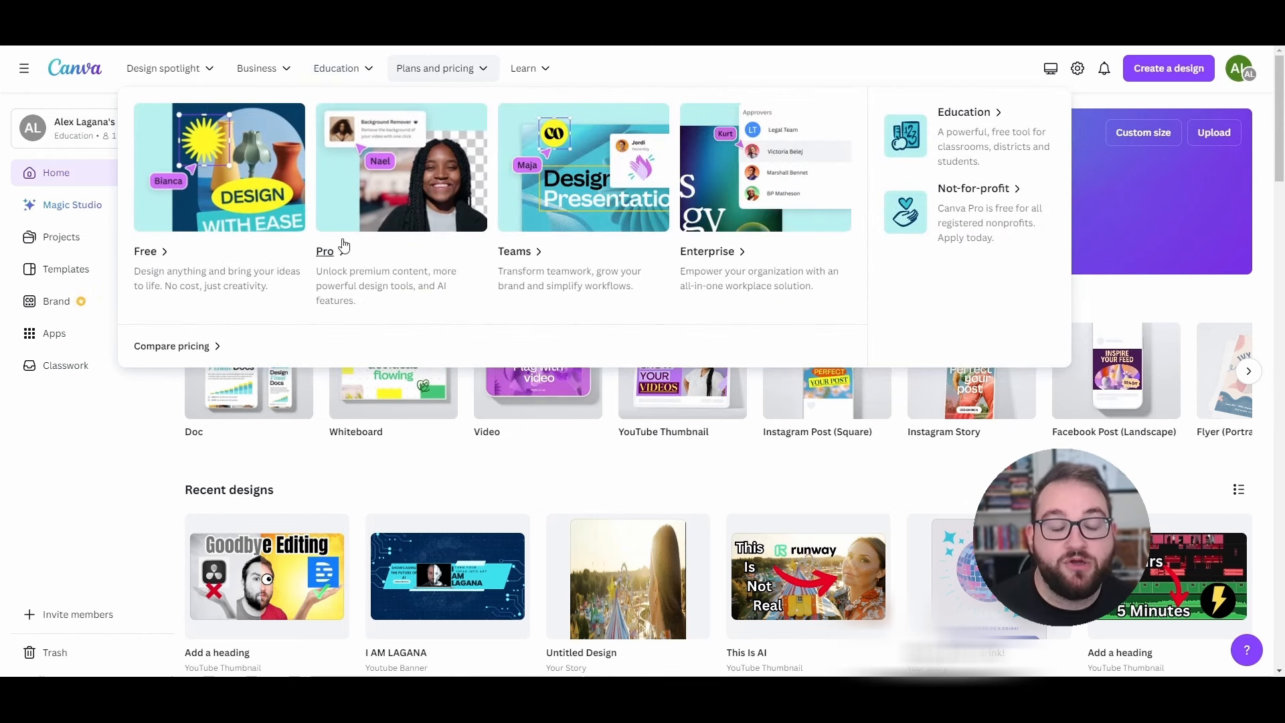
pyautogui.moveTo(532, 67)
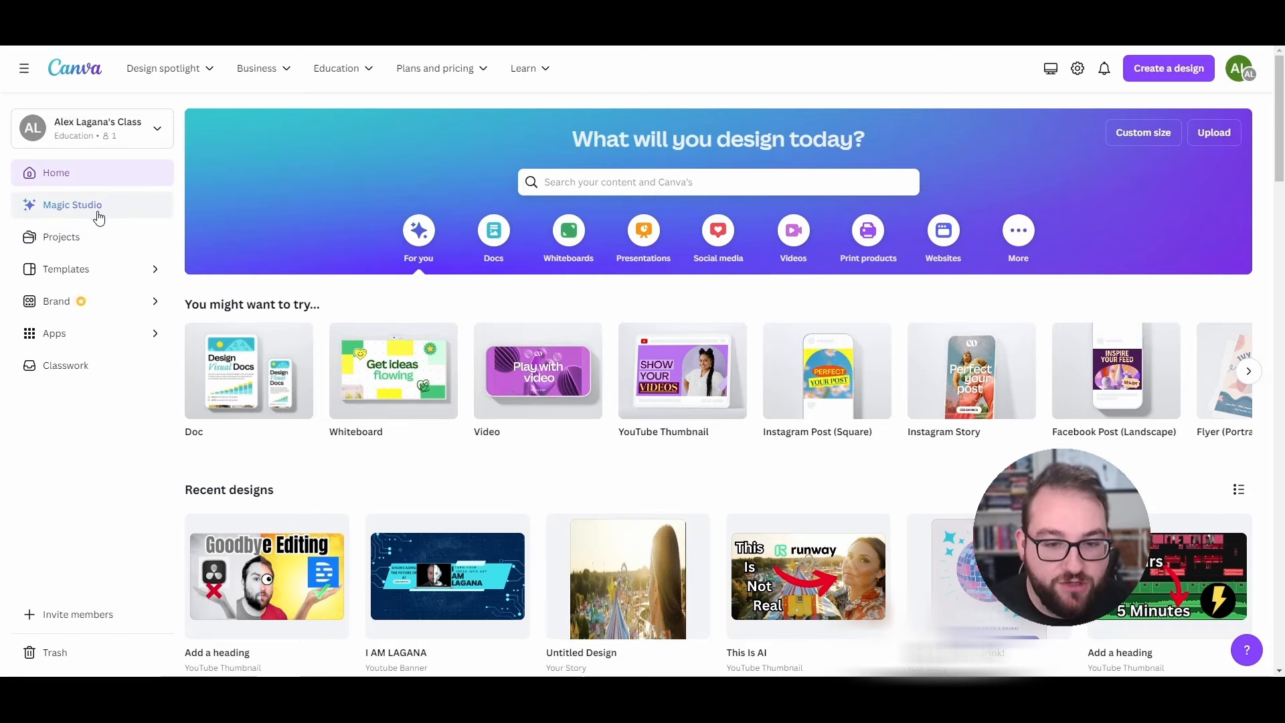
# - View the saved projects and browse the Templates gallery
pyautogui.click(59, 236)
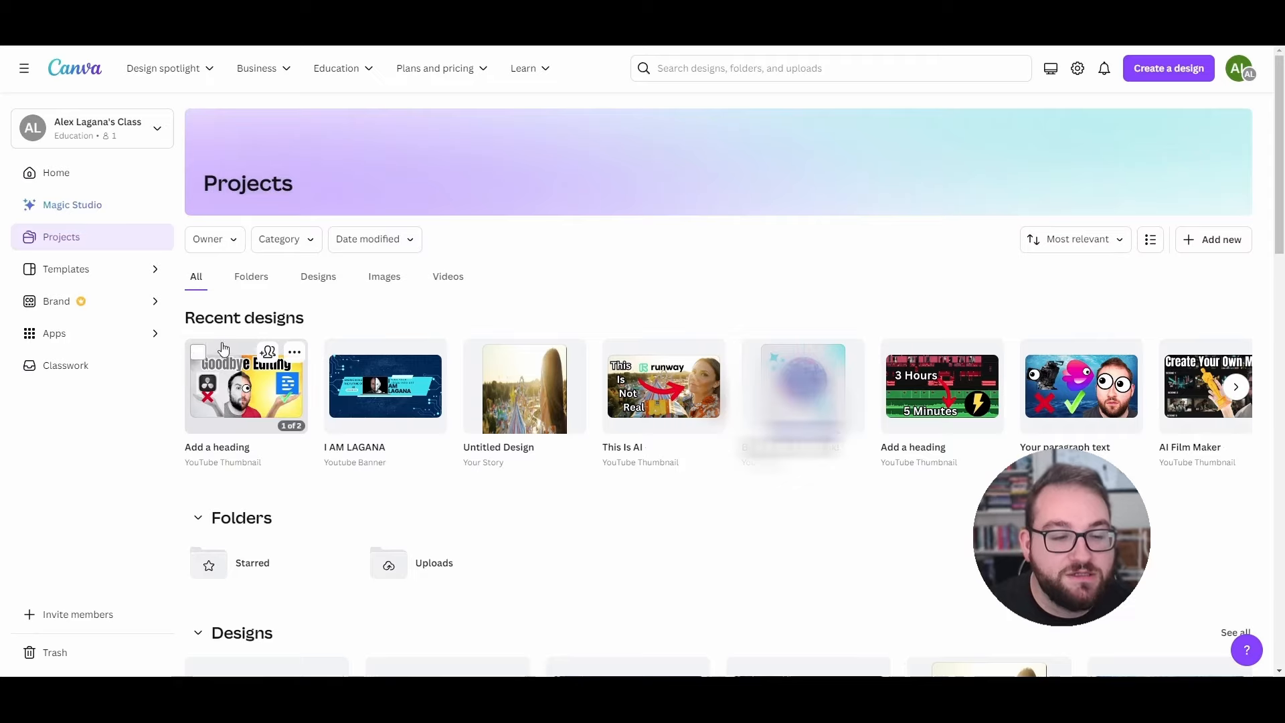
pyautogui.click(94, 267)
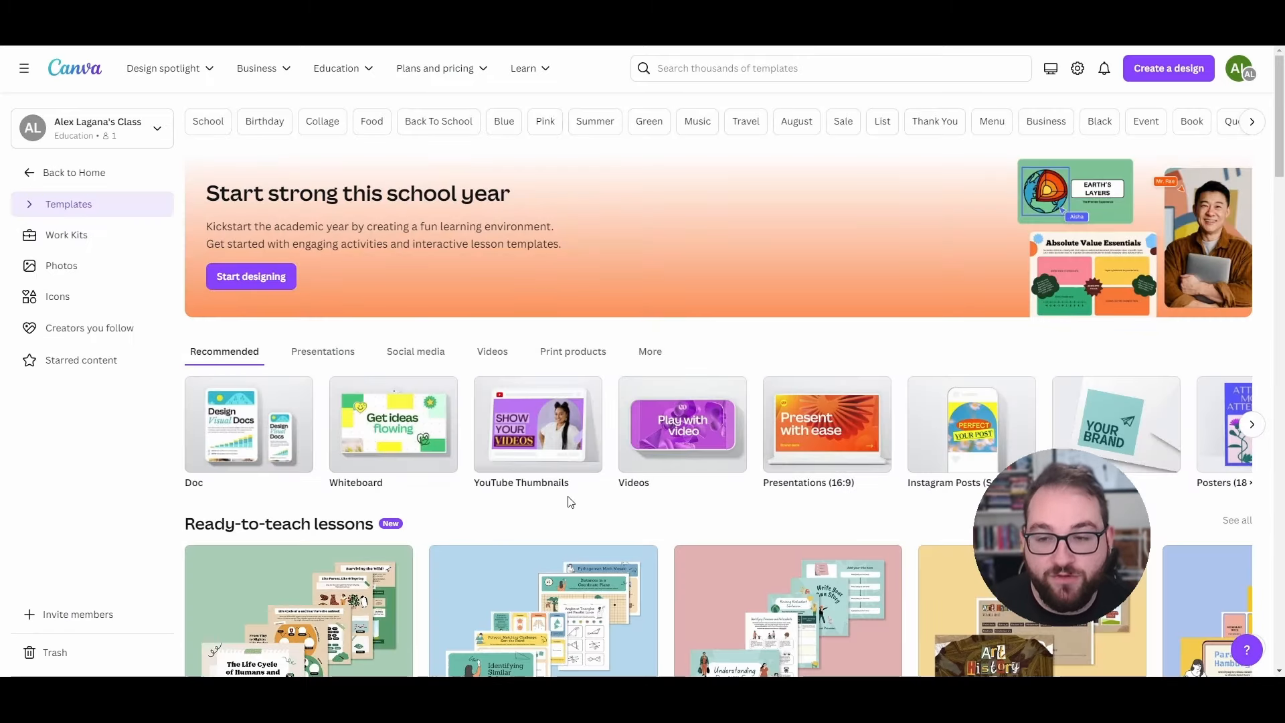
pyautogui.scroll(-2, 429, 485)
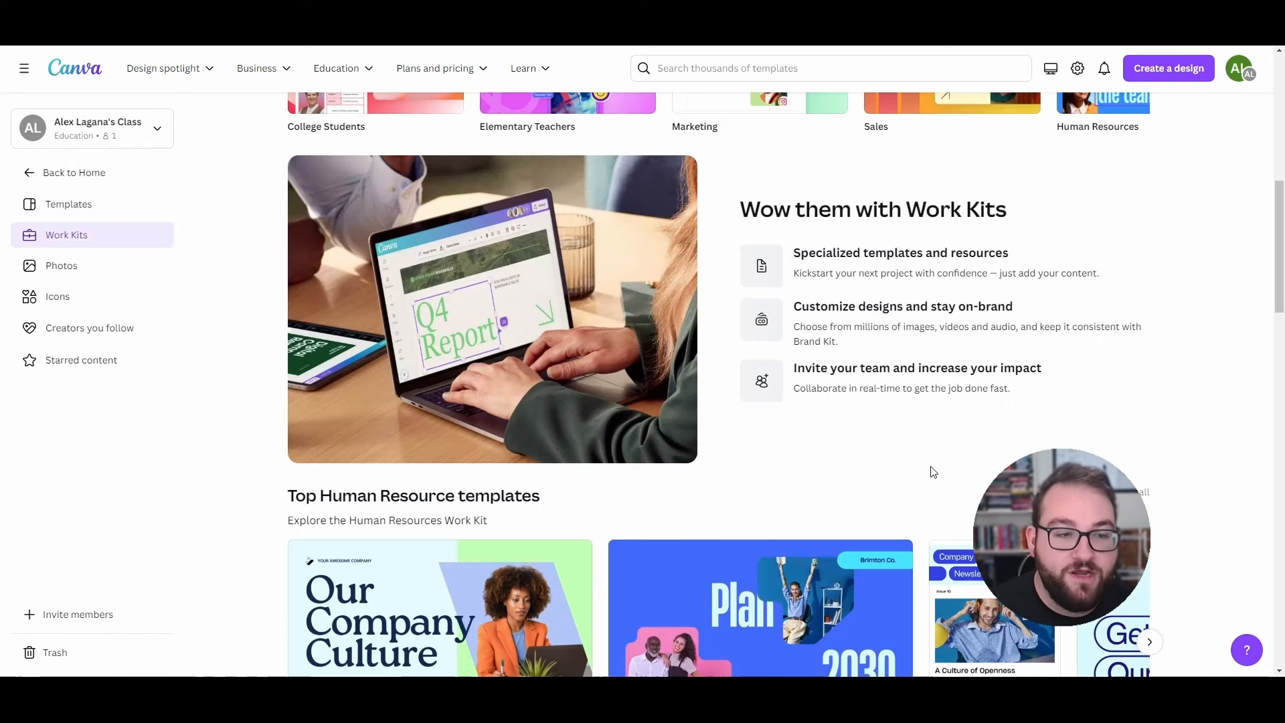
# - Look over the Work Kits overview and examine the Elementary Teachers kit's basics courses and lesson templates
pyautogui.scroll(8, 917, 455)
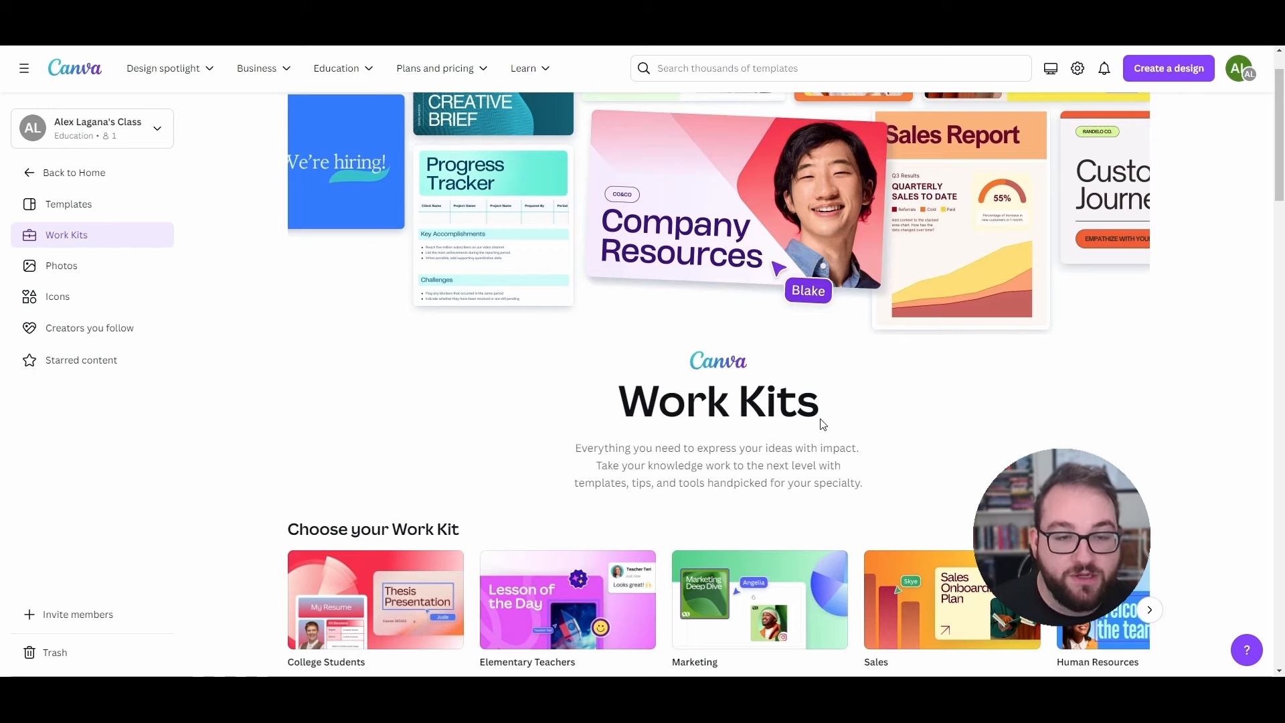
pyautogui.scroll(-2, 823, 424)
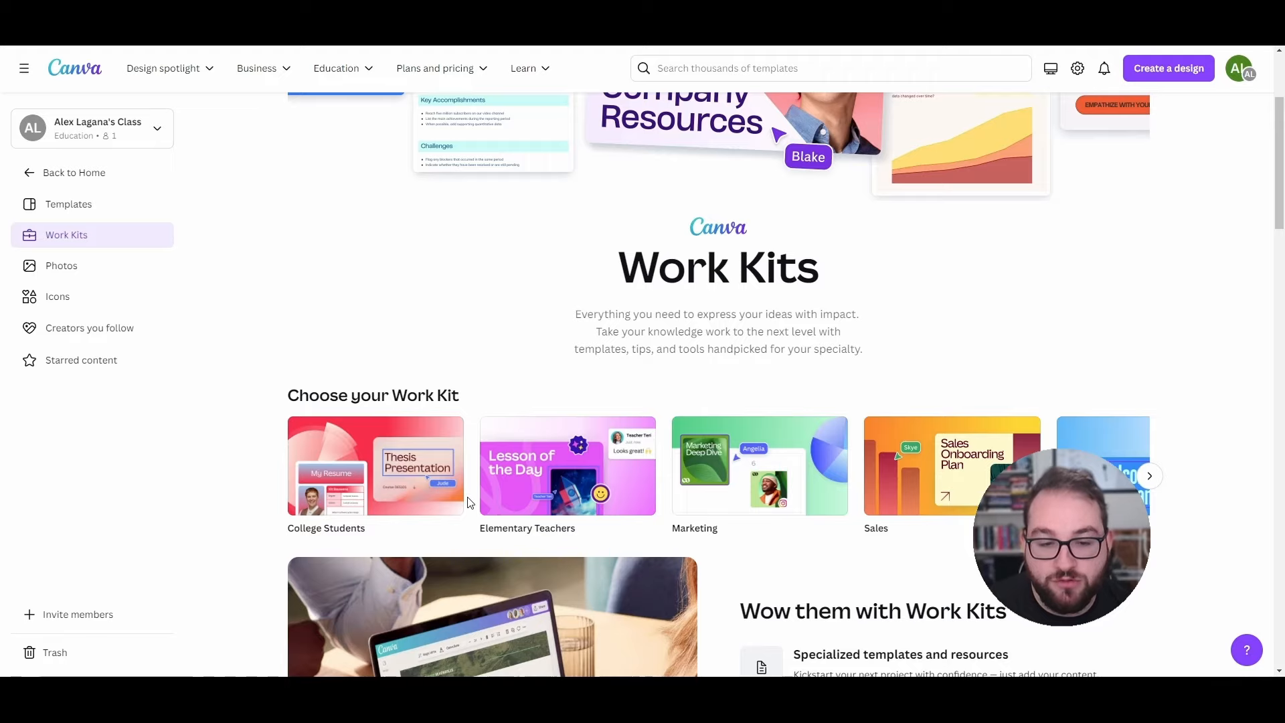
pyautogui.click(605, 457)
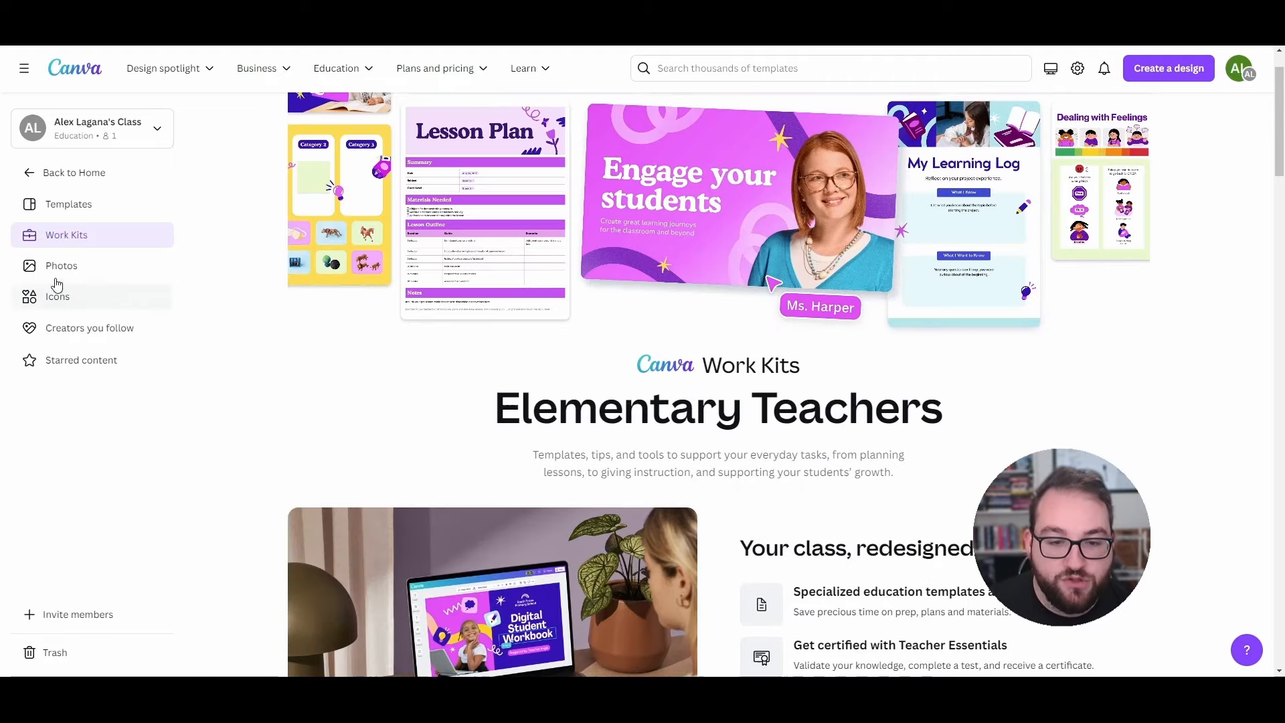
pyautogui.click(63, 236)
pyautogui.scroll(-10, 591, 555)
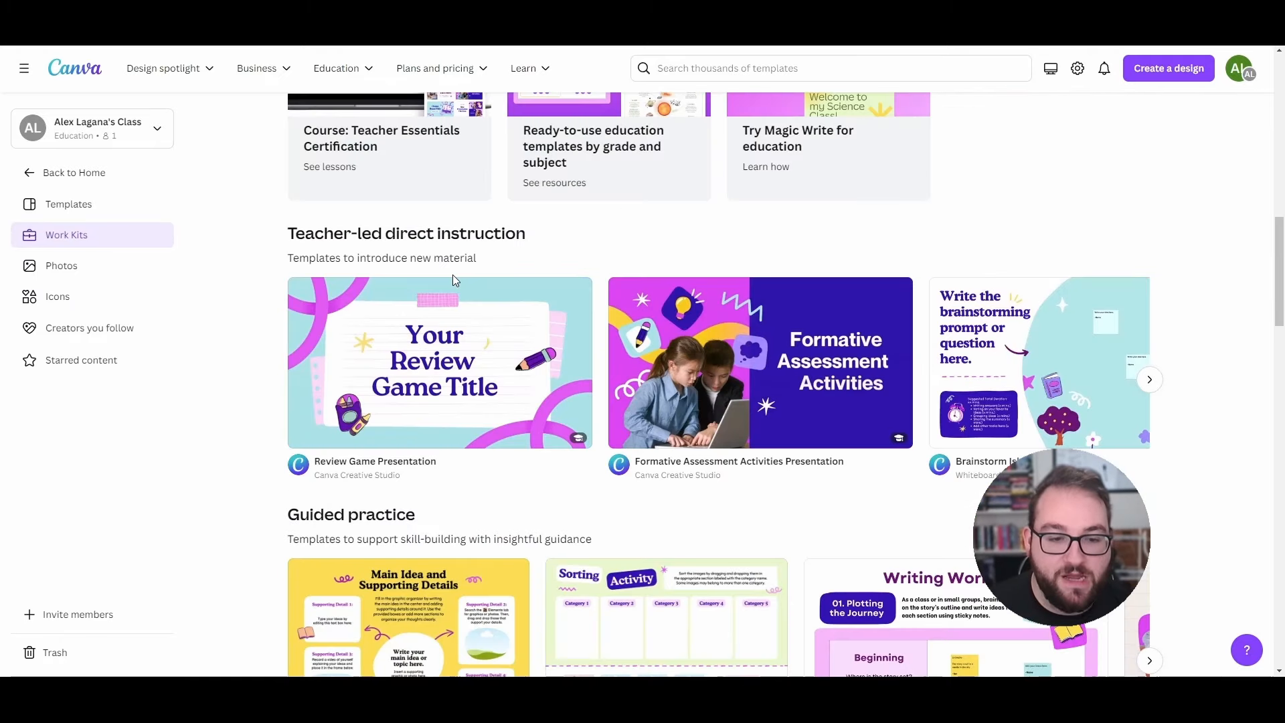
pyautogui.scroll(4, 443, 271)
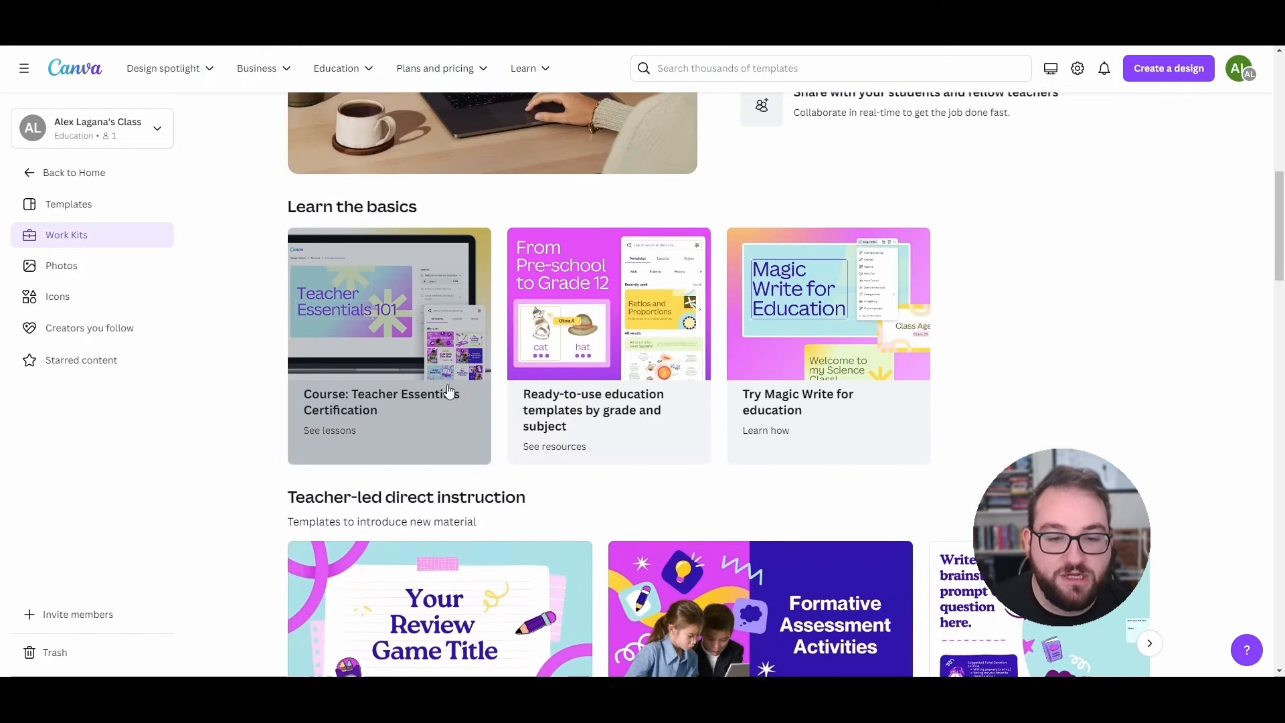
pyautogui.scroll(-2, 422, 417)
pyautogui.scroll(-12, 255, 344)
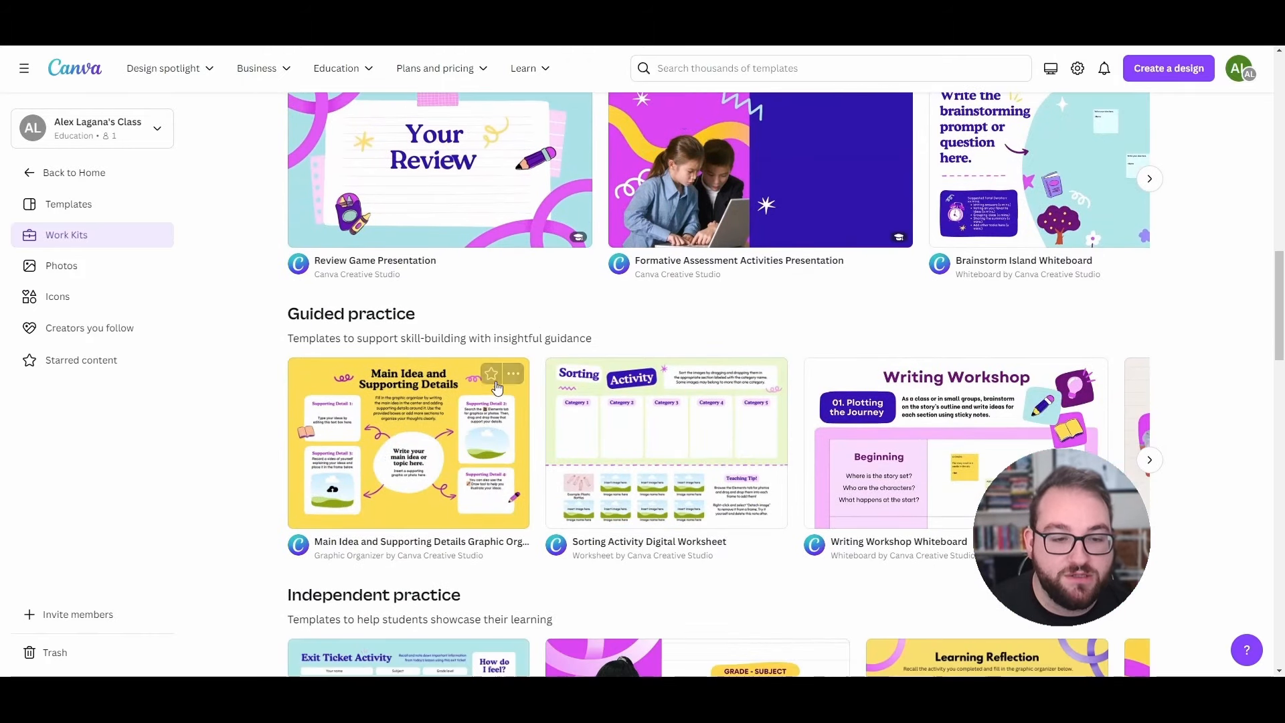
pyautogui.scroll(-2, 255, 344)
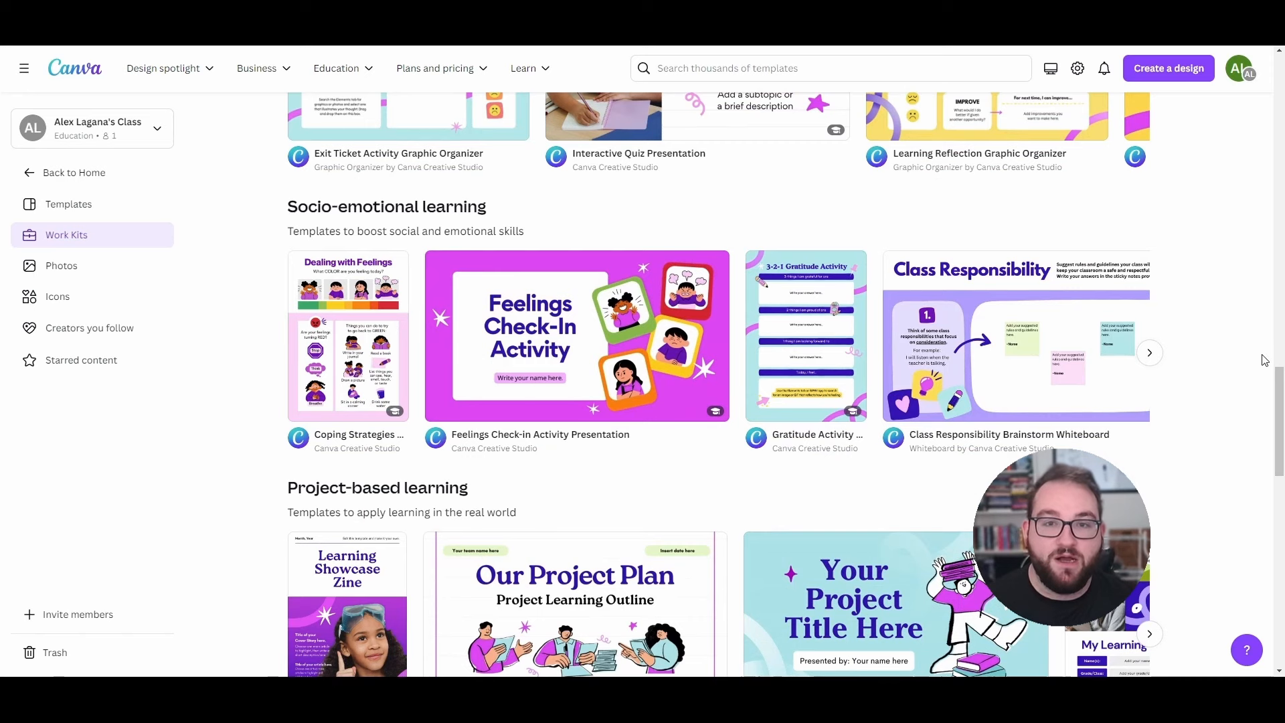
# - Examine the College Students work kit's project and group work templates, and go back to the Work Kits overview
pyautogui.click(106, 233)
pyautogui.scroll(-5, 429, 460)
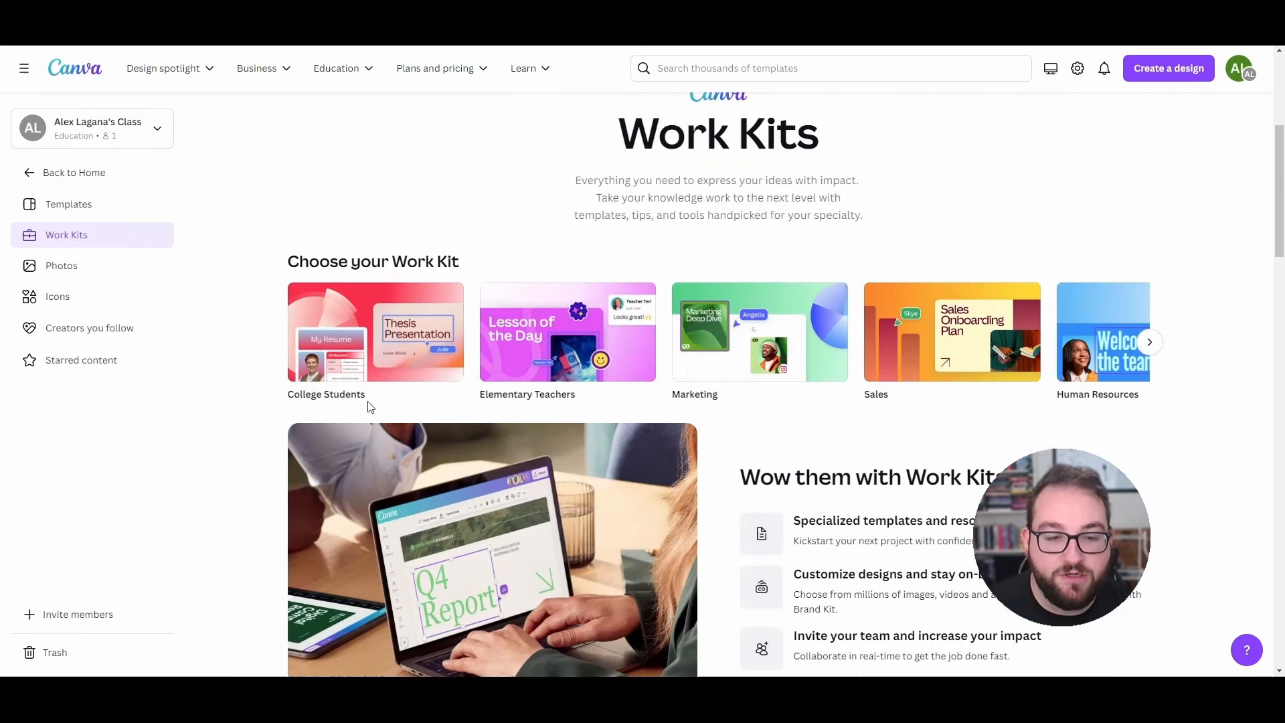
pyautogui.click(344, 388)
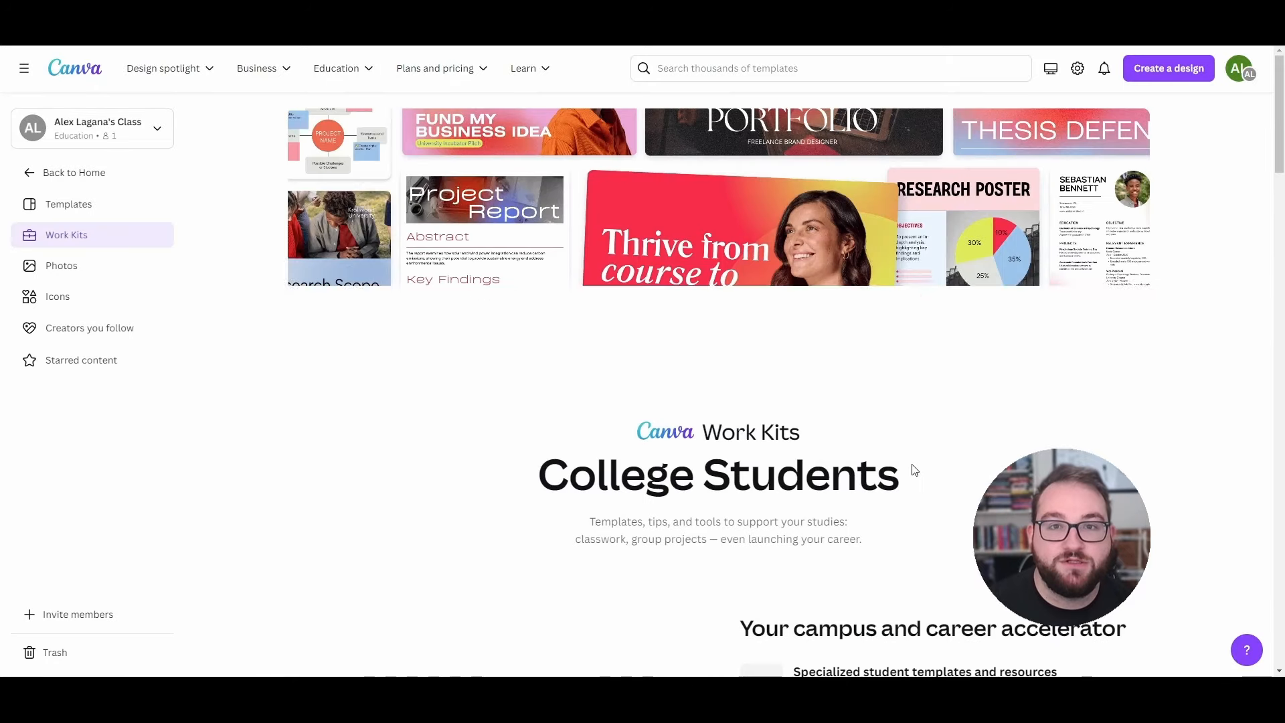
pyautogui.scroll(-5, 915, 469)
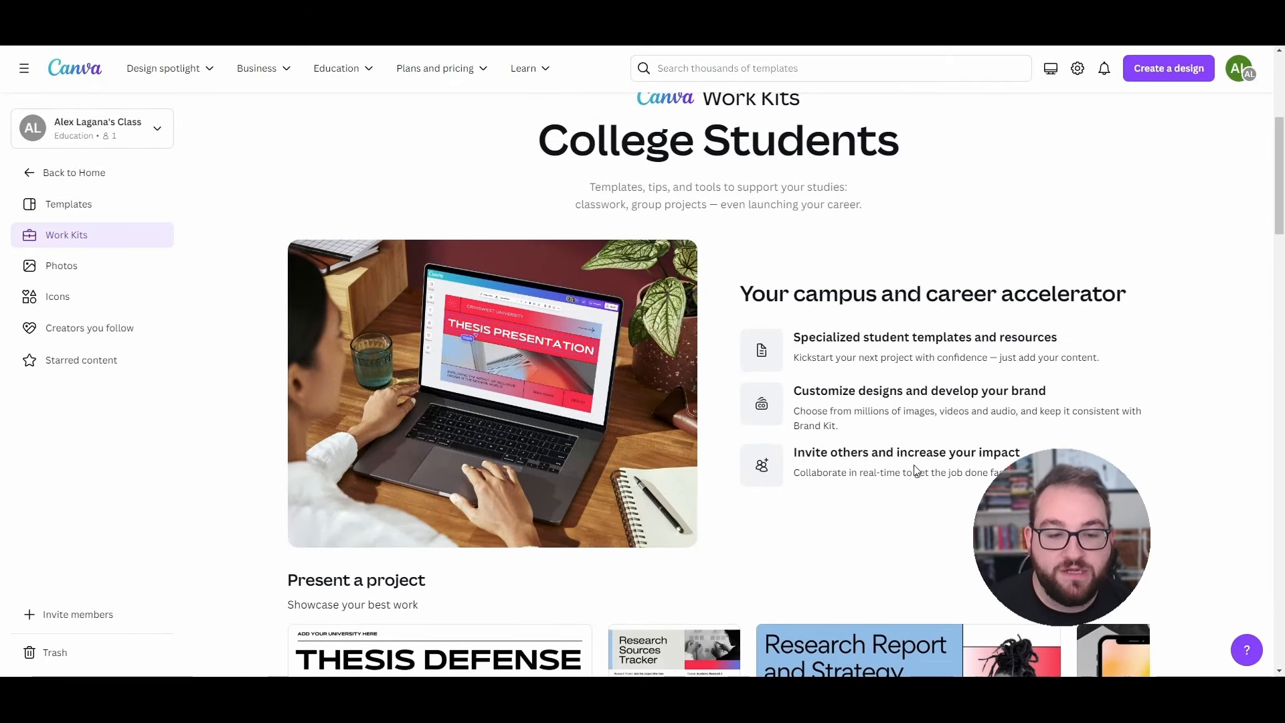
pyautogui.scroll(-4, 907, 479)
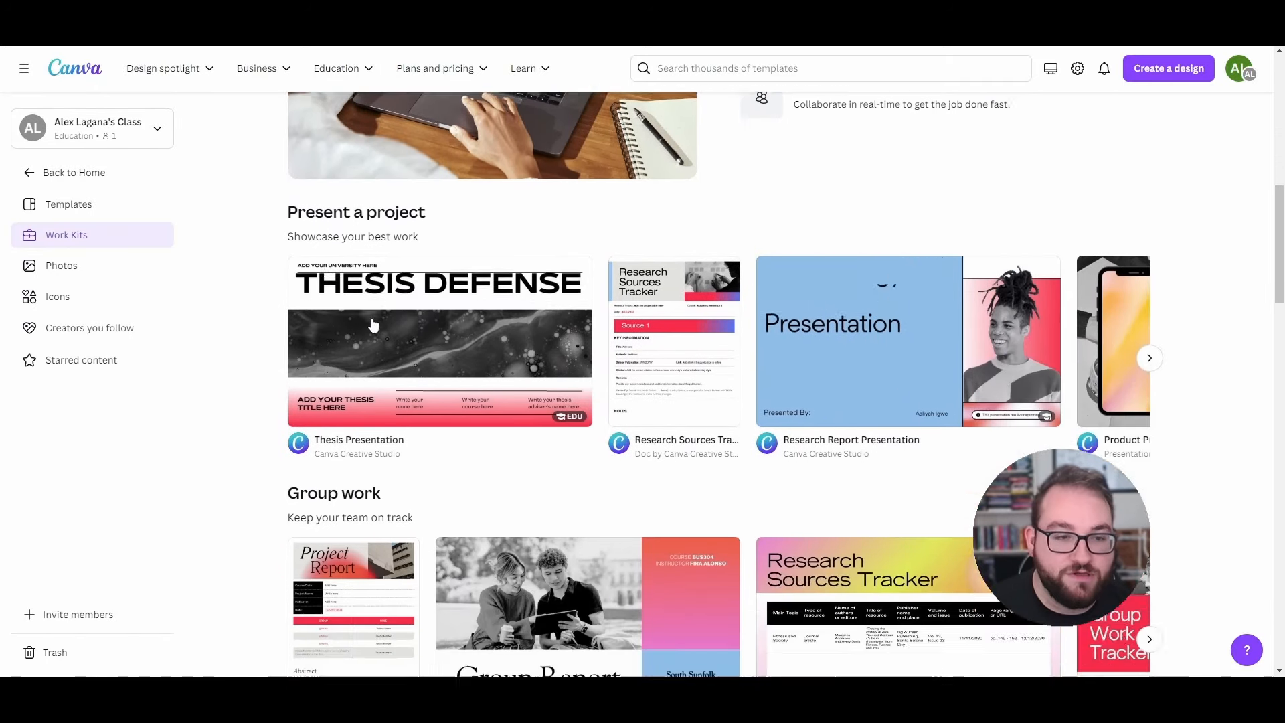
pyautogui.scroll(-3, 374, 326)
pyautogui.scroll(-4, 372, 419)
pyautogui.scroll(9, 372, 418)
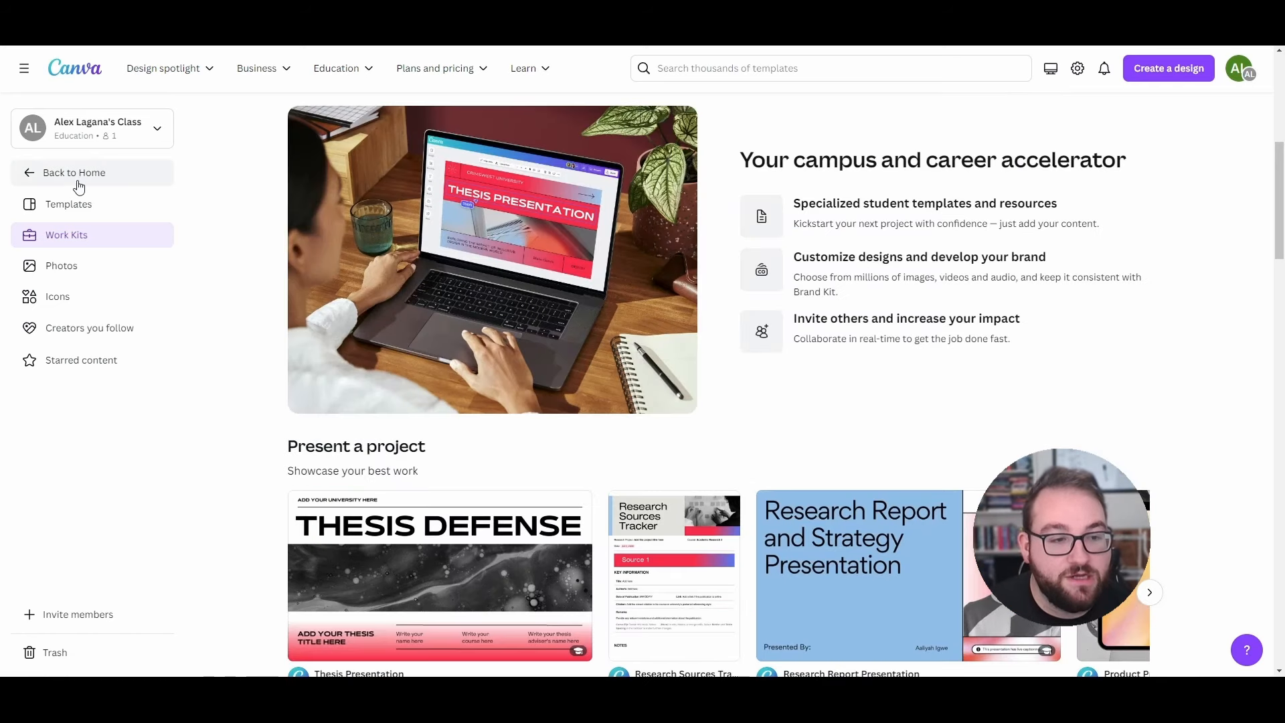
pyautogui.click(79, 235)
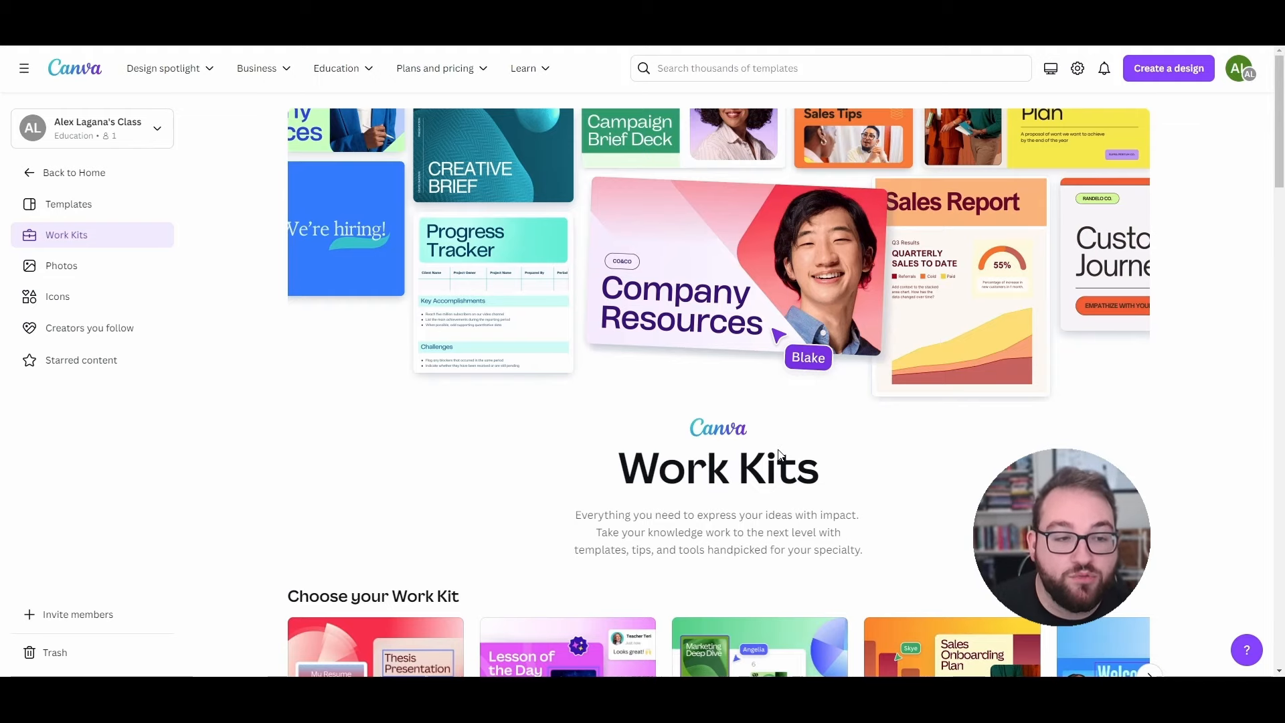
# - Browse the stock images in the Photos library
pyautogui.click(61, 266)
pyautogui.scroll(-10, 378, 388)
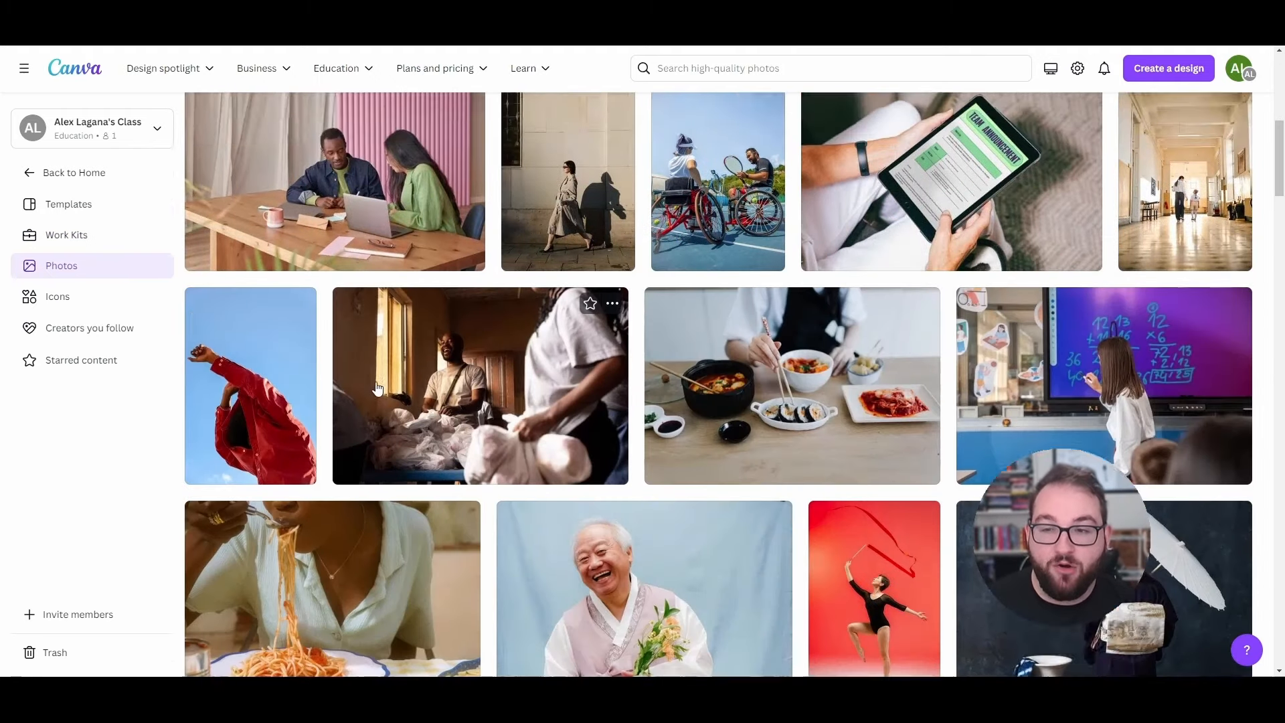
pyautogui.click(125, 273)
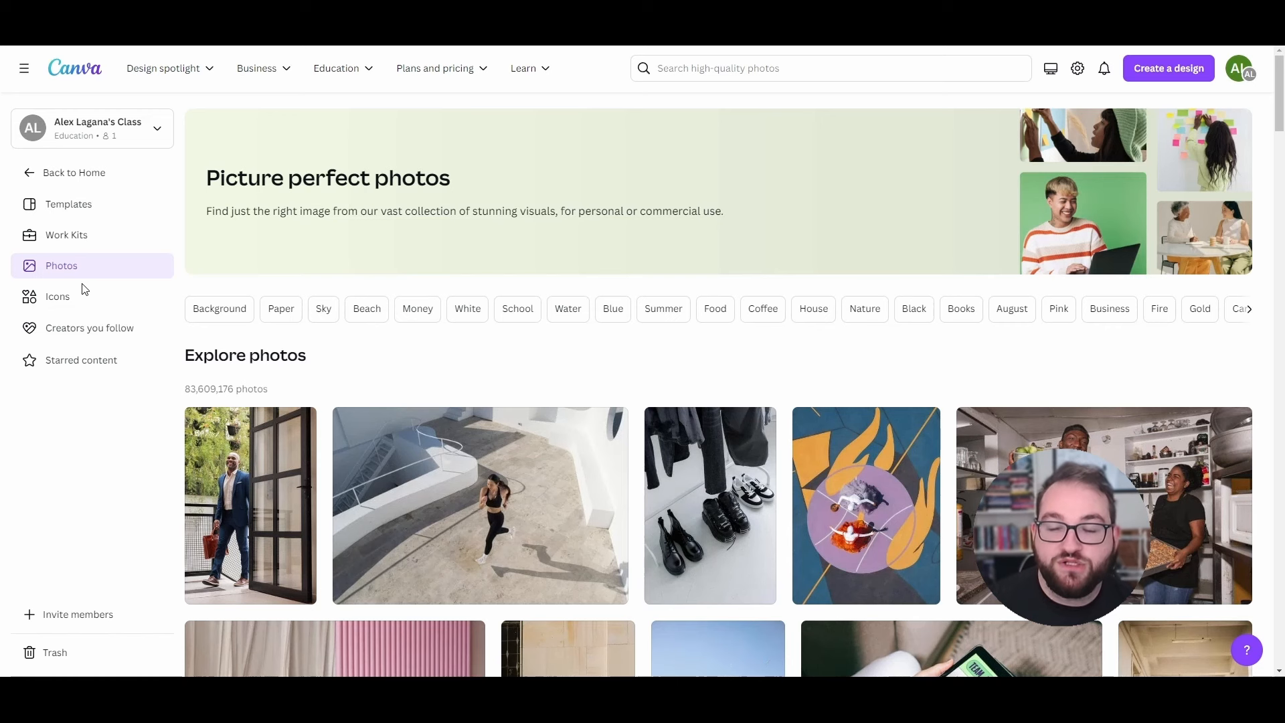
pyautogui.scroll(-6, 523, 352)
pyautogui.scroll(5, 523, 352)
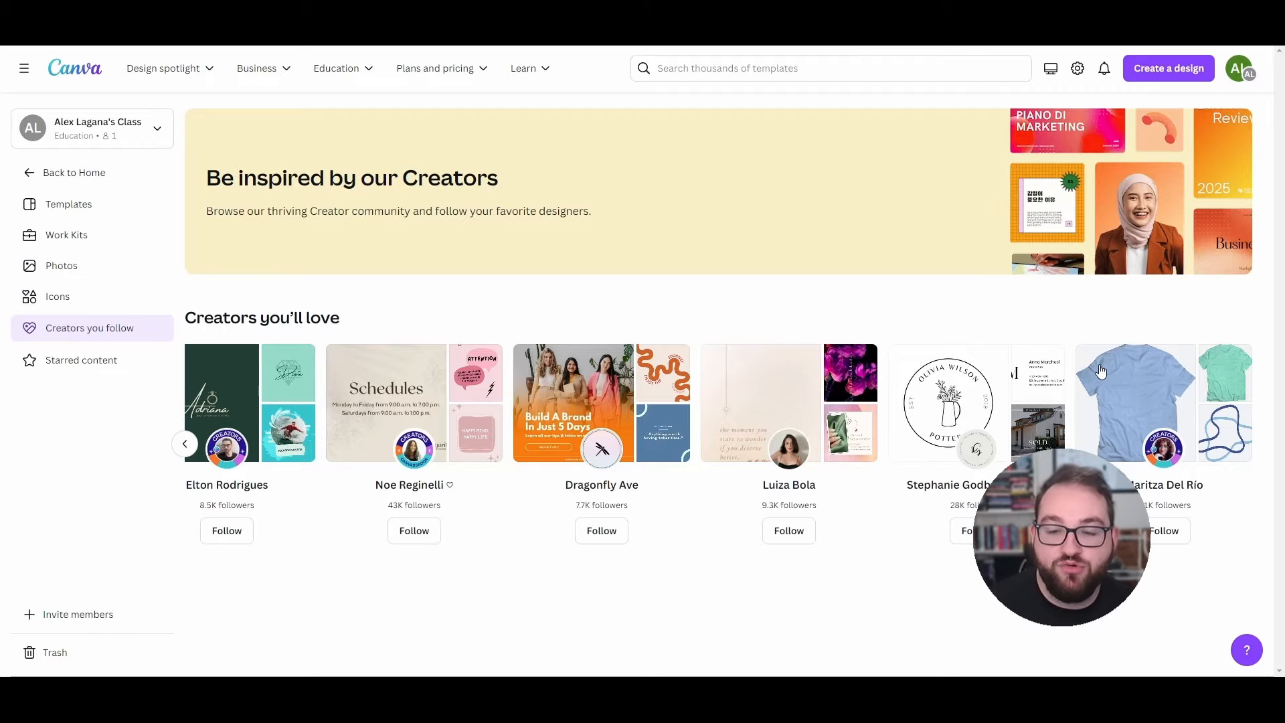
# - View a recommended creator's profile and open their México template collection
pyautogui.click(1120, 383)
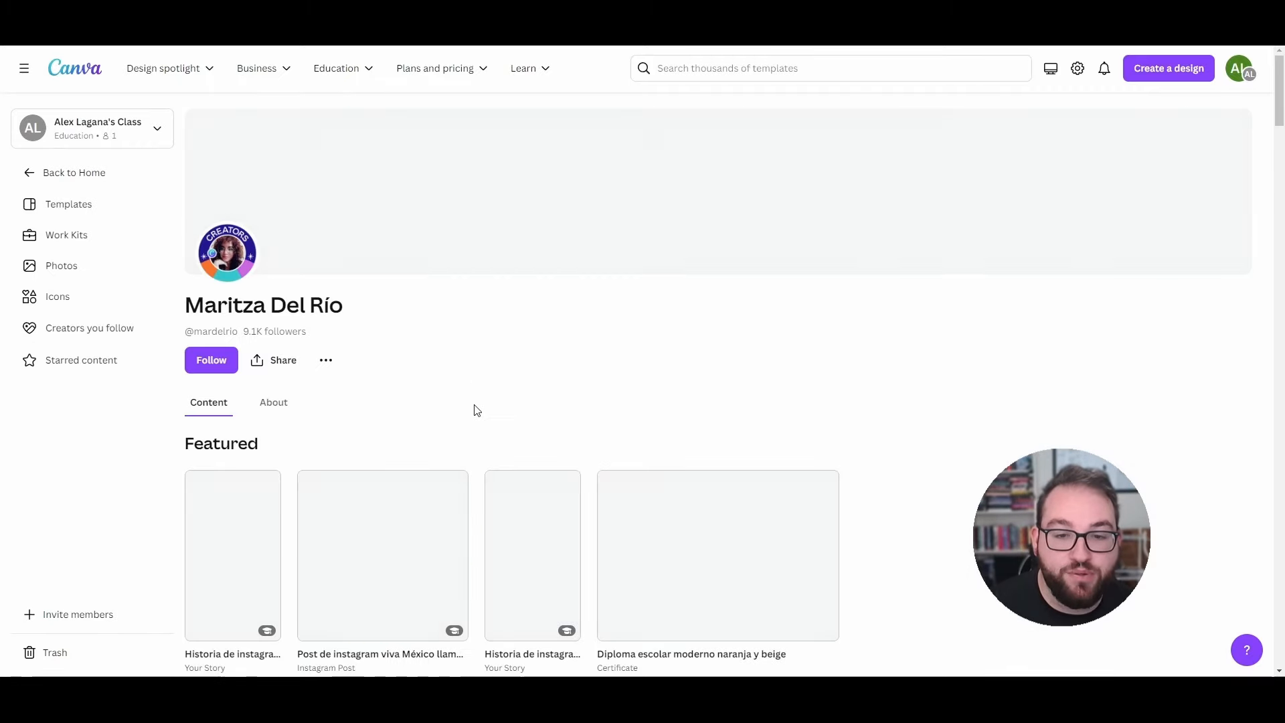
pyautogui.scroll(-7, 670, 326)
pyautogui.click(669, 326)
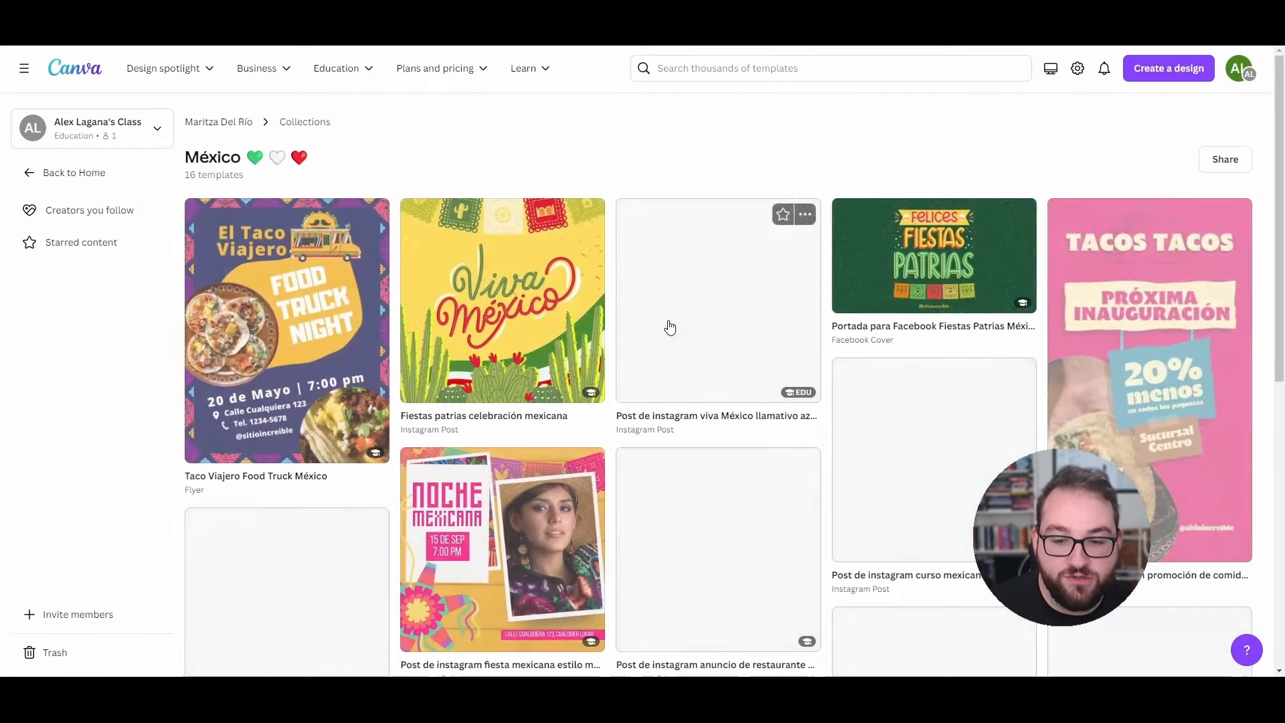
# - Preview the Taco Viajero Food Truck México flyer template and return to the home page
pyautogui.click(271, 290)
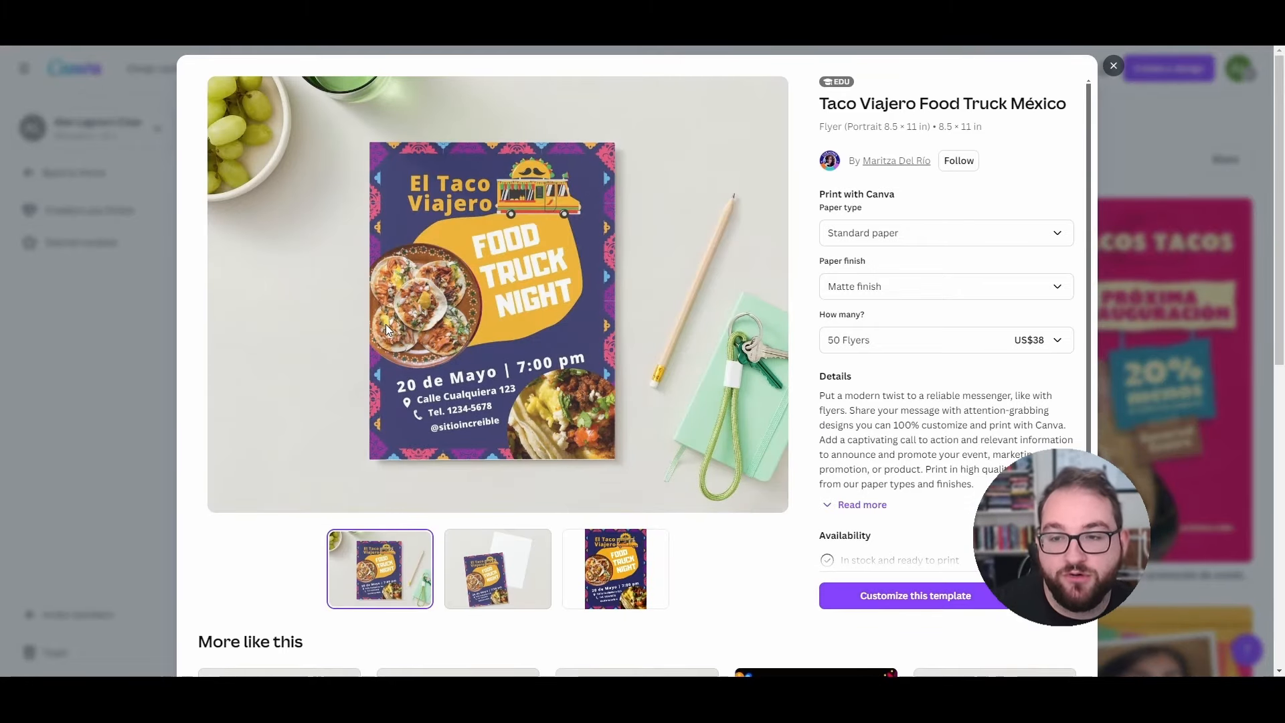
pyautogui.click(35, 175)
pyautogui.click(35, 176)
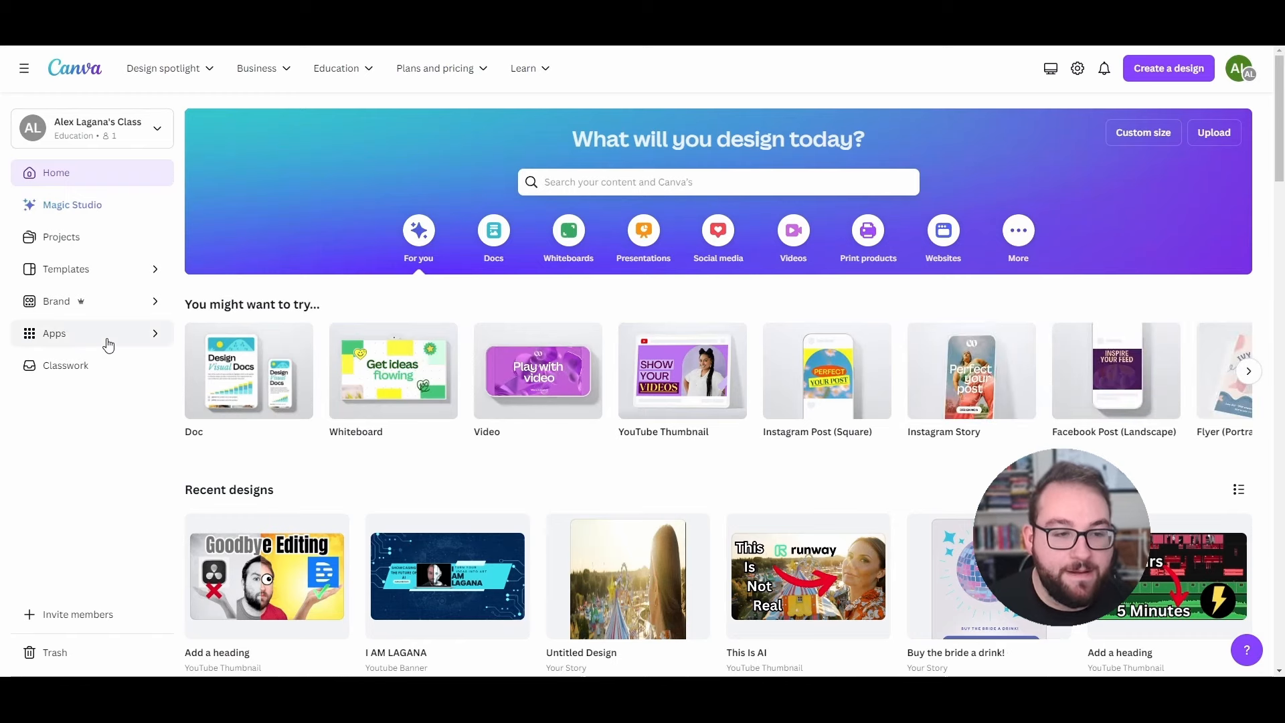
# - Open the existing Brand Kit and skip its introductory tour
pyautogui.click(81, 306)
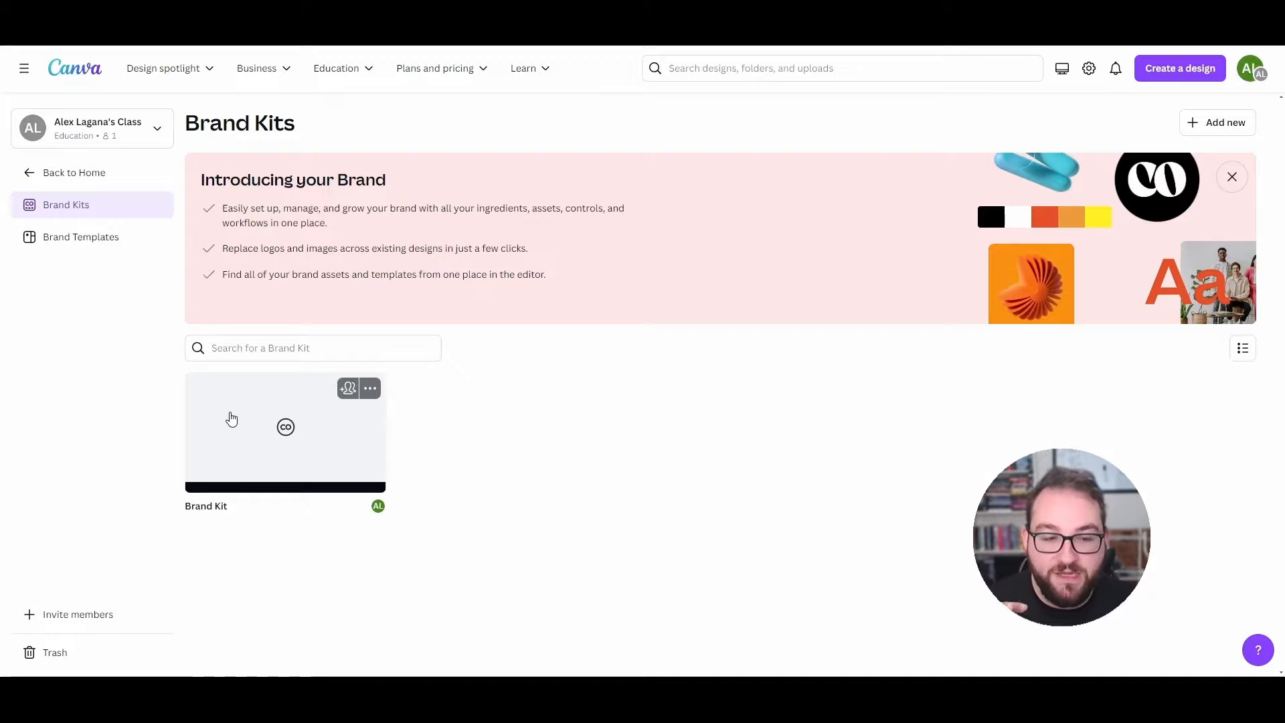
pyautogui.click(232, 420)
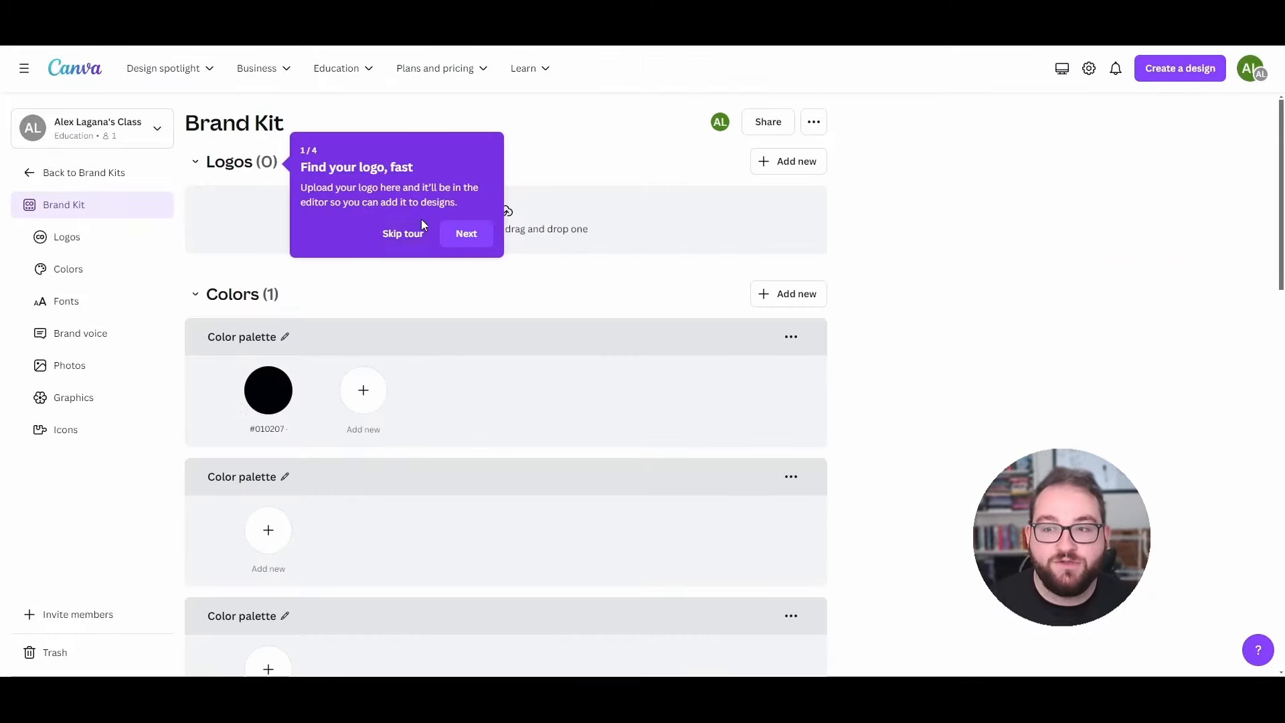
pyautogui.click(405, 233)
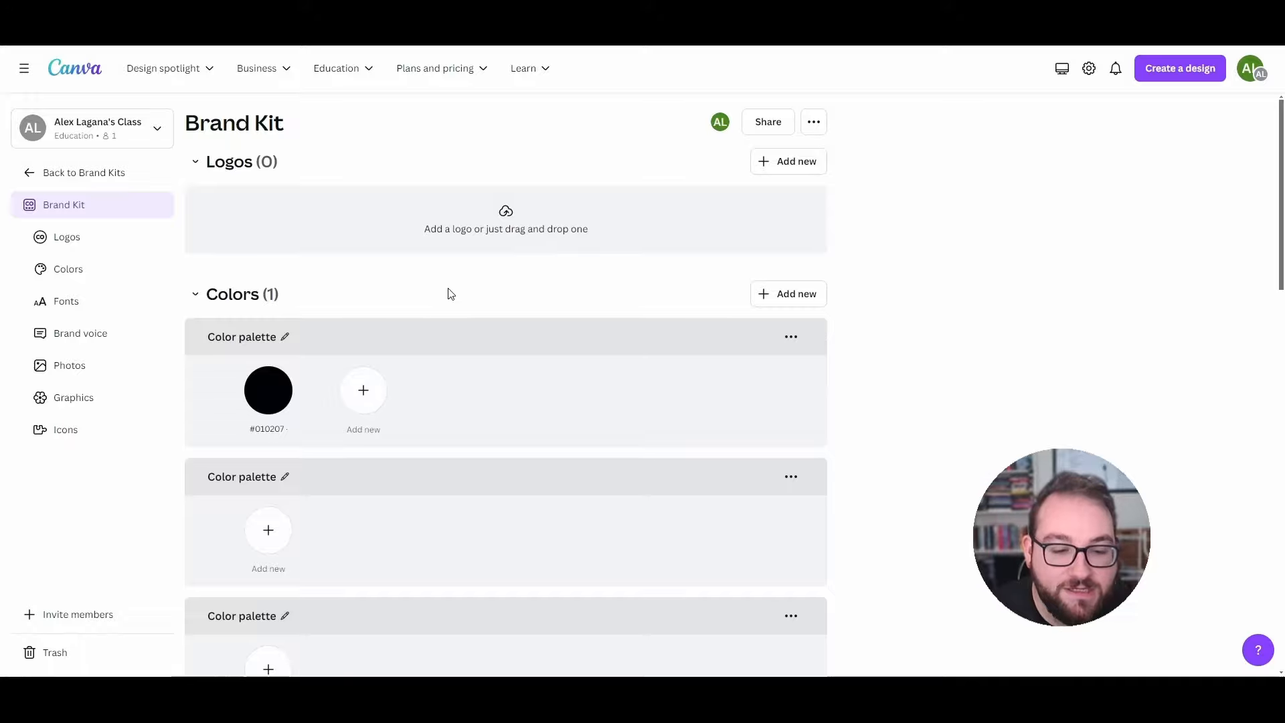
# - Review the Brand Kit's logo, color palette and font sections, and return to the list of brand kits
pyautogui.scroll(-10, 656, 284)
pyautogui.scroll(10, 657, 284)
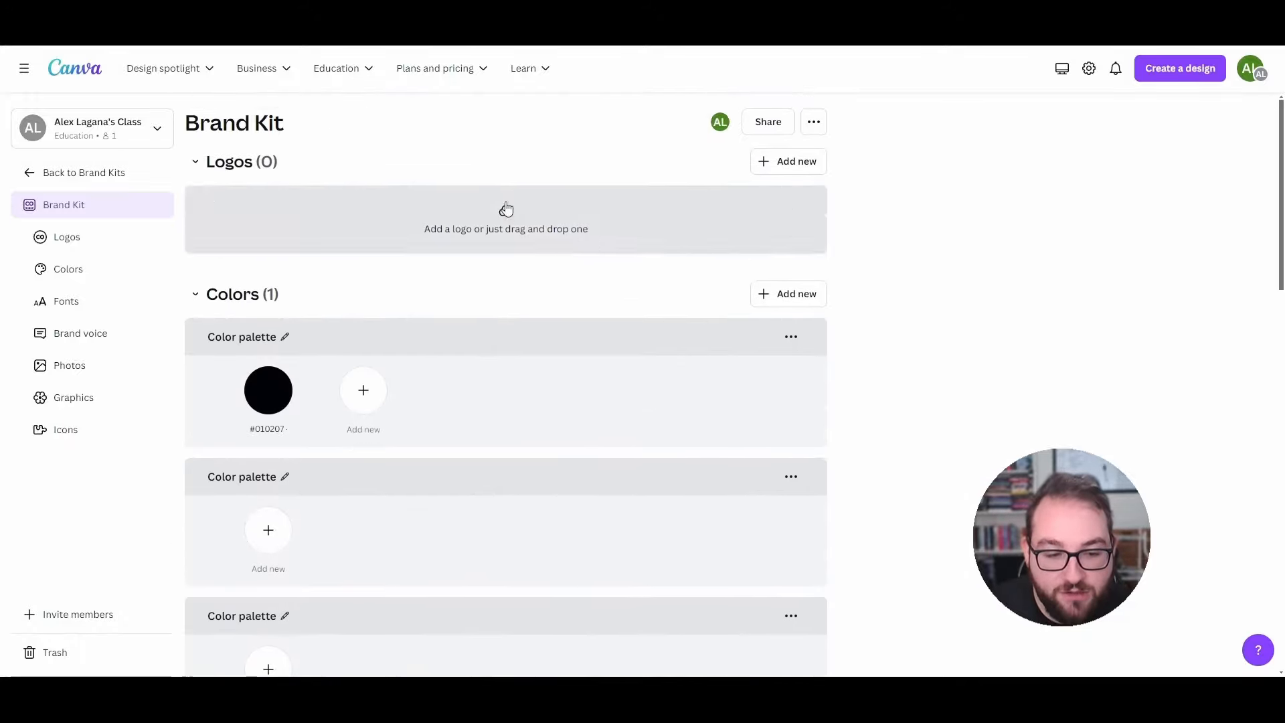
pyautogui.scroll(-15, 388, 395)
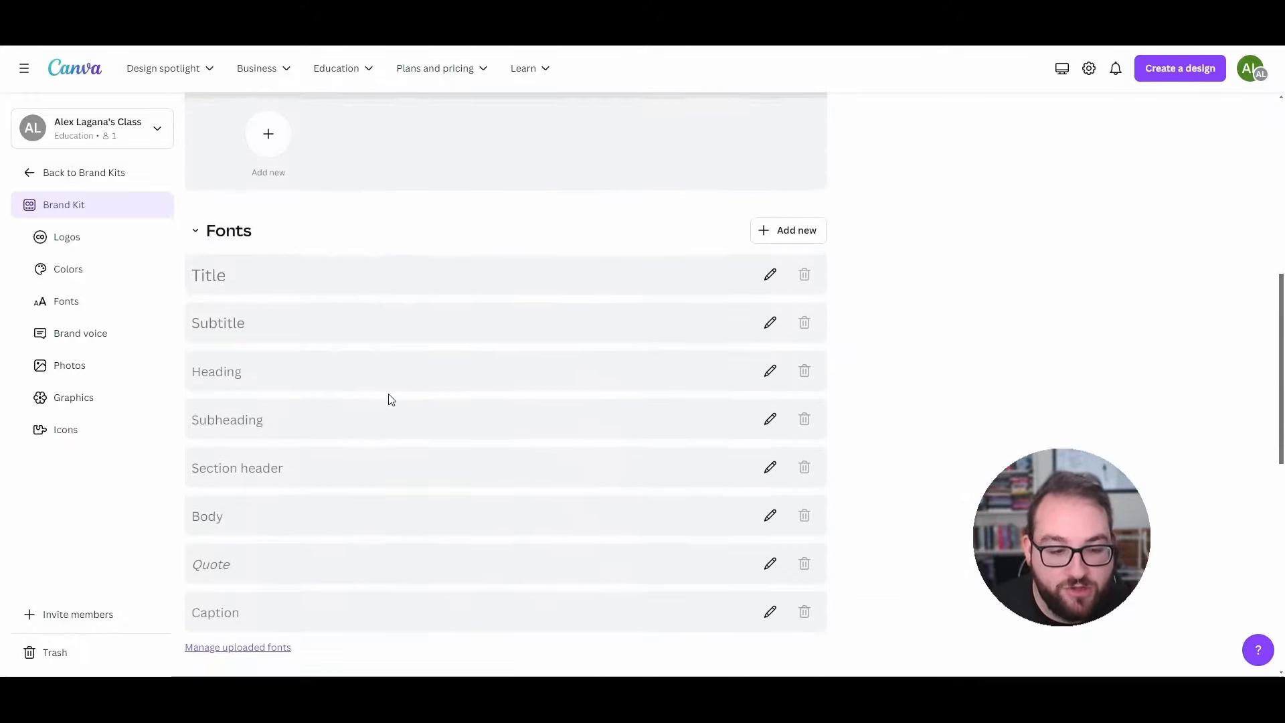
pyautogui.click(29, 174)
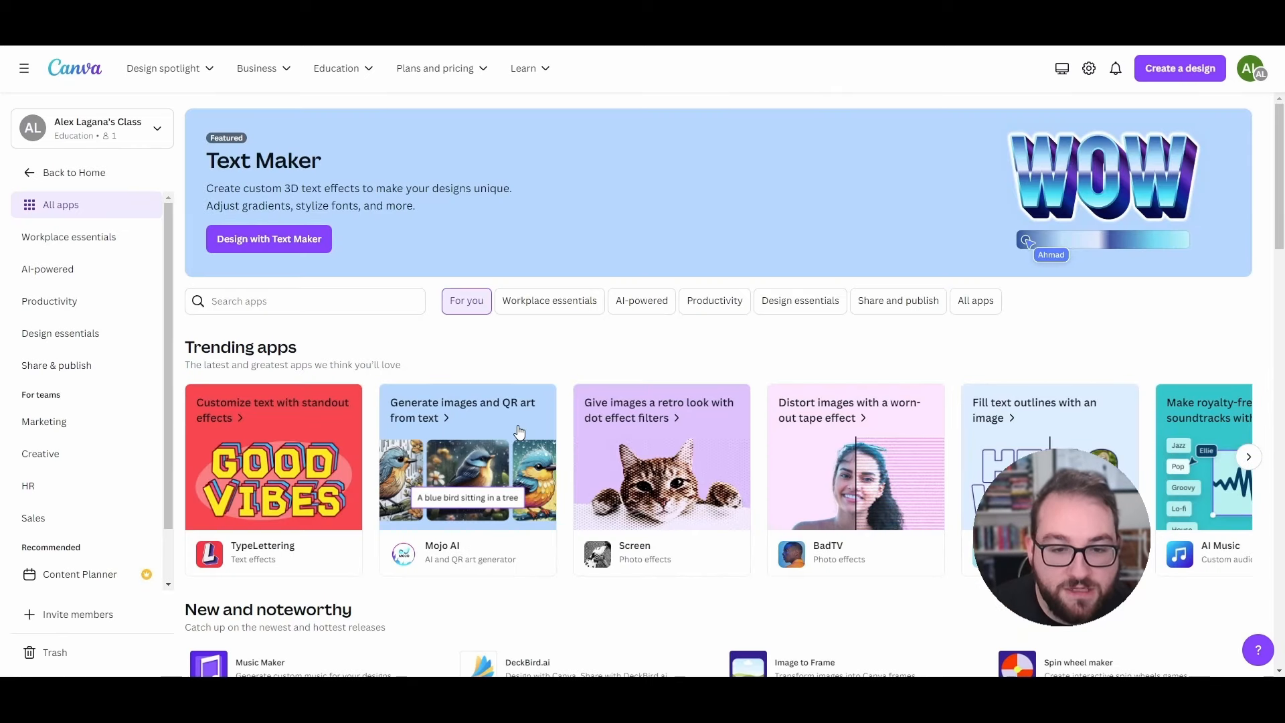
# - Look through the trending, new and team app collections, and return to the home page
pyautogui.scroll(-6, 772, 436)
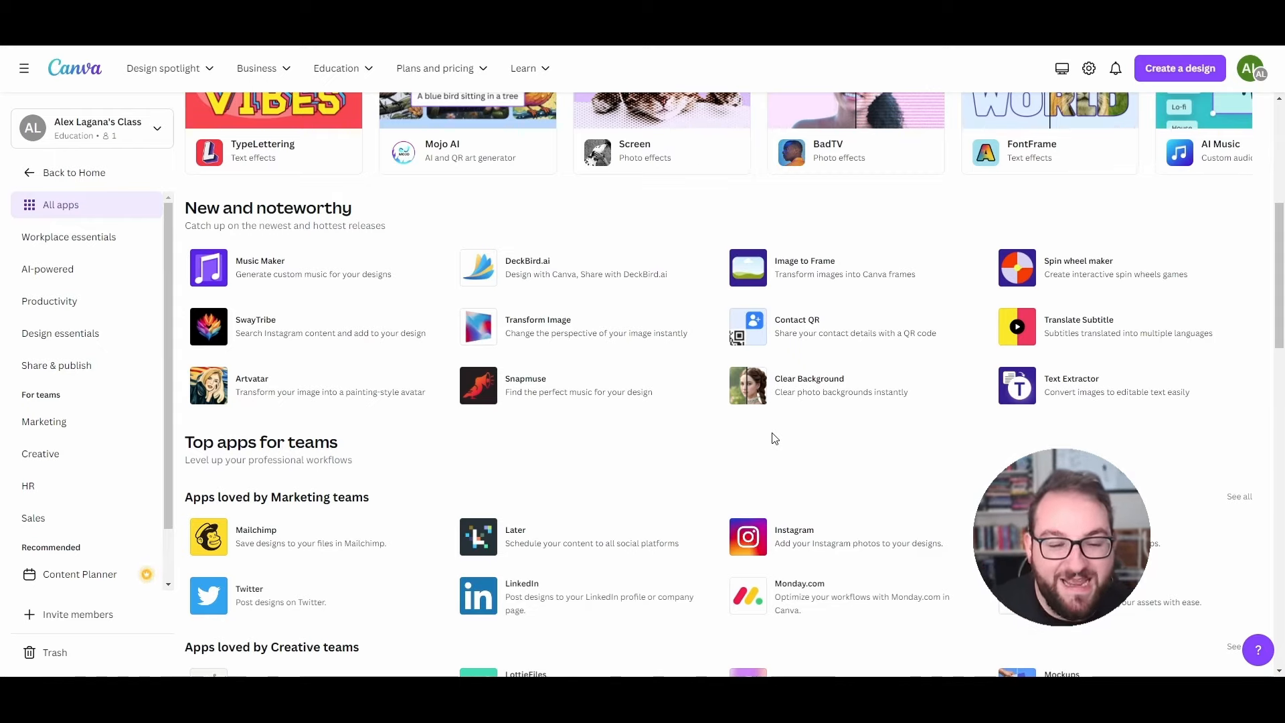
pyautogui.scroll(-1, 737, 422)
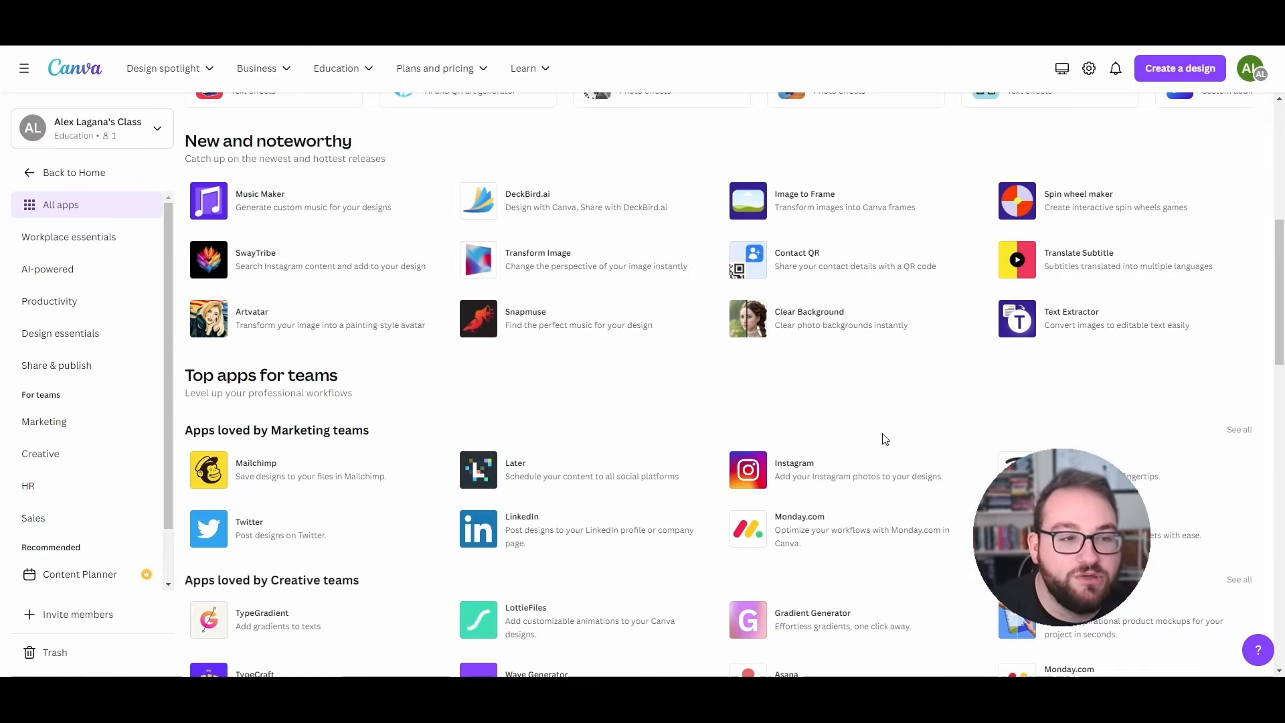
pyautogui.click(67, 172)
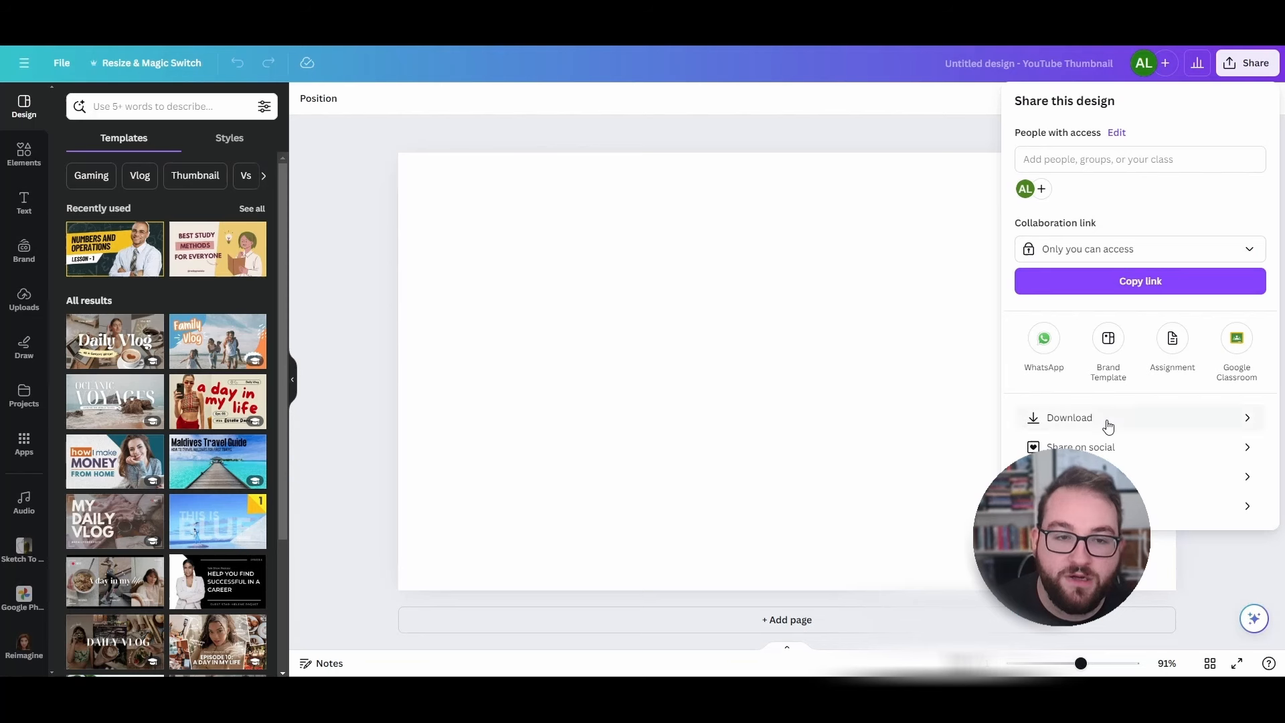
# - View the download option among the blank YouTube thumbnail's sharing settings
pyautogui.click(1108, 422)
pyautogui.click(850, 154)
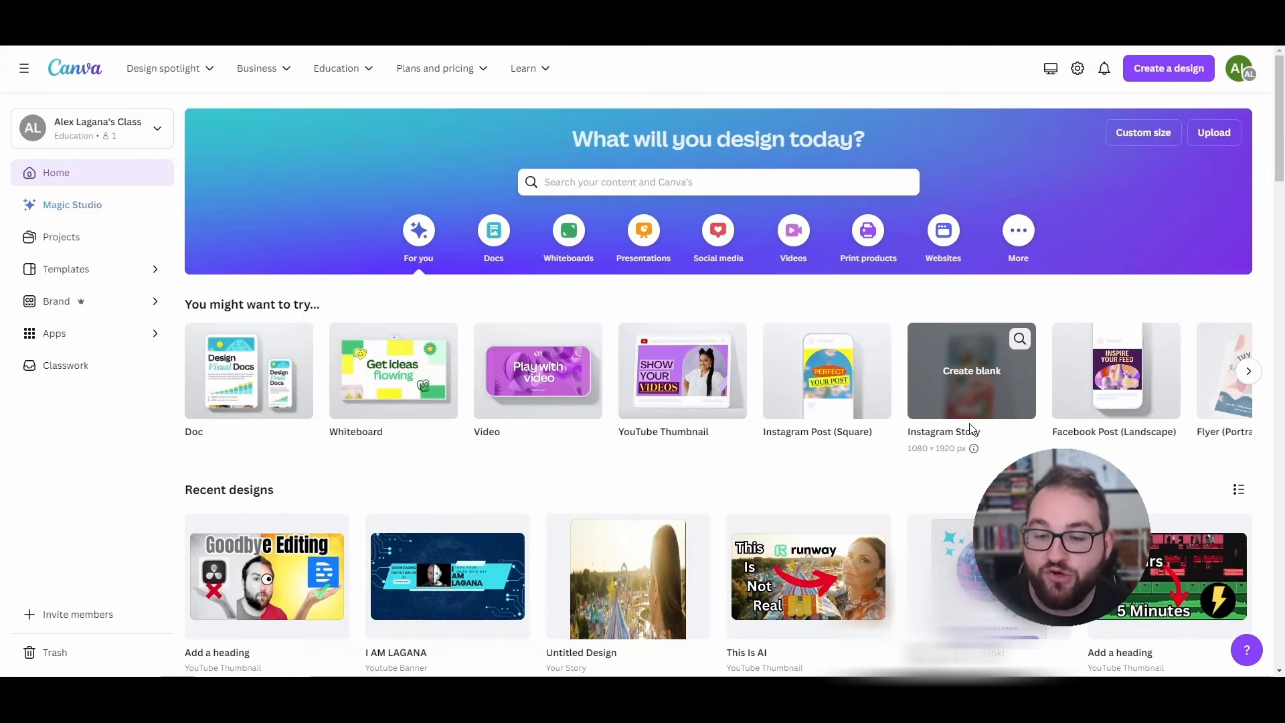
# - Review the suggested design formats on the home page and create a blank square Instagram post
pyautogui.scroll(-2, 942, 421)
pyautogui.scroll(2, 792, 358)
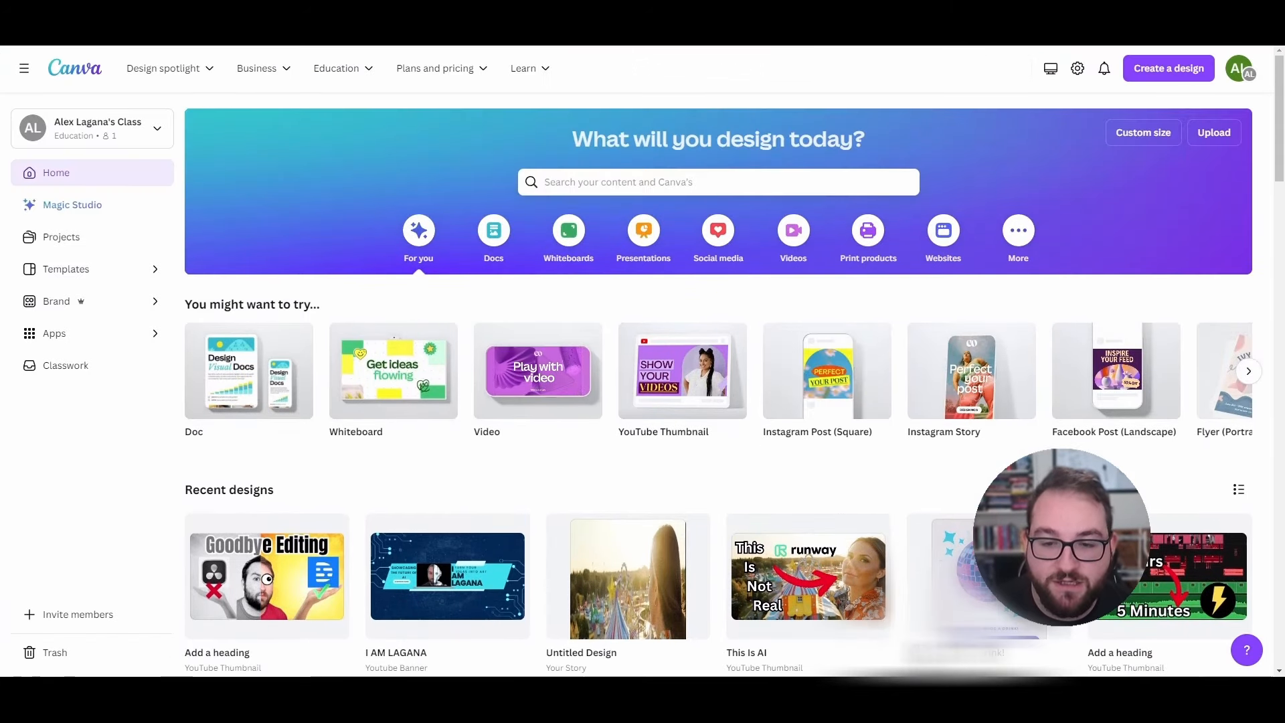
pyautogui.moveTo(978, 405)
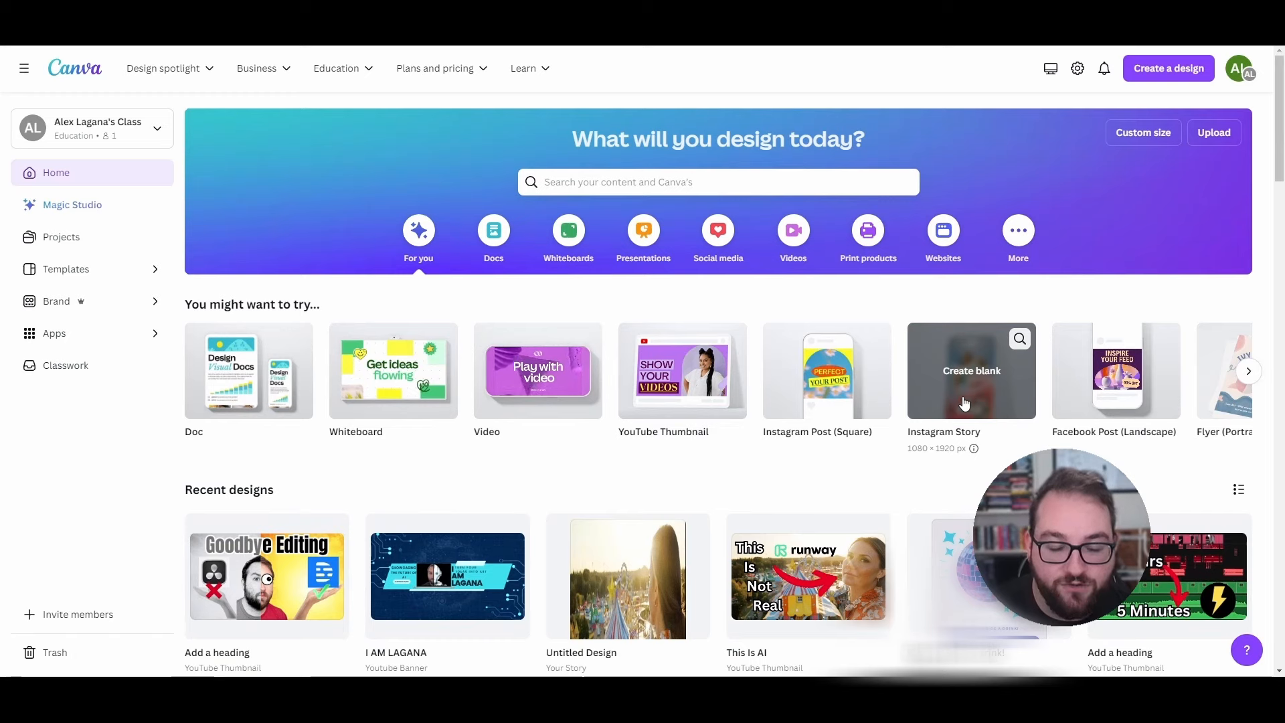
pyautogui.moveTo(710, 400)
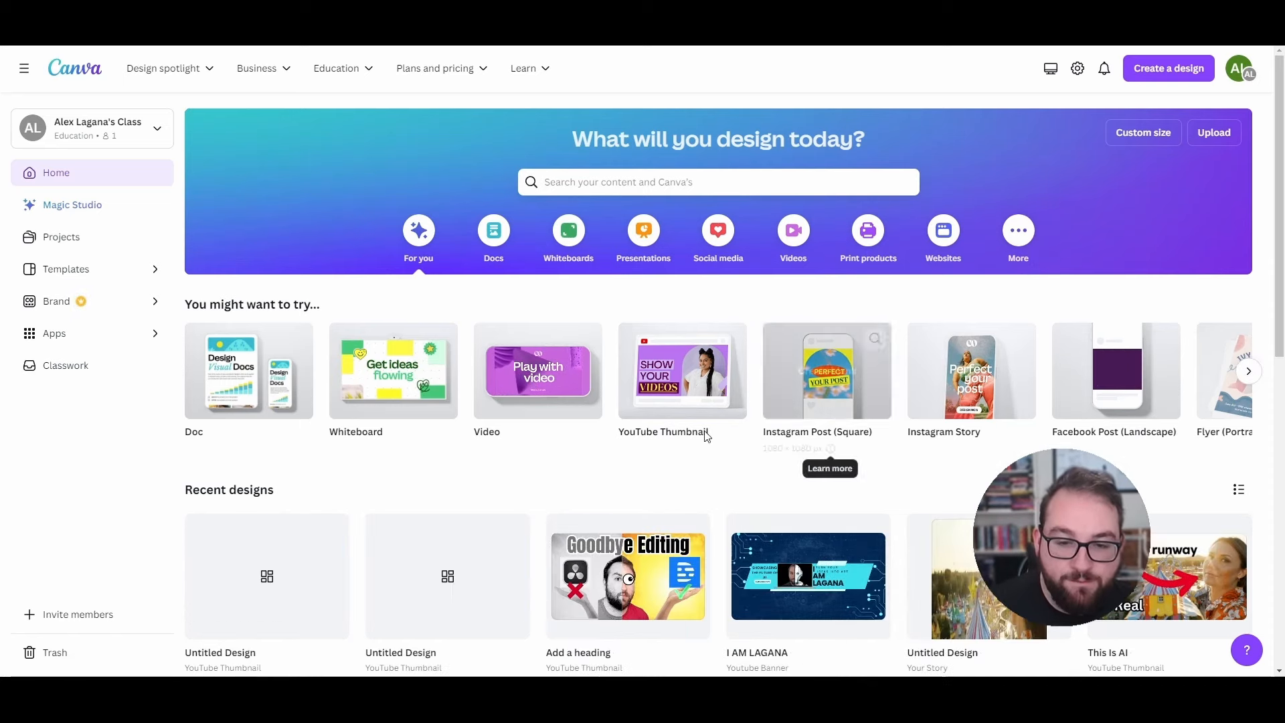
pyautogui.moveTo(693, 420)
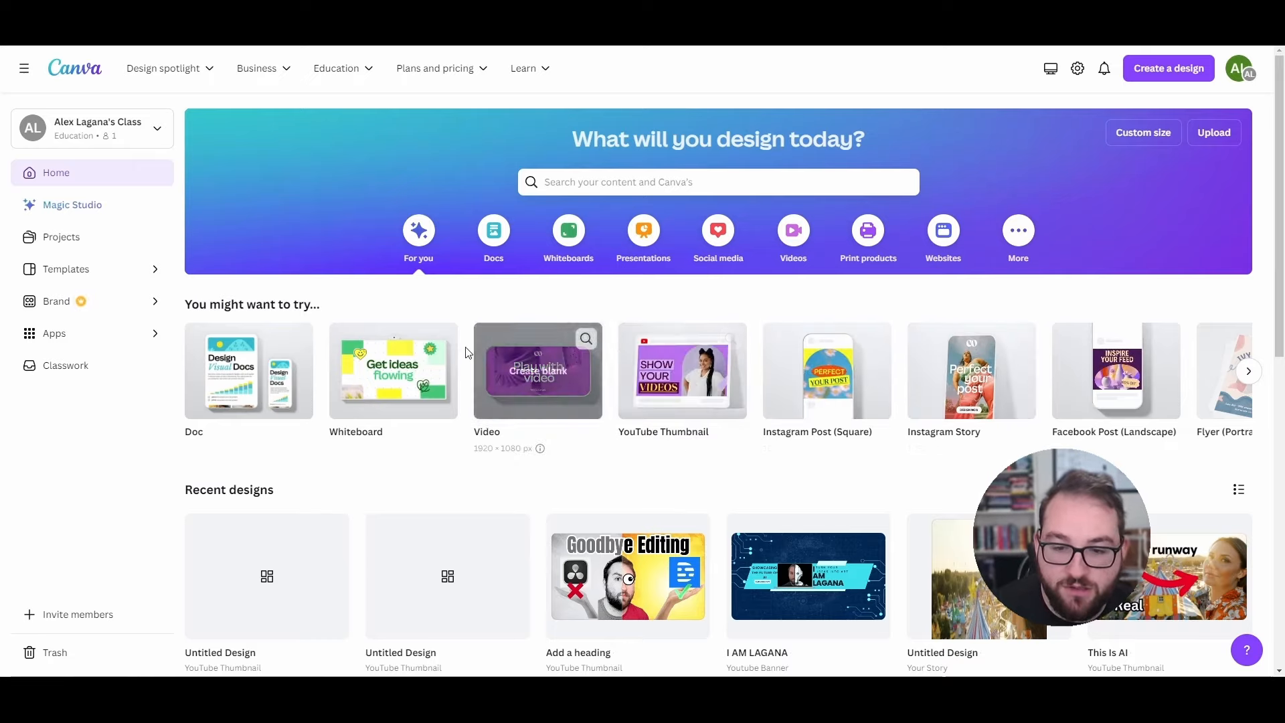
pyautogui.click(802, 378)
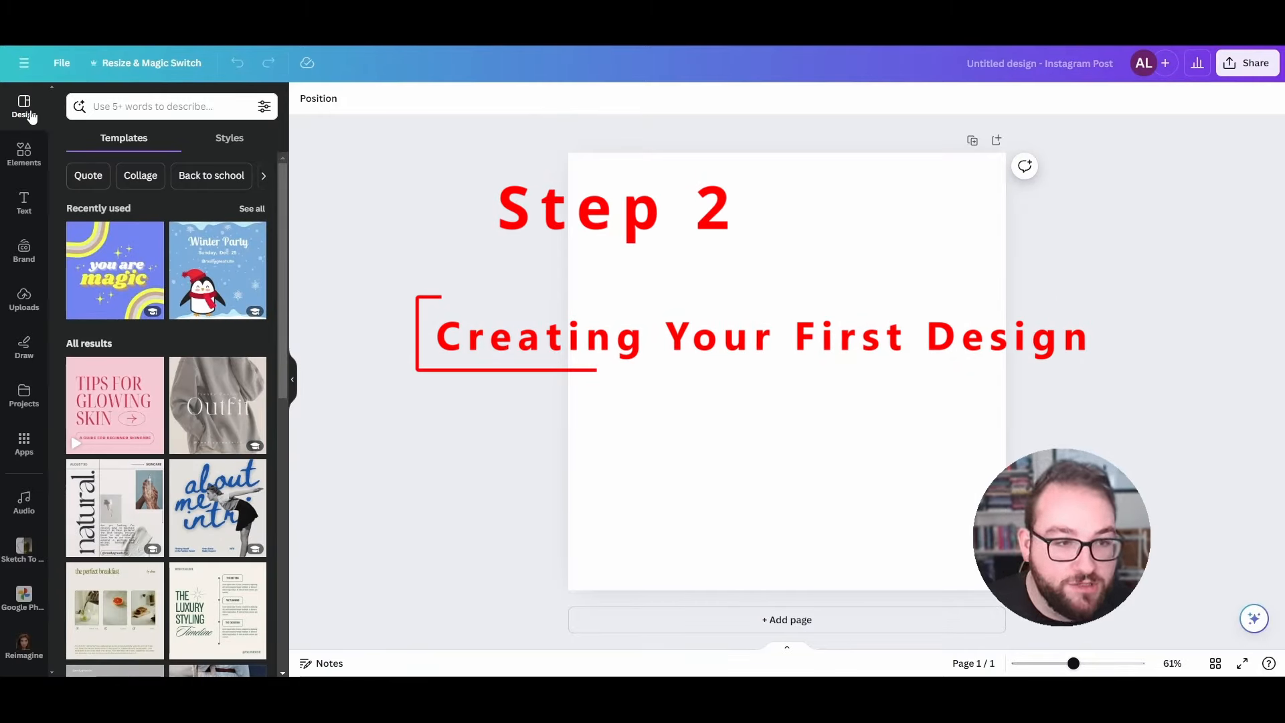
# - View the recent and suggested template searches, and browse the available Instagram post templates
pyautogui.click(107, 109)
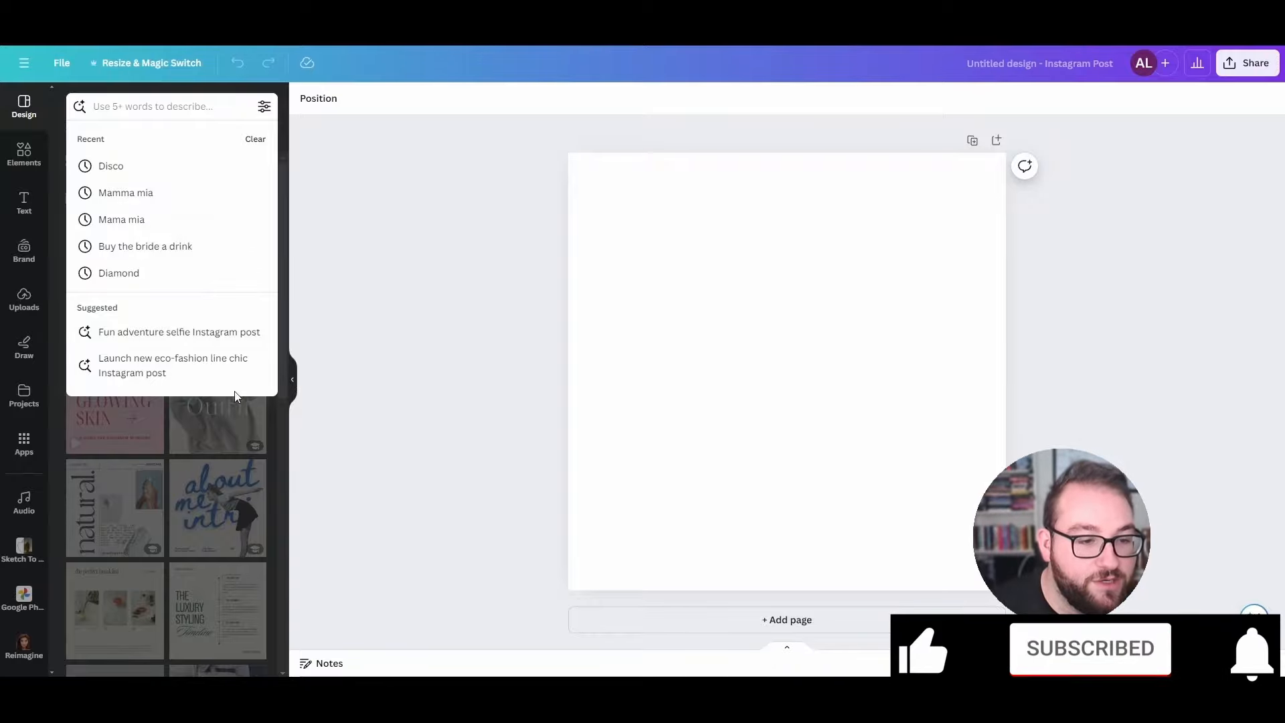
pyautogui.click(17, 121)
pyautogui.scroll(-13, 195, 324)
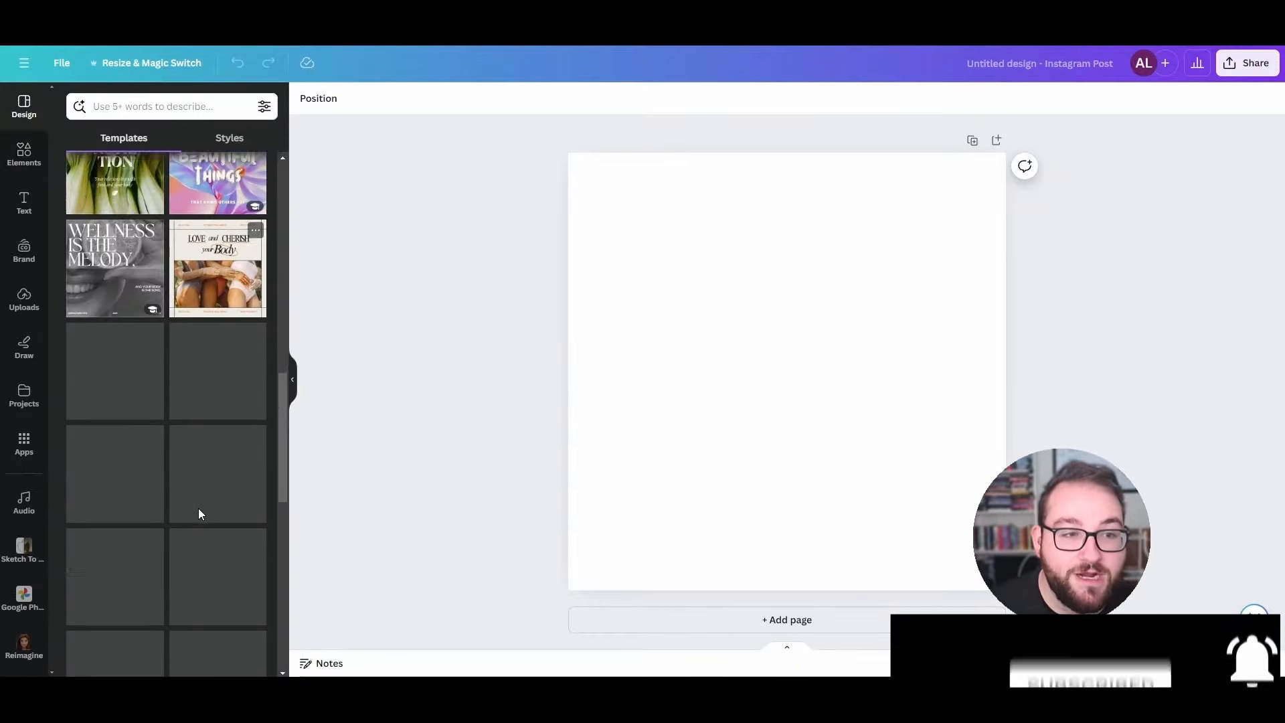
pyautogui.scroll(13, 196, 505)
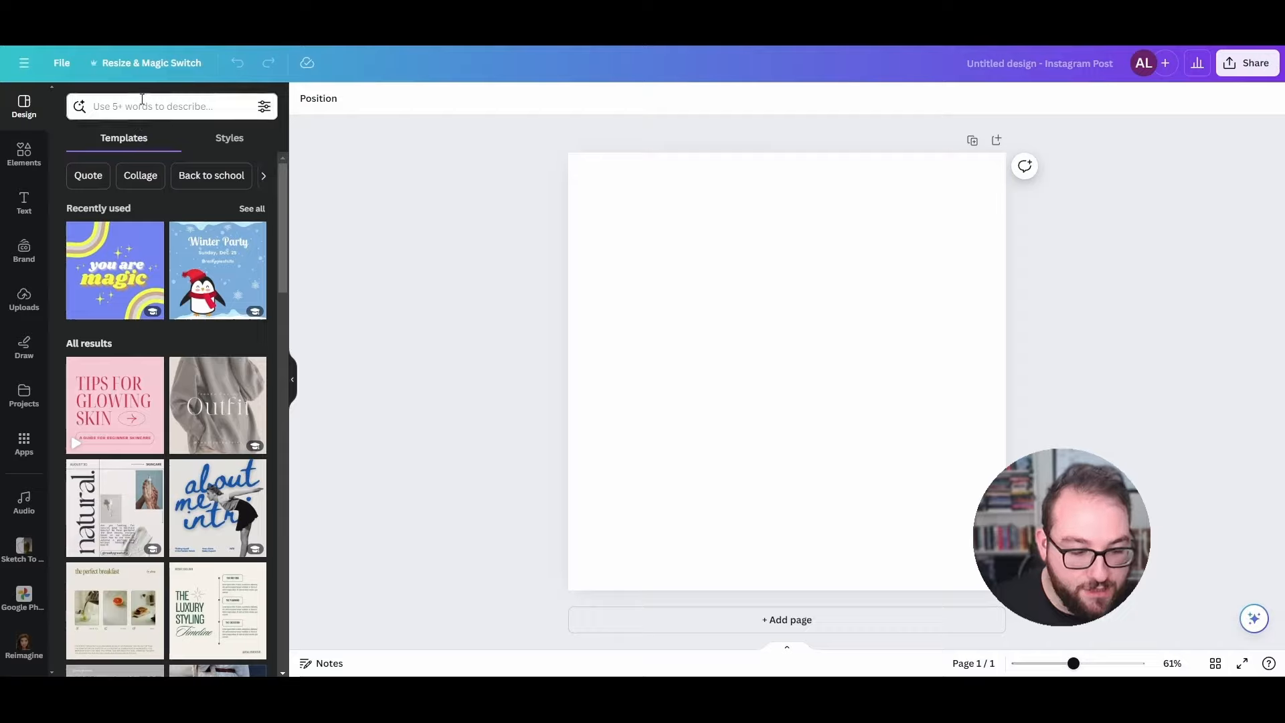
# - Search the Instagram post templates for "t-shirt design"
pyautogui.click(146, 107)
pyautogui.write('t-shirt')
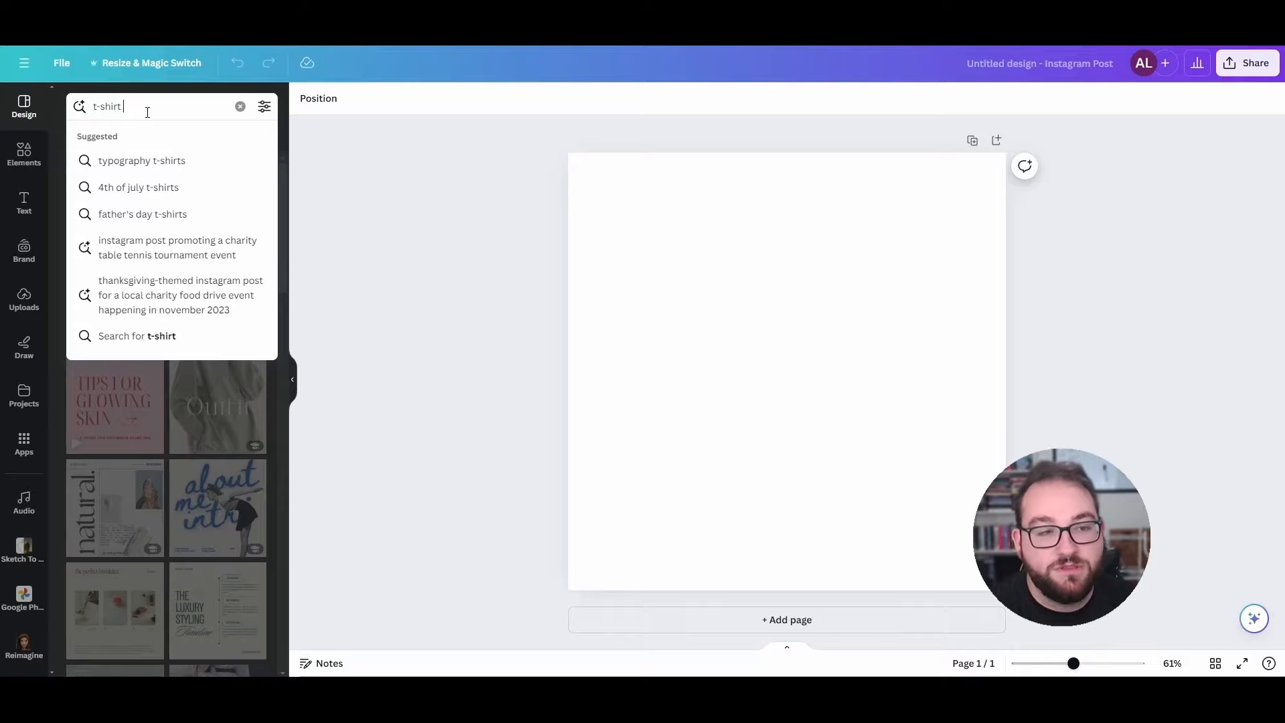
pyautogui.write('design')
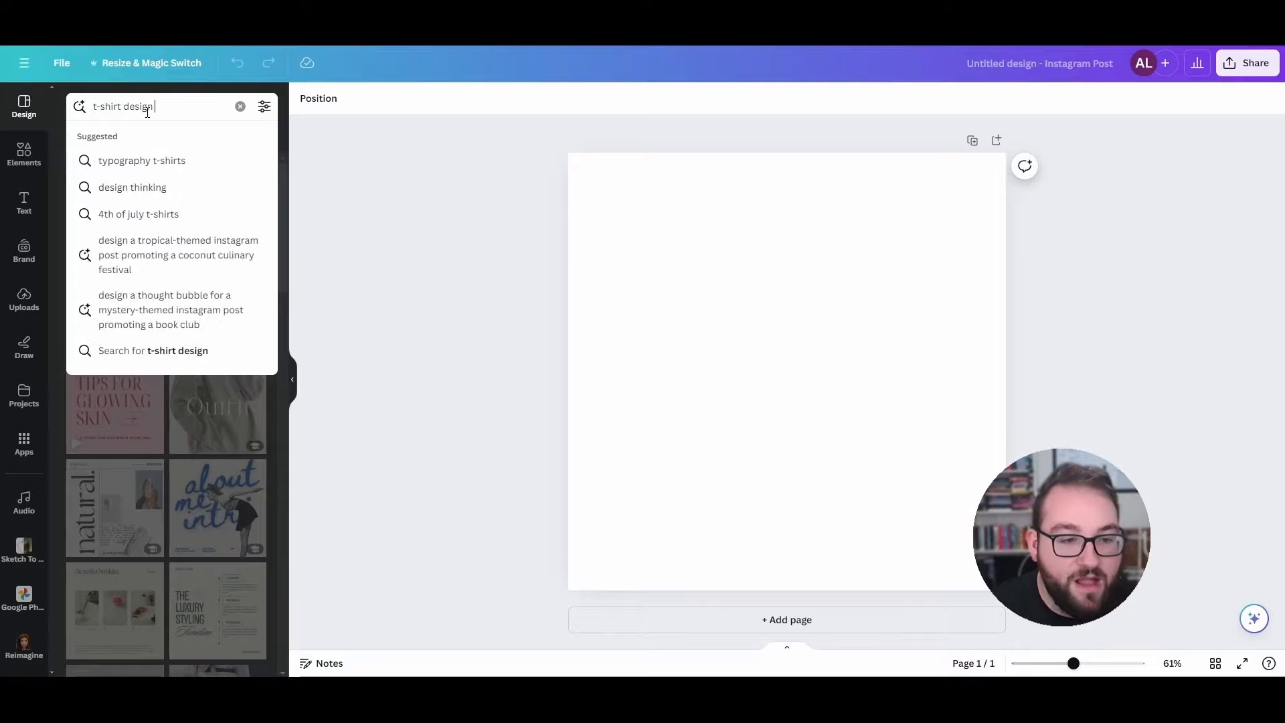
pyautogui.press('Return')
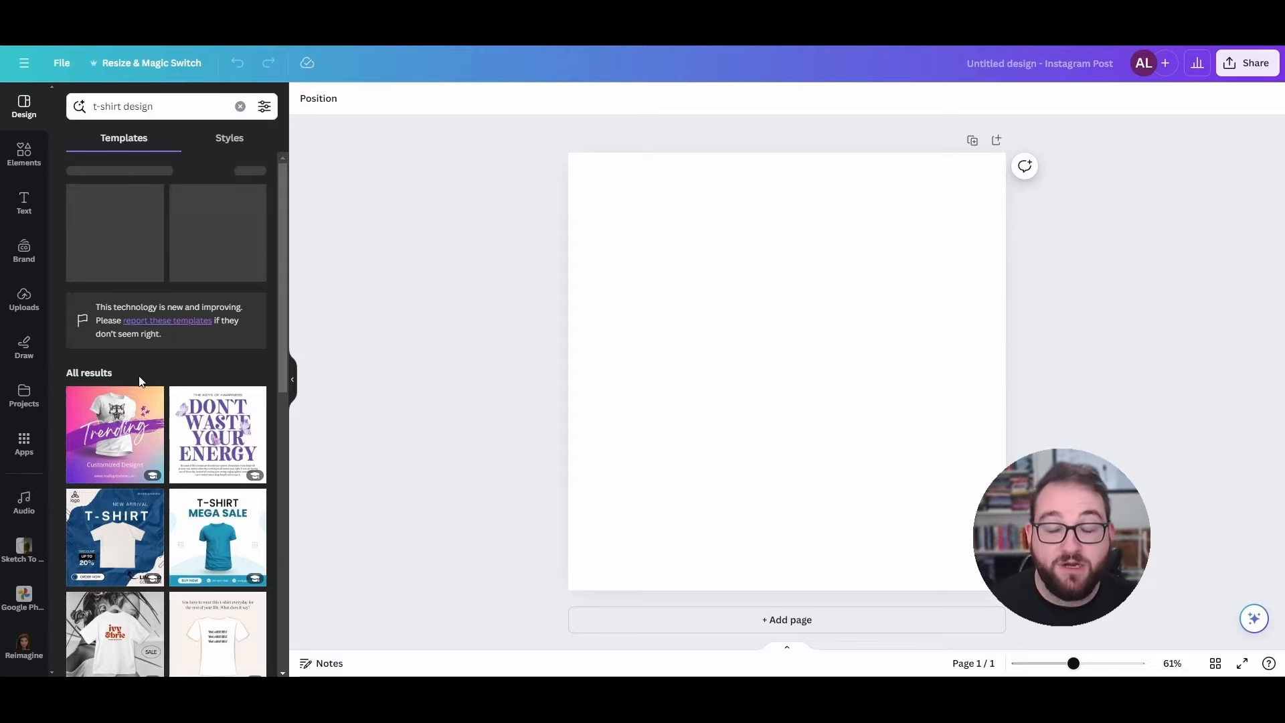
# - Apply the pink and purple "Trending" customized T-shirt template from the search results to the page
pyautogui.scroll(-1, 145, 265)
pyautogui.scroll(-2, 145, 264)
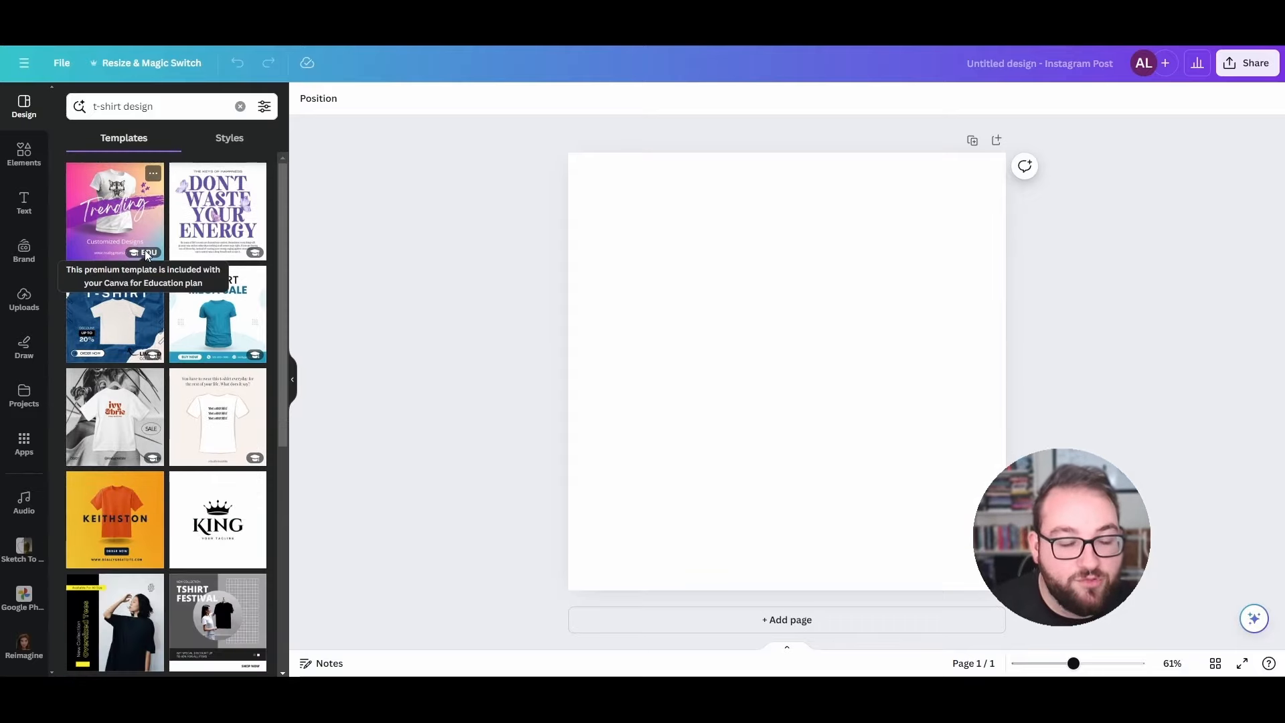
pyautogui.moveTo(148, 256)
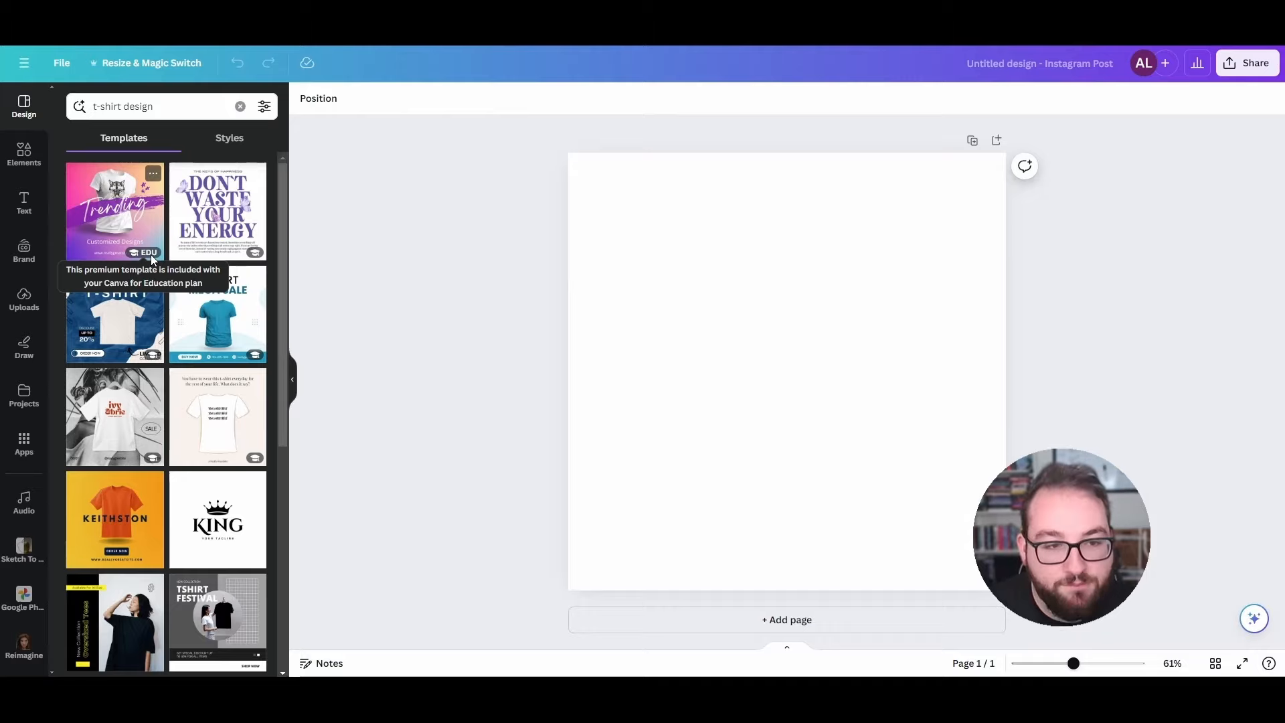
pyautogui.click(130, 214)
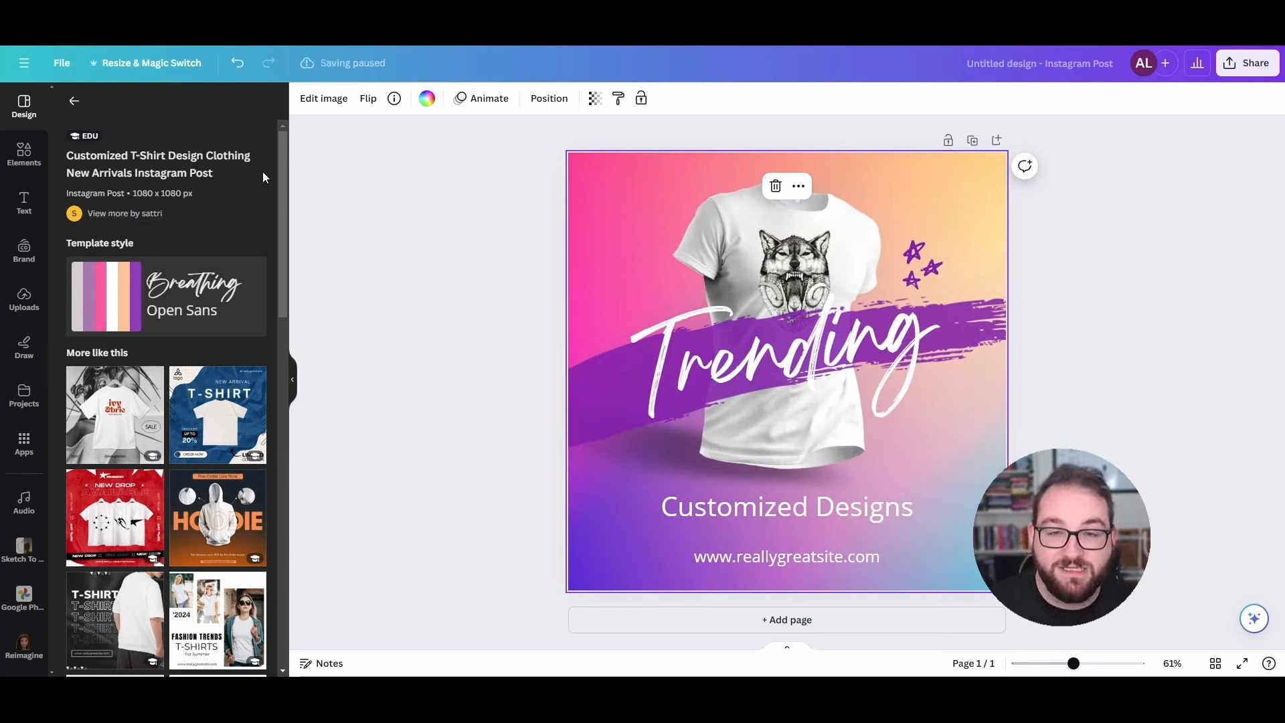
# - Replace the headline "Trending" with "Something Else" and widen its text box so each word fits on one line
pyautogui.click(838, 357)
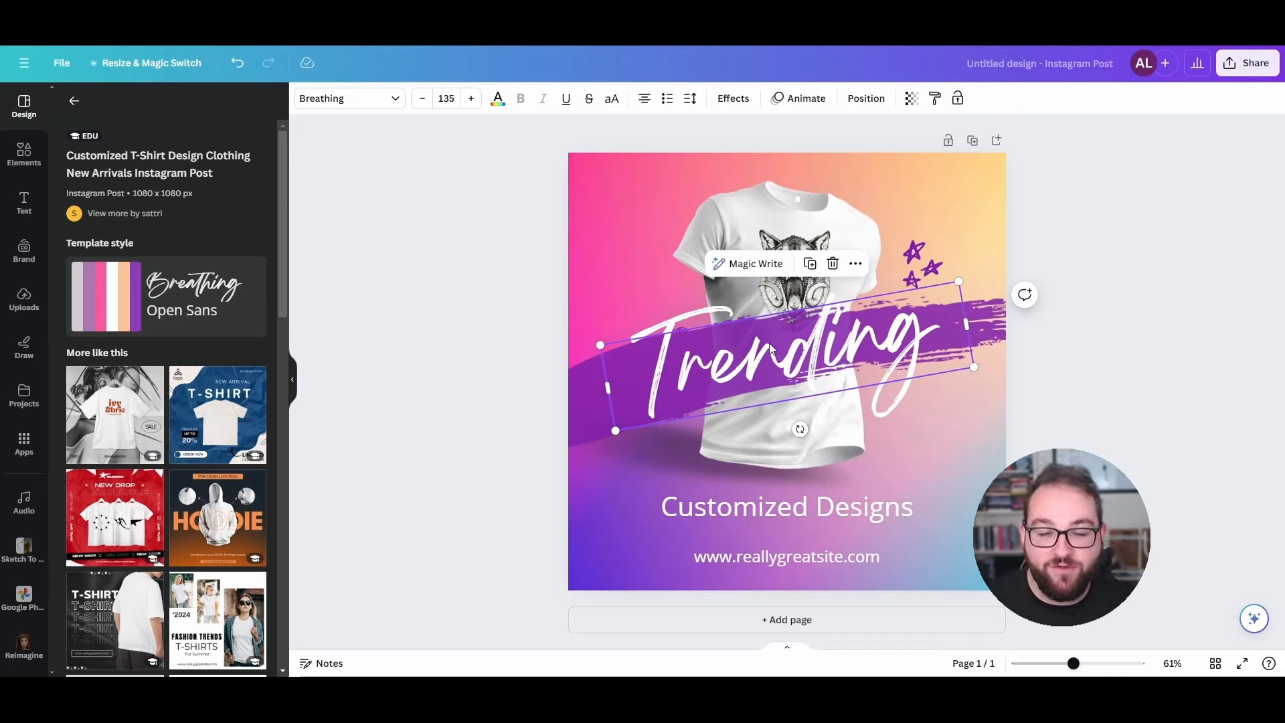
pyautogui.doubleClick(800, 366)
pyautogui.click(799, 362)
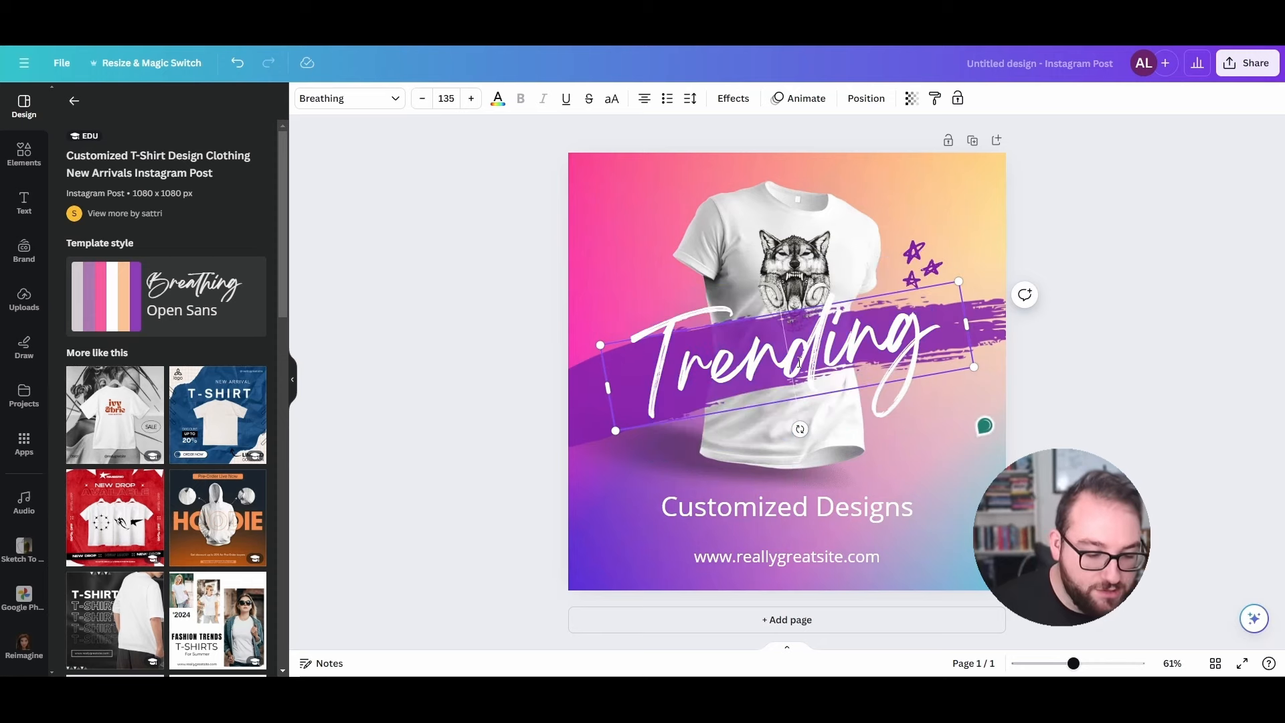
pyautogui.moveTo(917, 328); pyautogui.dragTo(633, 353)
pyautogui.write('Something Else')
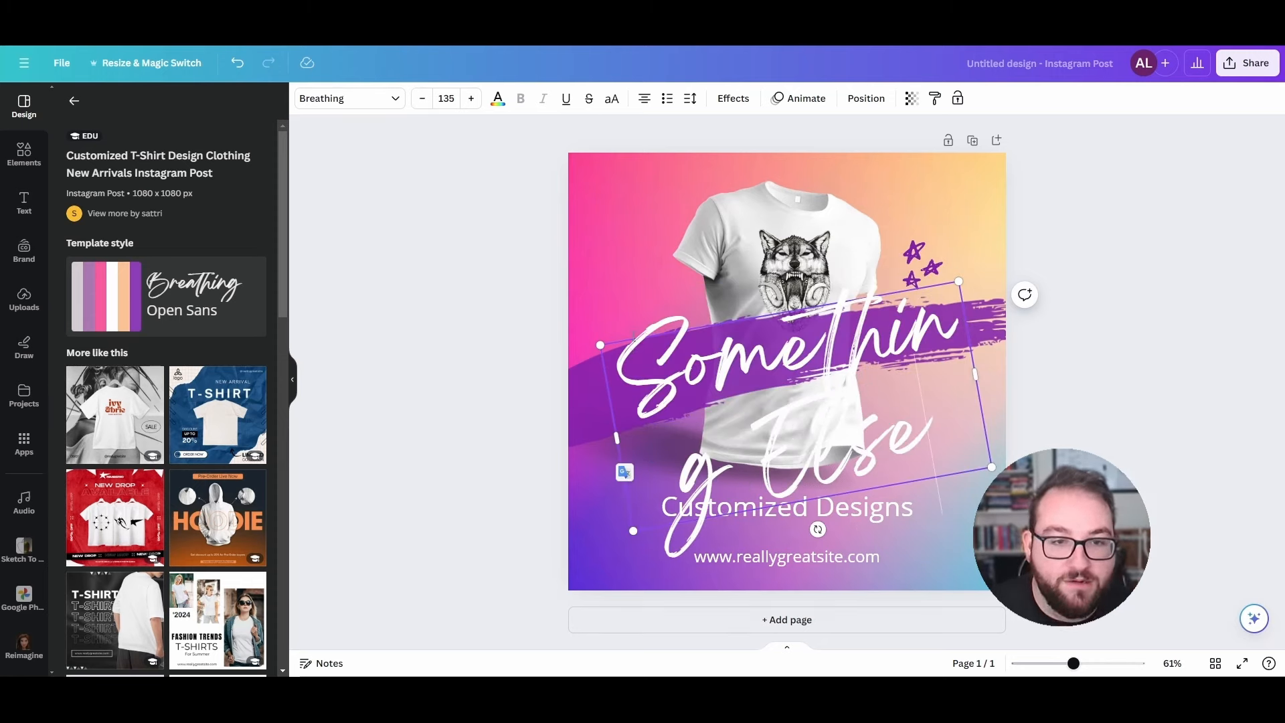
pyautogui.moveTo(616, 436); pyautogui.dragTo(585, 444)
pyautogui.click(1207, 436)
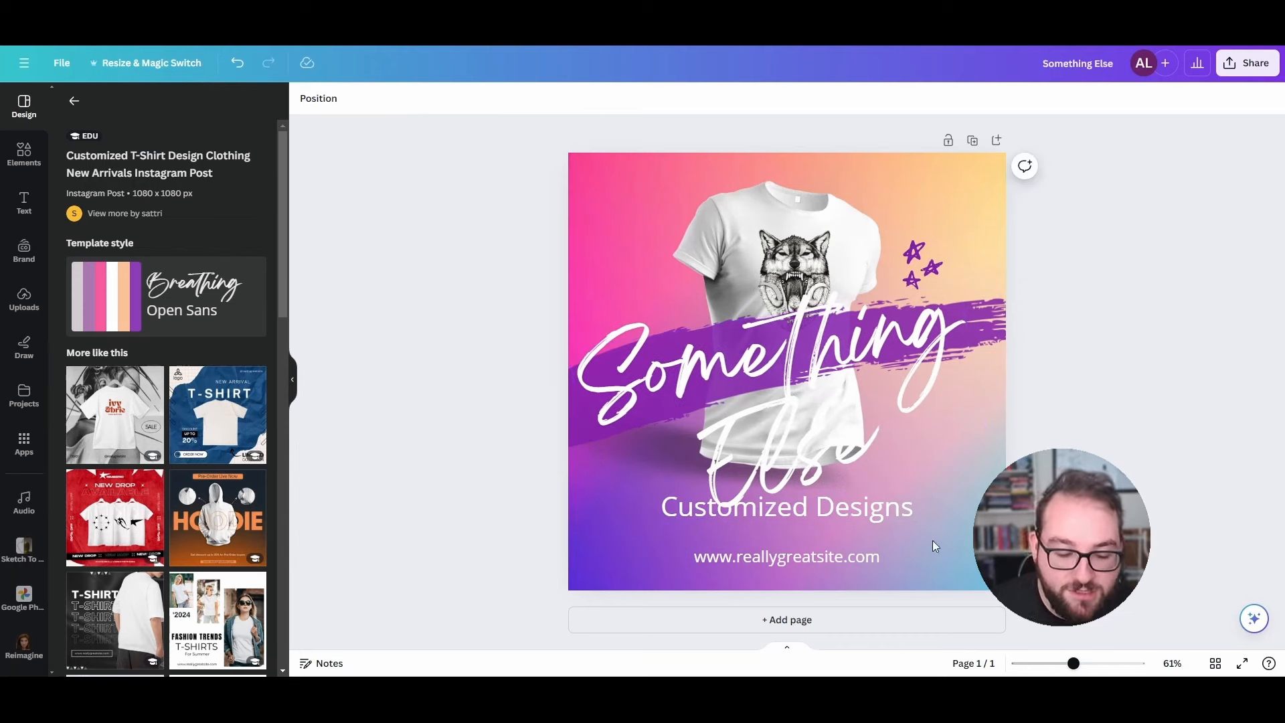
# - Replace the placeholder web address at the foot of the design with the owner's website address
pyautogui.doubleClick(815, 559)
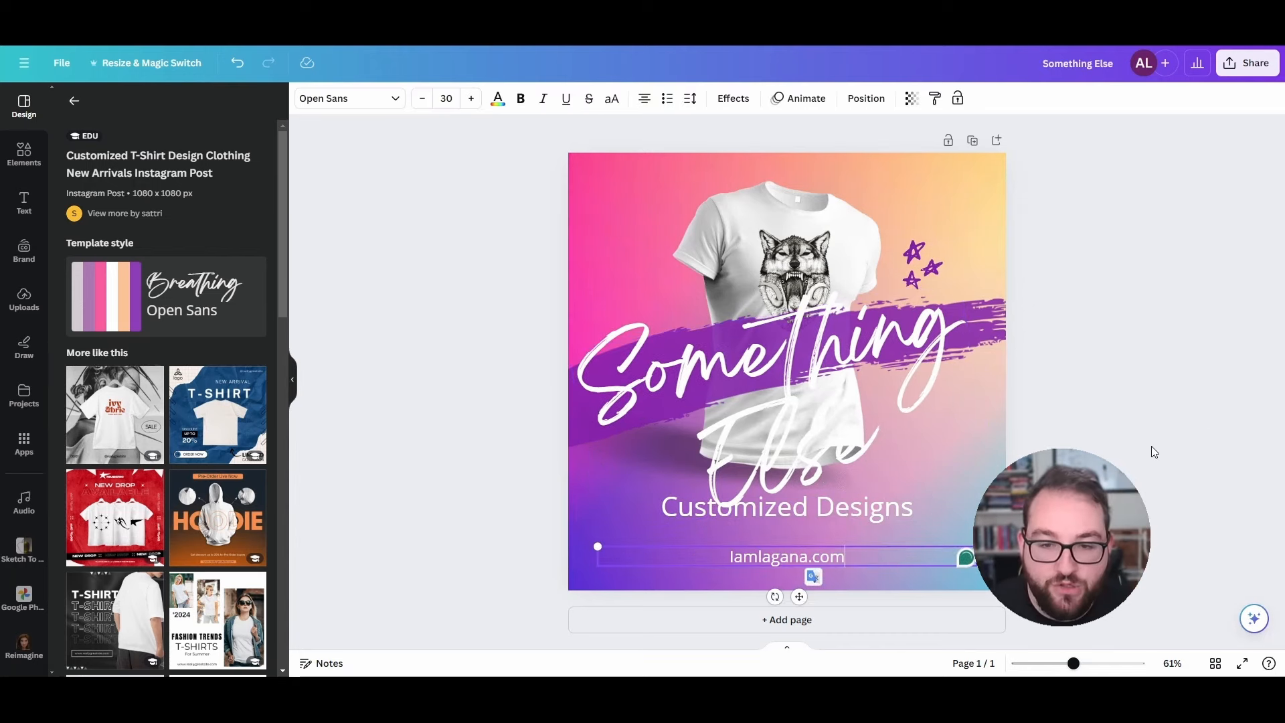
pyautogui.click(1152, 448)
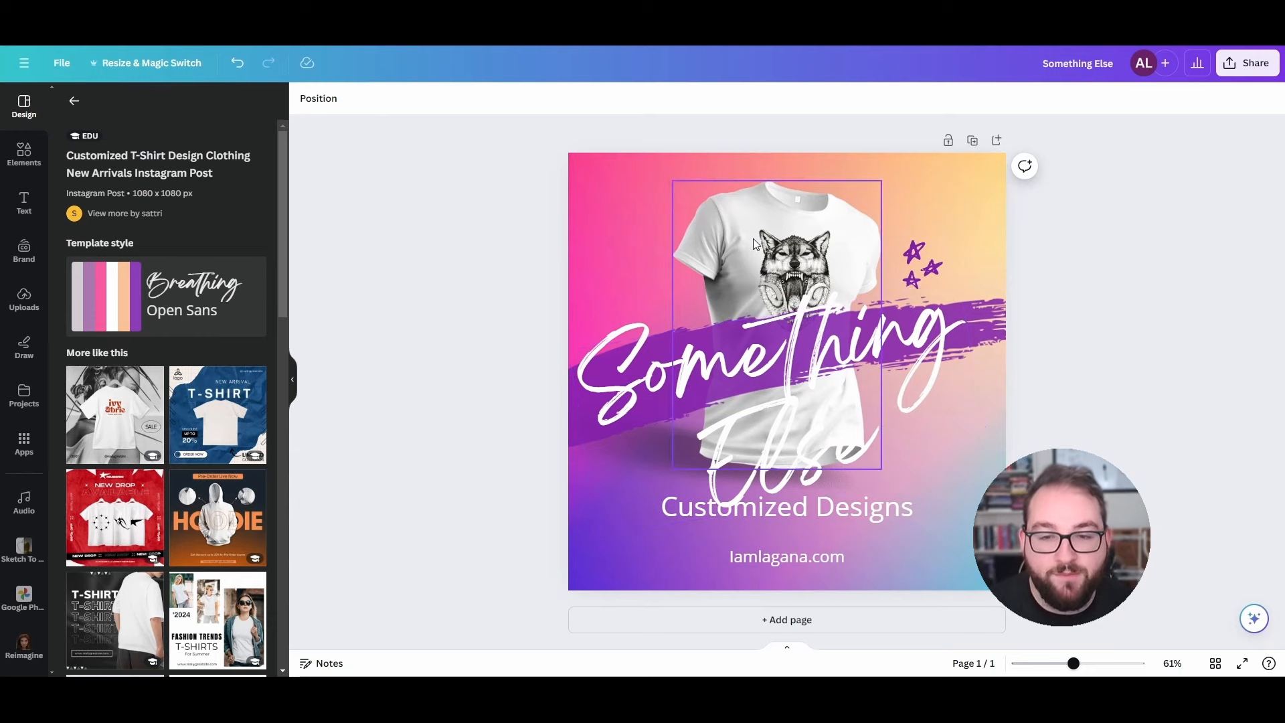
# - Move the wolf graphic slightly up and to the left on the T-shirt
pyautogui.click(774, 296)
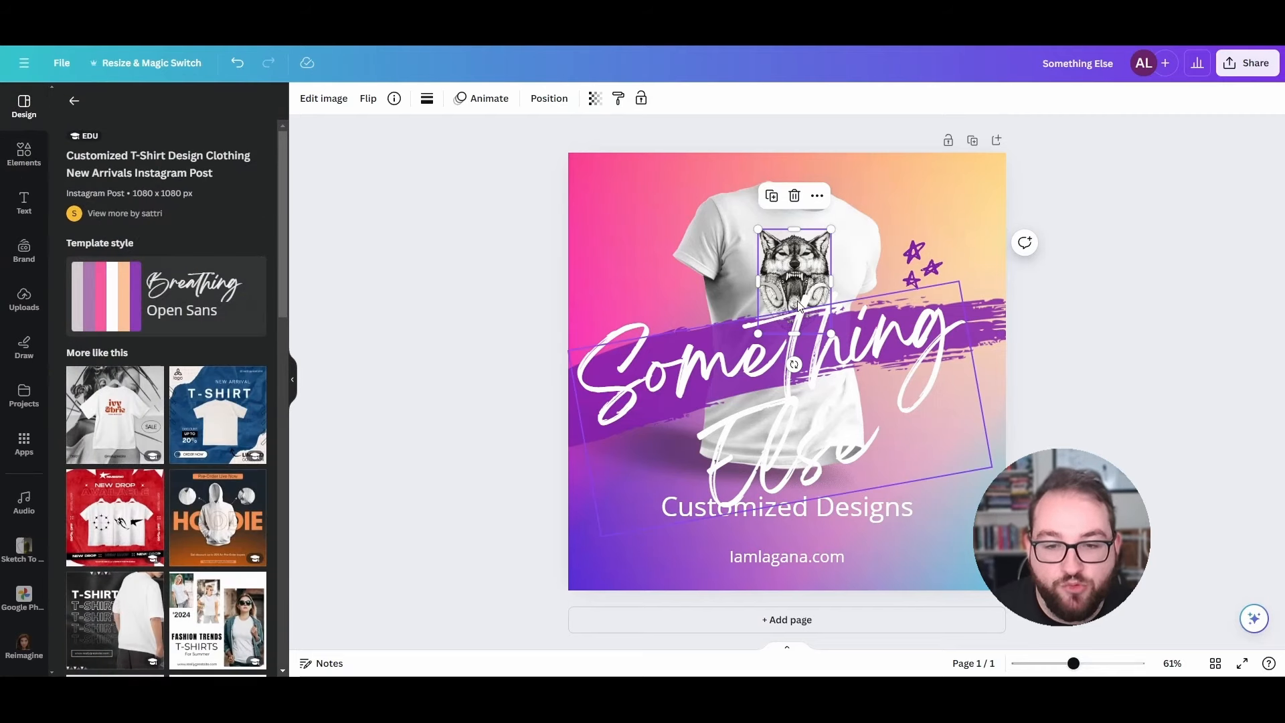
pyautogui.moveTo(788, 284)
pyautogui.mouseDown()
pyautogui.moveTo(690, 244)
pyautogui.moveTo(782, 275)
pyautogui.mouseUp()
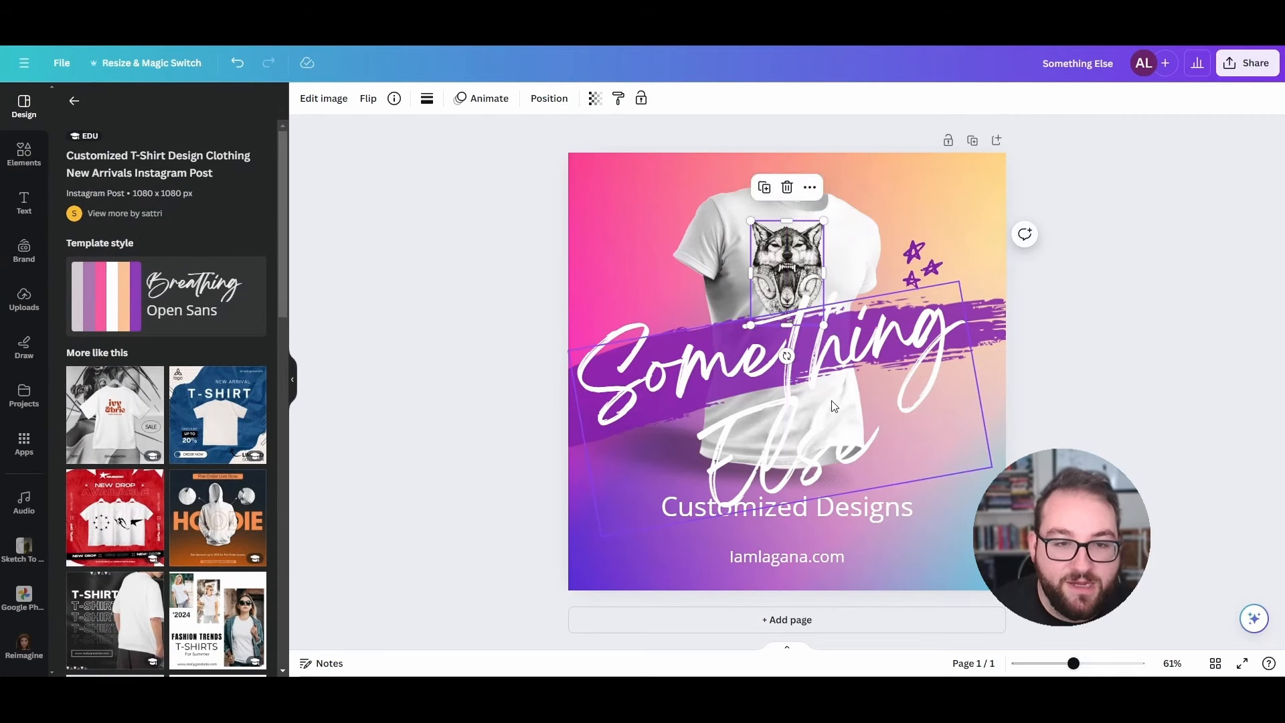
# - Examine the crop and adjustment options for the T-shirt image, including its white balance and light settings
pyautogui.click(700, 234)
pyautogui.doubleClick(676, 236)
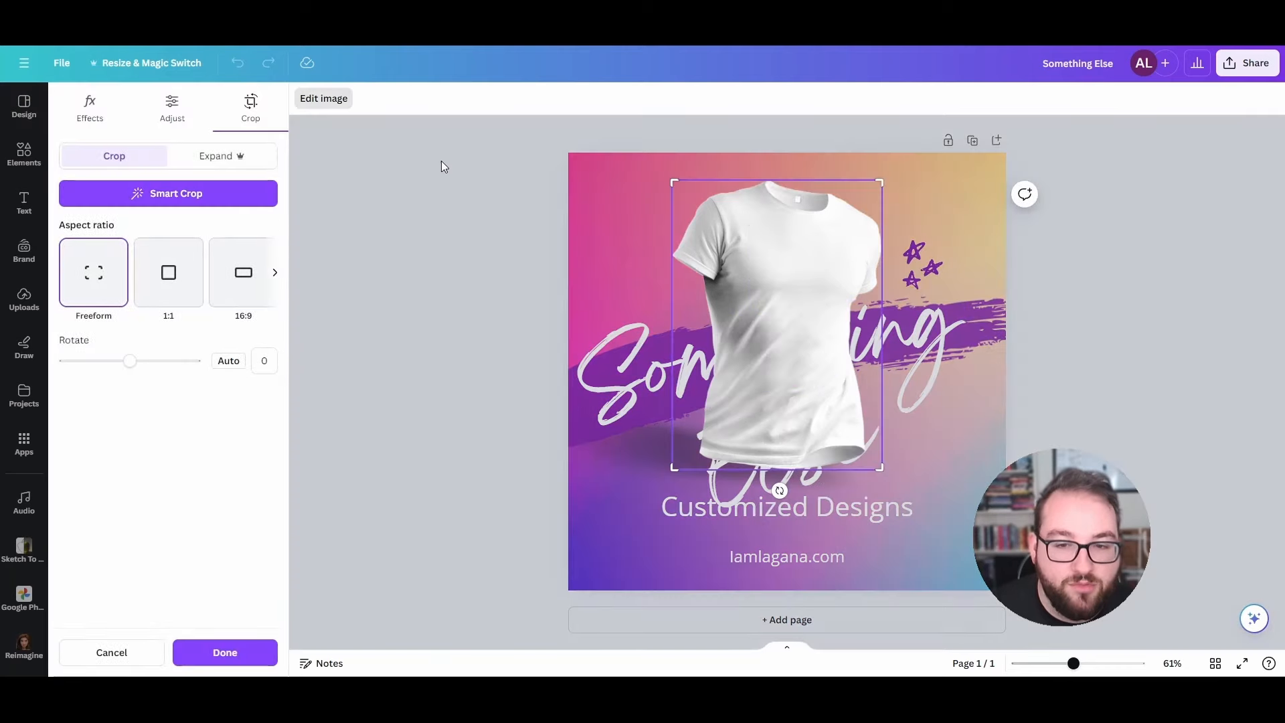
pyautogui.press('Escape')
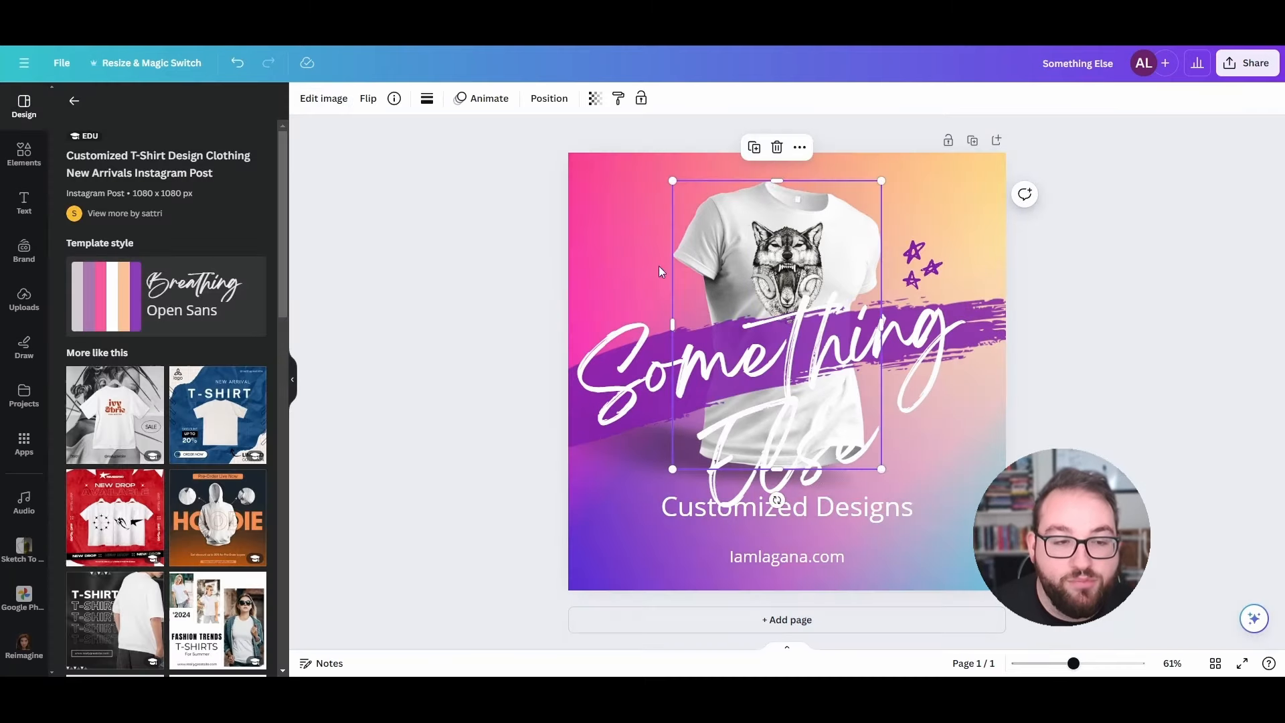
pyautogui.doubleClick(725, 244)
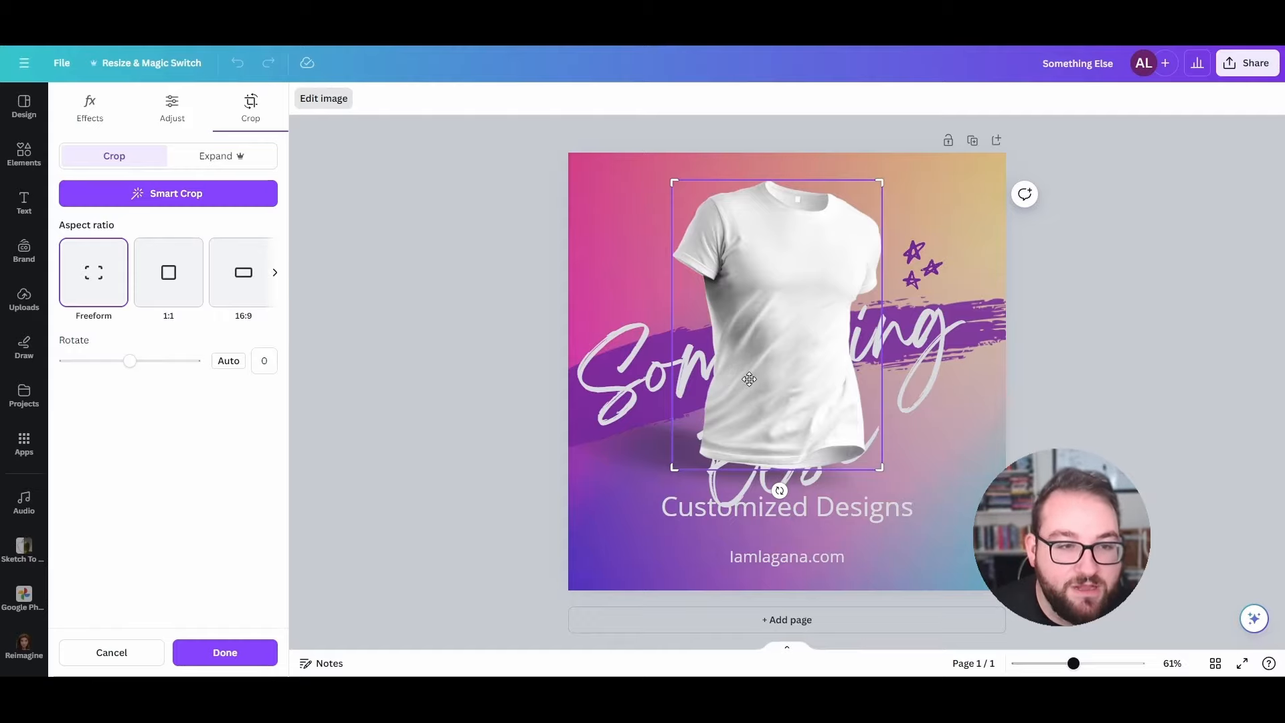
pyautogui.click(169, 115)
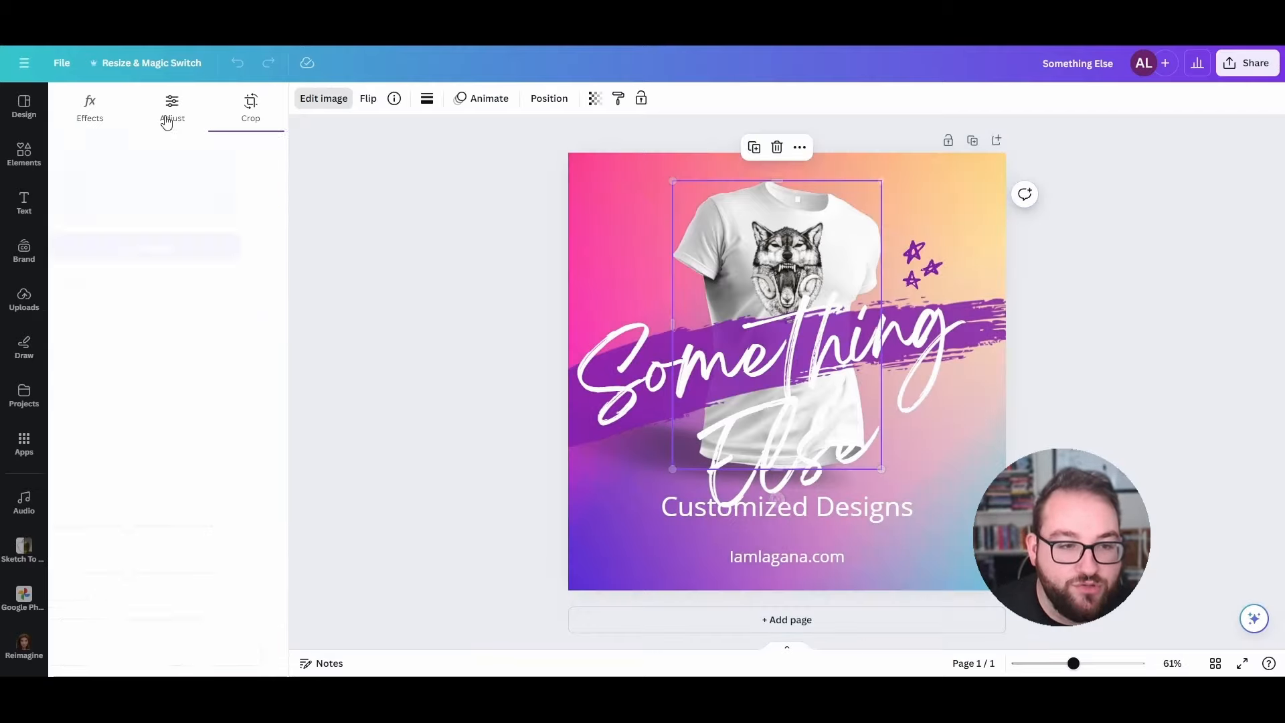
pyautogui.scroll(-1, 158, 271)
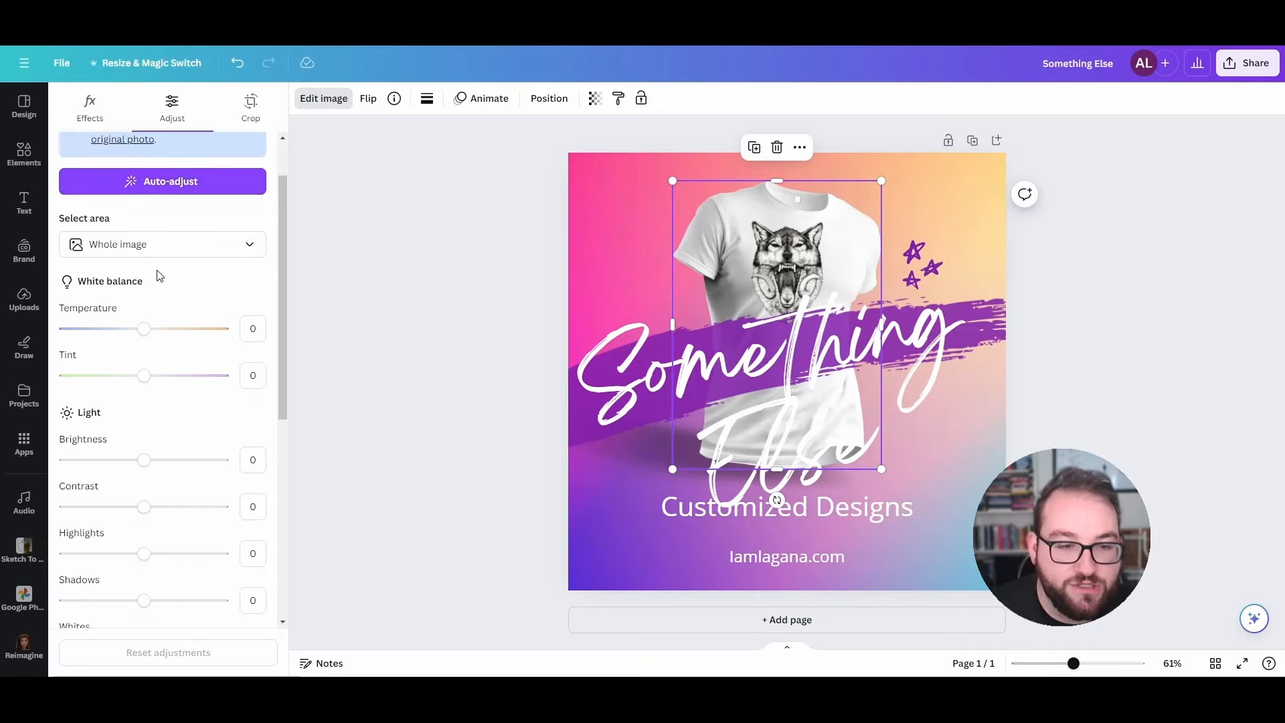
pyautogui.moveTo(145, 334)
pyautogui.mouseDown()
pyautogui.moveTo(264, 353)
pyautogui.moveTo(64, 349)
pyautogui.moveTo(144, 353)
pyautogui.mouseUp()
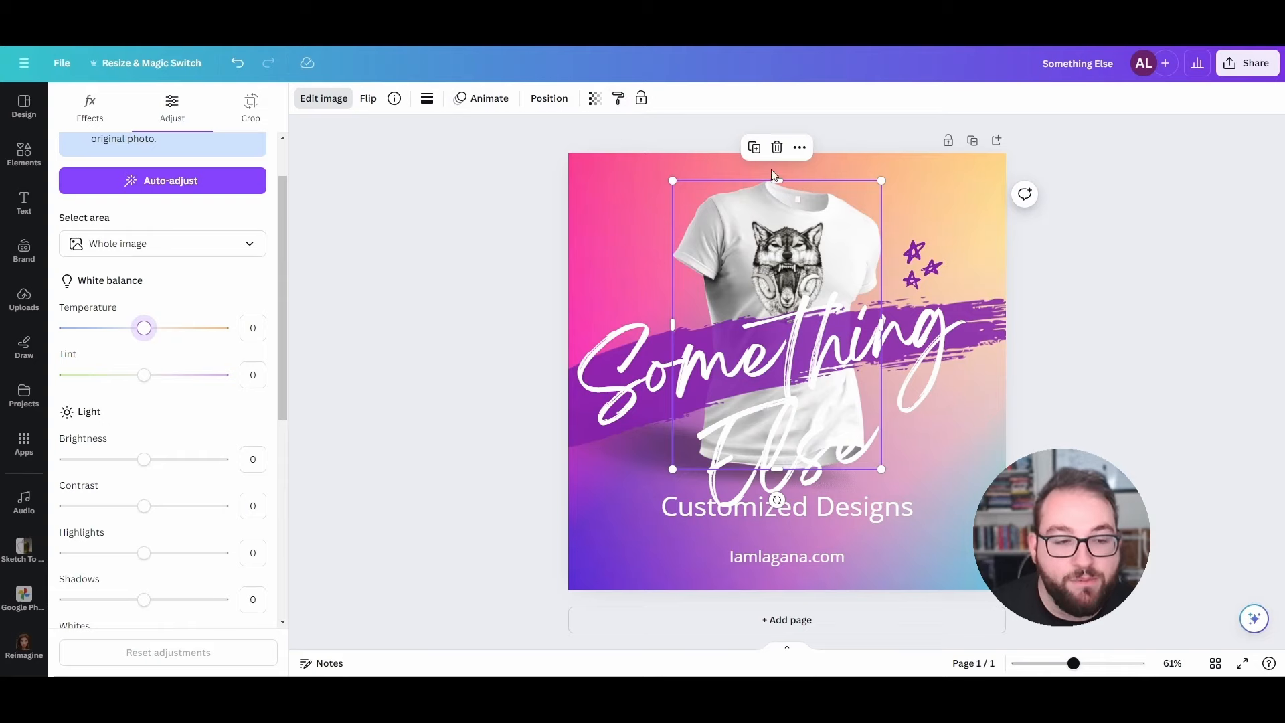
# - View the text formatting options for the "Something Else" headline and leave everything deselected
pyautogui.click(624, 402)
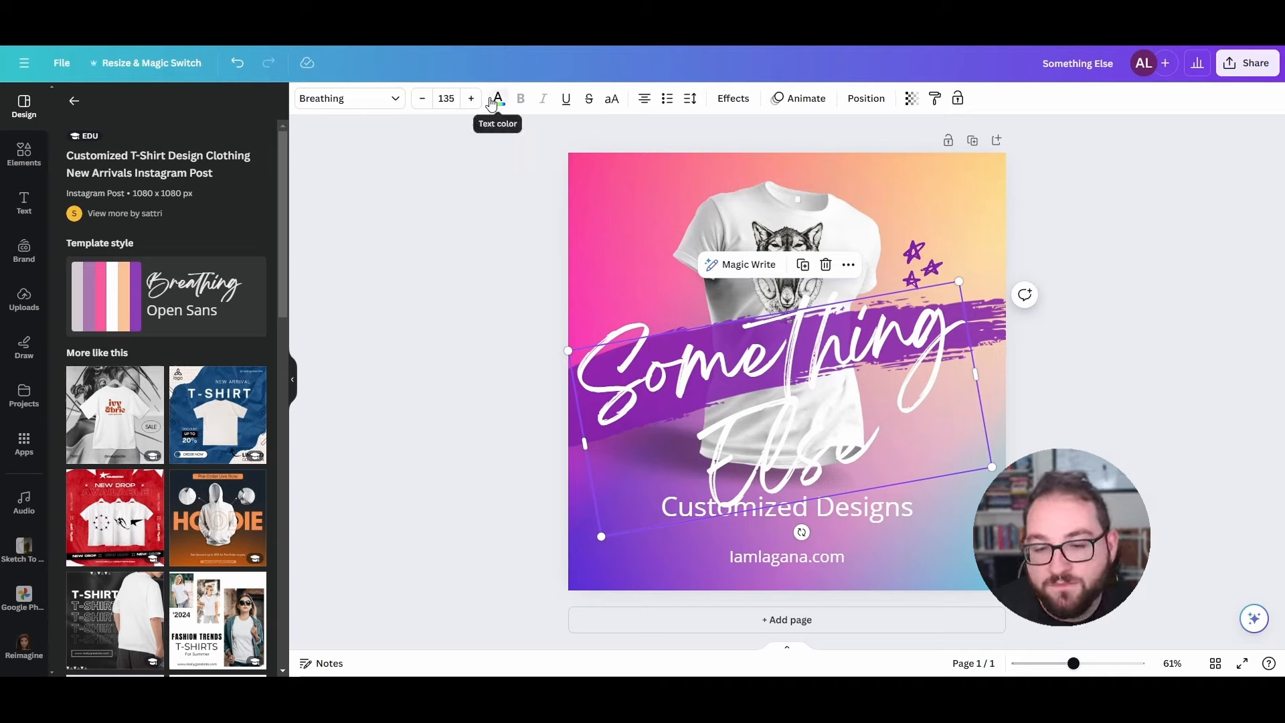
pyautogui.click(495, 268)
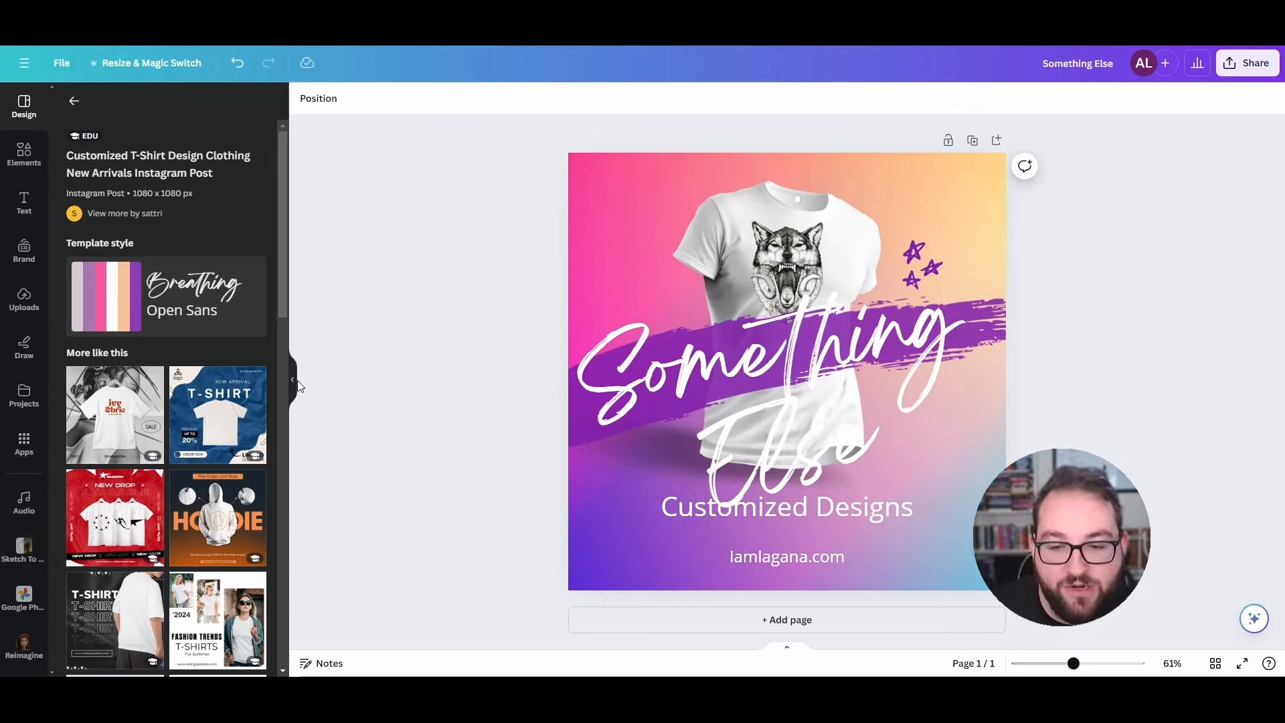
pyautogui.click(715, 267)
pyautogui.click(399, 370)
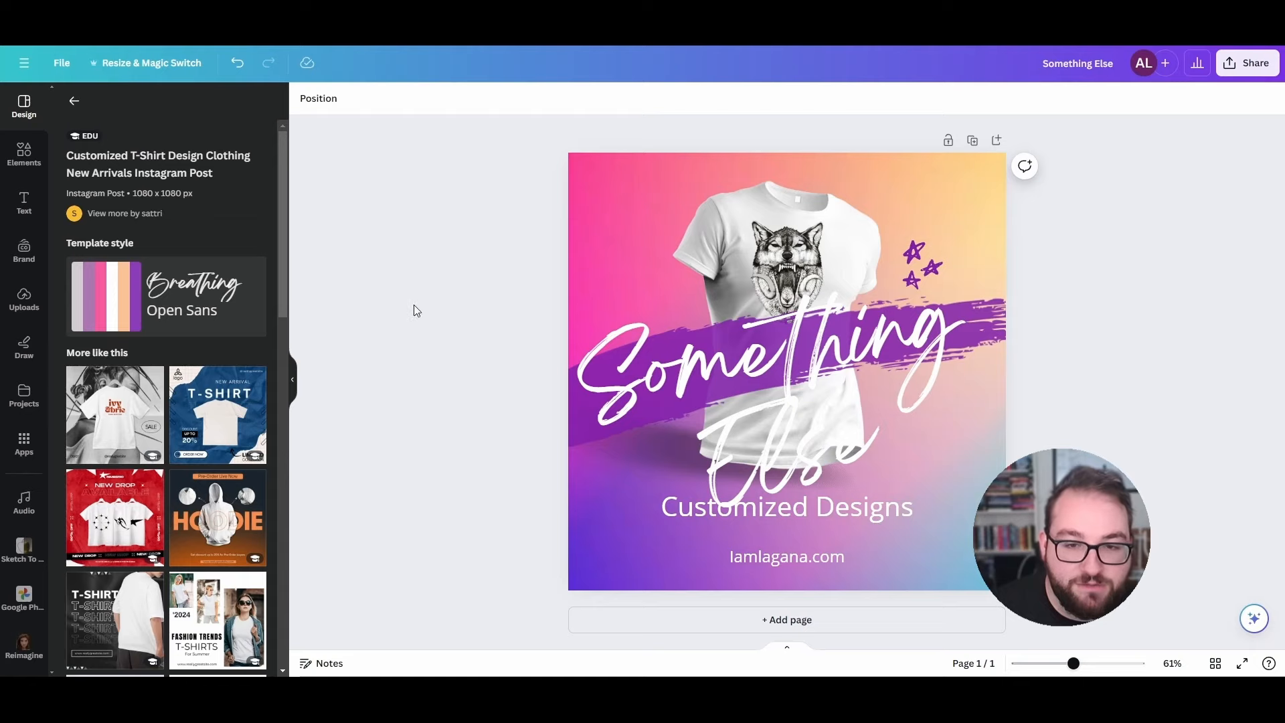
# - Try to detach the gradient image from the page background
pyautogui.click(635, 205)
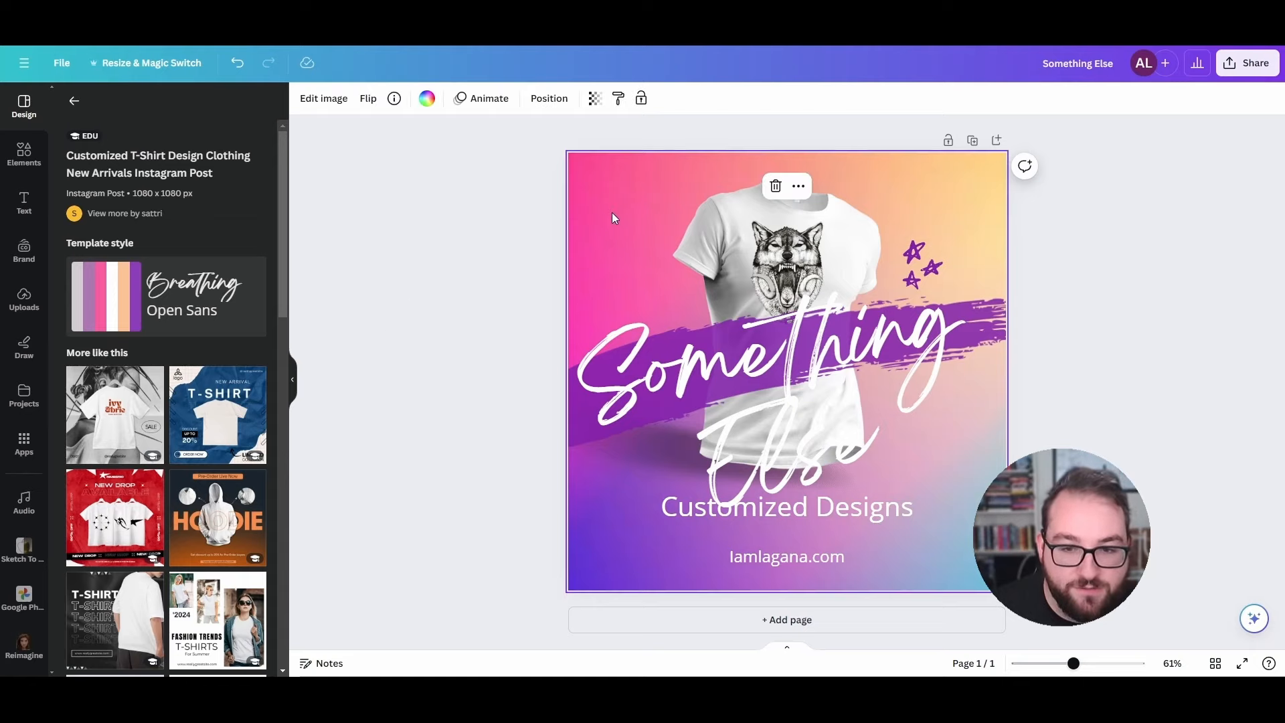
pyautogui.rightClick(612, 212)
pyautogui.click(708, 415)
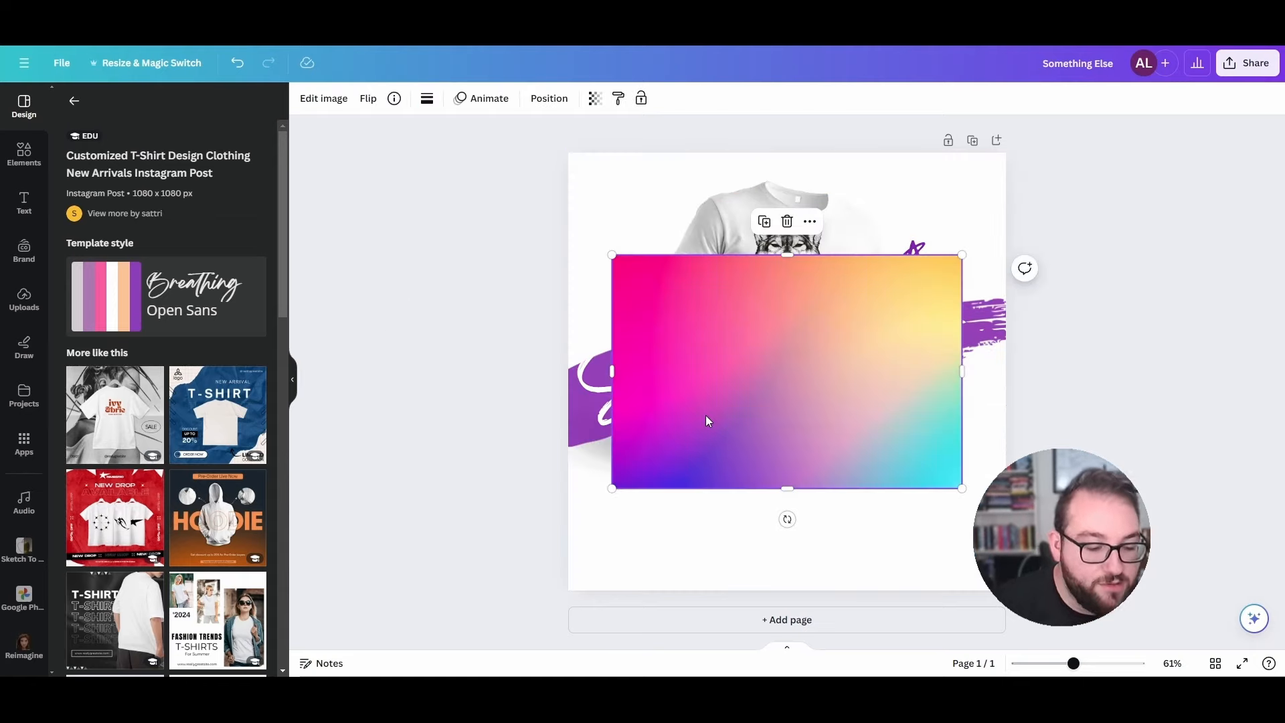
pyautogui.hotkey('ctrl', 'z')
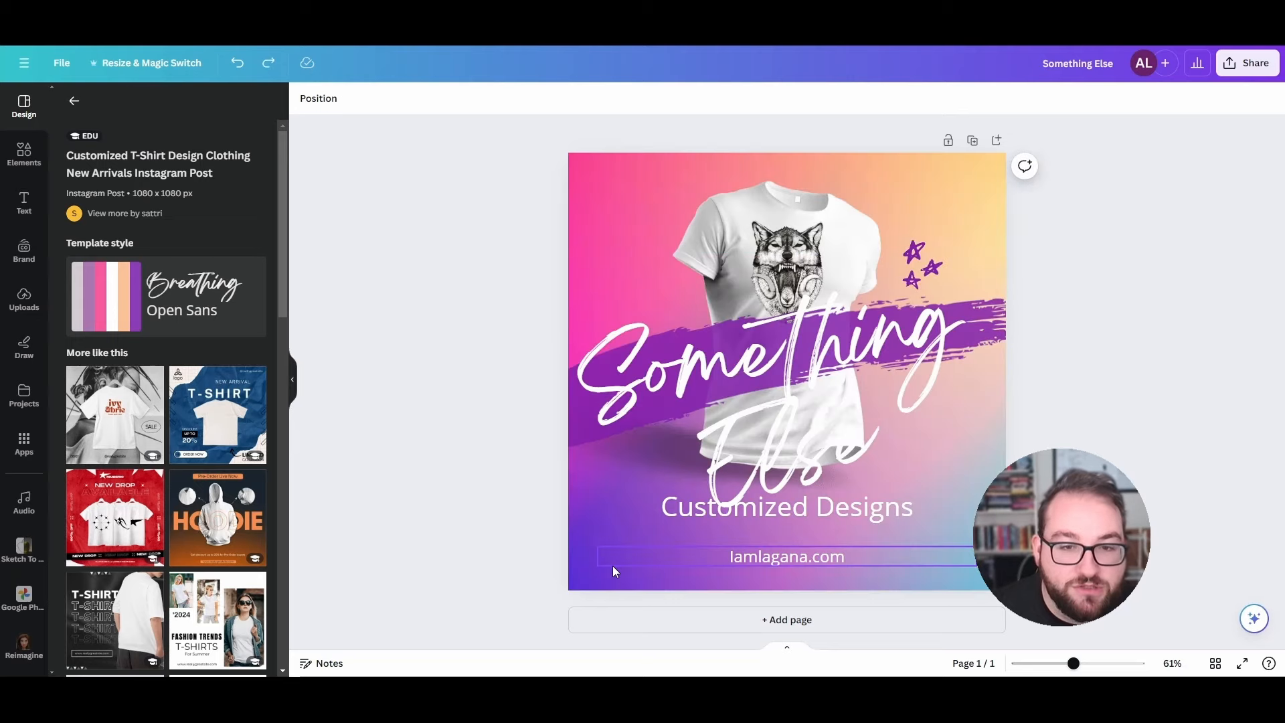
# - View the color options available for the gradient background image
pyautogui.click(596, 211)
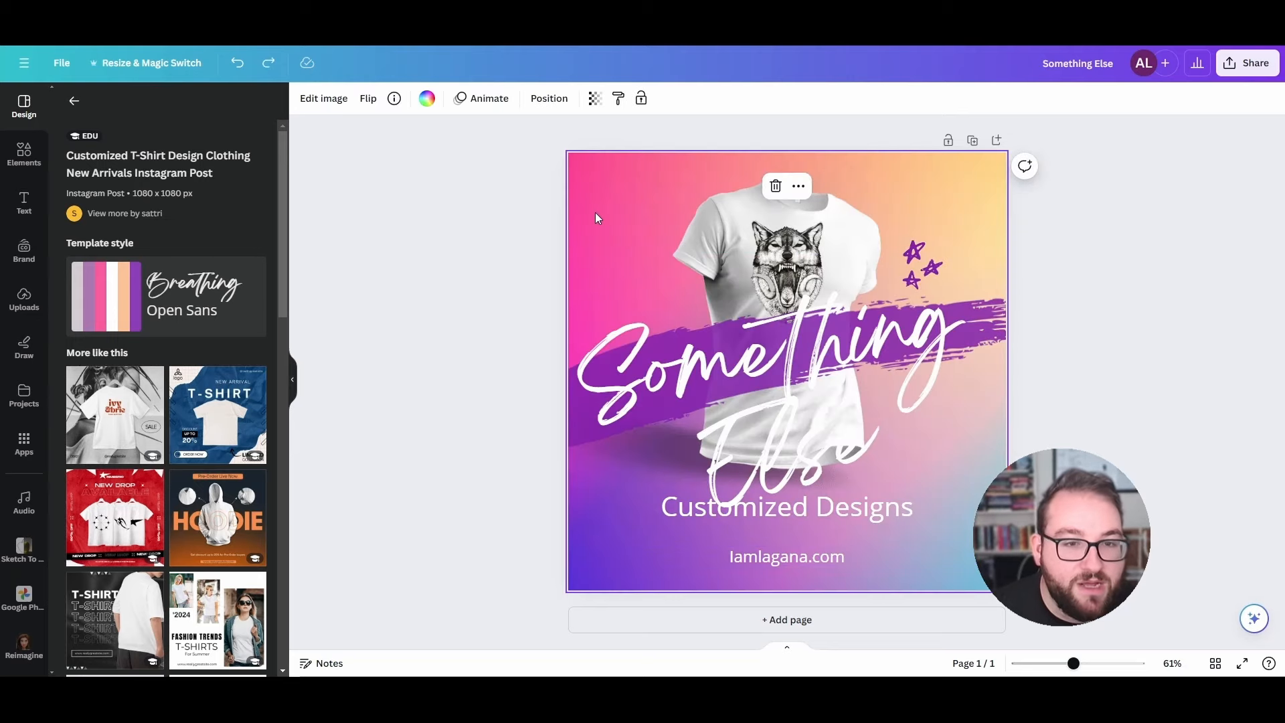
pyautogui.click(425, 102)
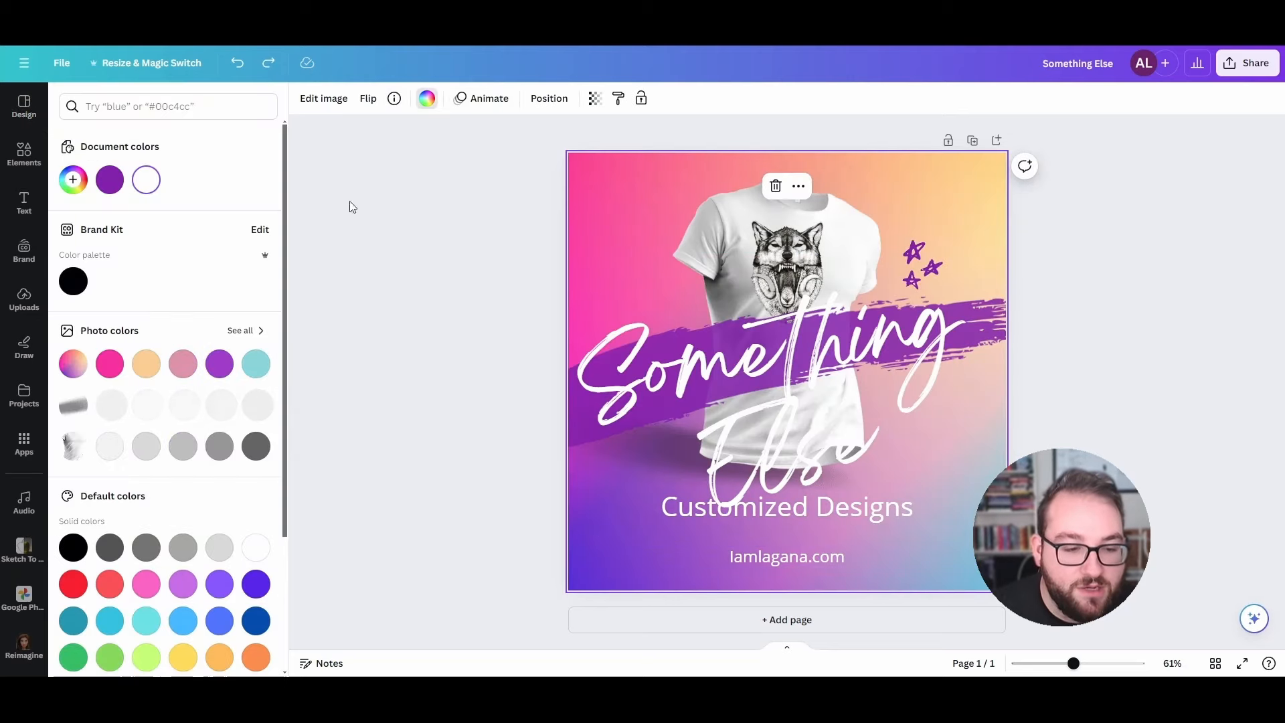
pyautogui.scroll(-2, 142, 372)
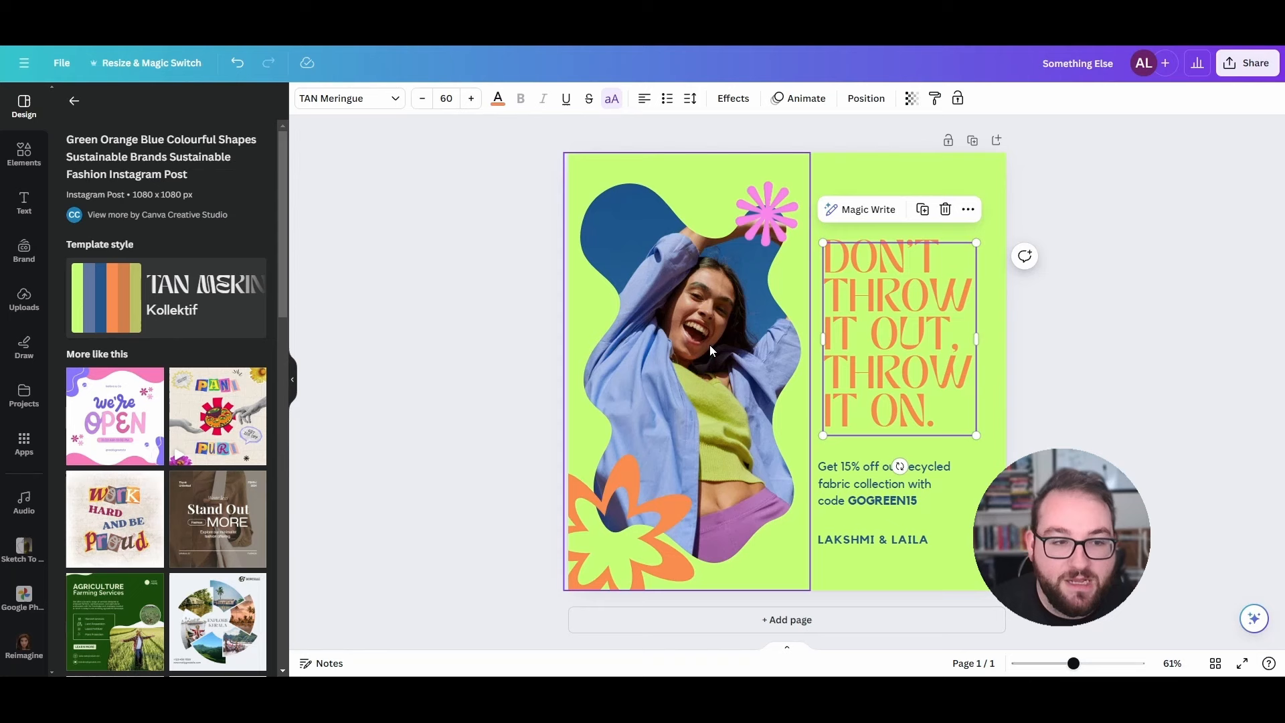
# - Check the crop of the woman's photo in the green template, delete it from its wavy frame and leave everything deselected
pyautogui.click(710, 344)
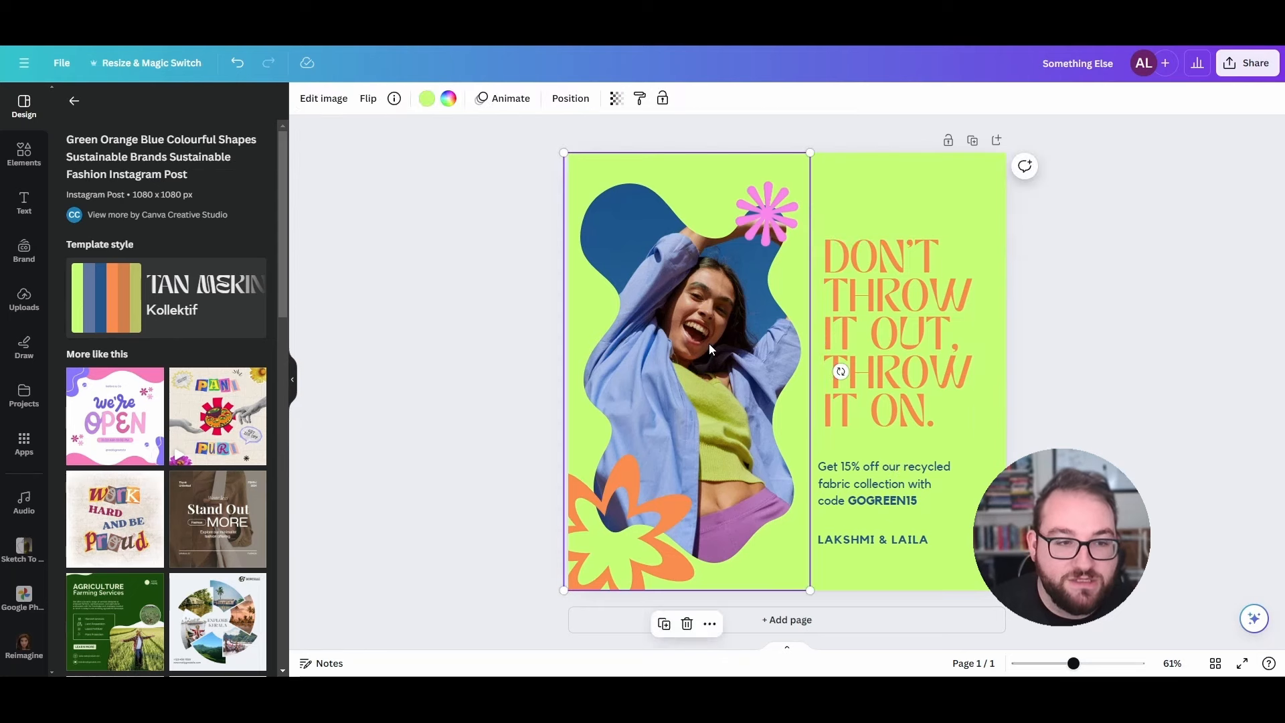
pyautogui.doubleClick(709, 343)
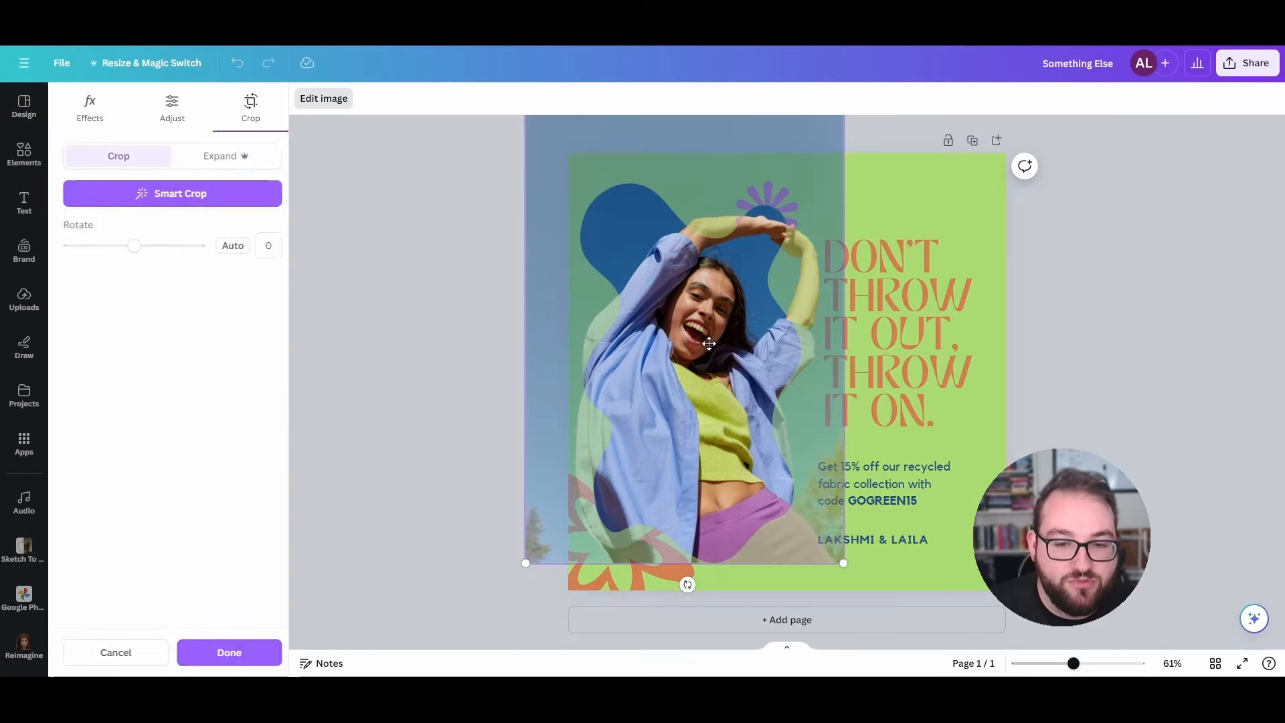
pyautogui.click(403, 379)
pyautogui.press('Delete')
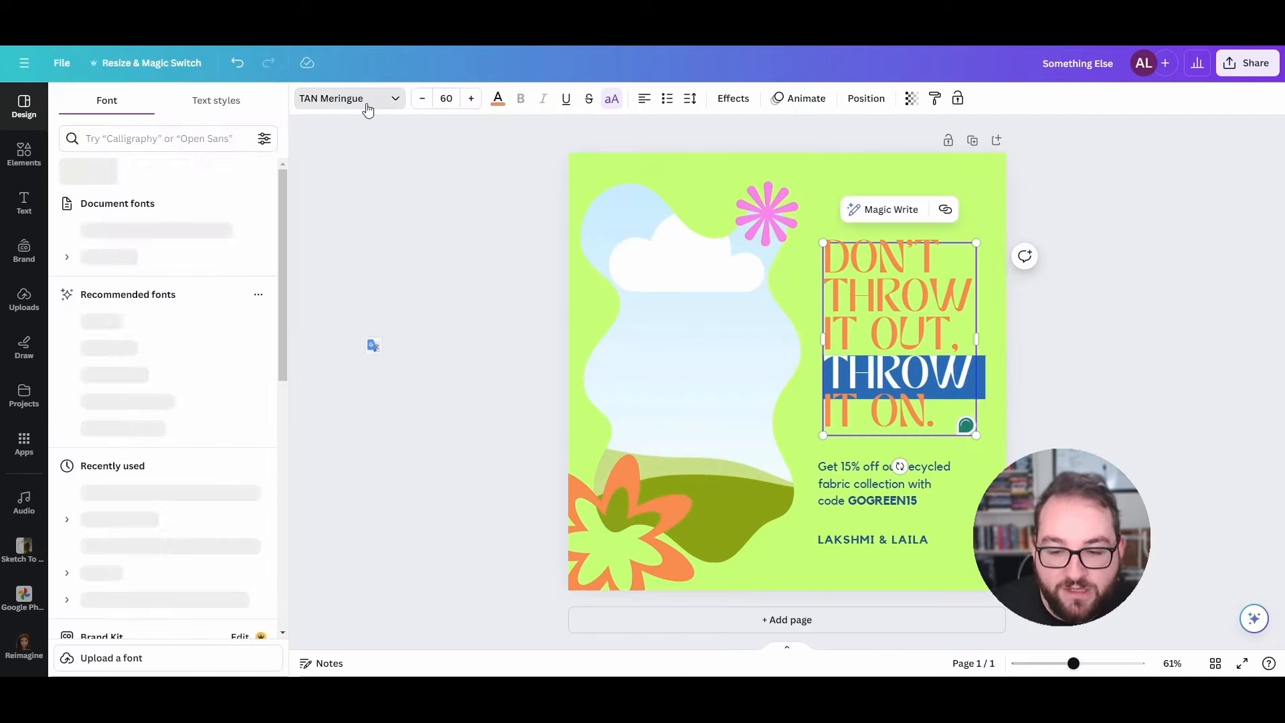
pyautogui.click(946, 555)
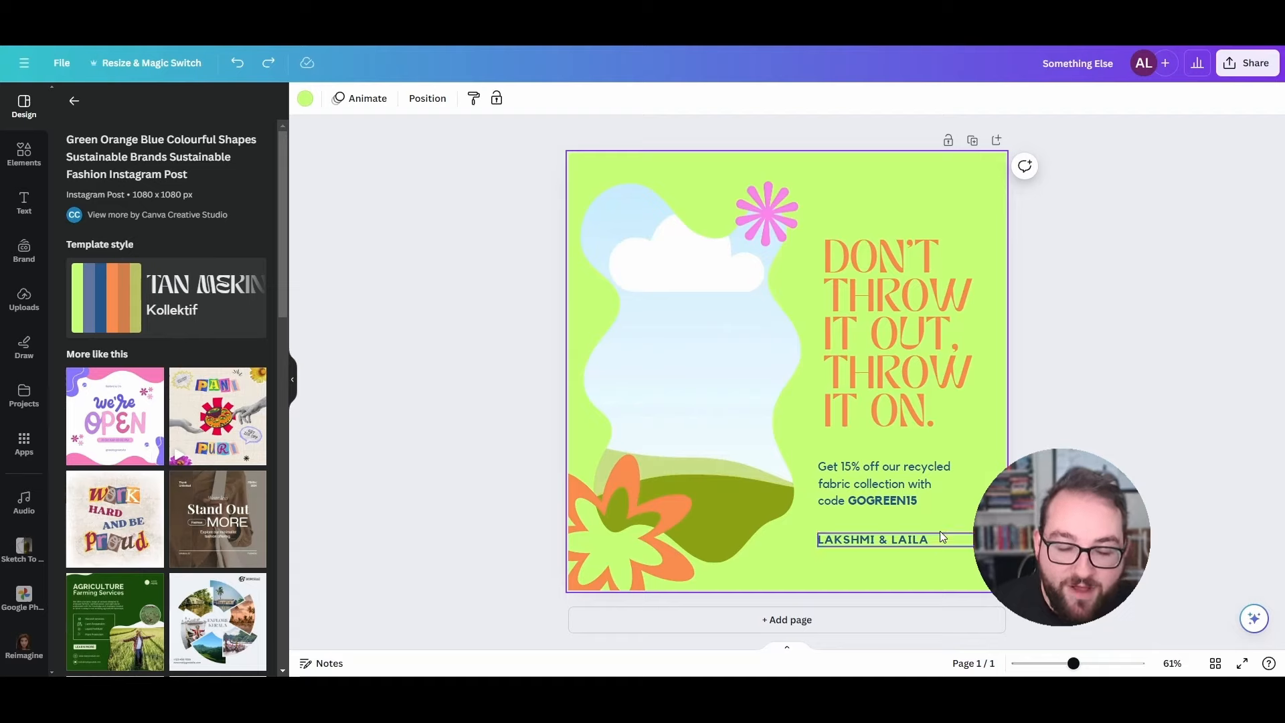
pyautogui.click(555, 360)
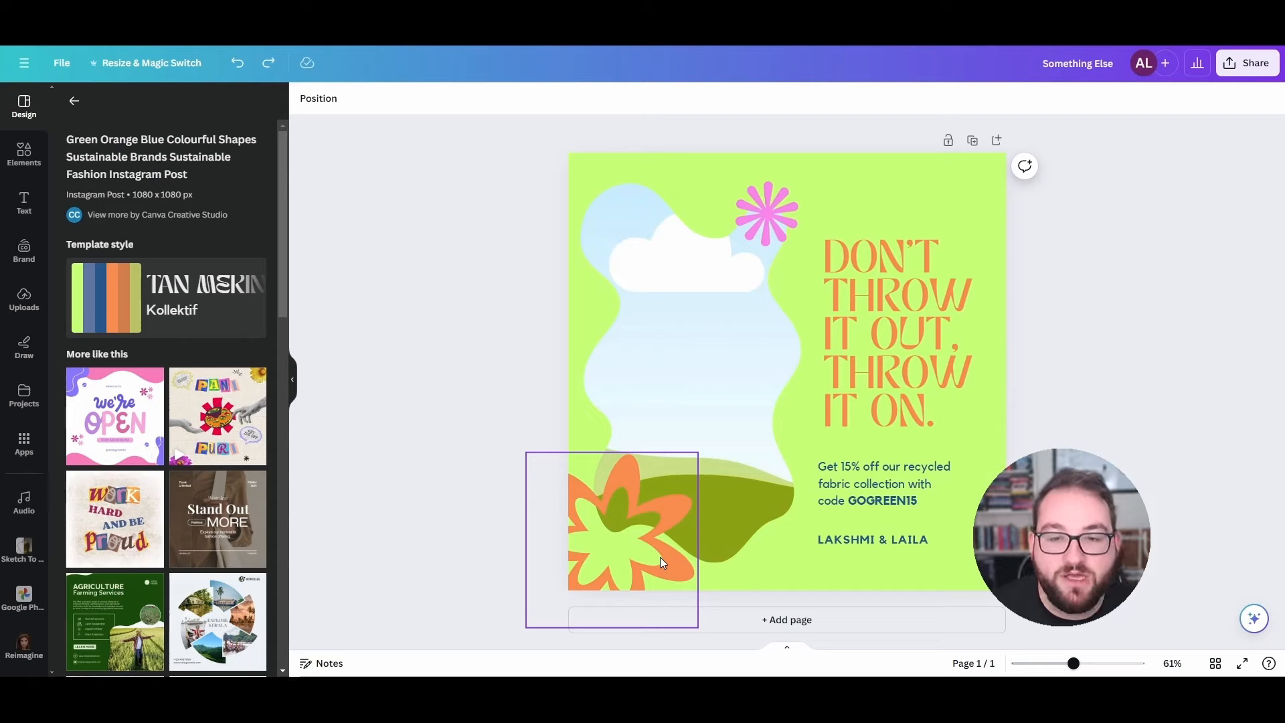
# - Send the pink flower shape one layer backward behind the frame and bring it forward again, repeating the change once
pyautogui.click(757, 221)
pyautogui.hotkey('ctrl', '[')
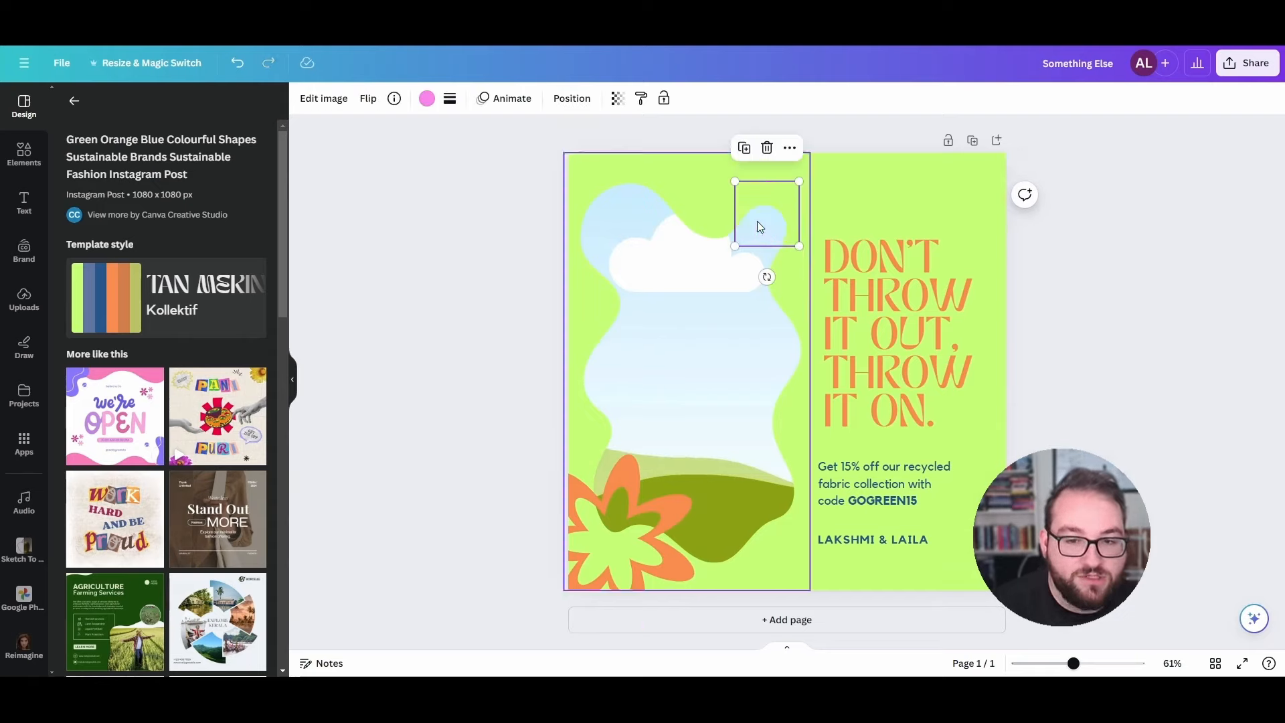
pyautogui.hotkey('ctrl', ']')
pyautogui.hotkey('ctrl', '[')
pyautogui.hotkey('ctrl', ']')
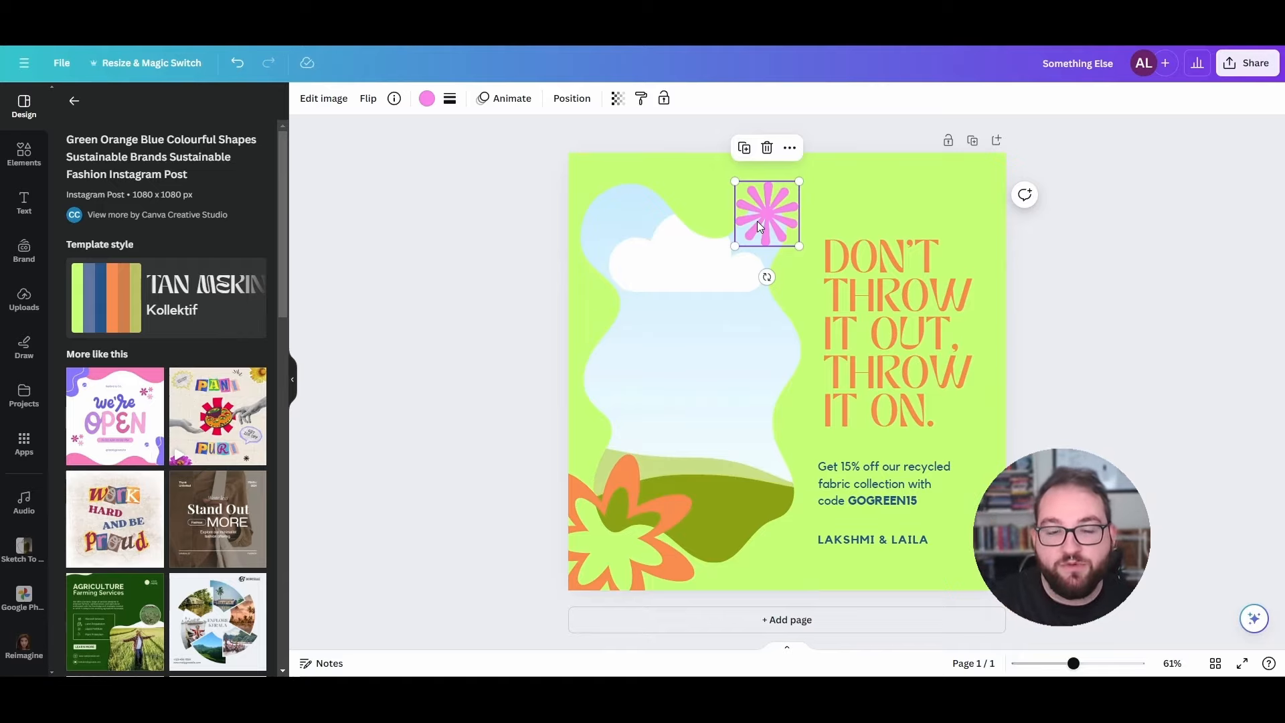
# - Search the elements library for "tshirt"
pyautogui.click(24, 103)
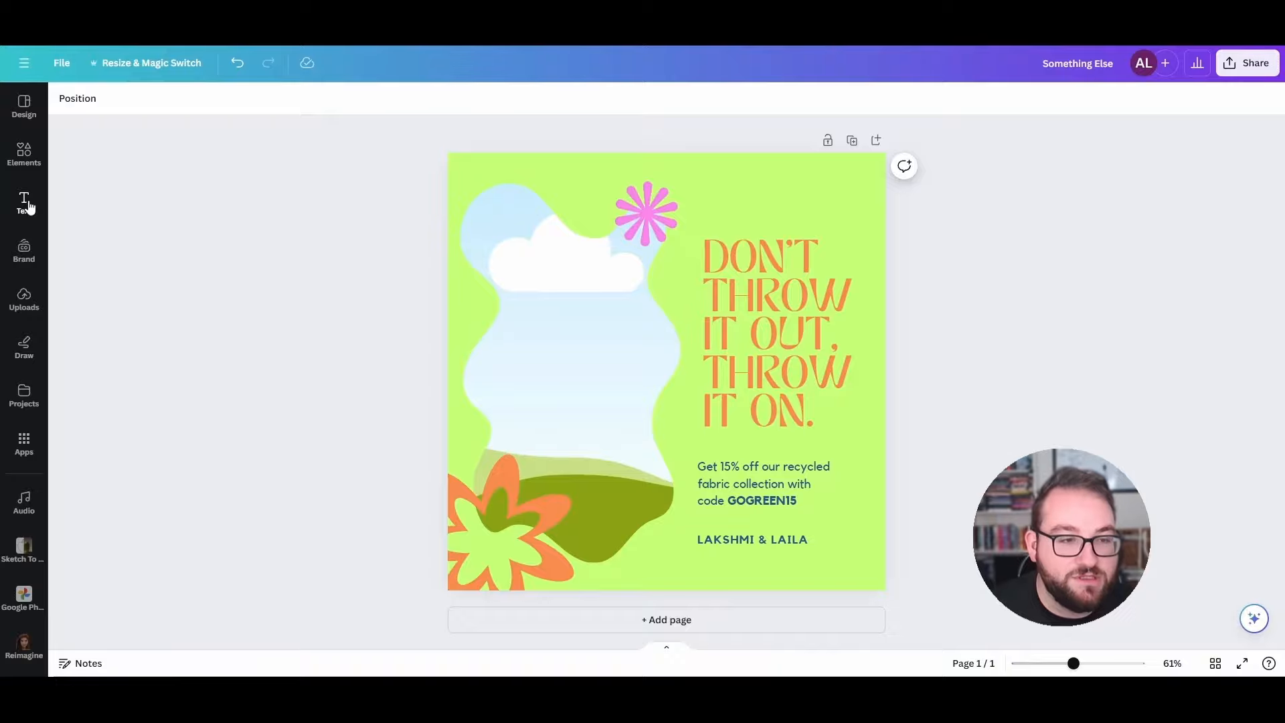
pyautogui.click(21, 106)
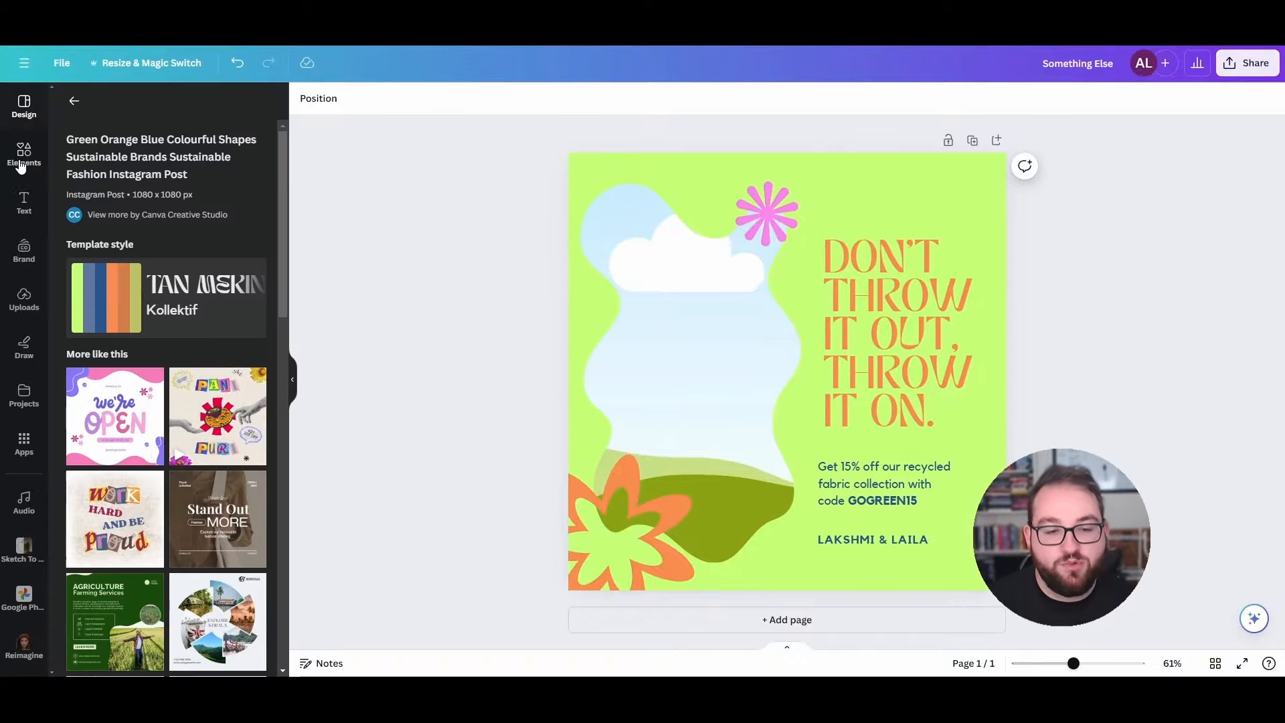
pyautogui.click(23, 155)
pyautogui.click(158, 104)
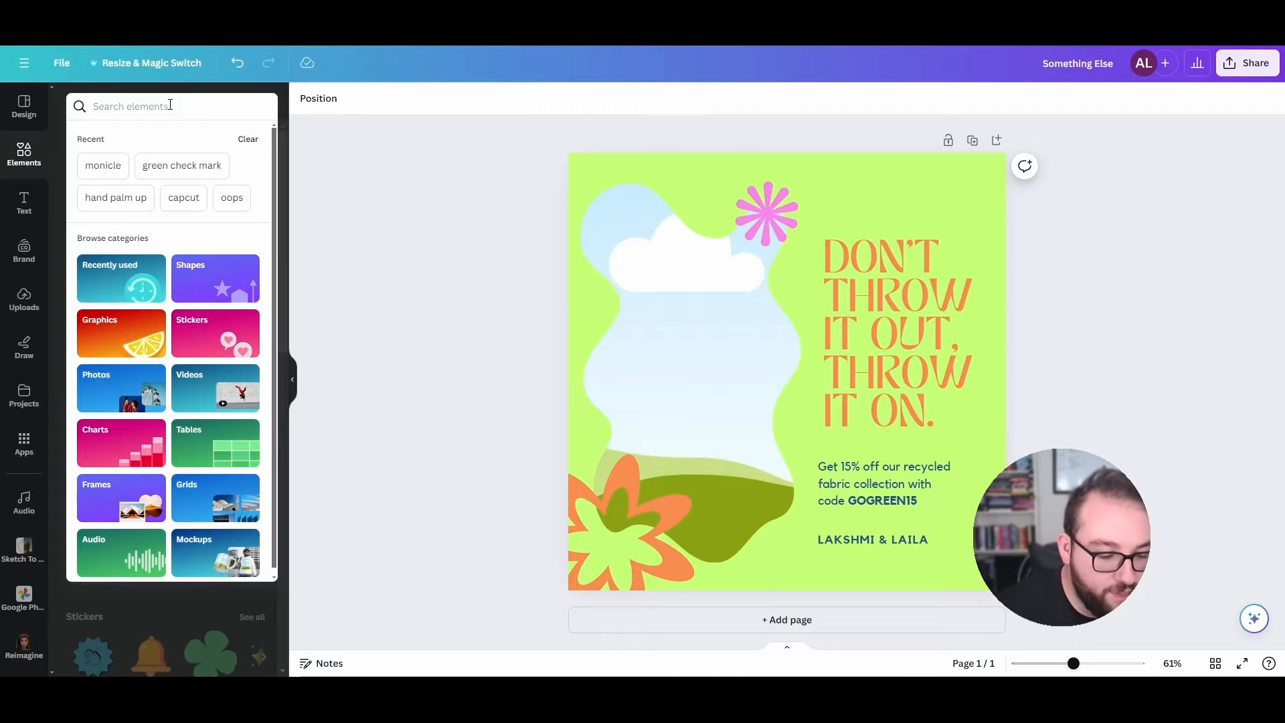
pyautogui.write('t')
# - Reapply the "Trending" customized T-shirt template and delete its white T-shirt image
pyautogui.click(23, 106)
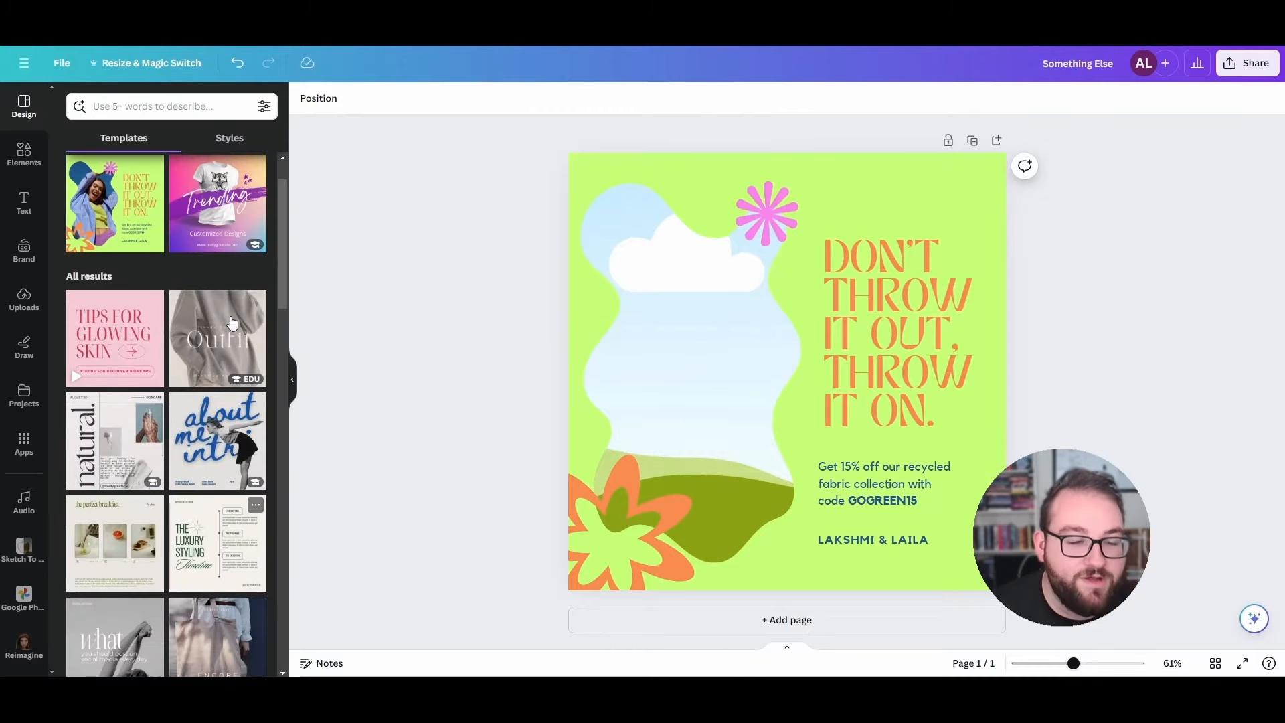
pyautogui.click(231, 307)
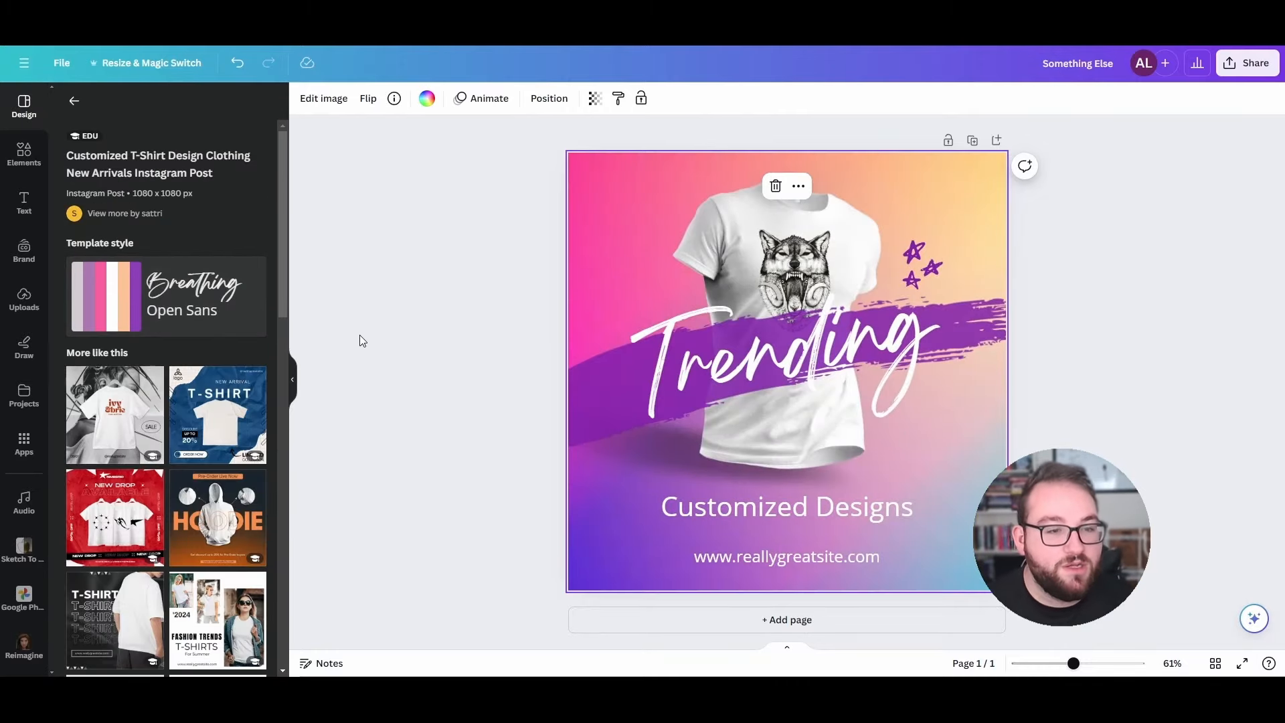
pyautogui.click(24, 155)
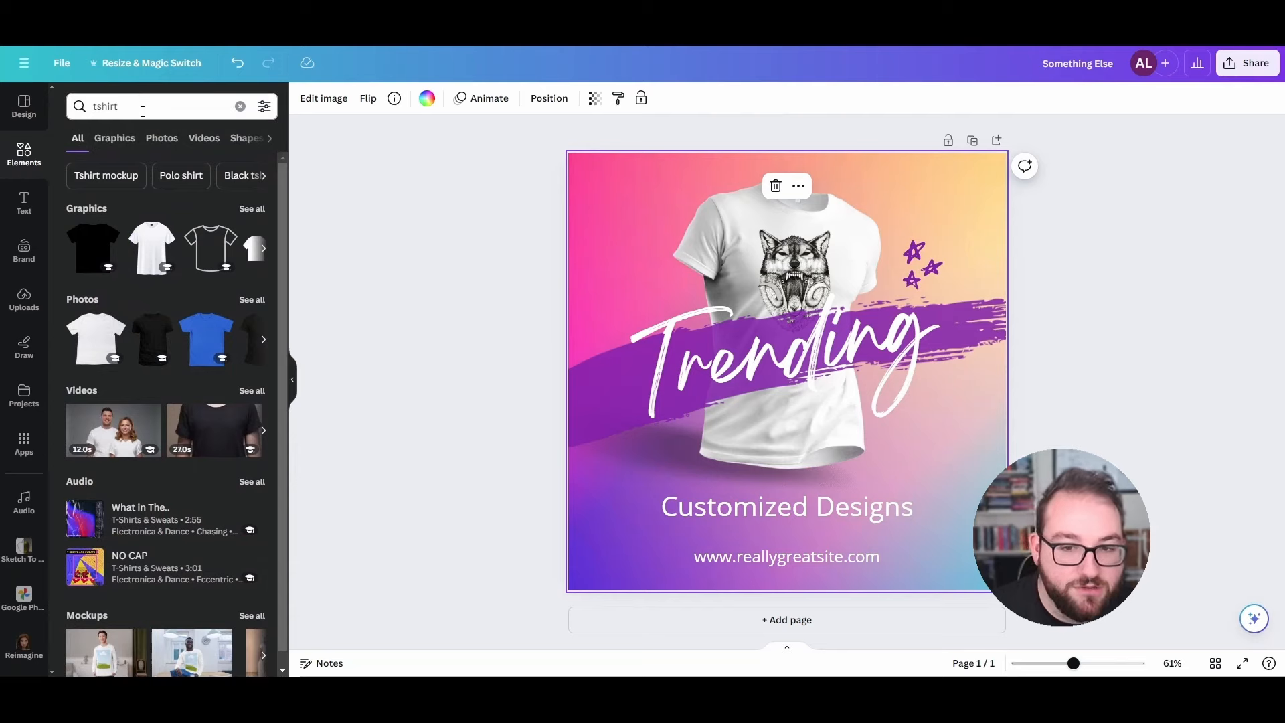
pyautogui.click(705, 238)
pyautogui.press('Delete')
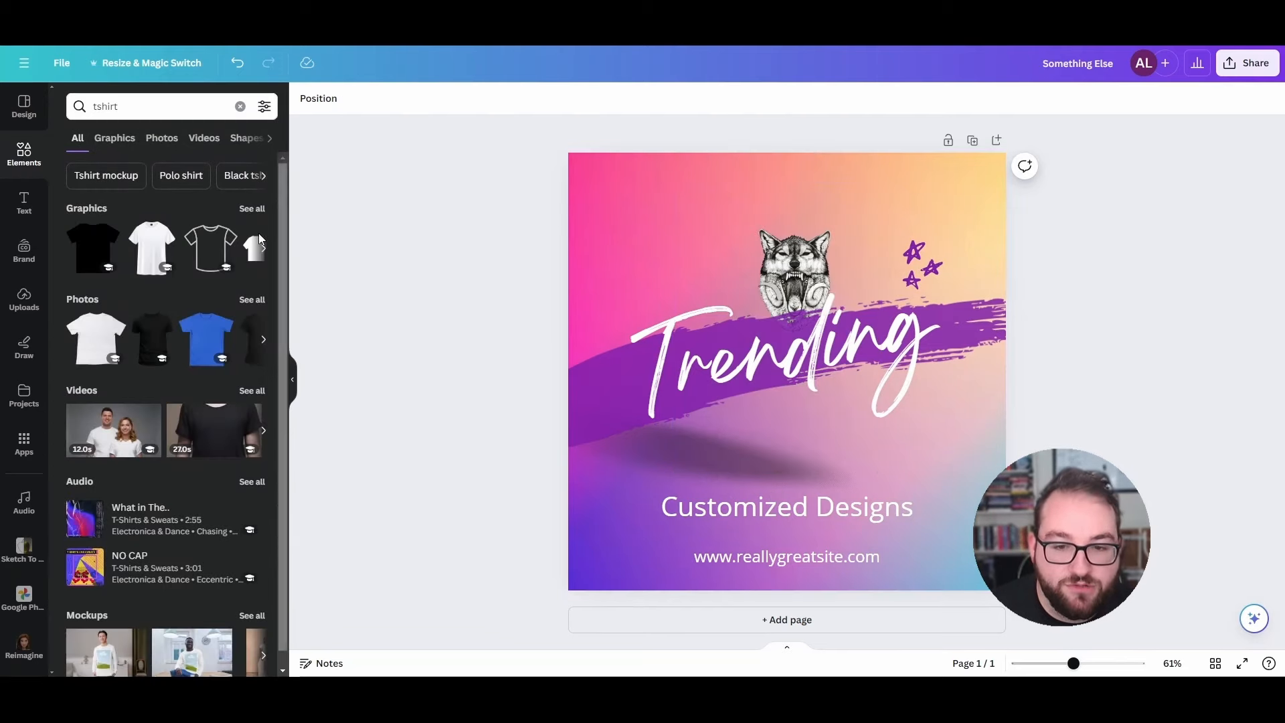
# - Add the blue T-shirt photo and the white T-shirt graphic to the design, and try out the black T-shirt video before removing it
pyautogui.click(206, 339)
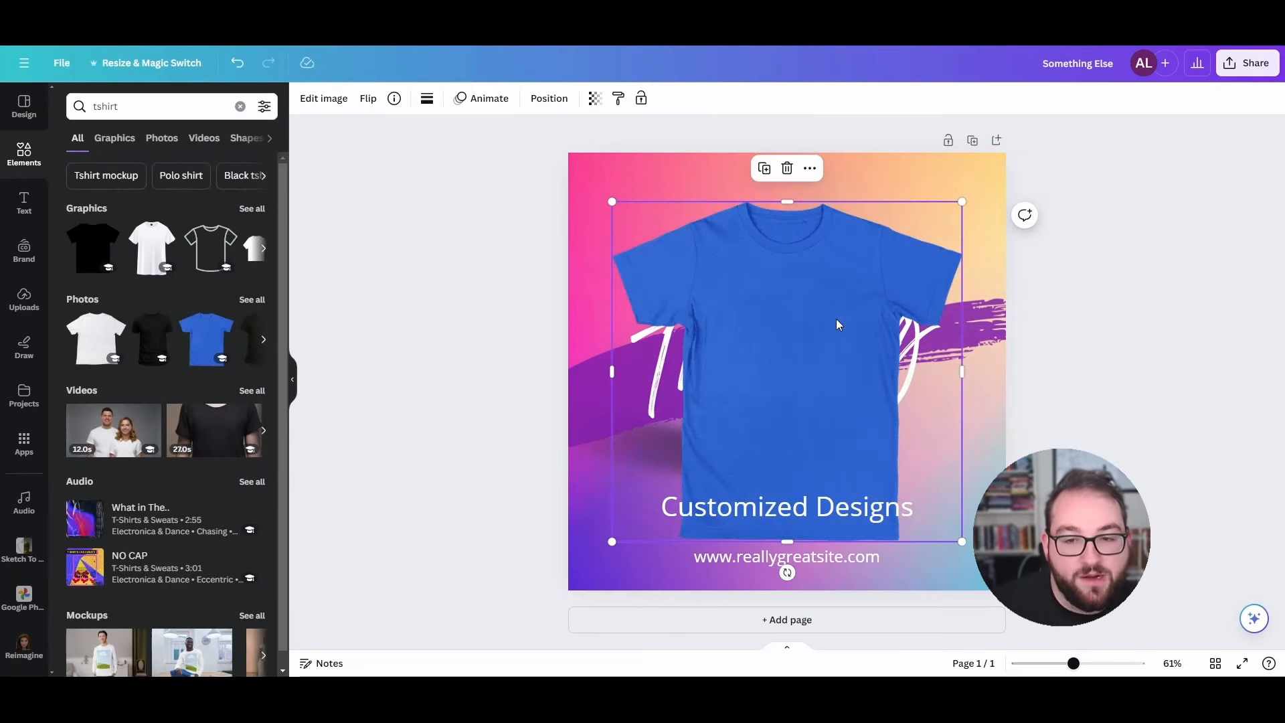
pyautogui.click(152, 248)
pyautogui.scroll(-1, 181, 368)
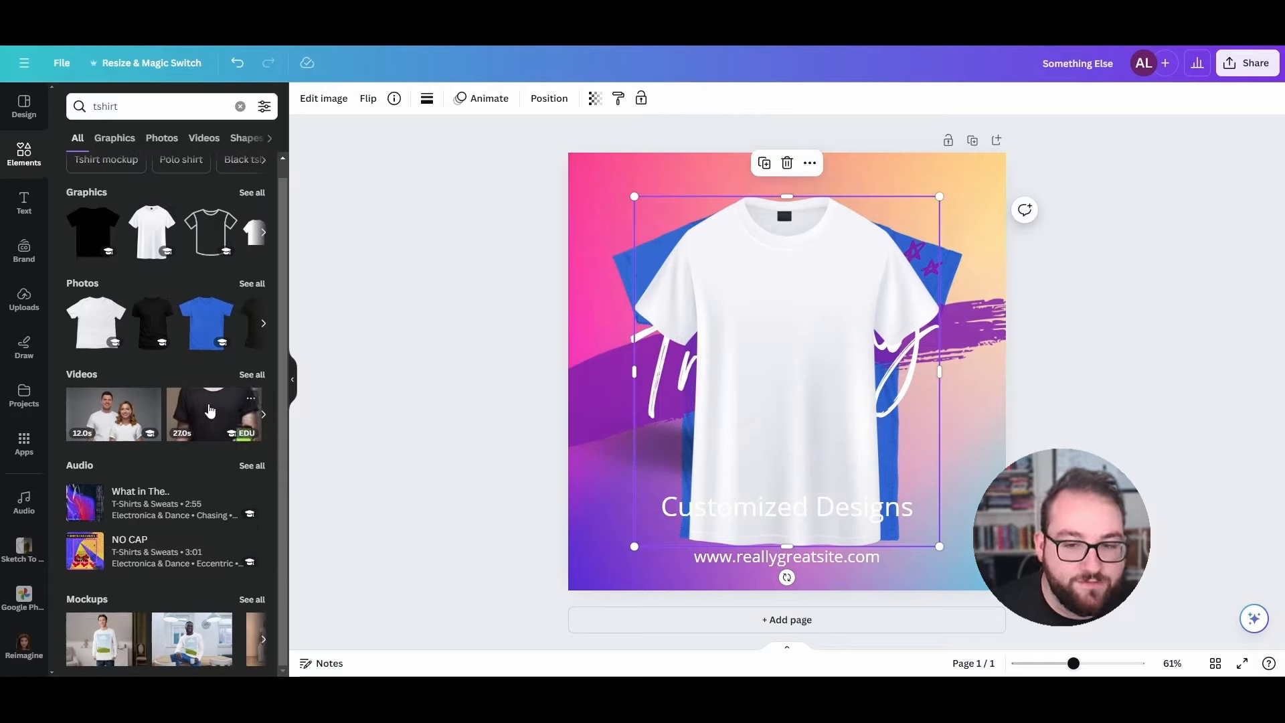
pyautogui.click(210, 411)
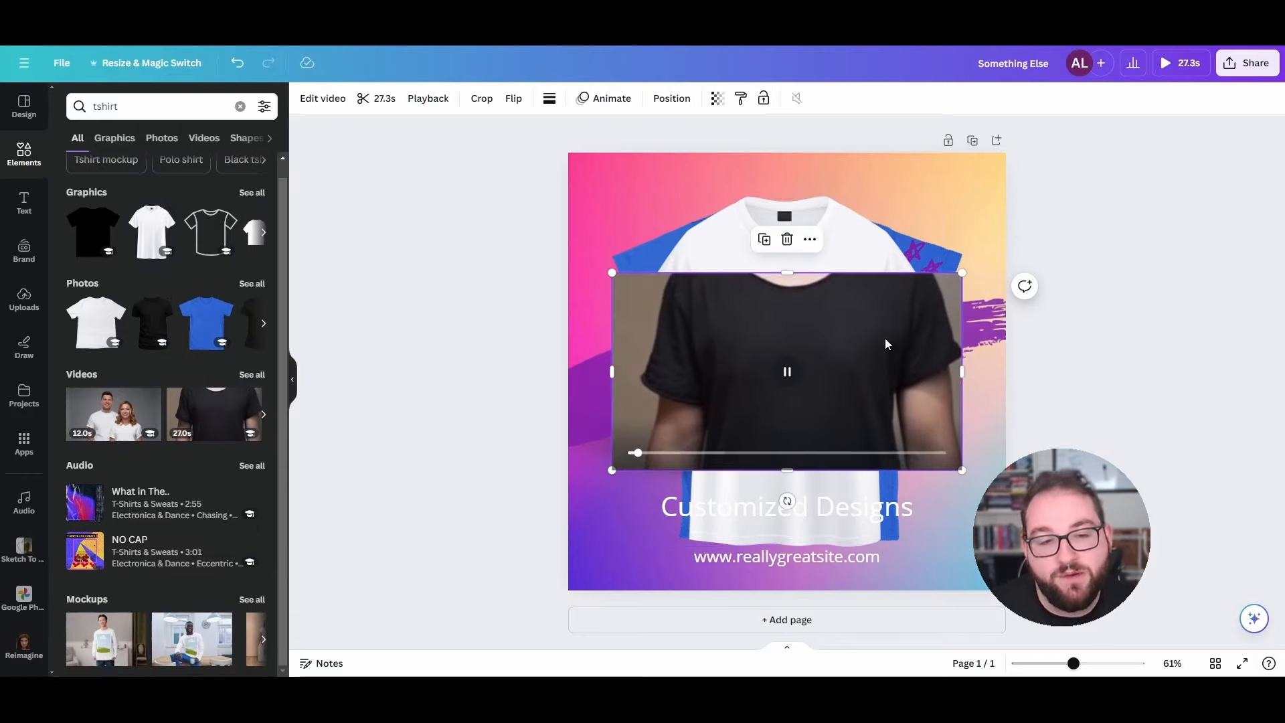
pyautogui.click(787, 239)
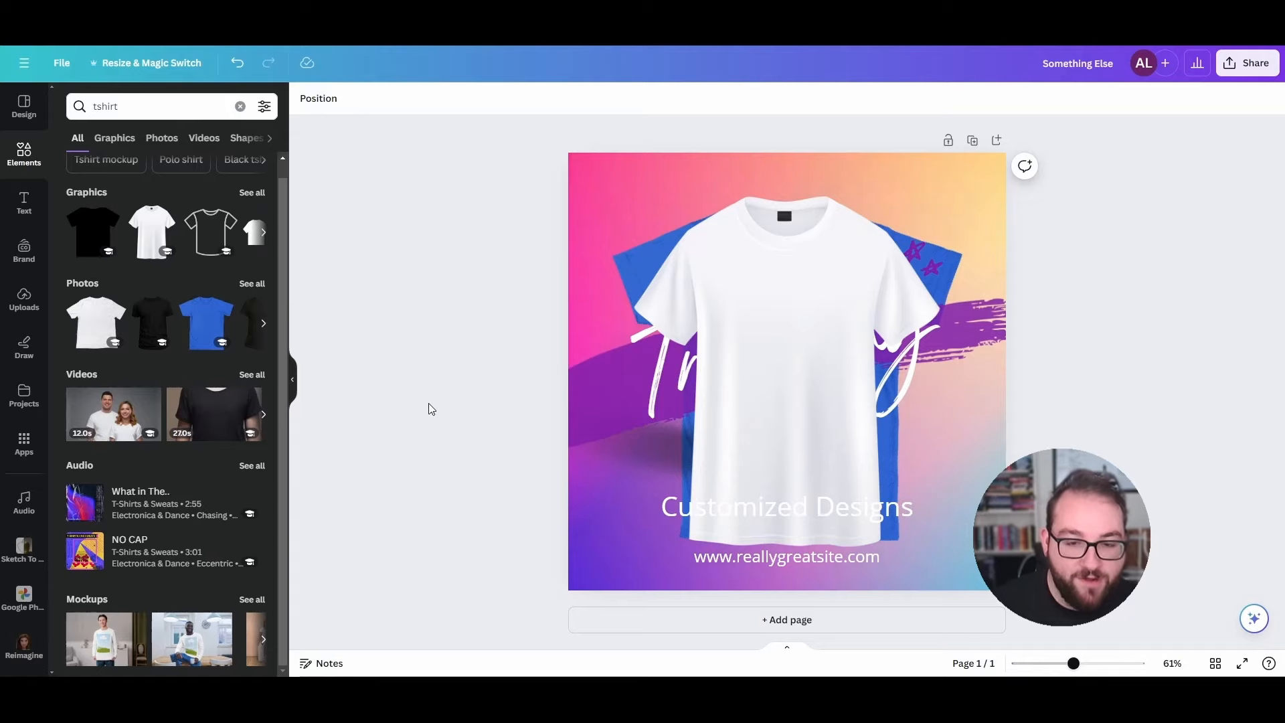
# - Move the white T-shirt slightly up and open its layer ordering options
pyautogui.click(809, 392)
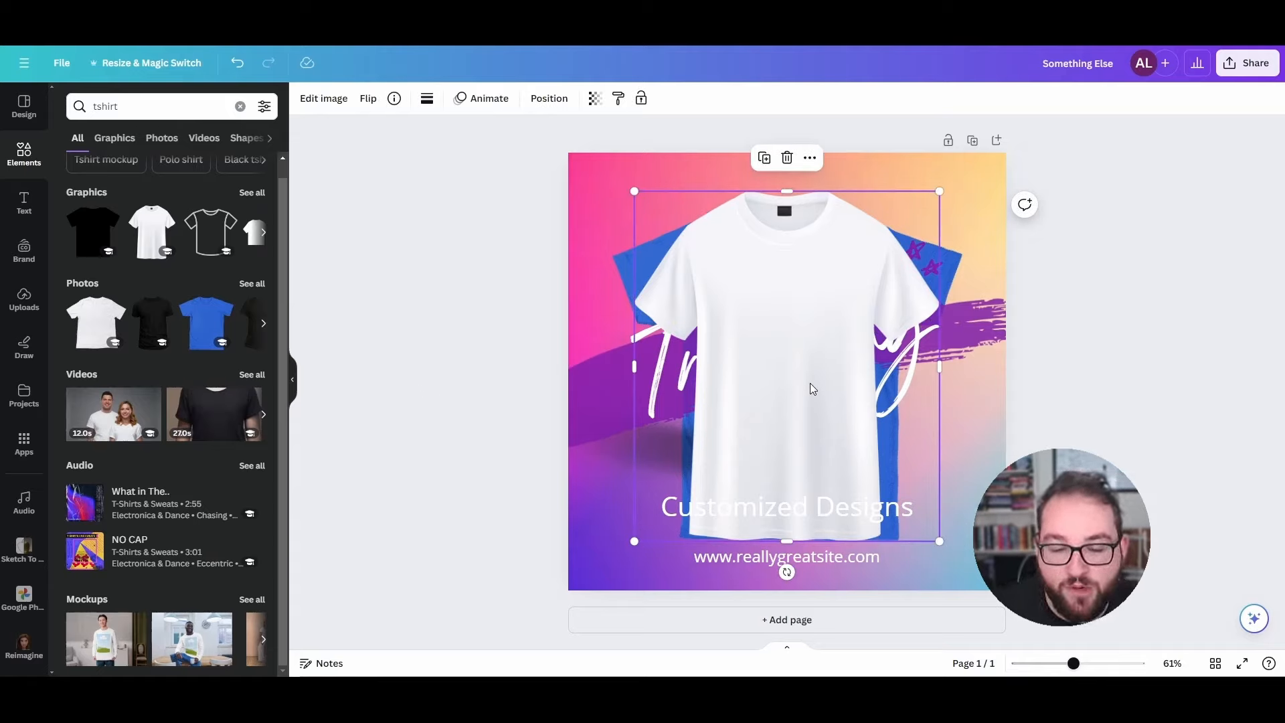
pyautogui.rightClick(808, 362)
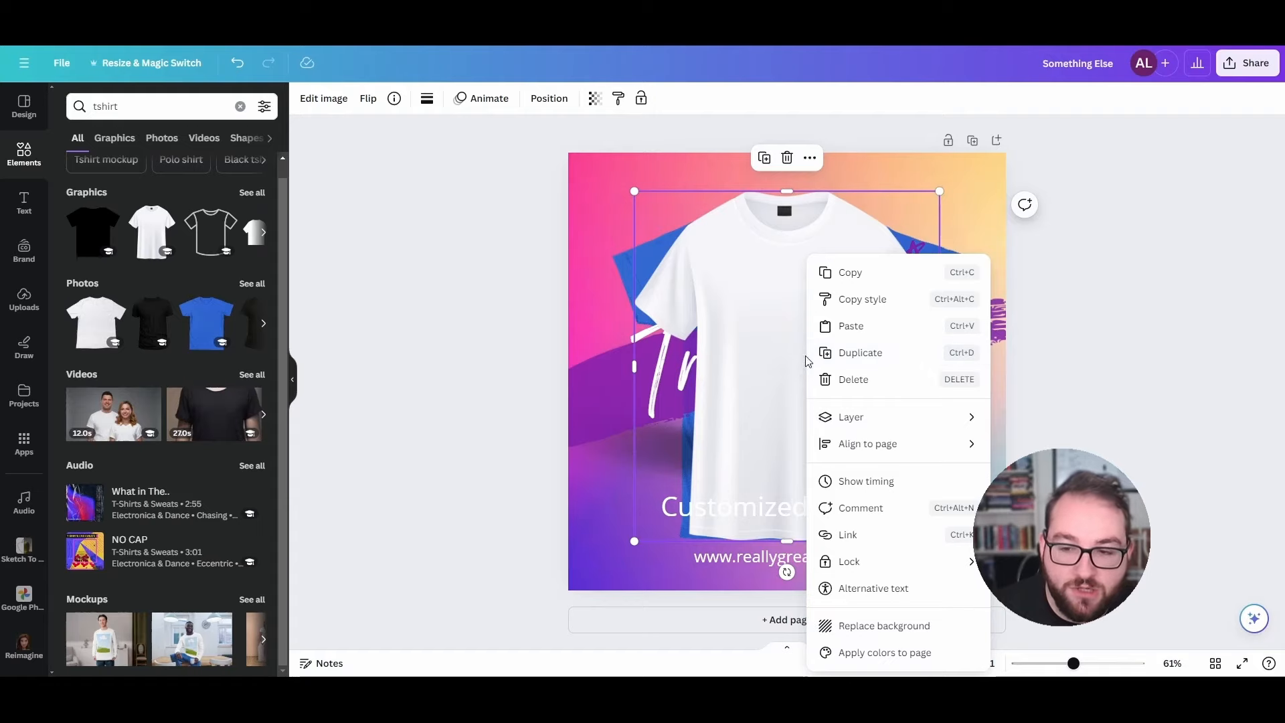
pyautogui.moveTo(832, 419)
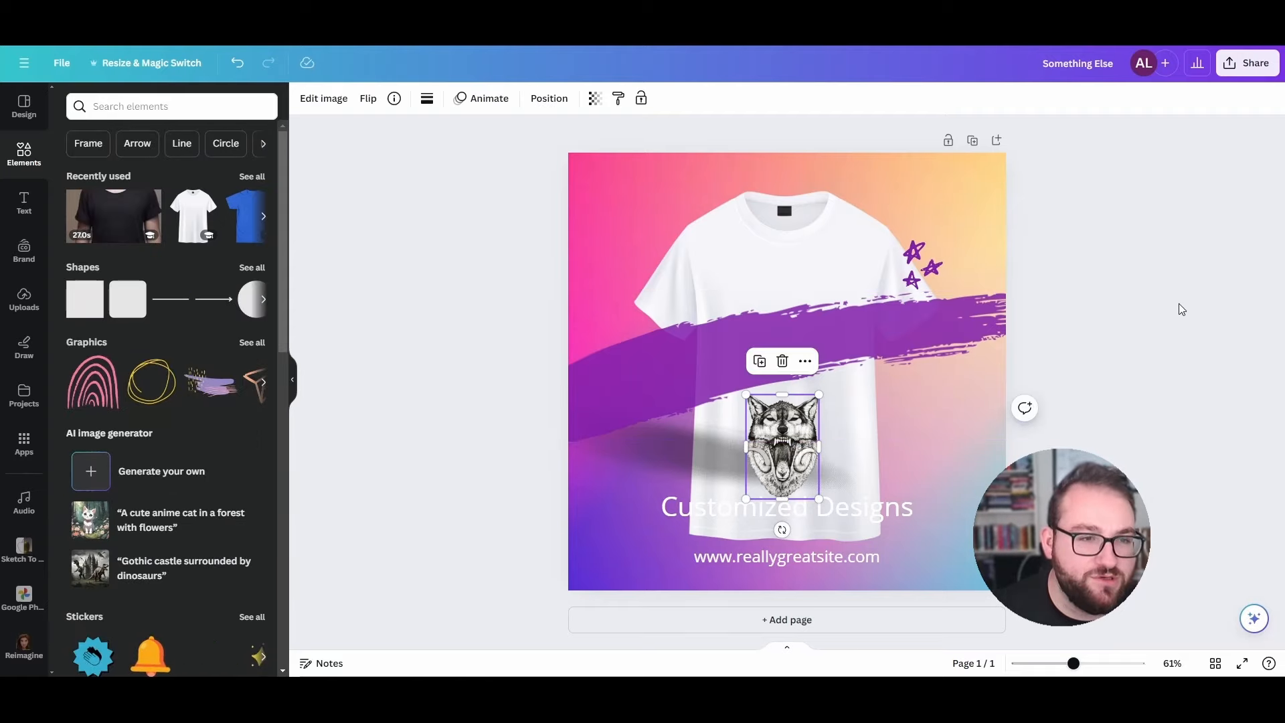
# - Delete the wolf graphic from the T-shirt and search the elements library for "calico cat"
pyautogui.press('Delete')
pyautogui.click(119, 108)
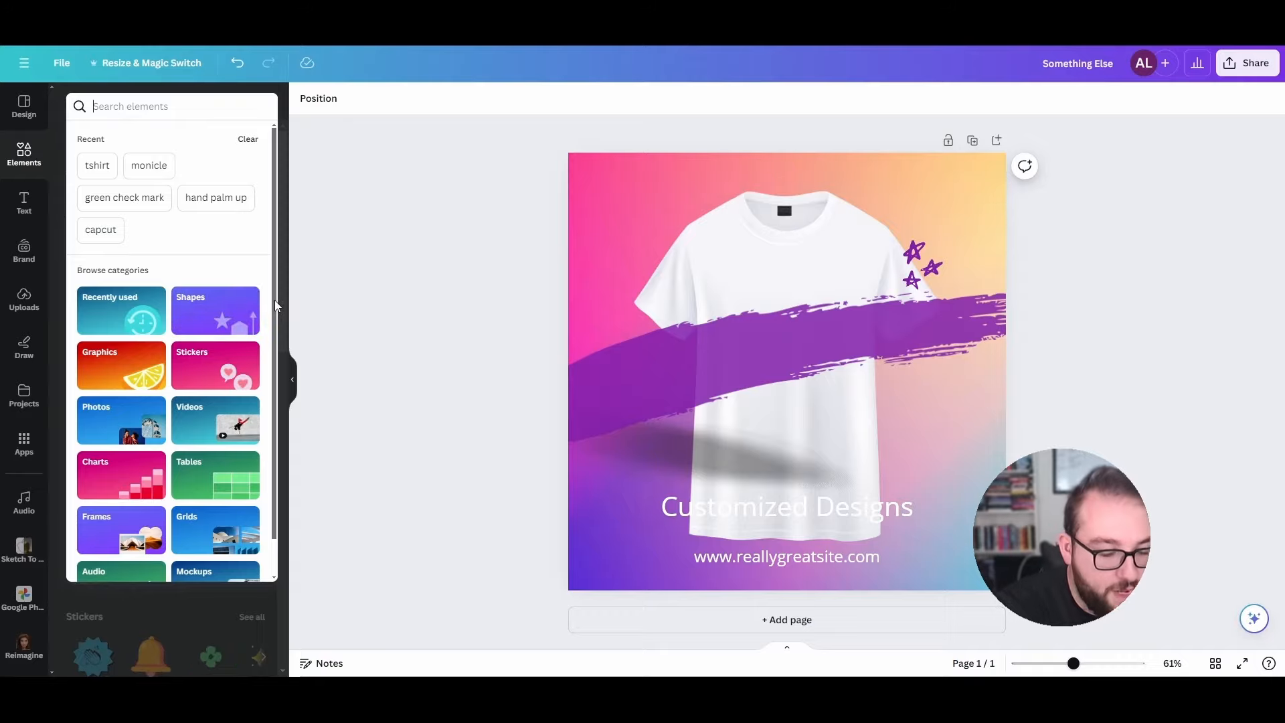
pyautogui.write('cat')
pyautogui.press('Return')
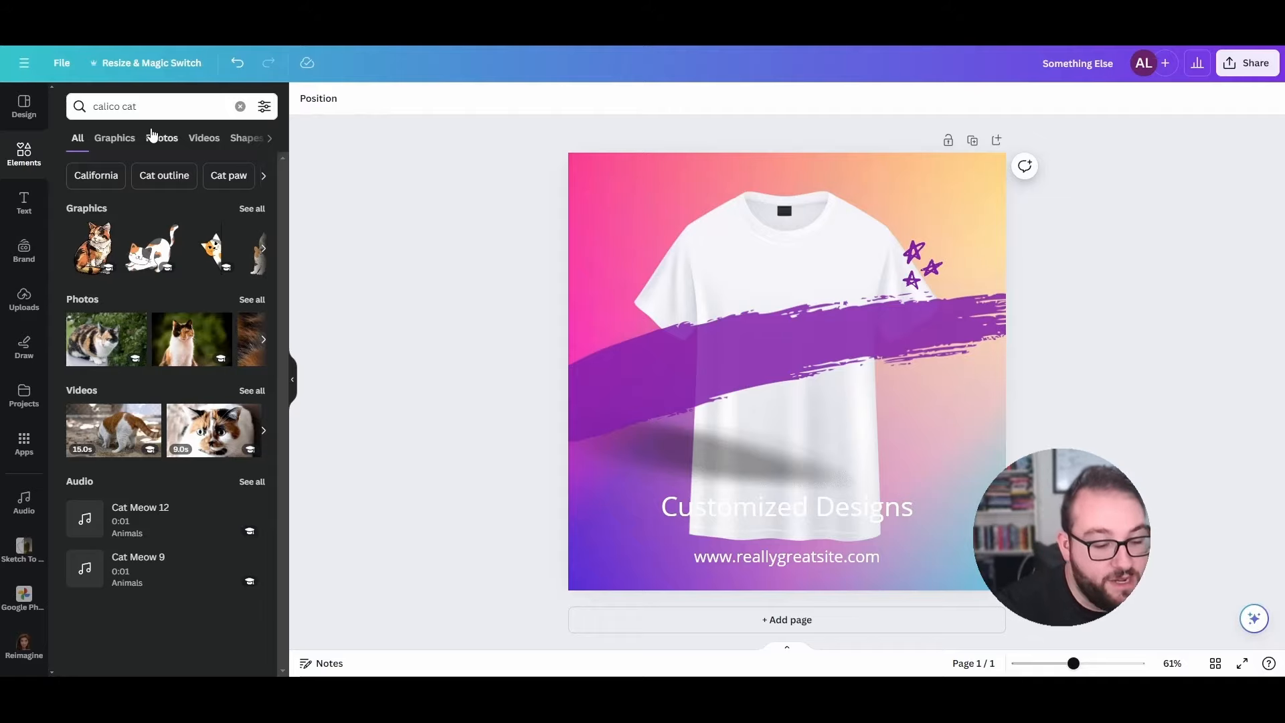
# - Search the elements library for "garfield" and look through the graphic and photo results
pyautogui.click(158, 105)
pyautogui.tripleClick(158, 104)
pyautogui.write('gar')
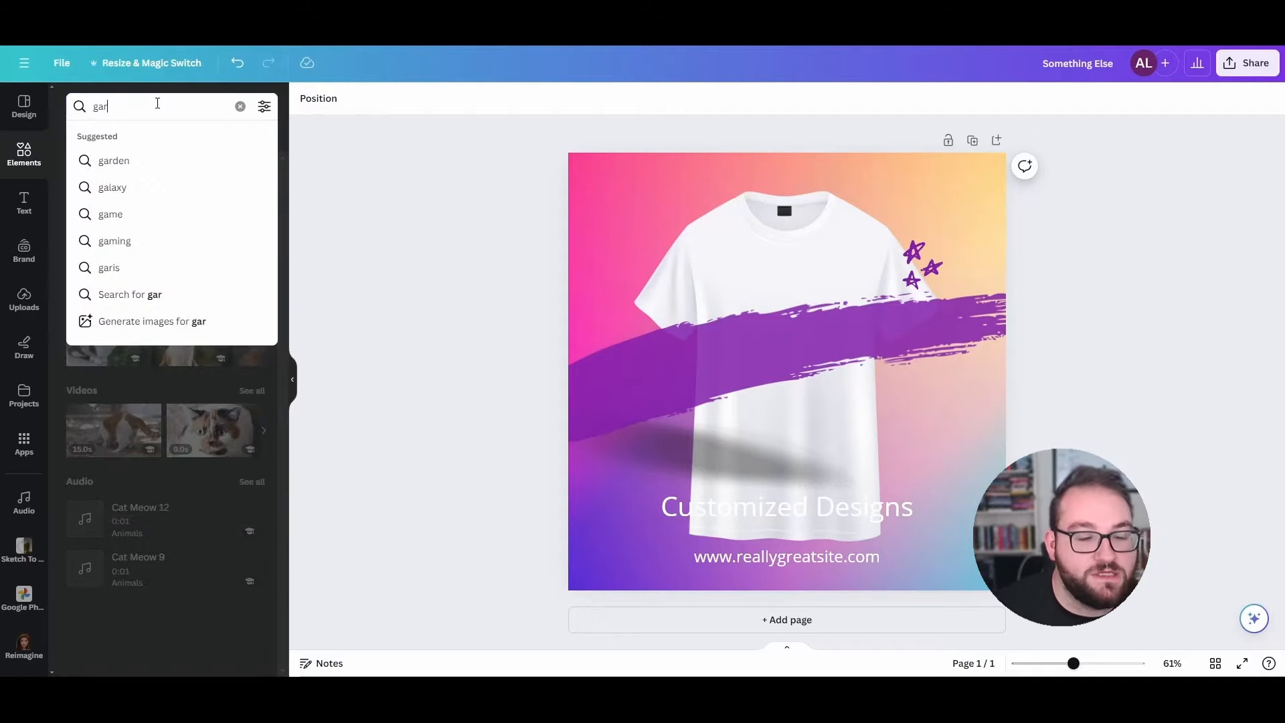
pyautogui.write('field')
pyautogui.press('Return')
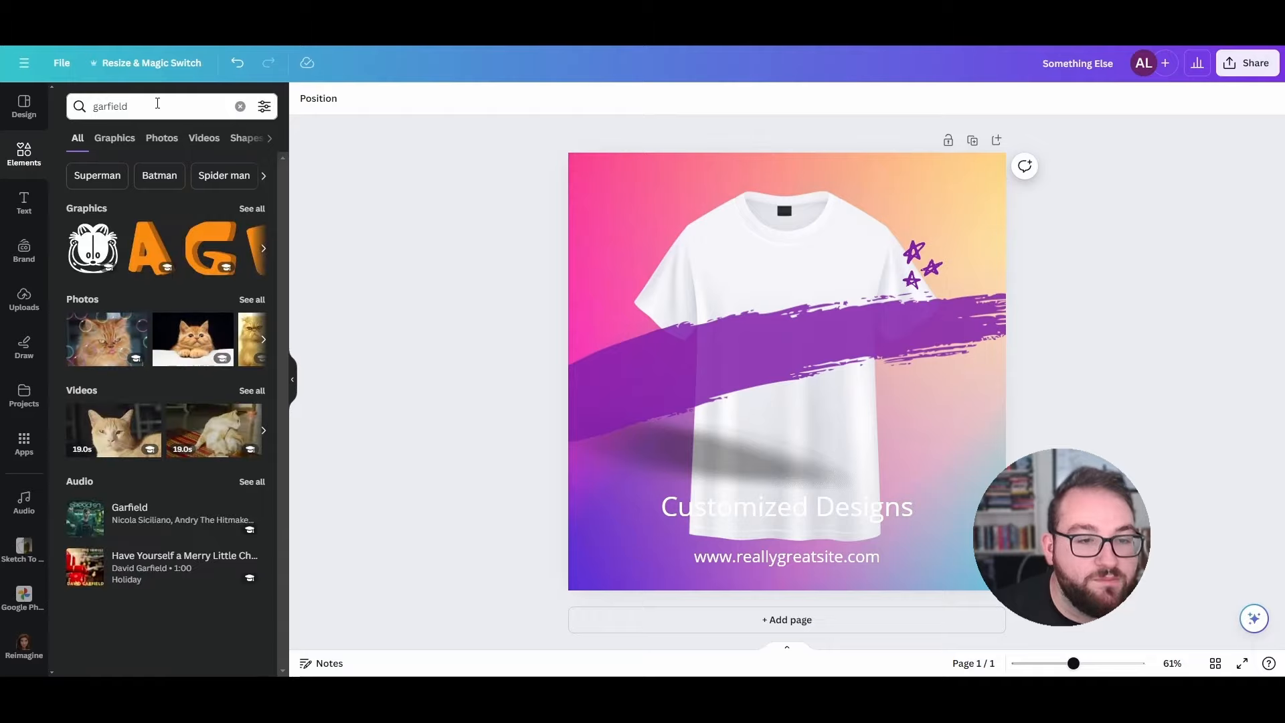
pyautogui.click(252, 209)
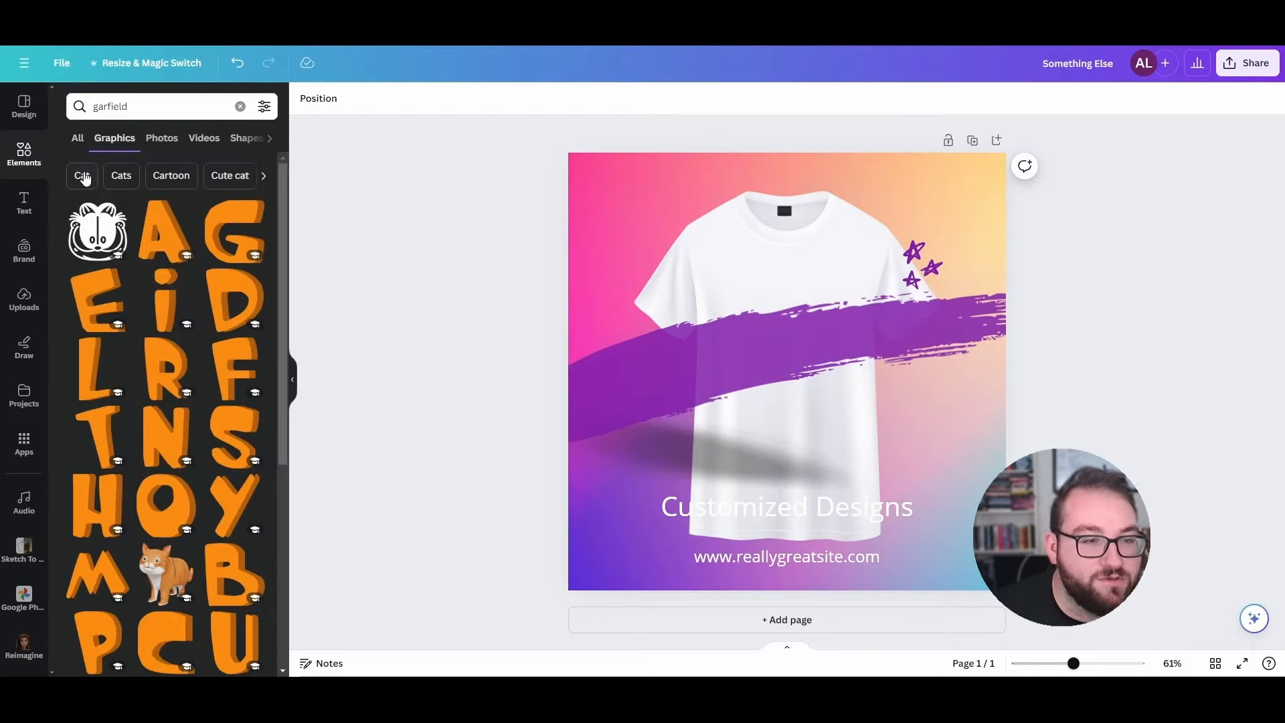
pyautogui.scroll(-5, 123, 322)
pyautogui.scroll(6, 123, 301)
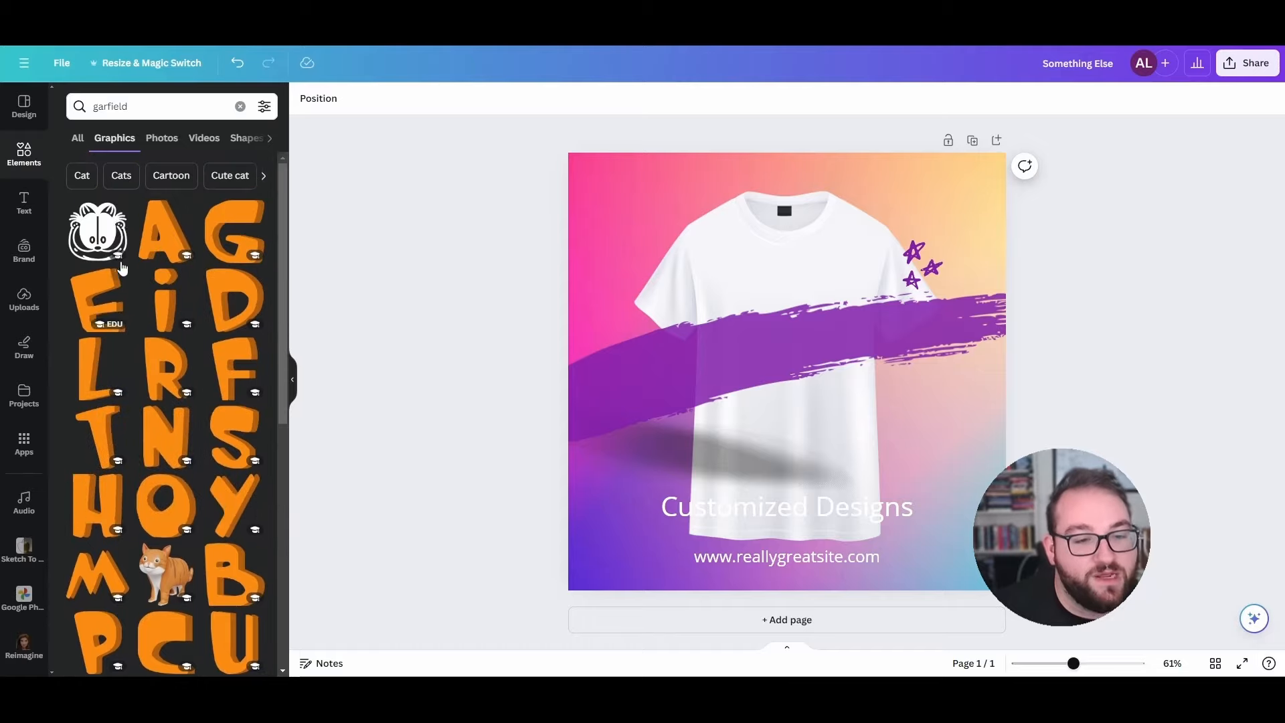
pyautogui.click(81, 139)
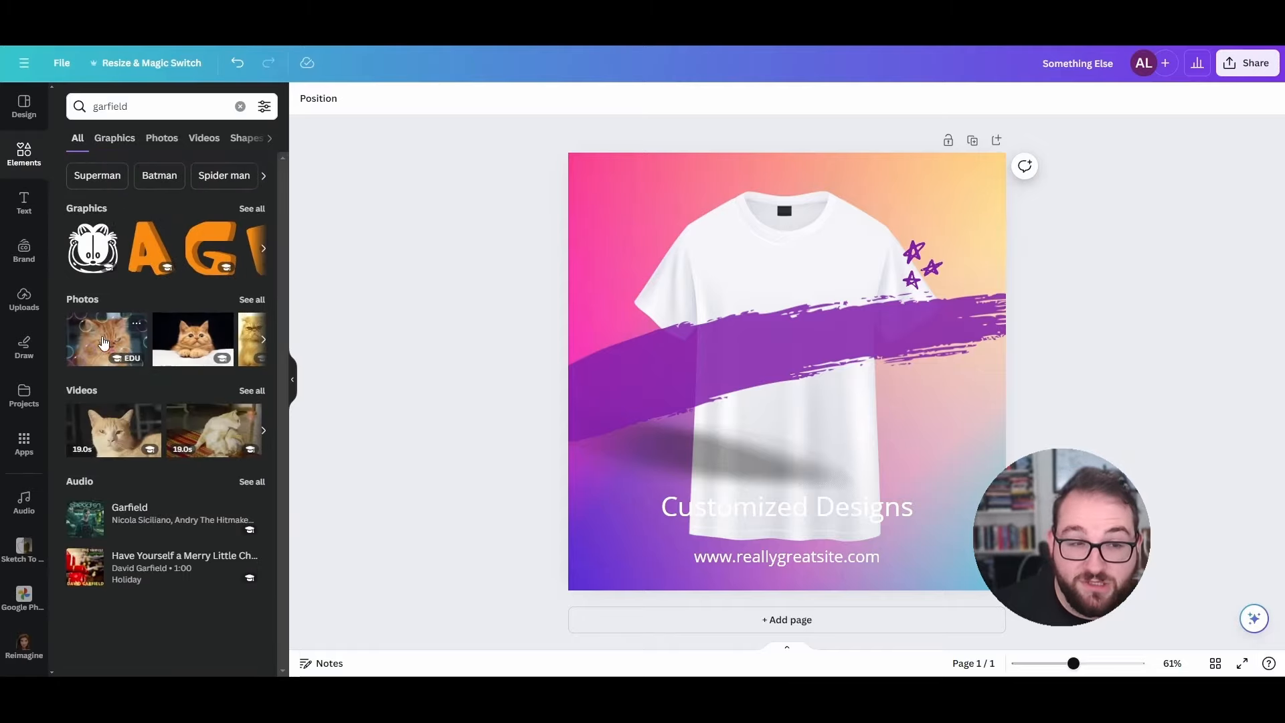
pyautogui.click(264, 341)
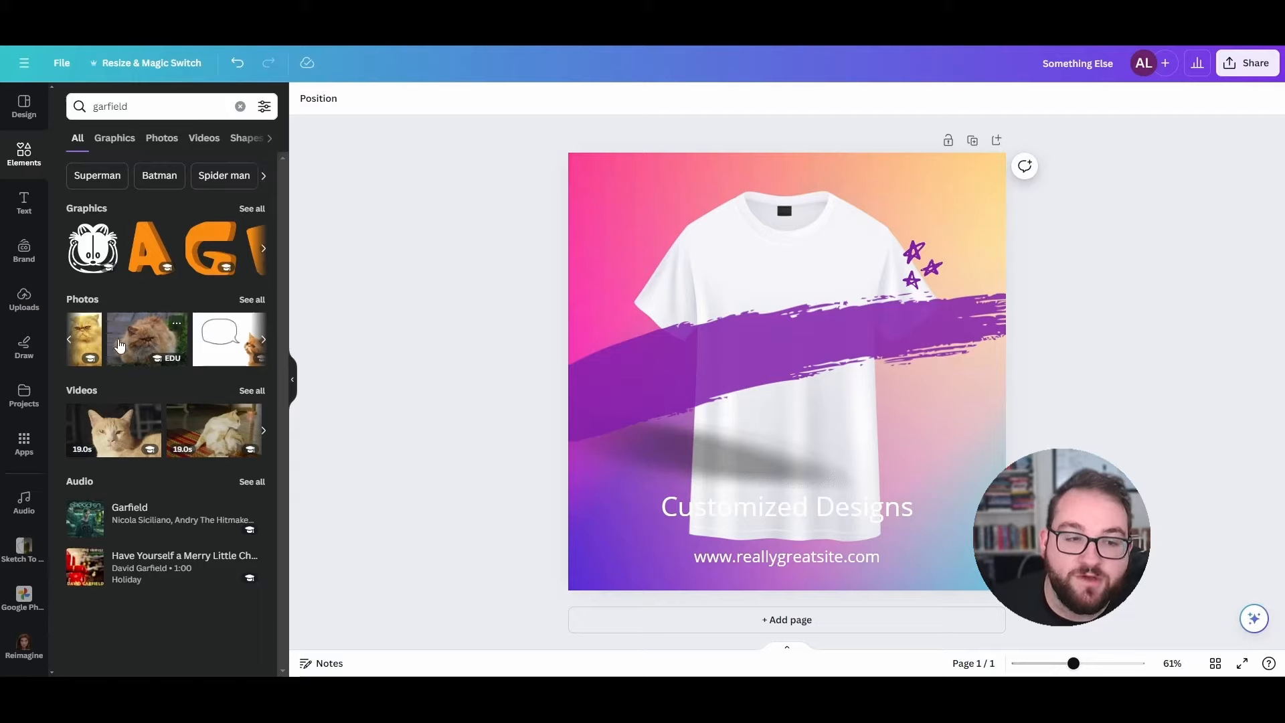
# - Add the orange kitten photo as a small cutout without its black background on the lower part of the T-shirt
pyautogui.click(69, 339)
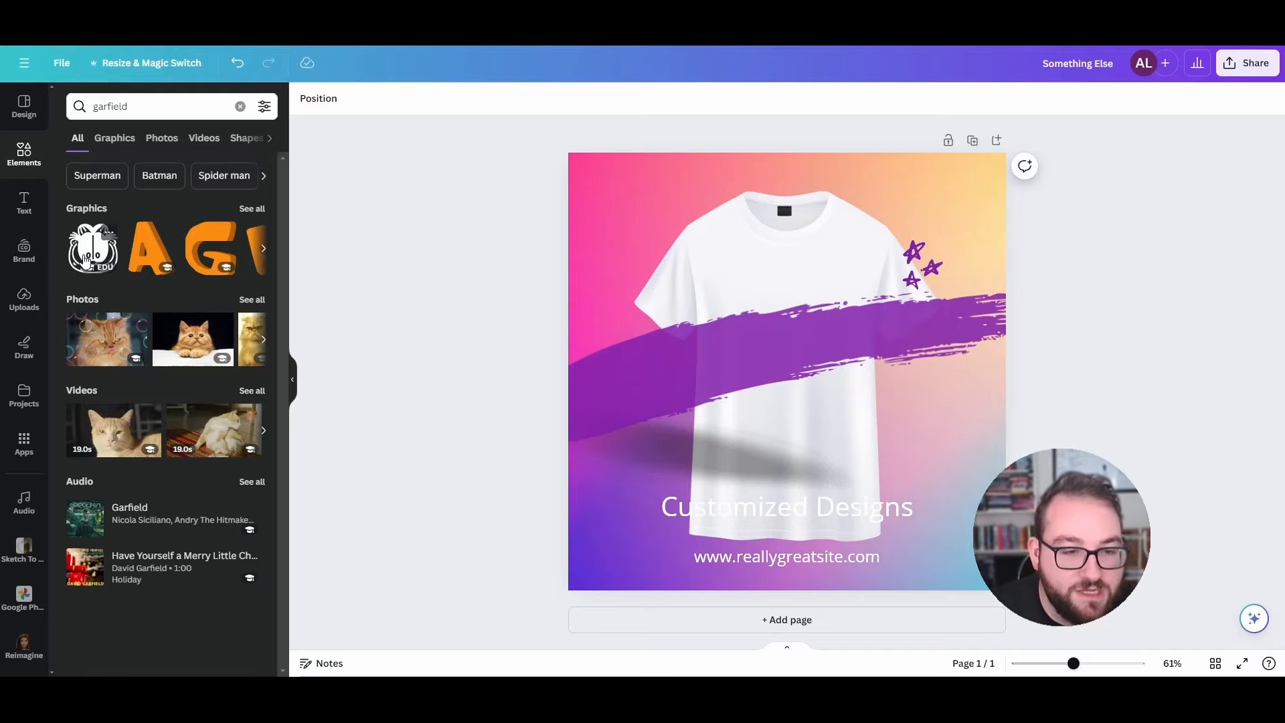
pyautogui.click(193, 339)
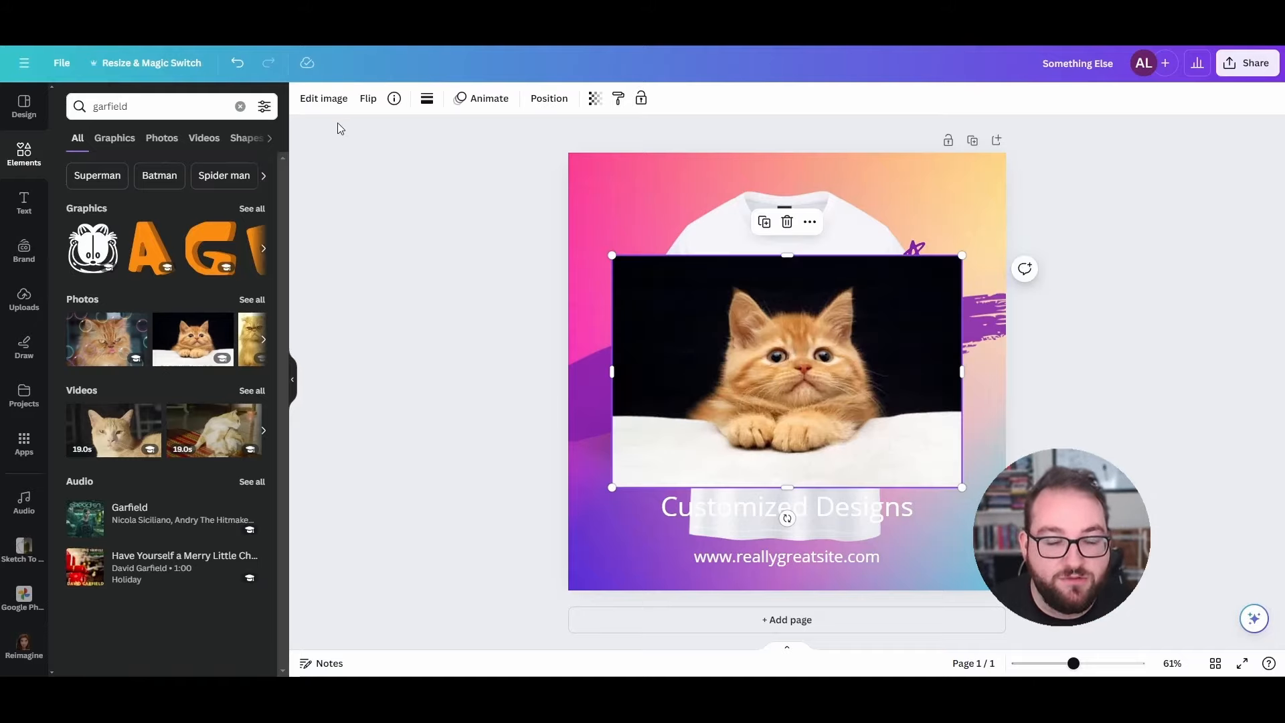
pyautogui.click(328, 102)
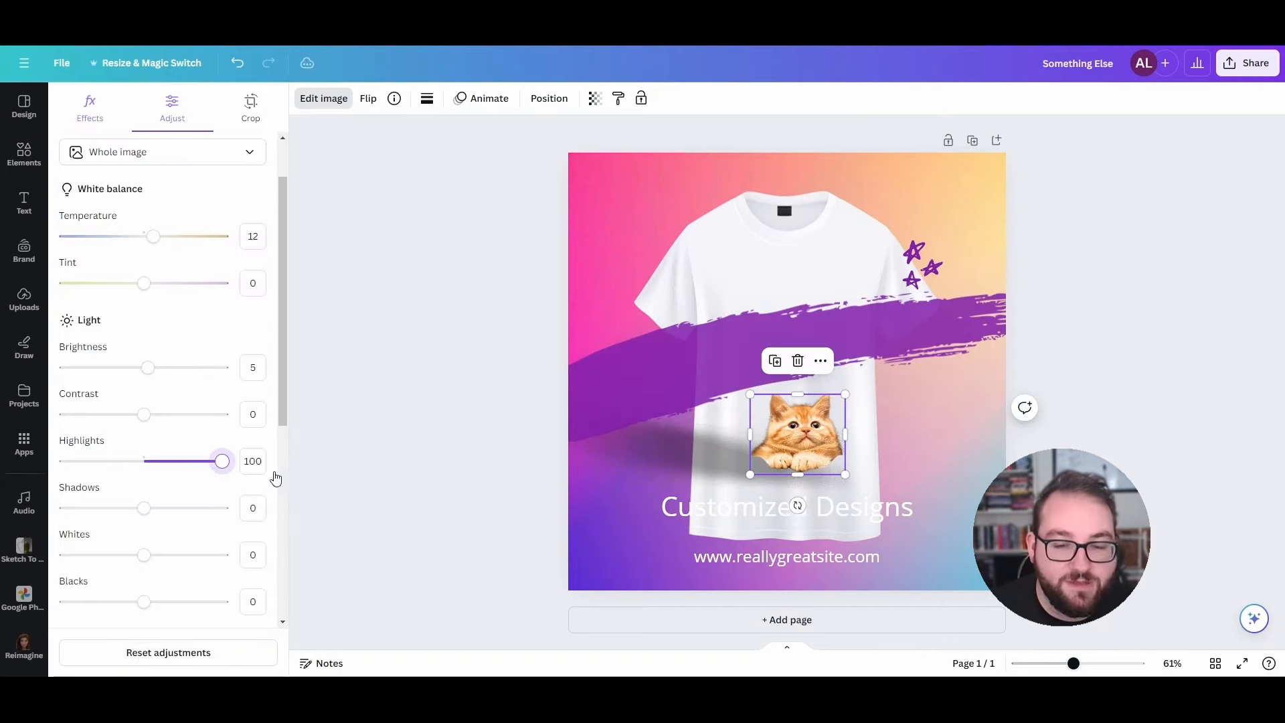
# - Try out highlights, tint, temperature and brightness adjustments on the kitten photo and undo them
pyautogui.moveTo(275, 471); pyautogui.dragTo(146, 461)
pyautogui.scroll(2, 207, 445)
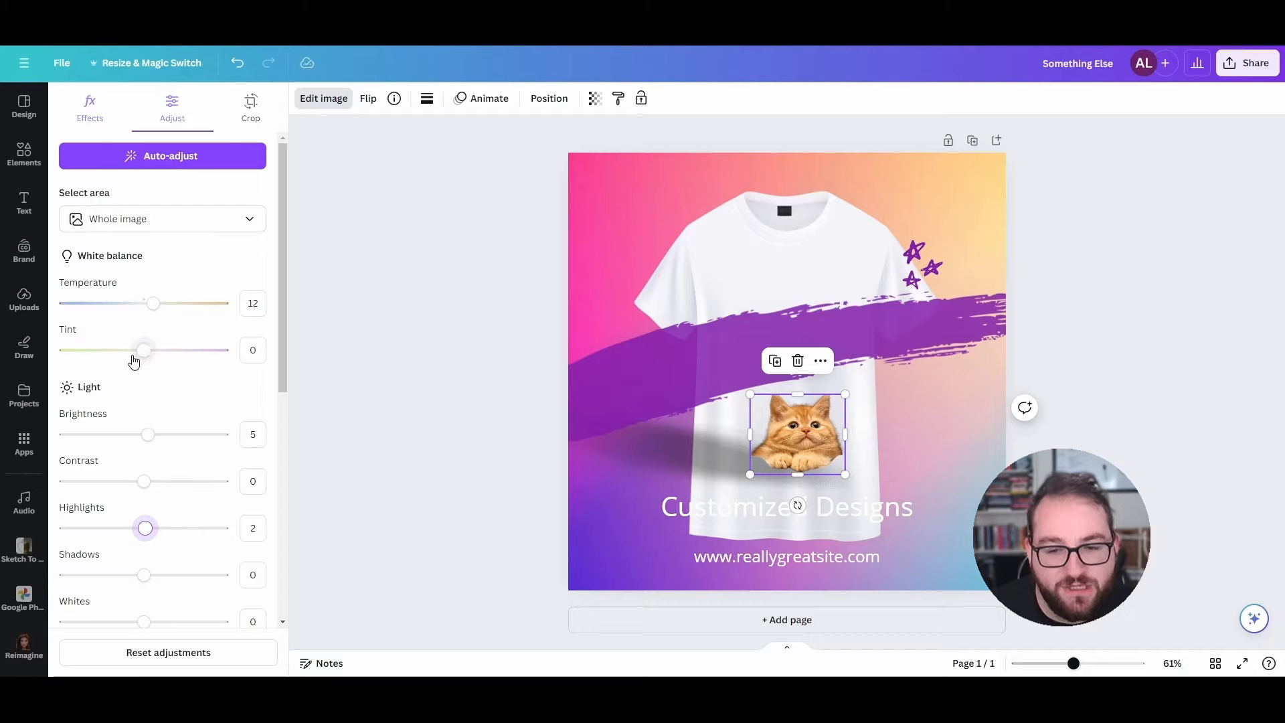
pyautogui.moveTo(134, 361); pyautogui.dragTo(373, 375)
pyautogui.moveTo(154, 304); pyautogui.dragTo(372, 337)
pyautogui.moveTo(141, 536); pyautogui.dragTo(107, 529)
pyautogui.moveTo(147, 435); pyautogui.dragTo(127, 438)
pyautogui.hotkey('ctrl', 'z')
pyautogui.hotkey('ctrl', 'z')
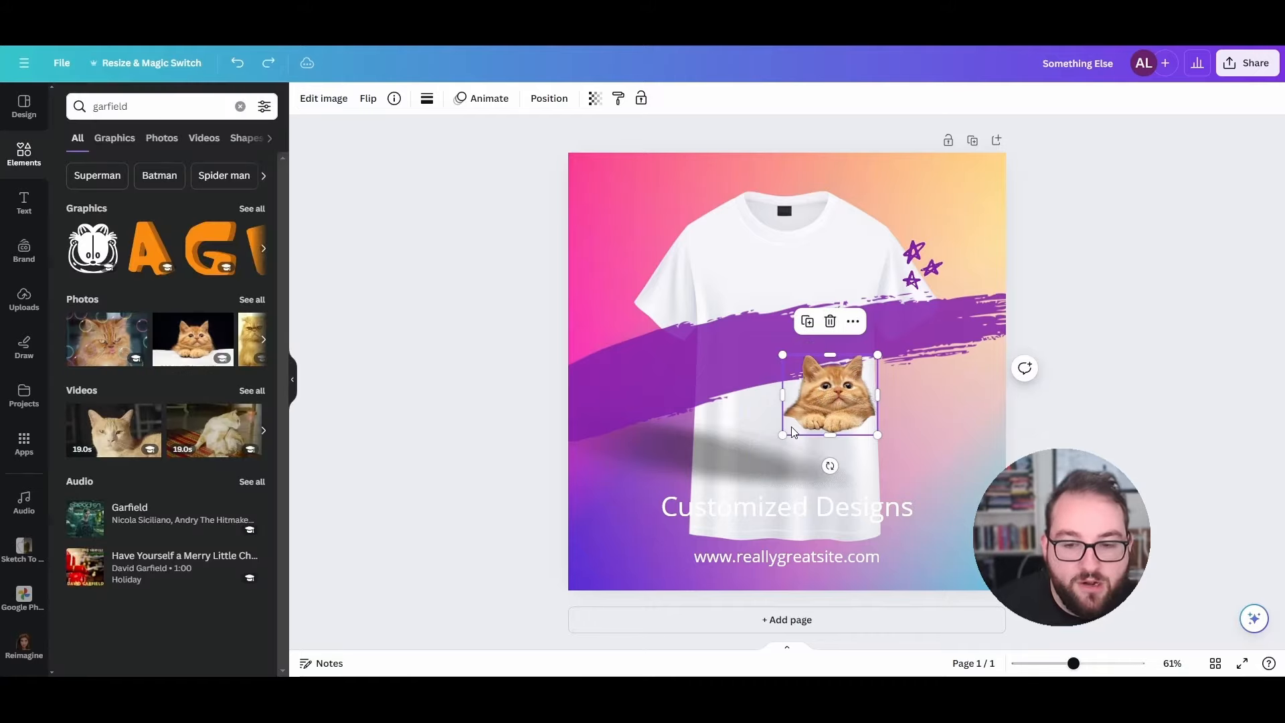
pyautogui.hotkey('ctrl', 'y')
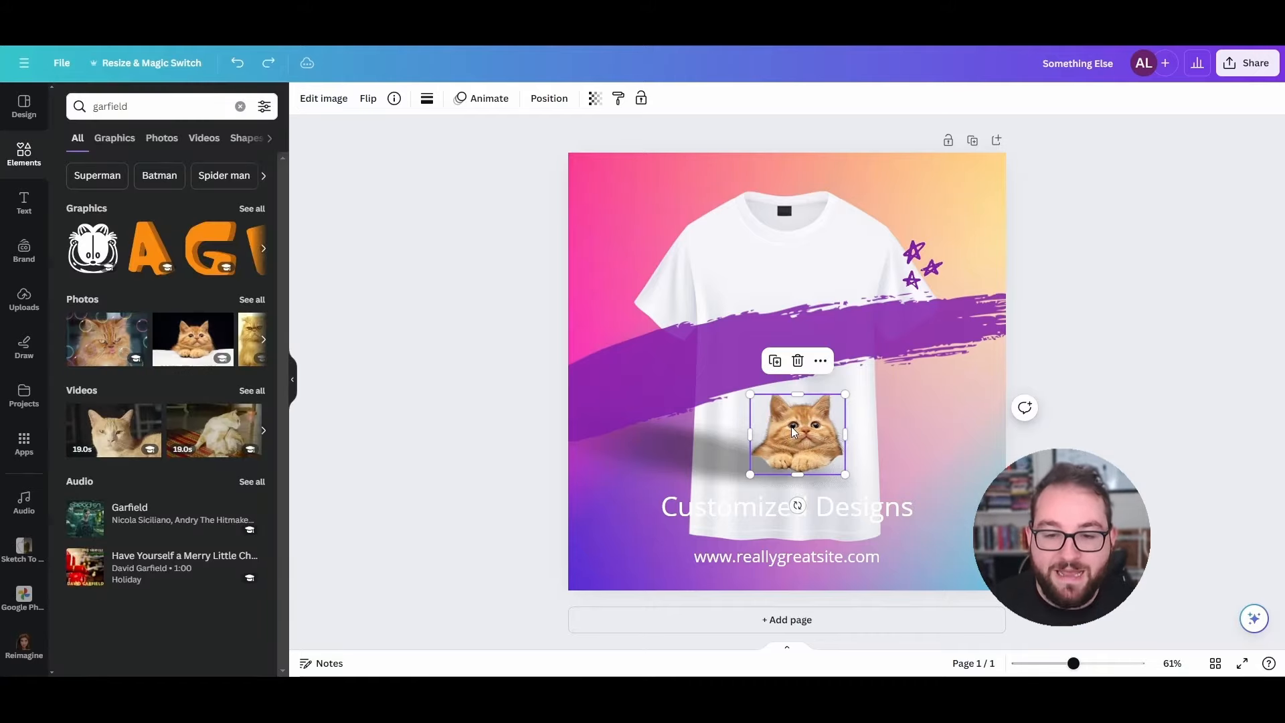
pyautogui.click(1199, 577)
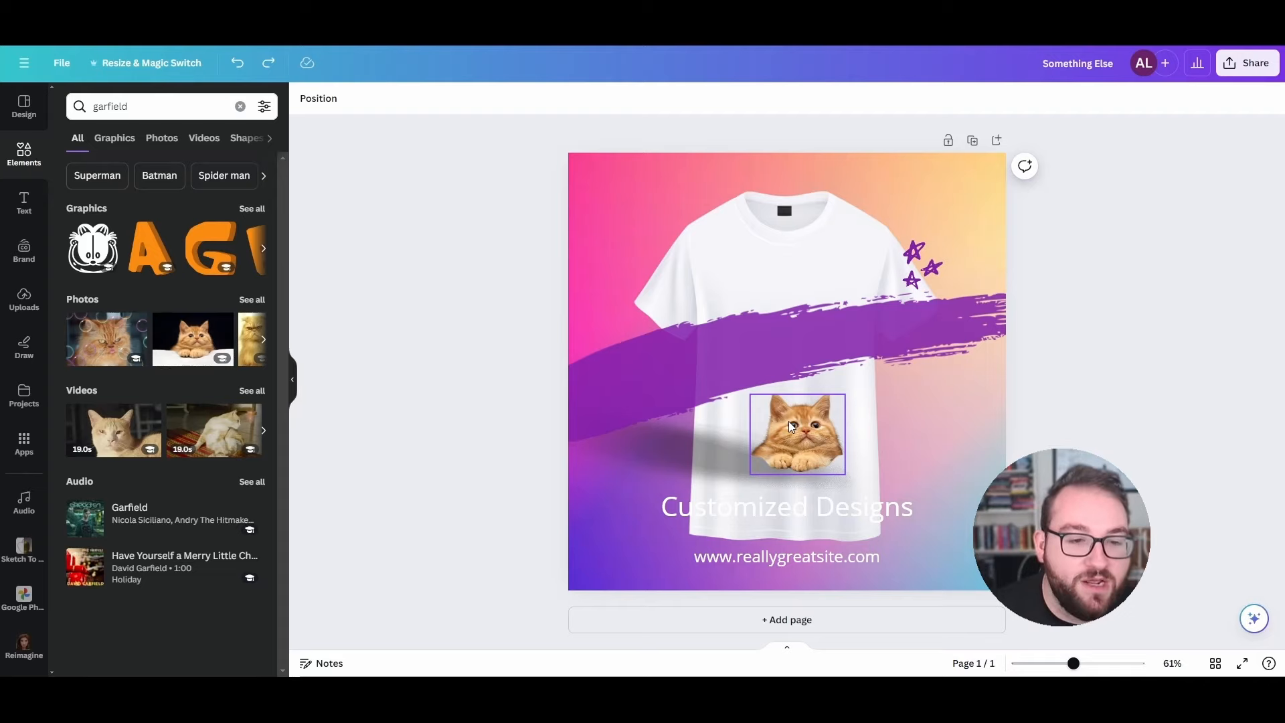
# - Add a plain text box, a heading and a little bit of body text to the design
pyautogui.click(24, 200)
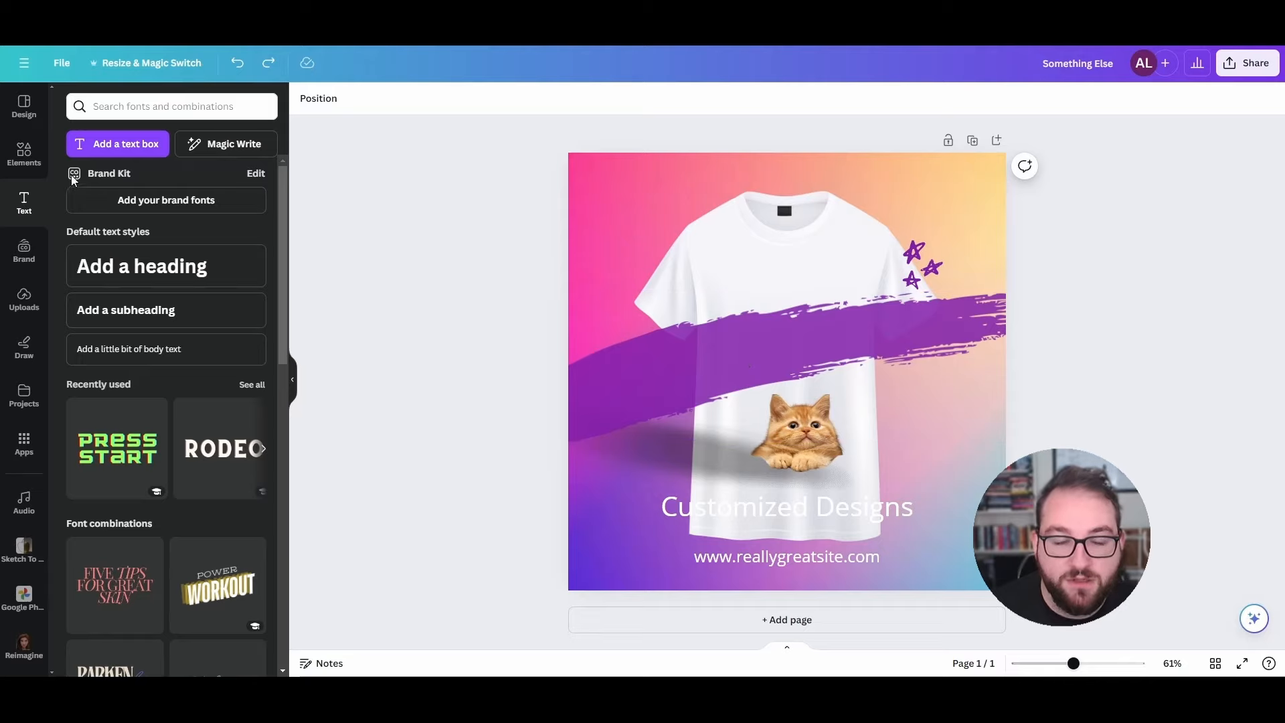
pyautogui.click(75, 149)
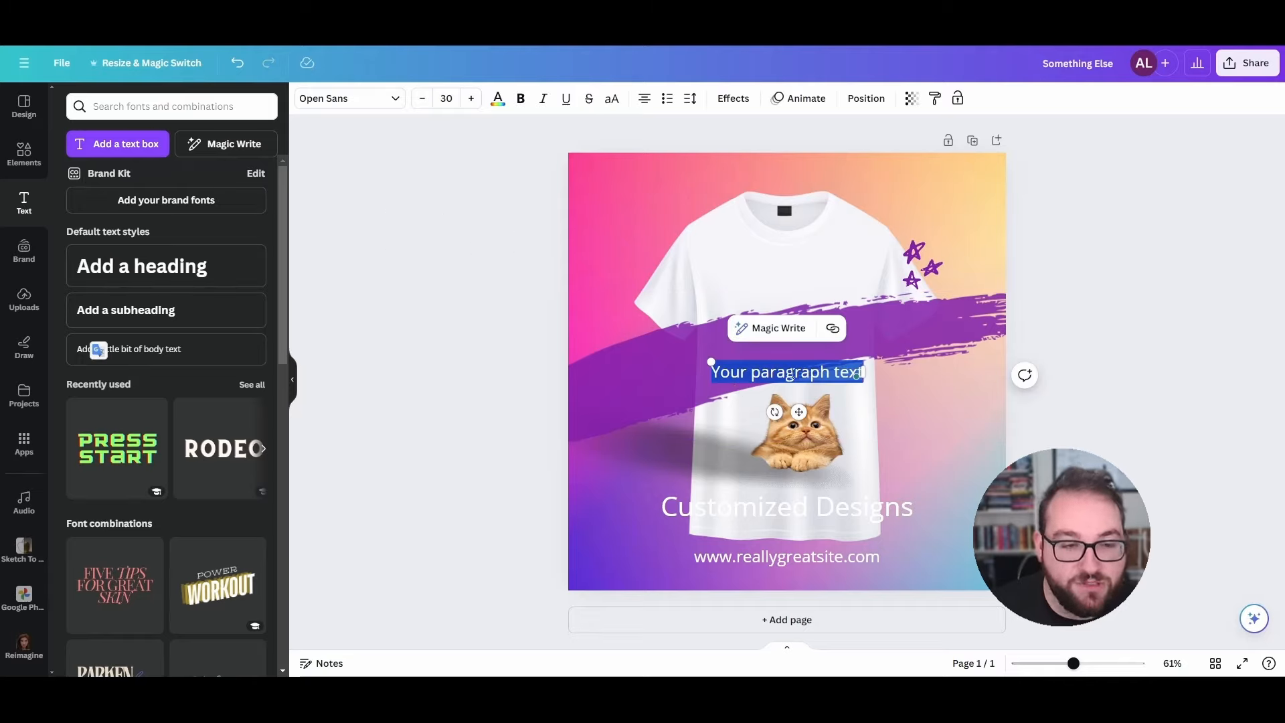
pyautogui.click(135, 268)
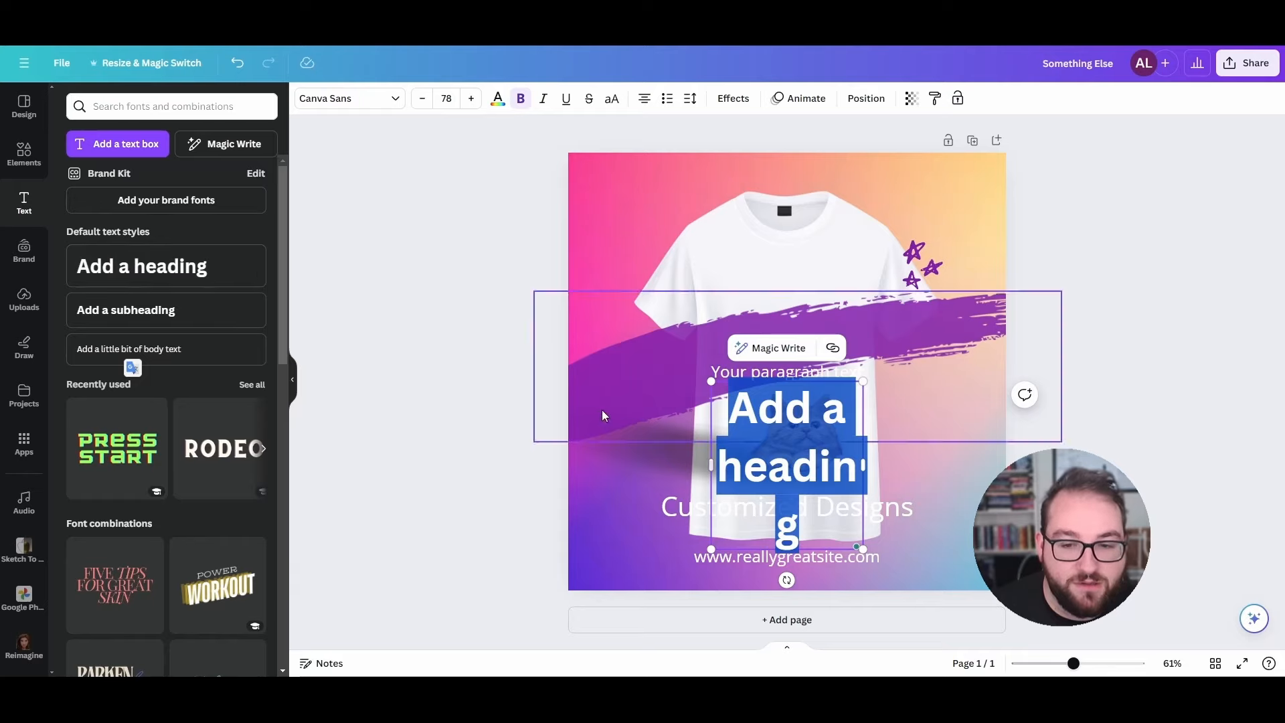
pyautogui.click(210, 354)
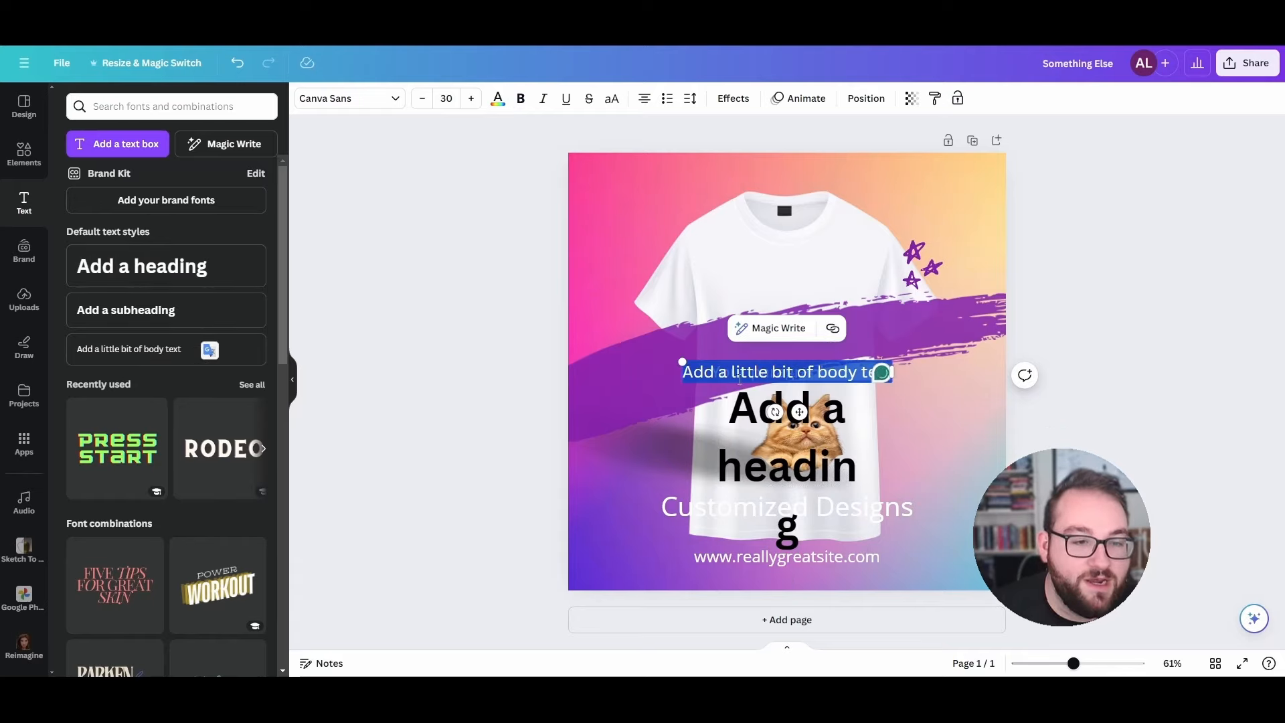
# - Browse the font list and the font combinations, and try out the "S surname" combination on the design
pyautogui.scroll(-5, 138, 368)
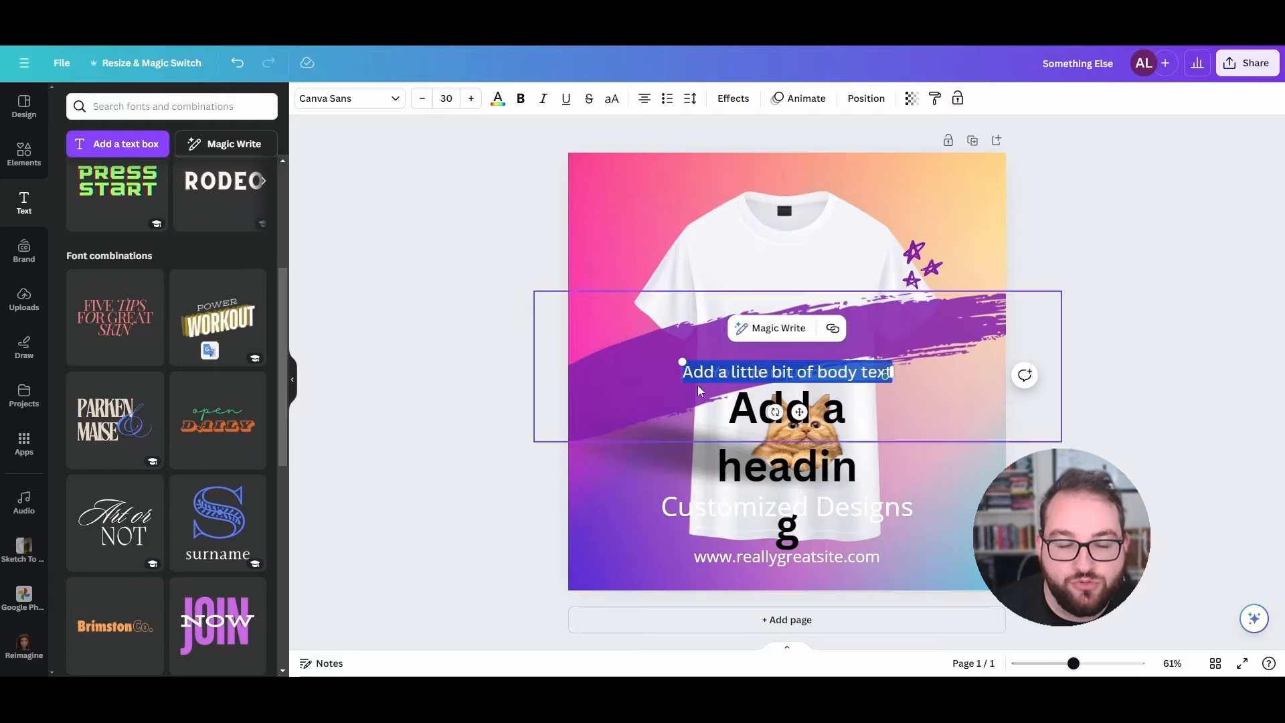
pyautogui.click(345, 99)
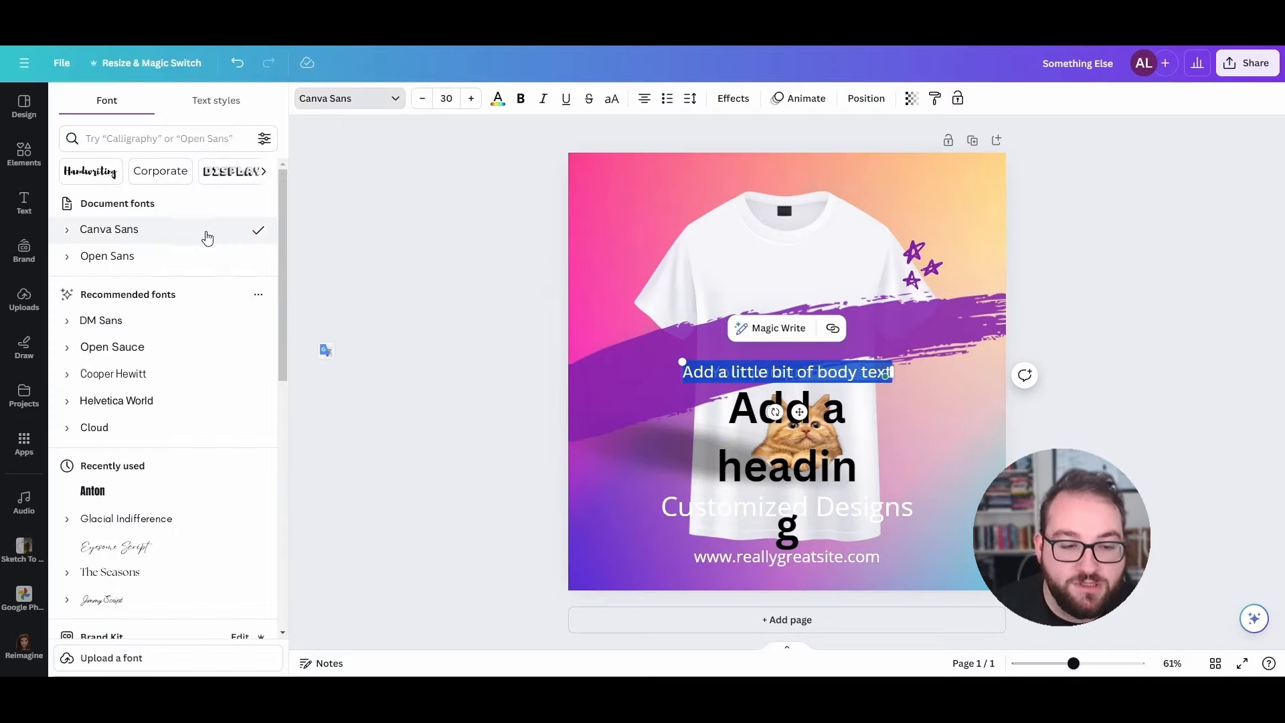
pyautogui.scroll(-3, 193, 299)
pyautogui.scroll(-15, 193, 299)
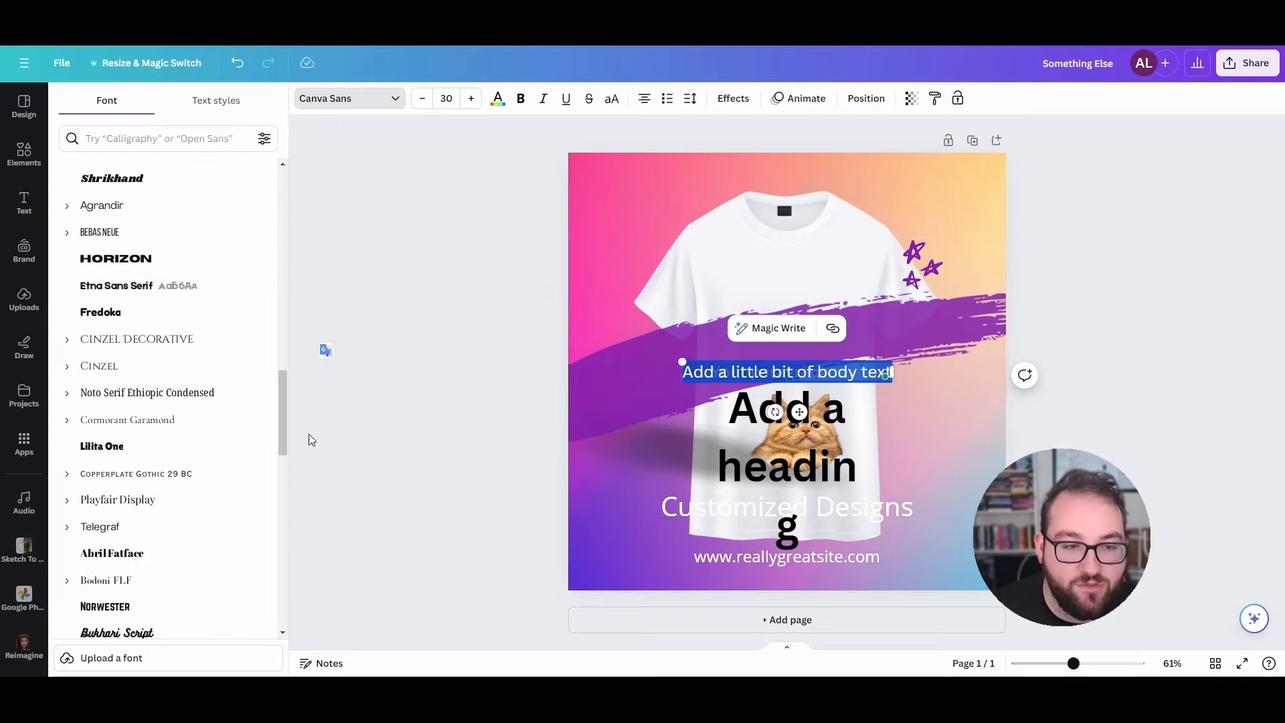
pyautogui.scroll(5, 161, 421)
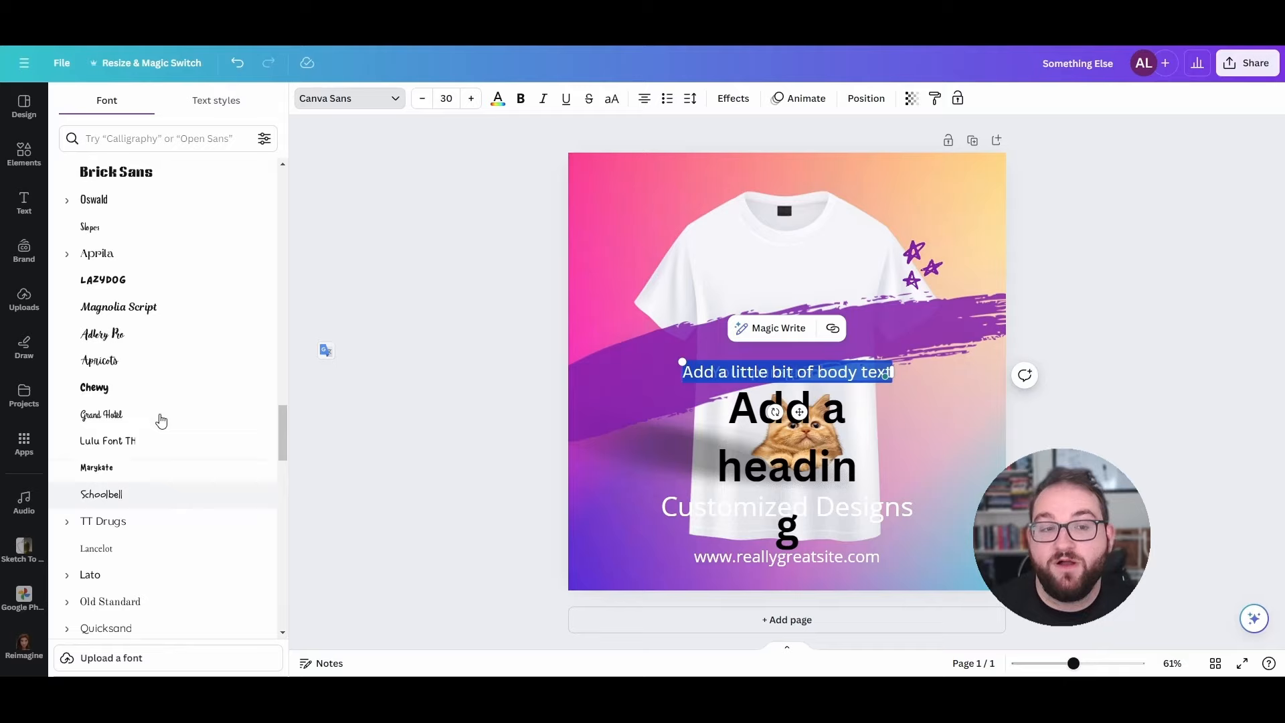
pyautogui.click(421, 279)
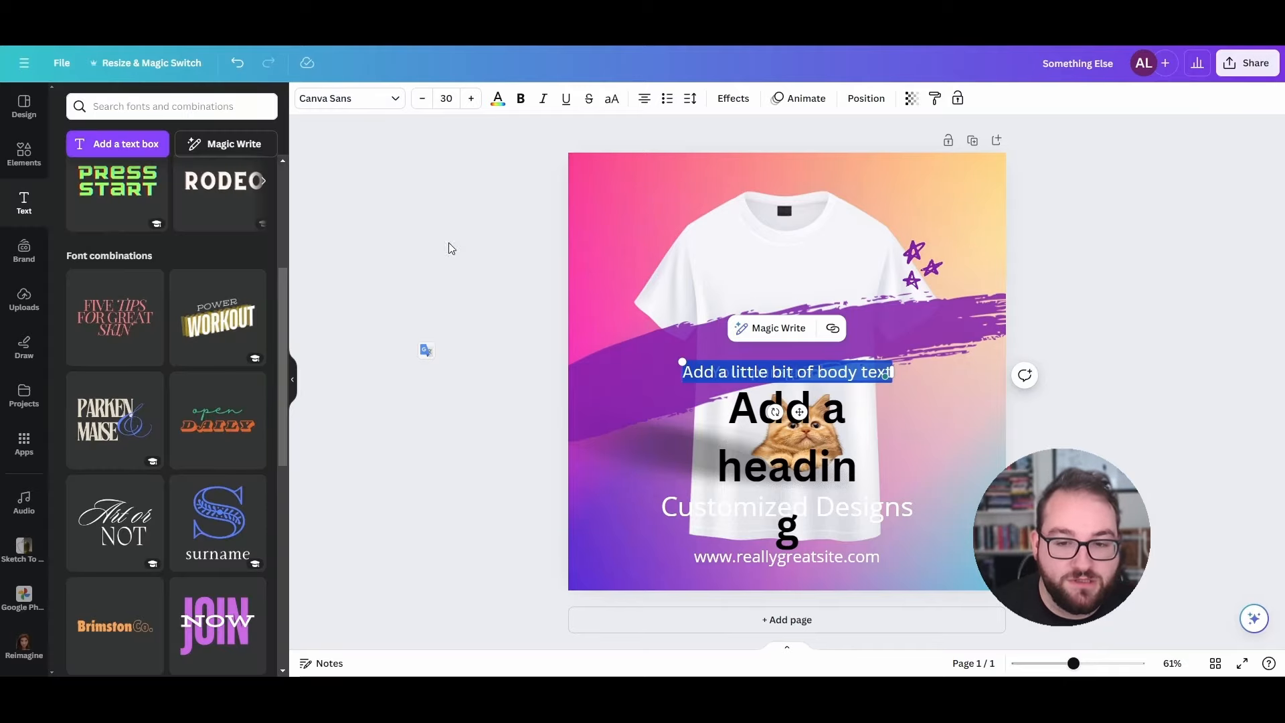
pyautogui.scroll(-4, 201, 348)
pyautogui.click(217, 255)
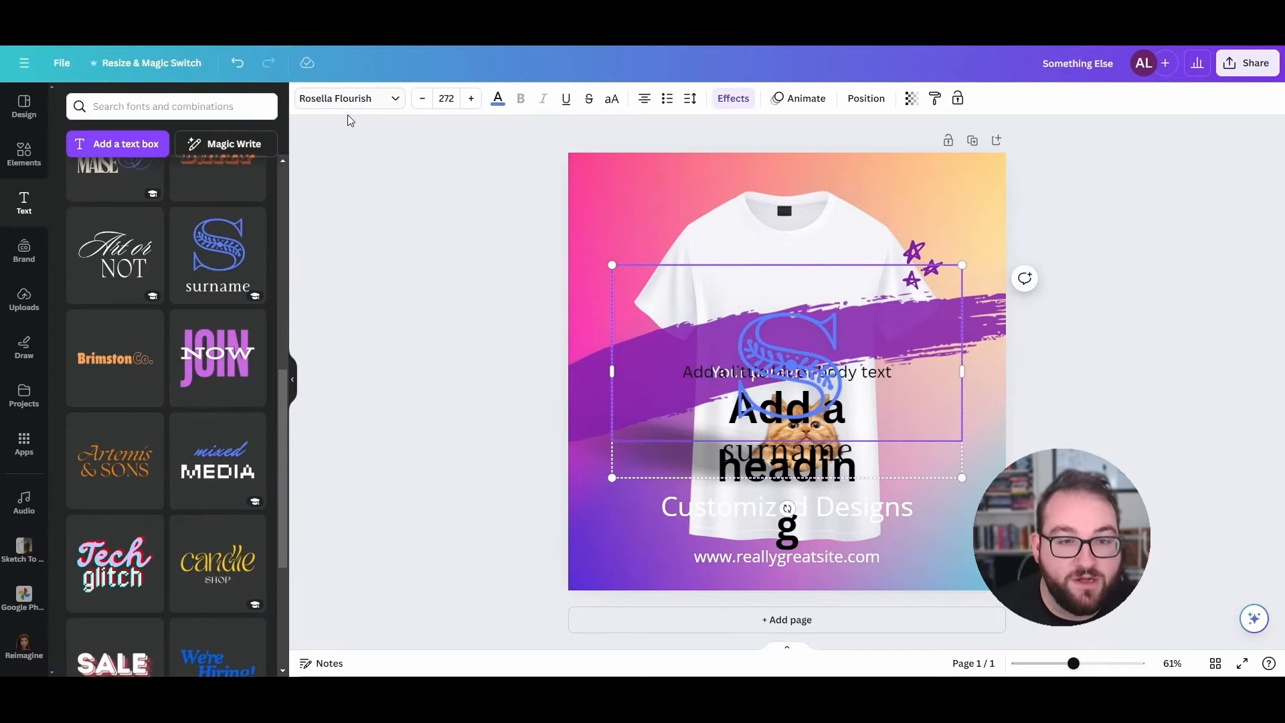
# - Undo the extra text additions and place a text box reading "whatever I want" on the purple brush stroke
pyautogui.hotkey('ctrl', 'z')
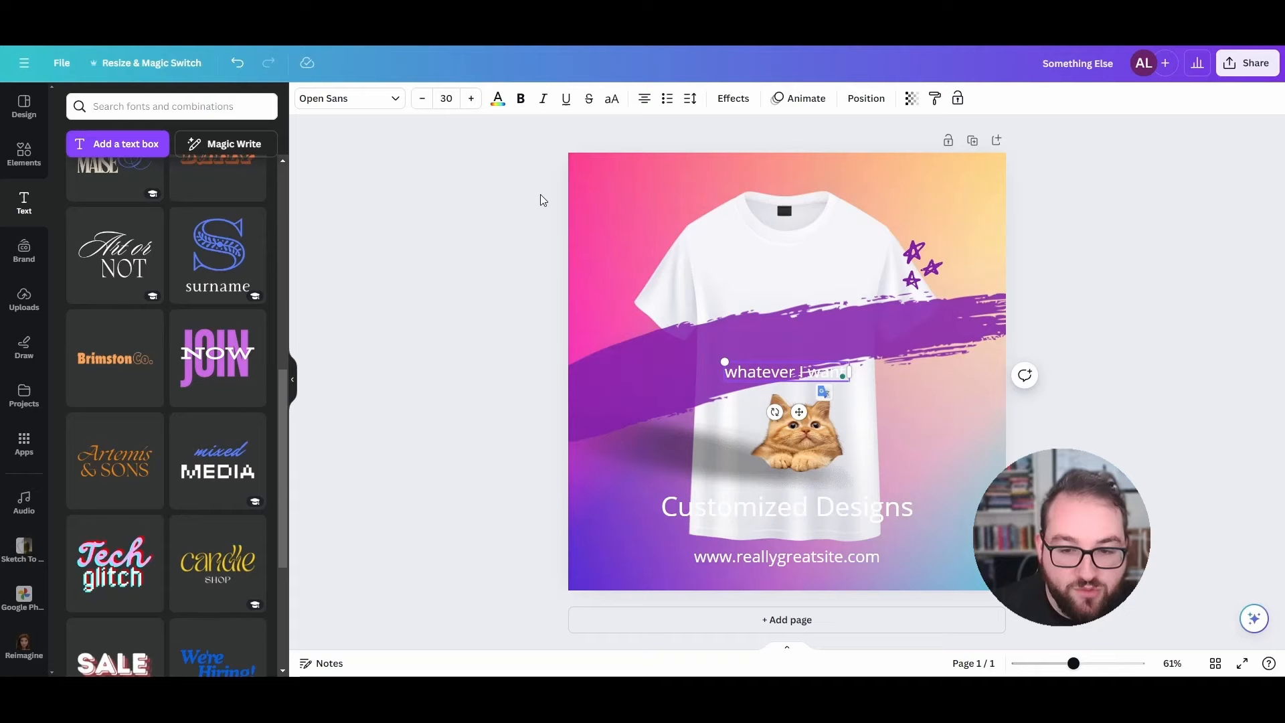
pyautogui.click(332, 453)
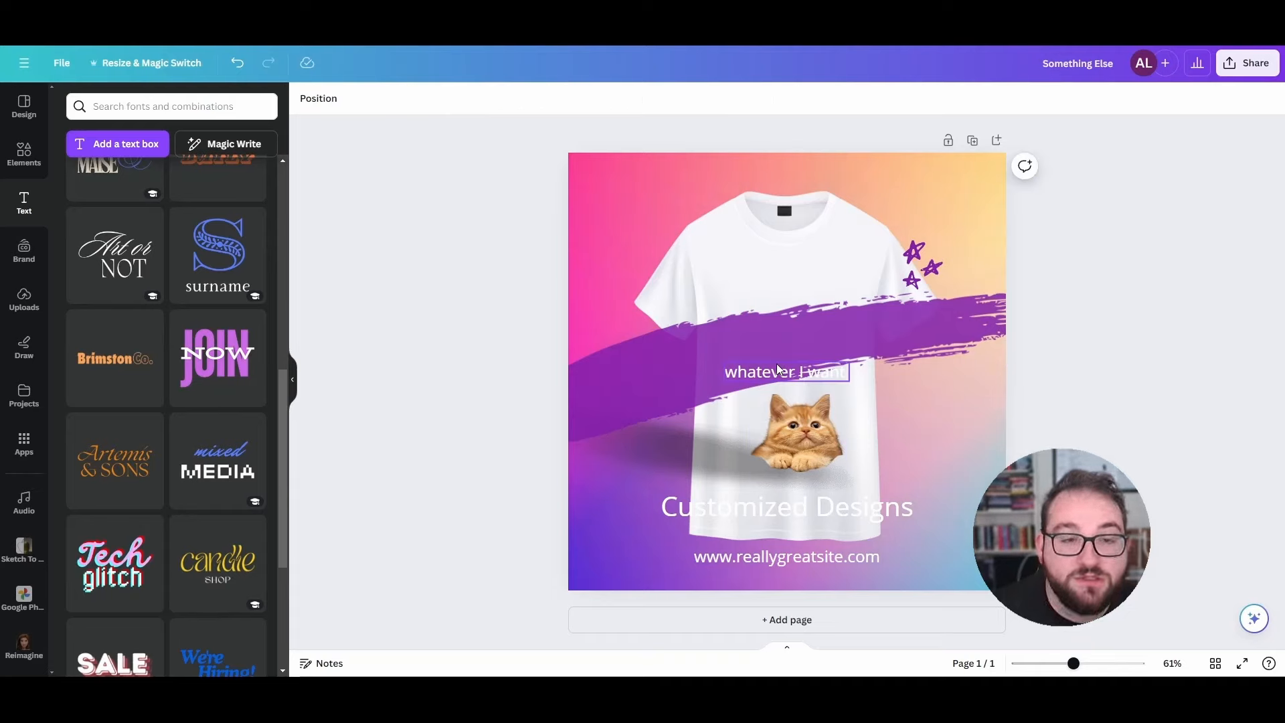
pyautogui.moveTo(776, 366); pyautogui.dragTo(777, 334)
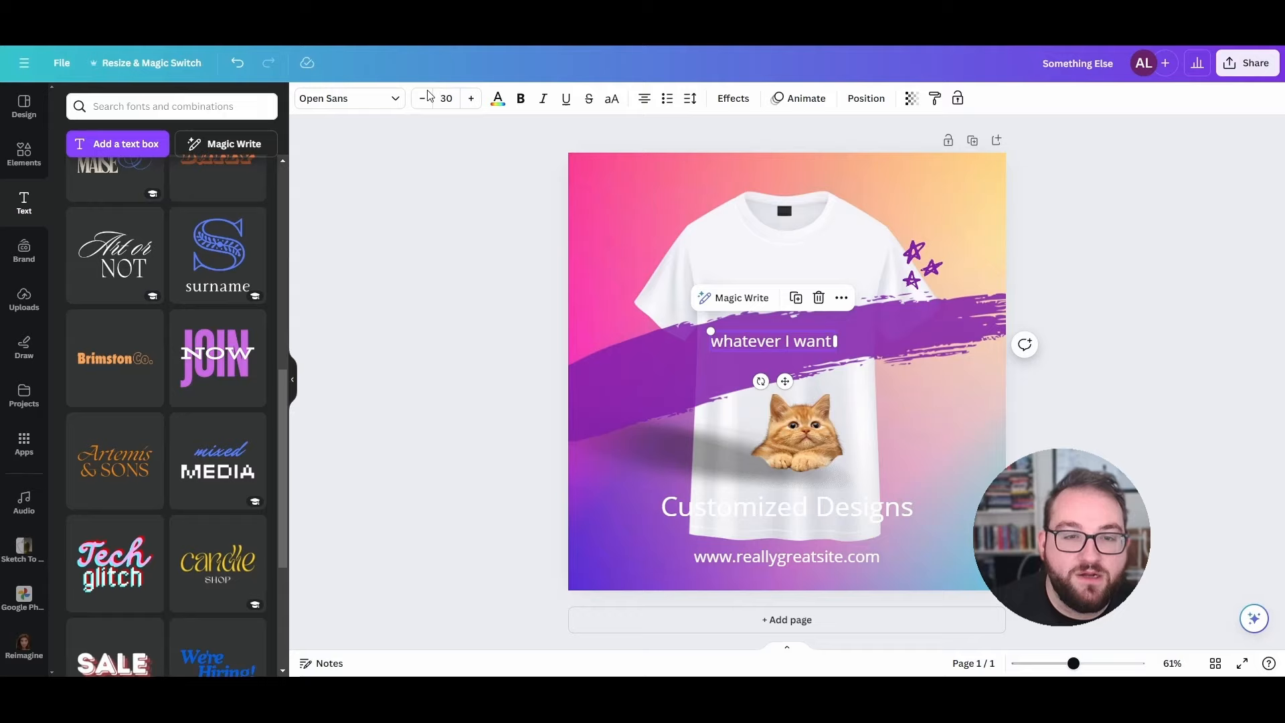
# - Make the "whatever I want" text bold and give it a black Outline effect
pyautogui.click(352, 100)
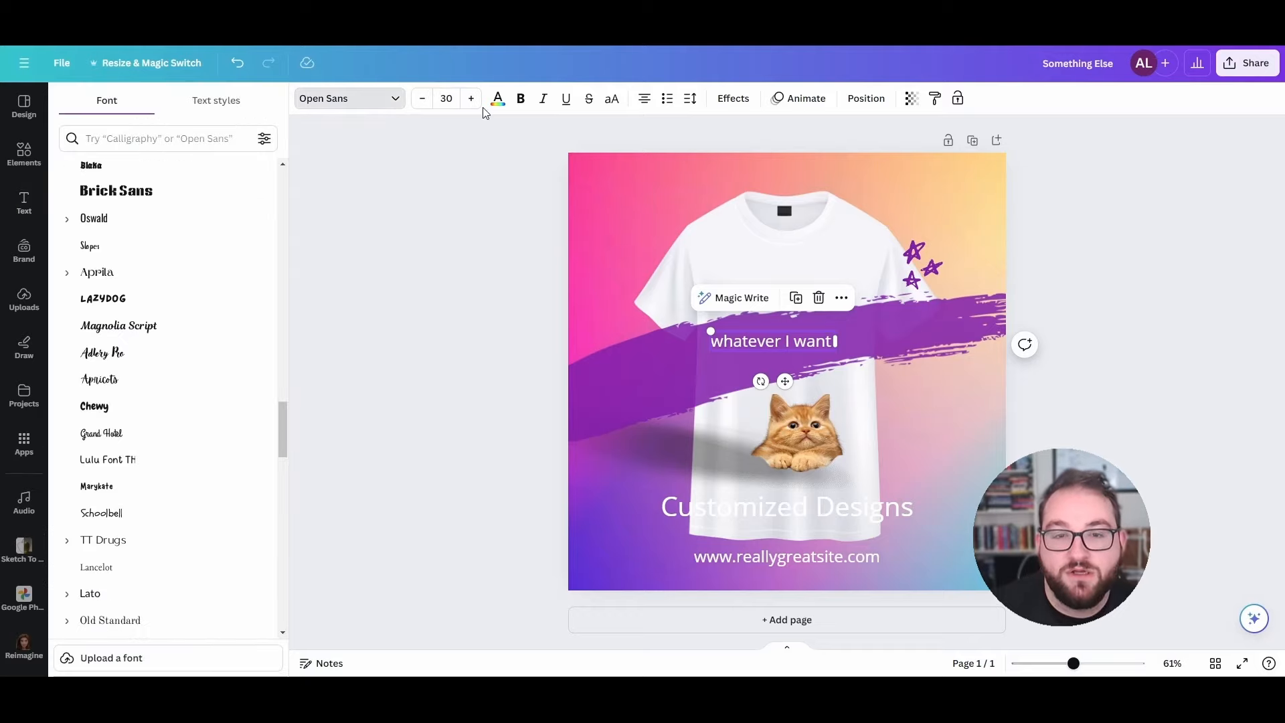
pyautogui.click(521, 99)
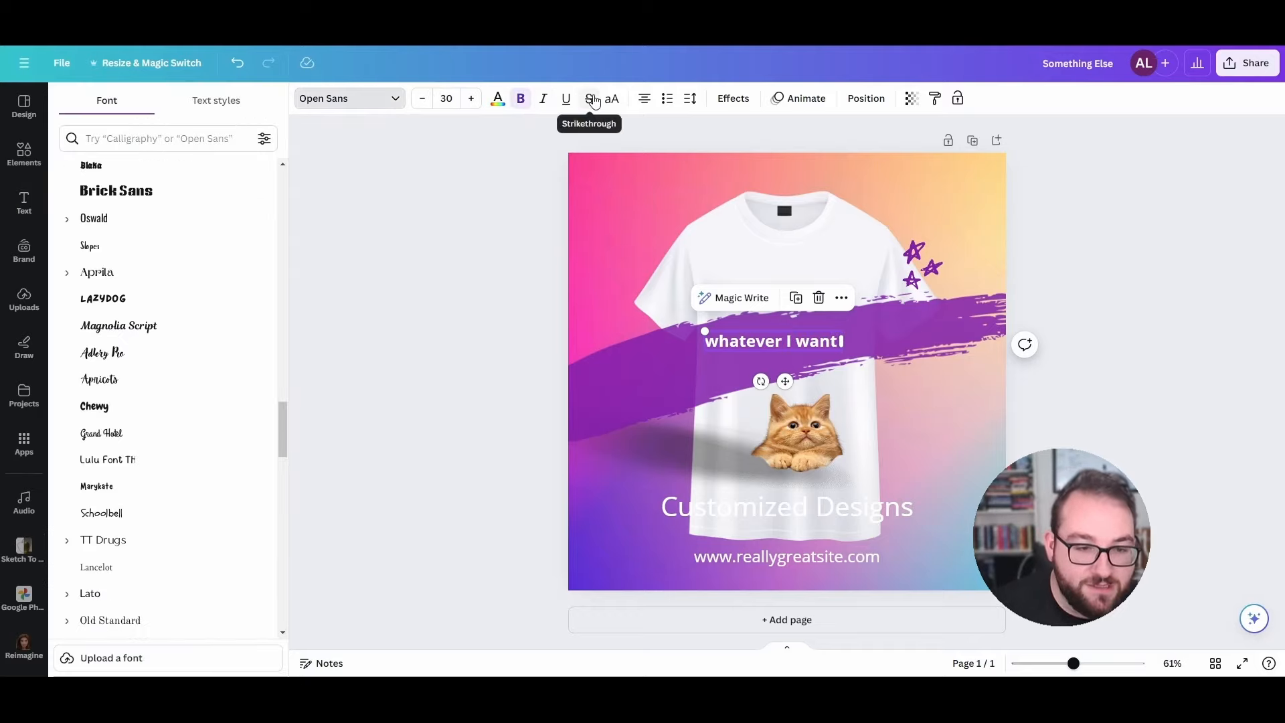
pyautogui.click(733, 98)
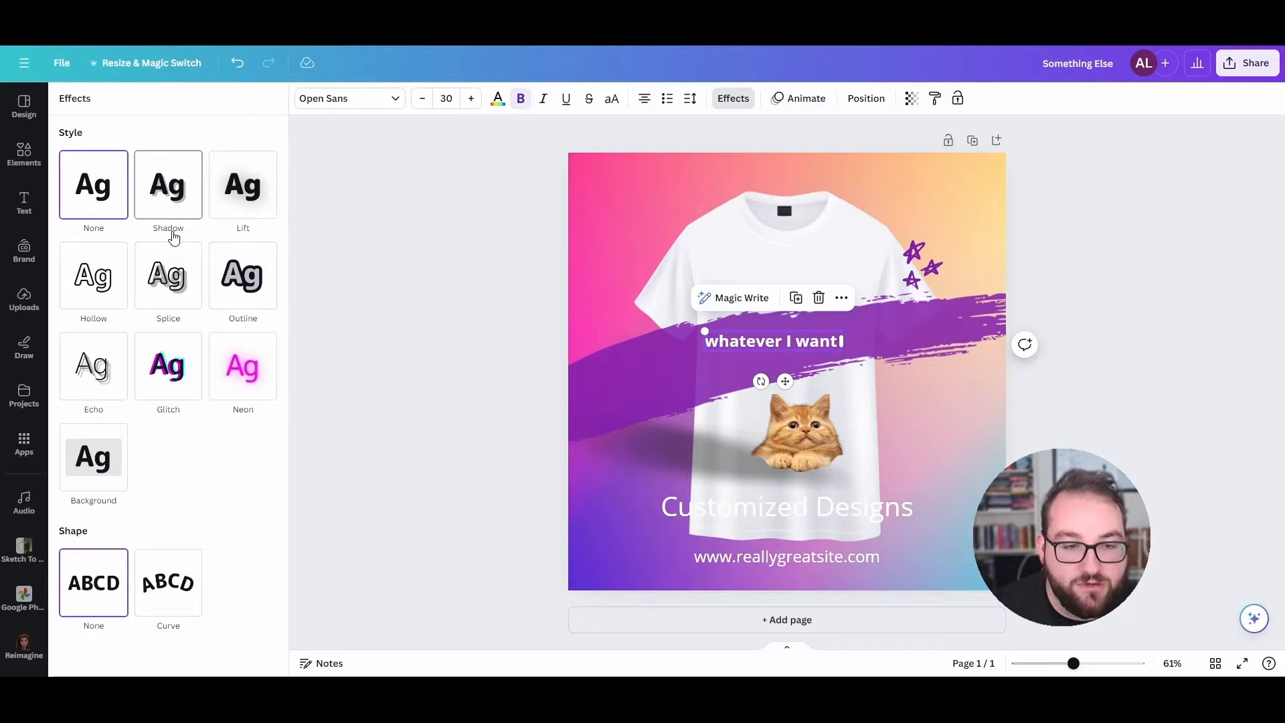
pyautogui.click(231, 281)
pyautogui.click(255, 387)
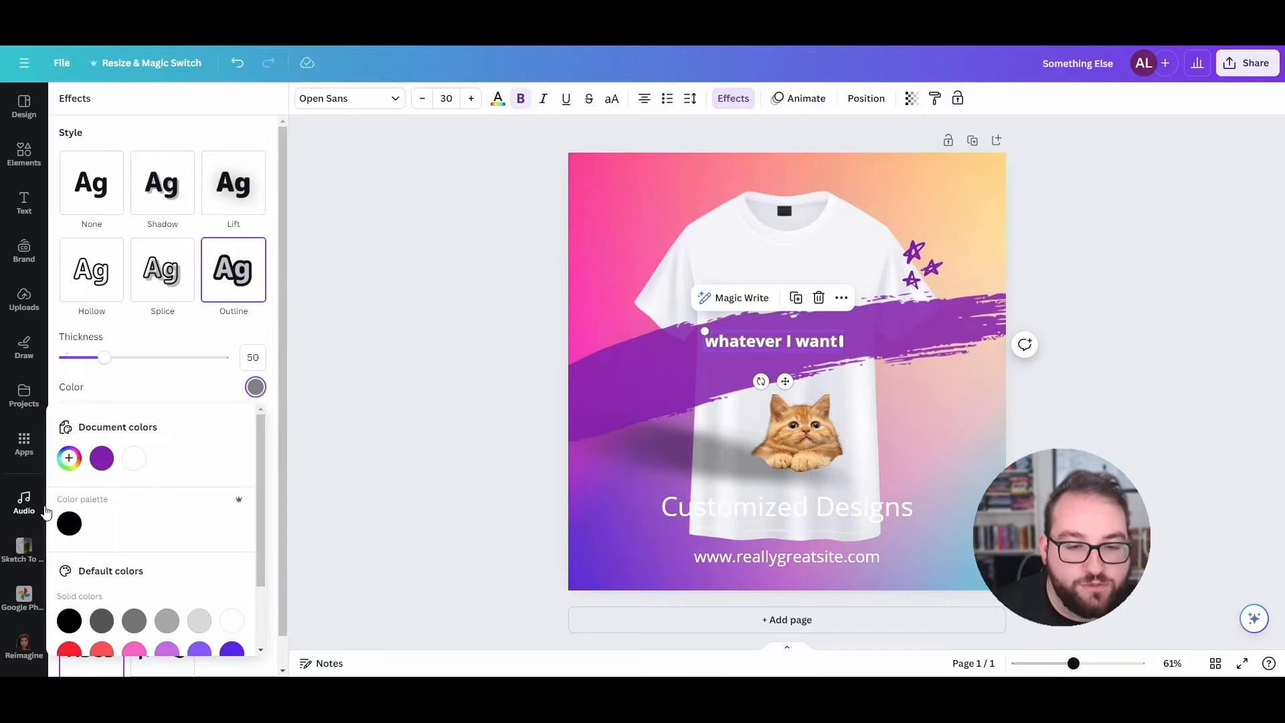
pyautogui.click(69, 524)
pyautogui.click(388, 399)
pyautogui.click(753, 344)
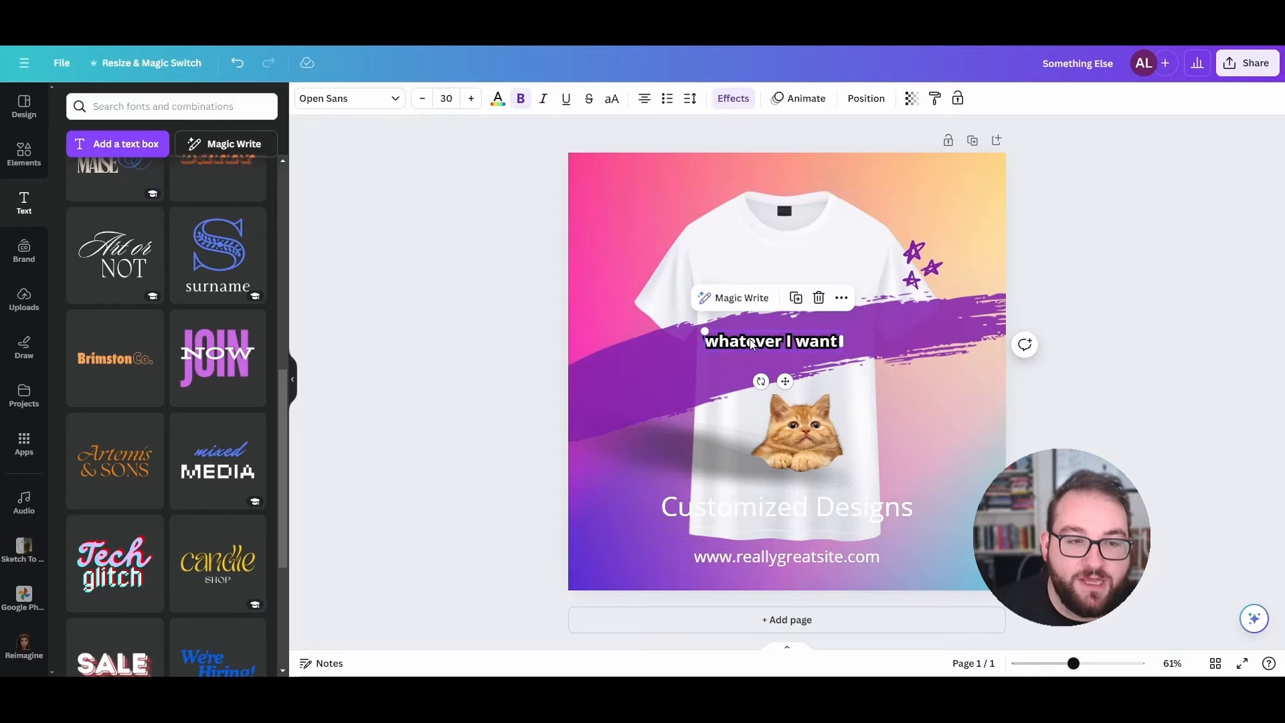
# - Apply the Pan text animation to the "whatever I want" text
pyautogui.click(804, 99)
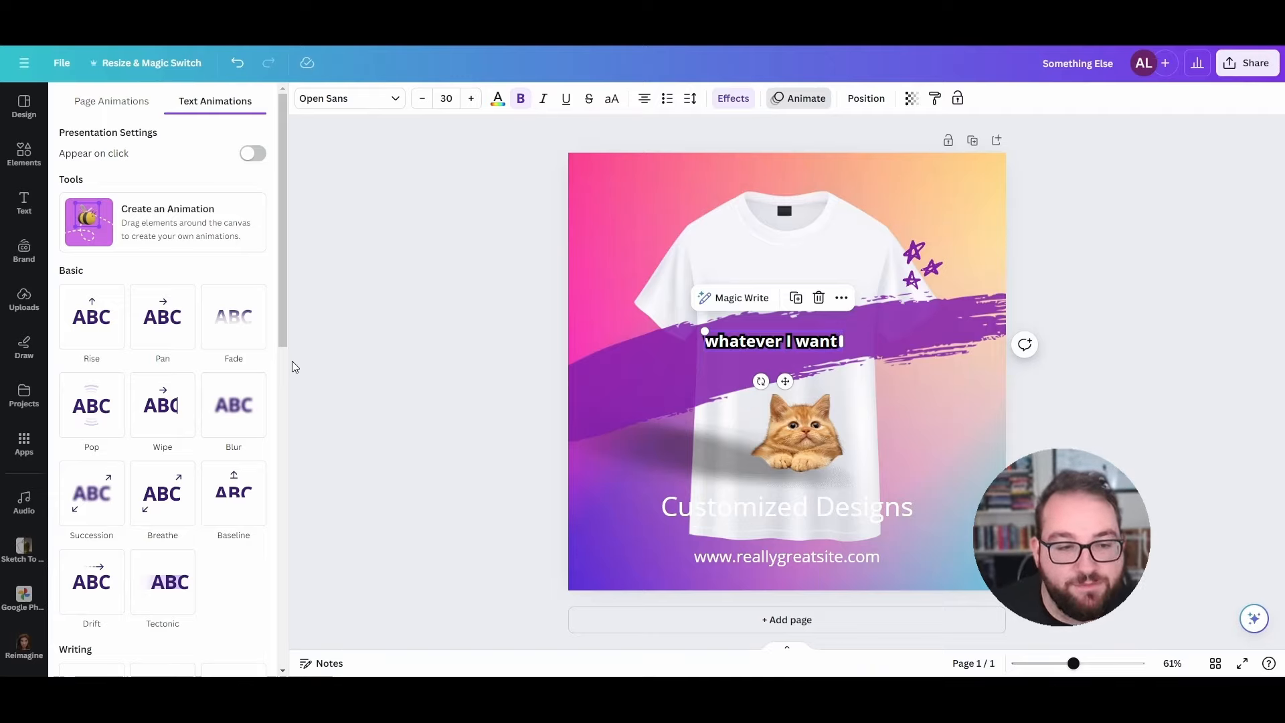
pyautogui.scroll(-2, 171, 220)
pyautogui.click(172, 221)
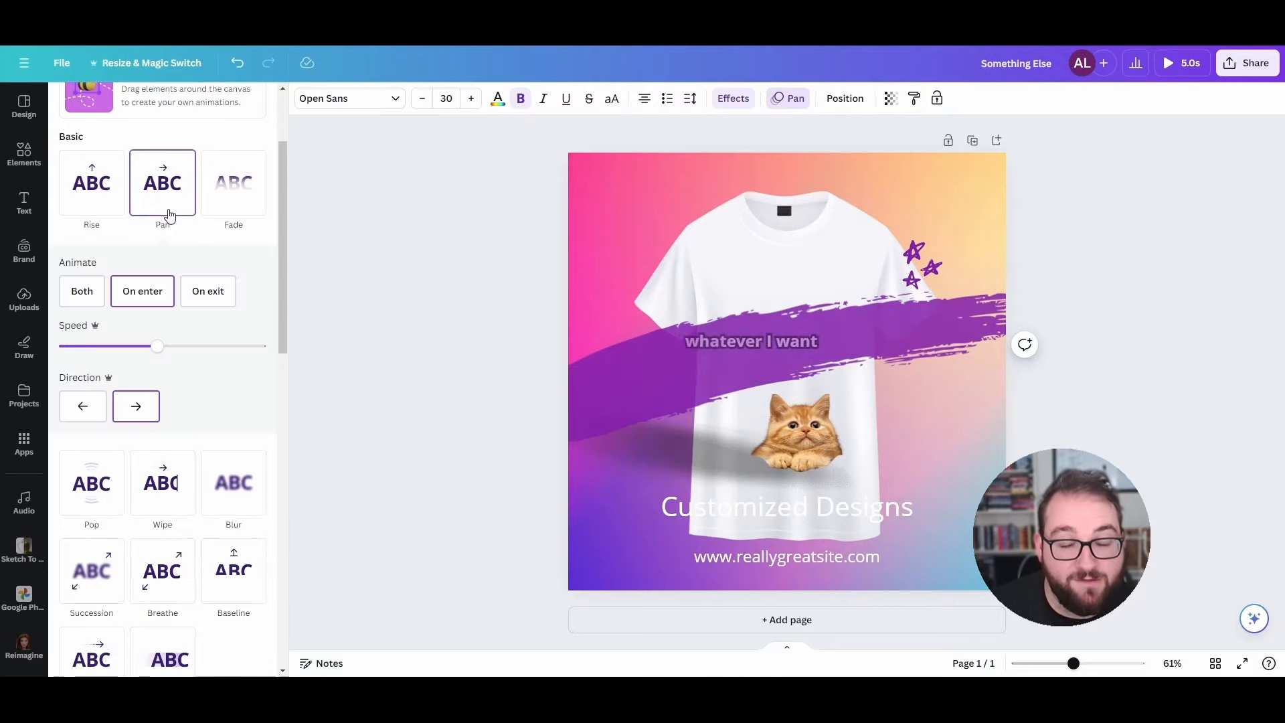
pyautogui.click(448, 291)
pyautogui.click(441, 319)
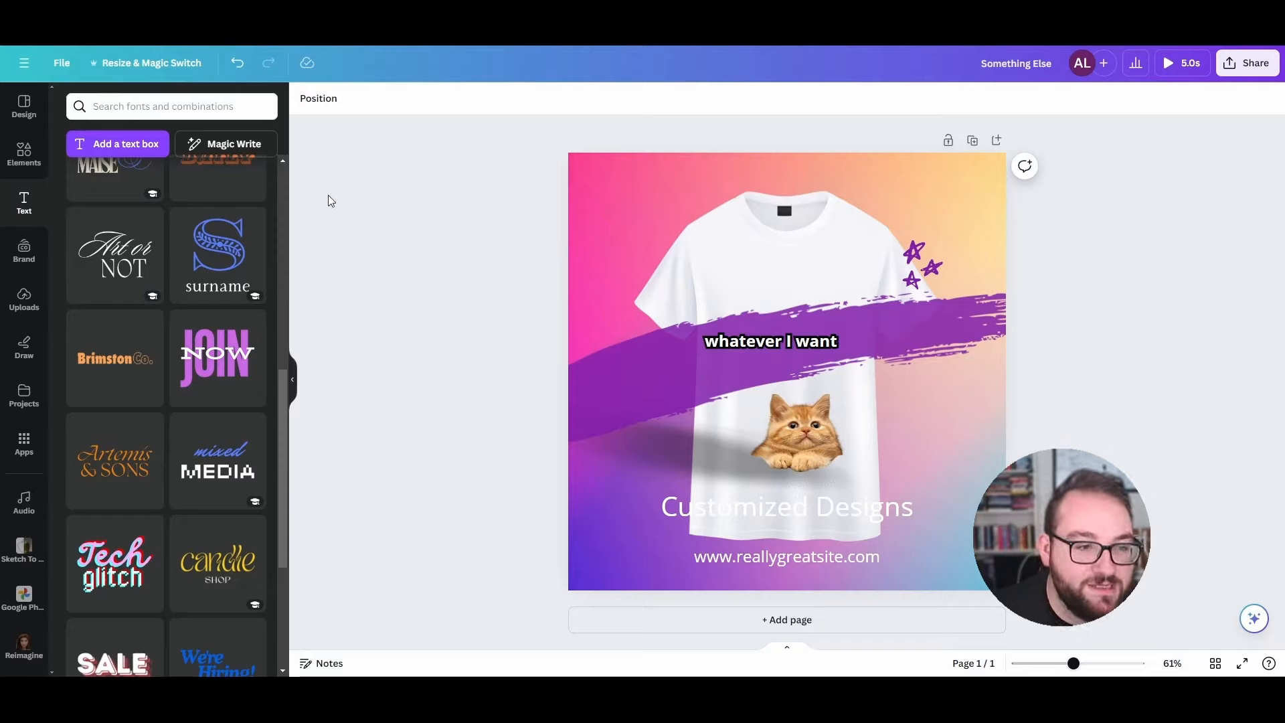
# - Look through the font combinations and the Brand Kit options for logos, colors, fonts and brand voice
pyautogui.scroll(-3, 121, 267)
pyautogui.scroll(7, 189, 422)
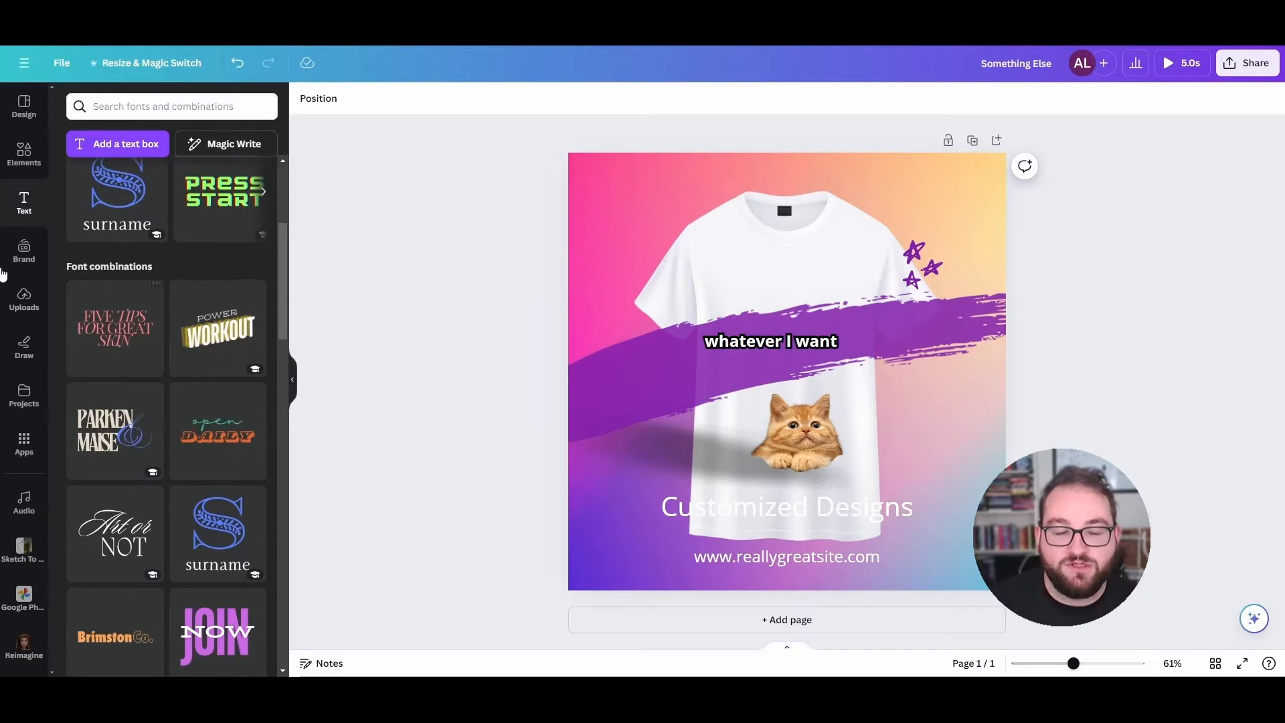
pyautogui.click(24, 252)
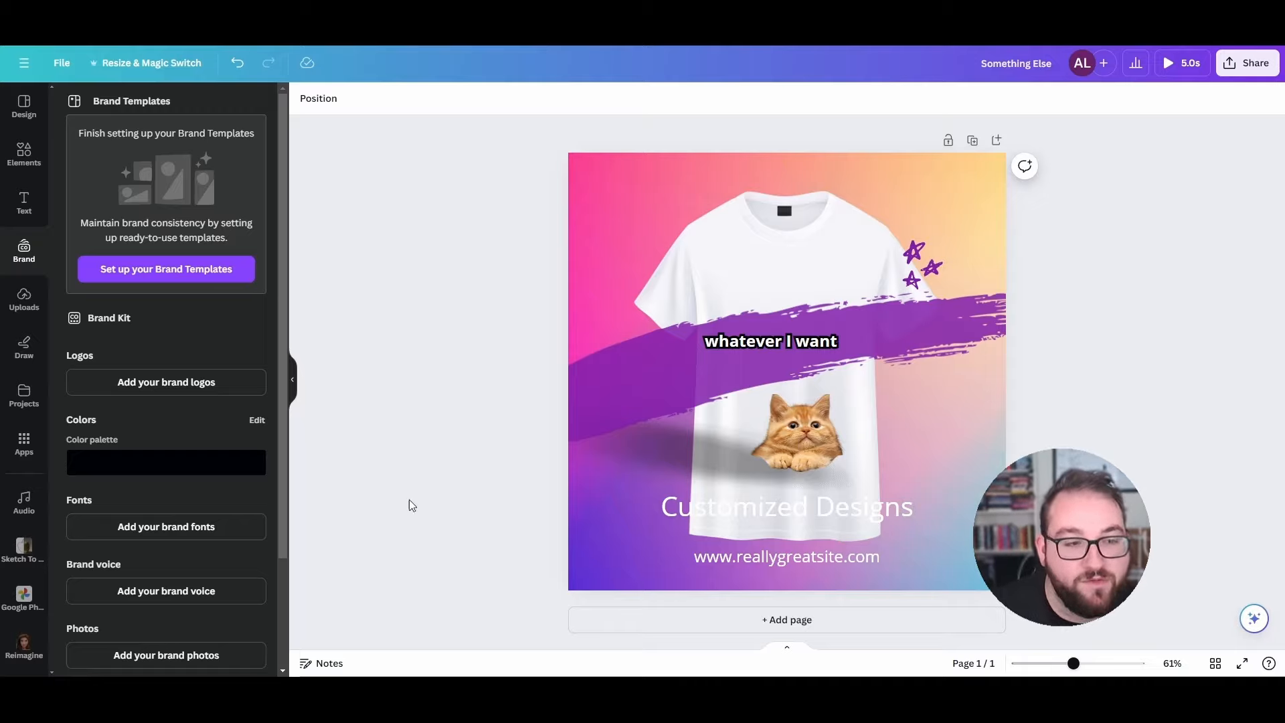
pyautogui.scroll(-2, 151, 543)
# - Look through the uploaded images and try out the green ChatGPT logo on the design before removing it
pyautogui.click(27, 291)
pyautogui.scroll(-2, 172, 351)
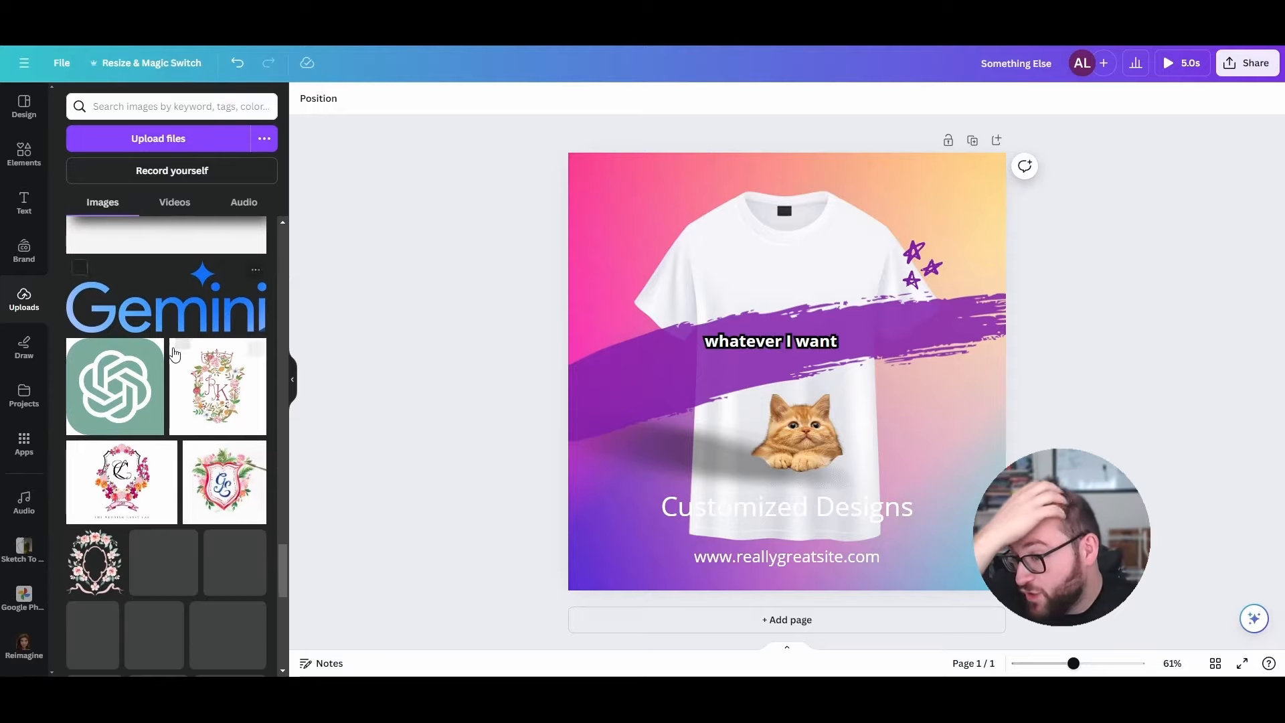
pyautogui.scroll(4, 173, 351)
pyautogui.scroll(-1, 174, 353)
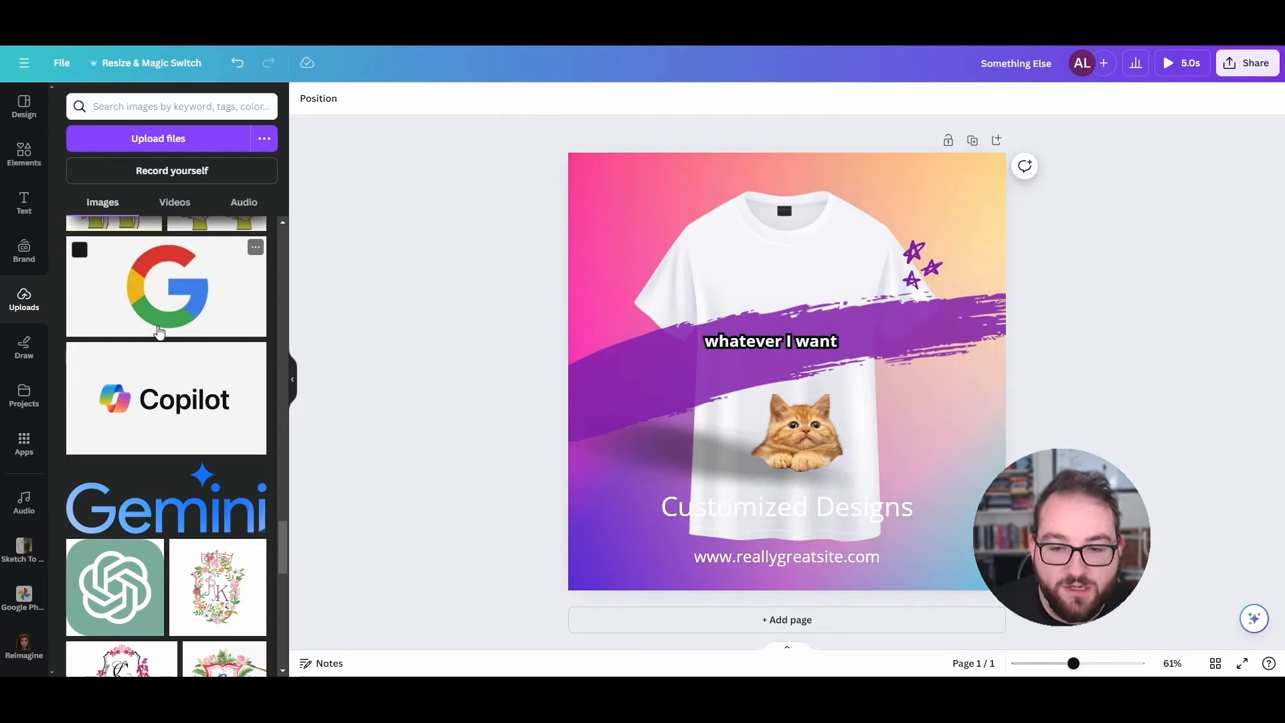
pyautogui.click(121, 586)
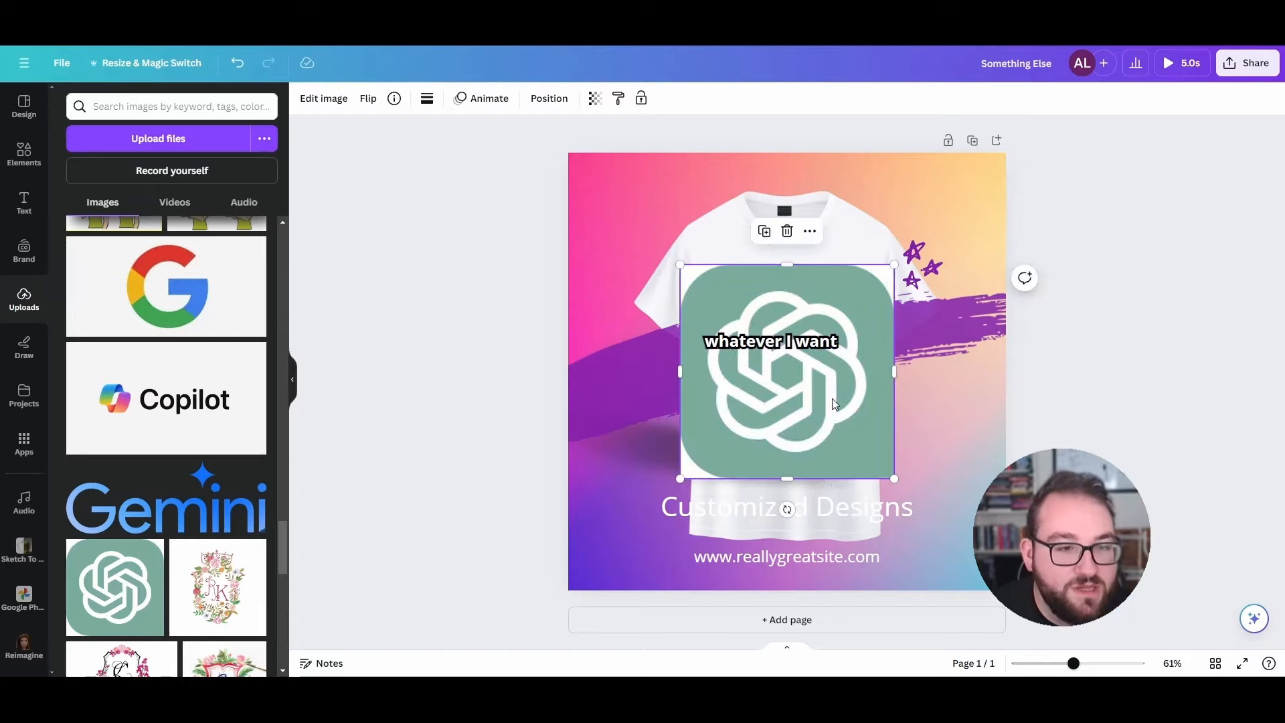
pyautogui.press('Delete')
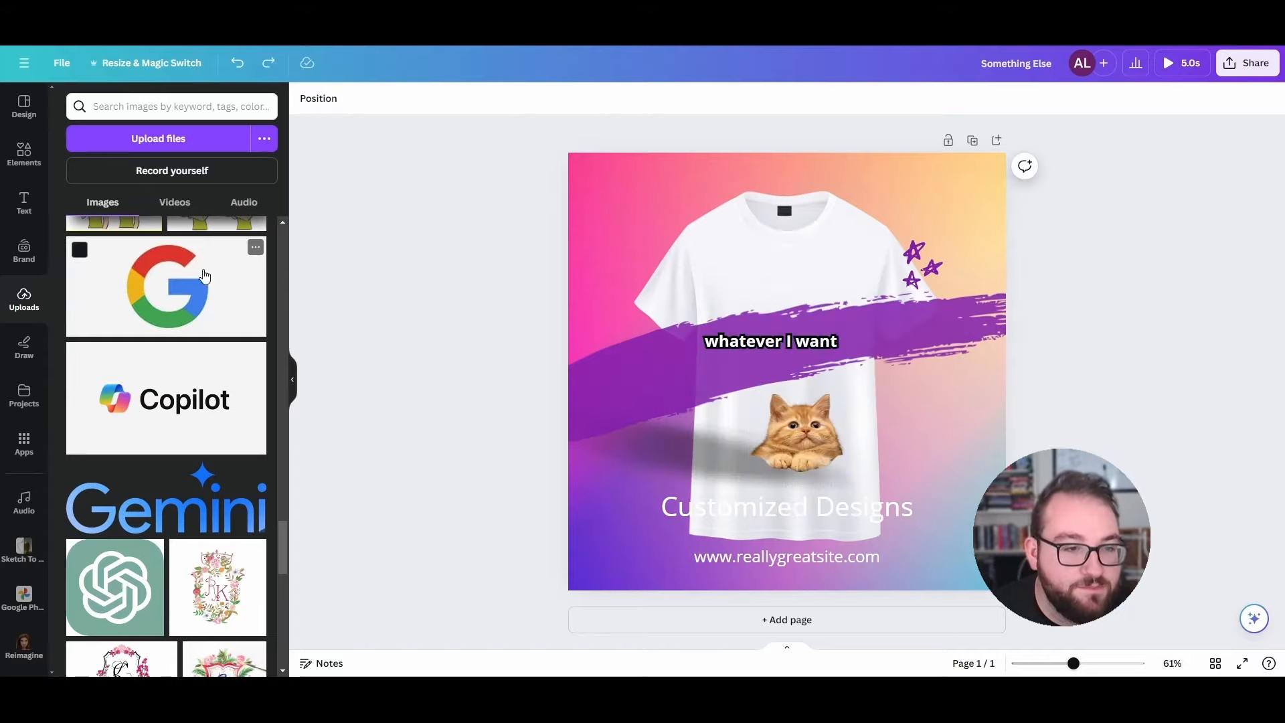
# - Draw a blue handwritten "HI" on the upper part of the T-shirt and open the list of own projects
pyautogui.click(24, 347)
pyautogui.click(23, 400)
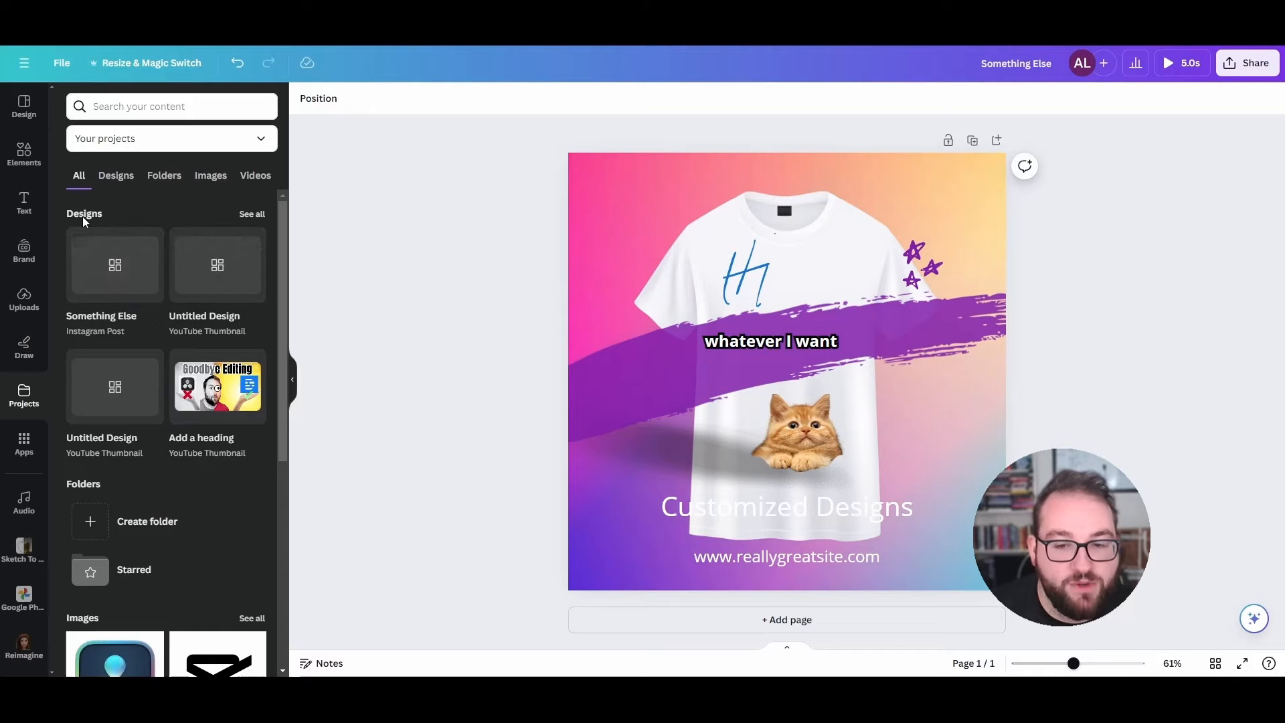
# - Look through the own projects, checking the pages of the "Add a heading" YouTube thumbnail and the folders and images
pyautogui.moveTo(114, 278)
pyautogui.click(191, 383)
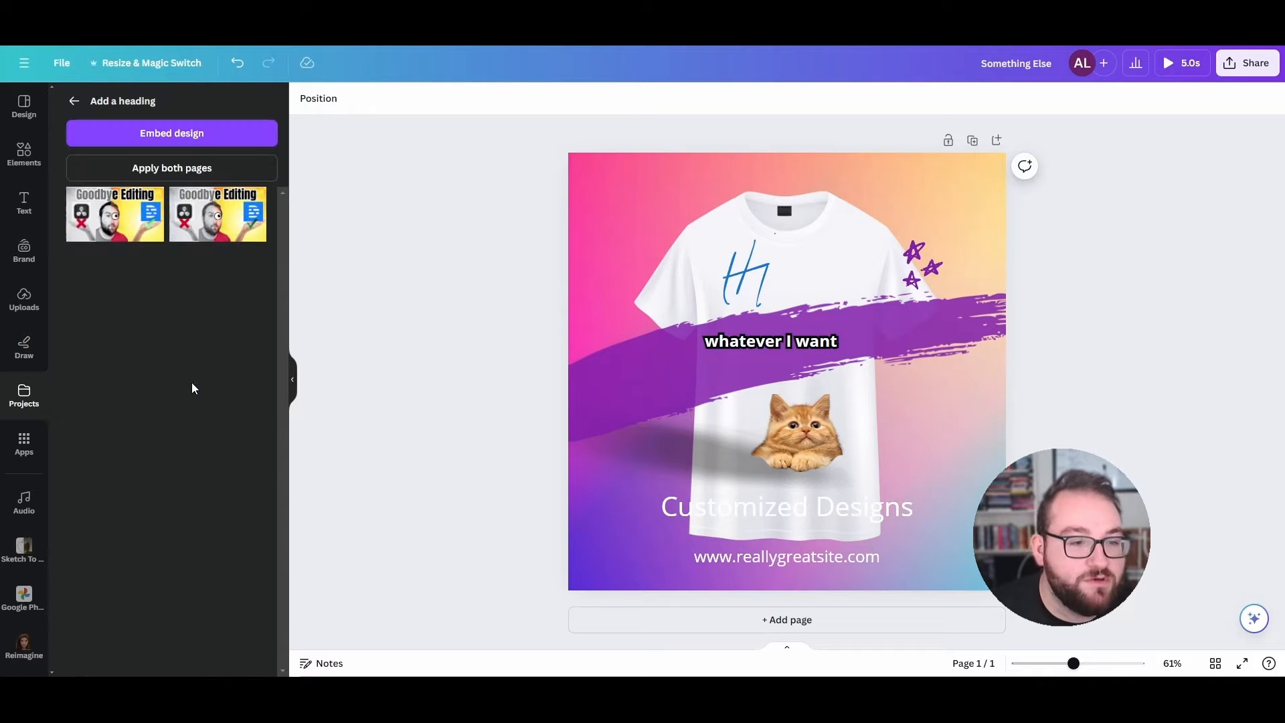
pyautogui.click(74, 100)
pyautogui.scroll(-5, 167, 435)
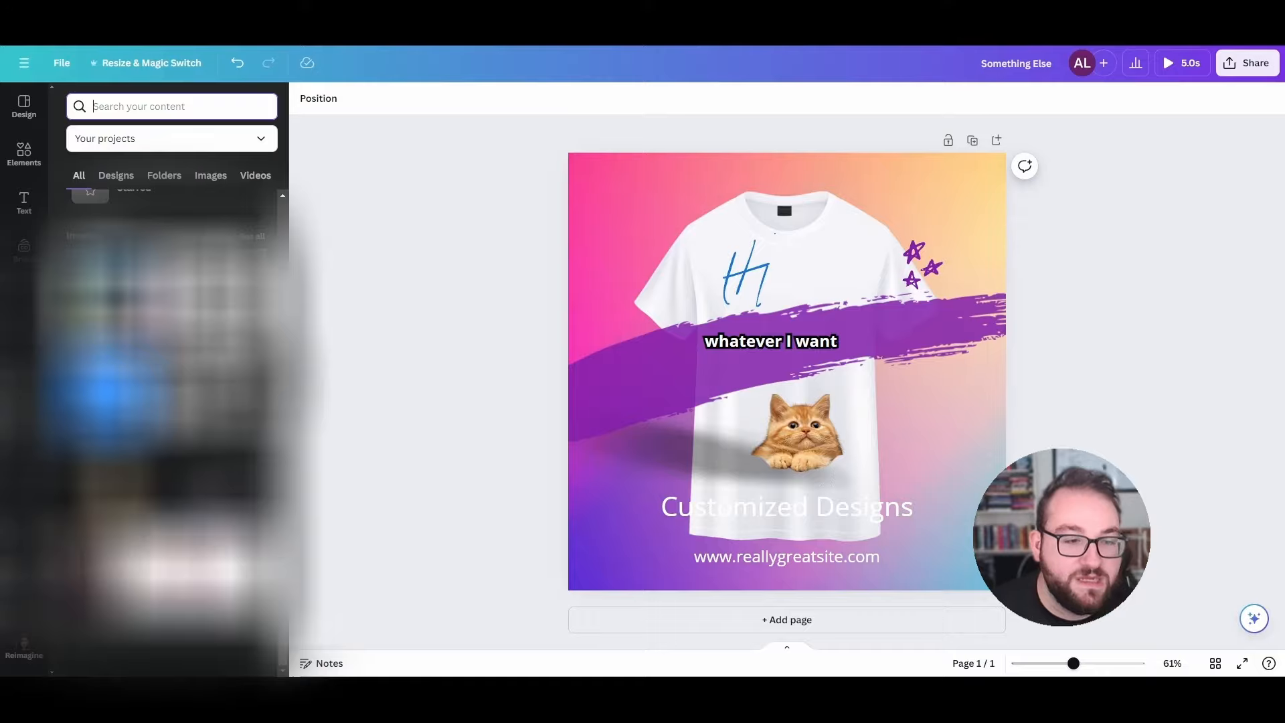
pyautogui.scroll(5, 167, 435)
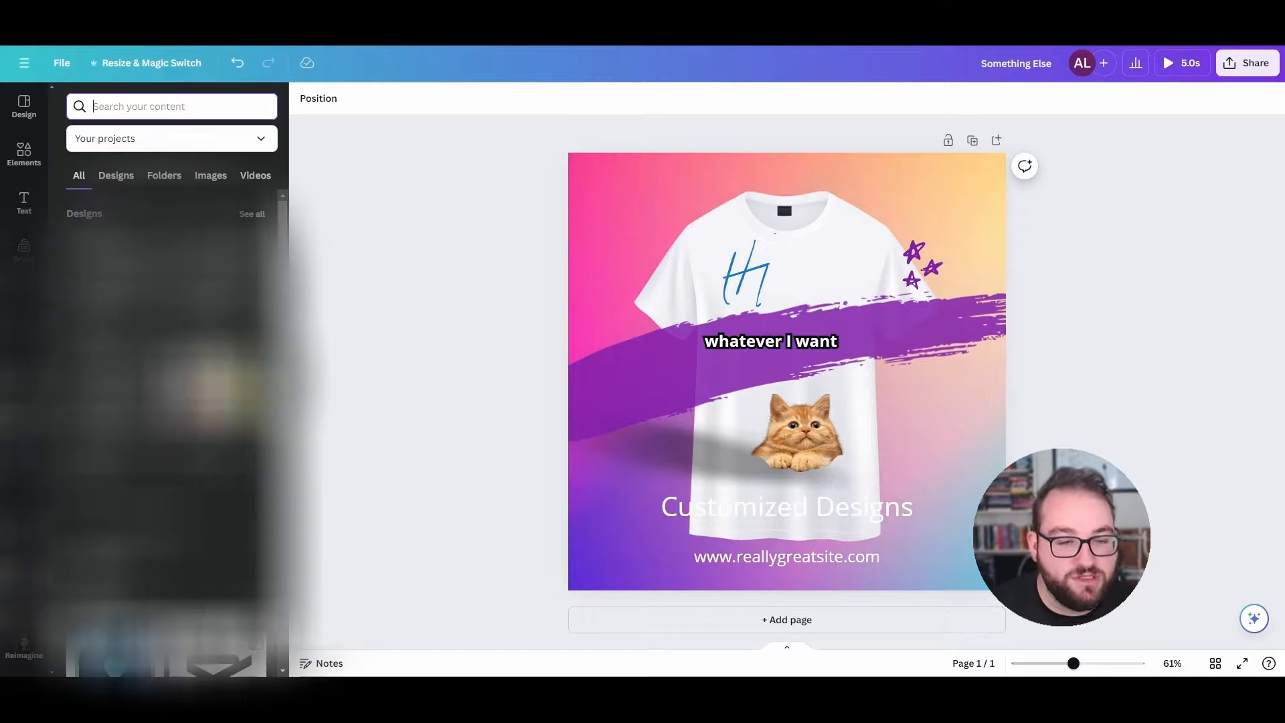
pyautogui.scroll(-3, 168, 436)
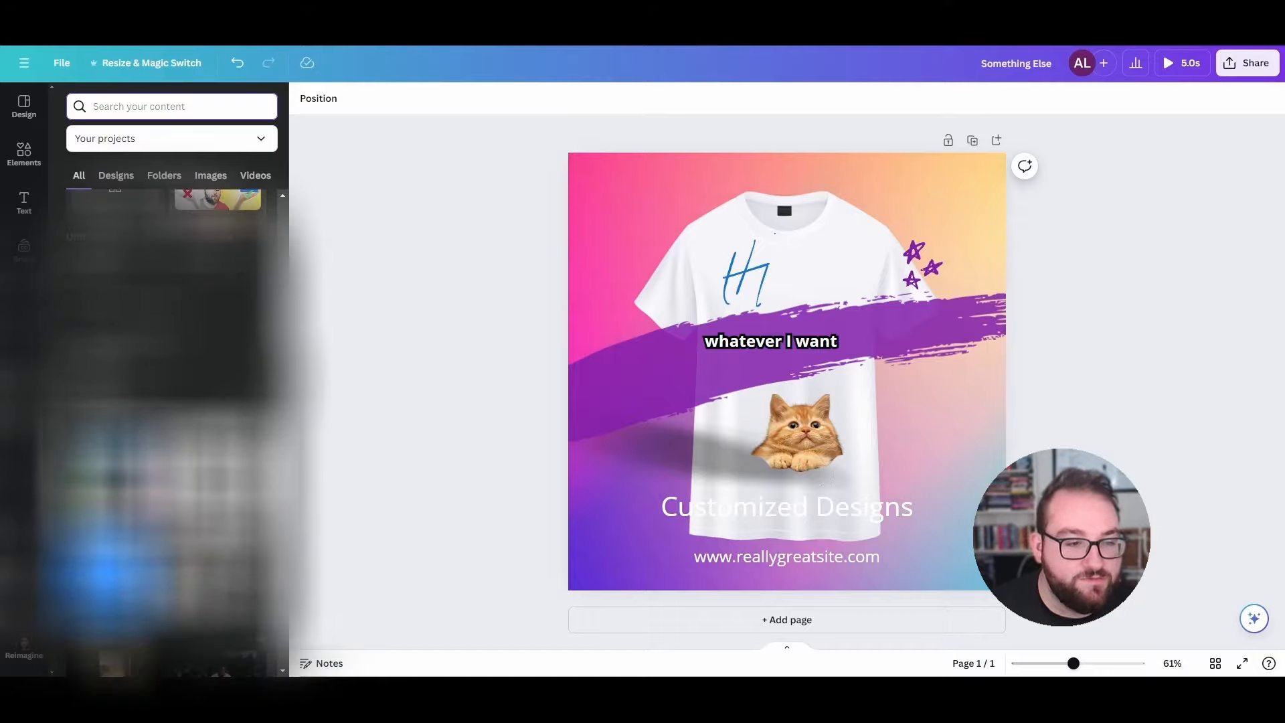
pyautogui.scroll(-3, 168, 435)
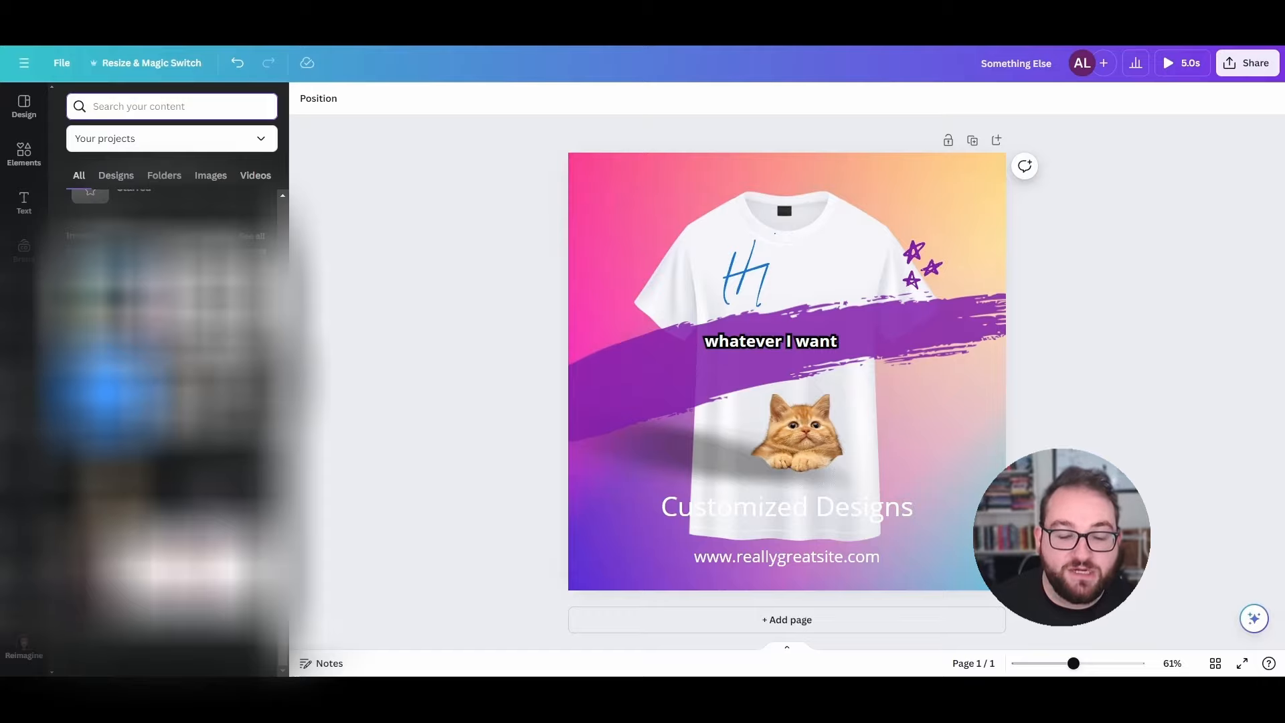
# - Browse the Canva apps in the "AI-powered" and "Create something new" categories
pyautogui.click(24, 442)
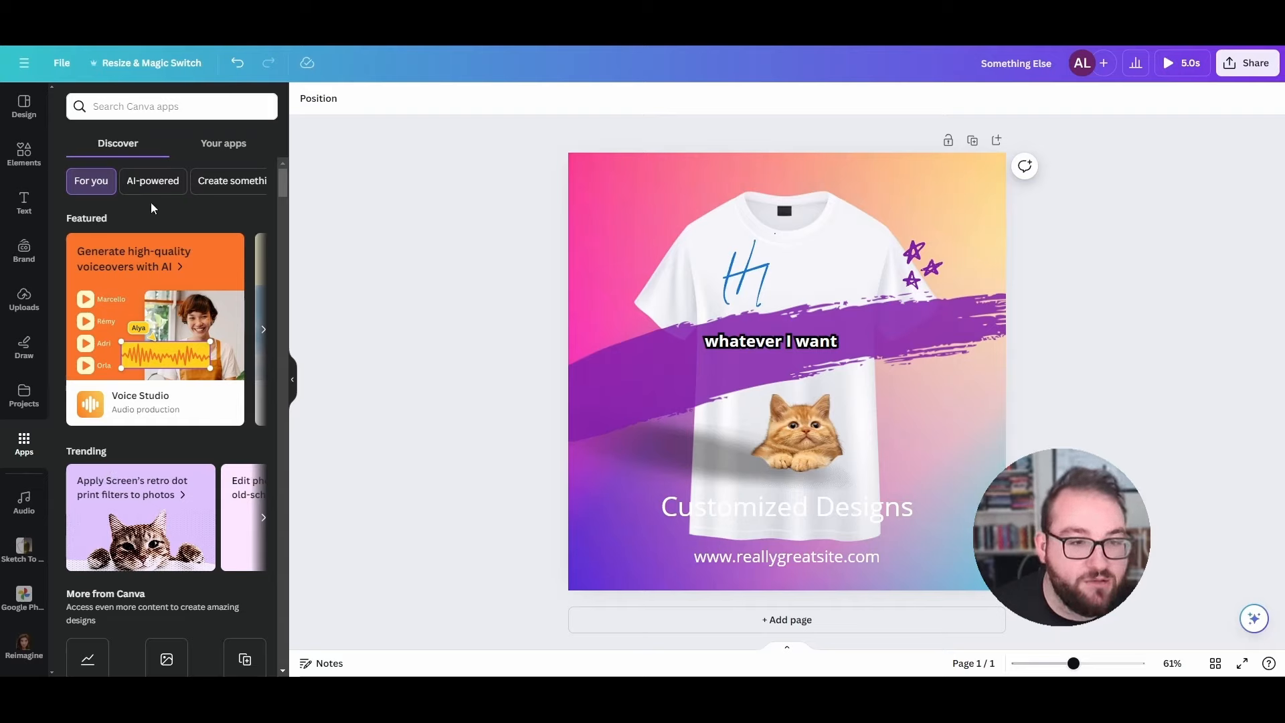
pyautogui.click(151, 182)
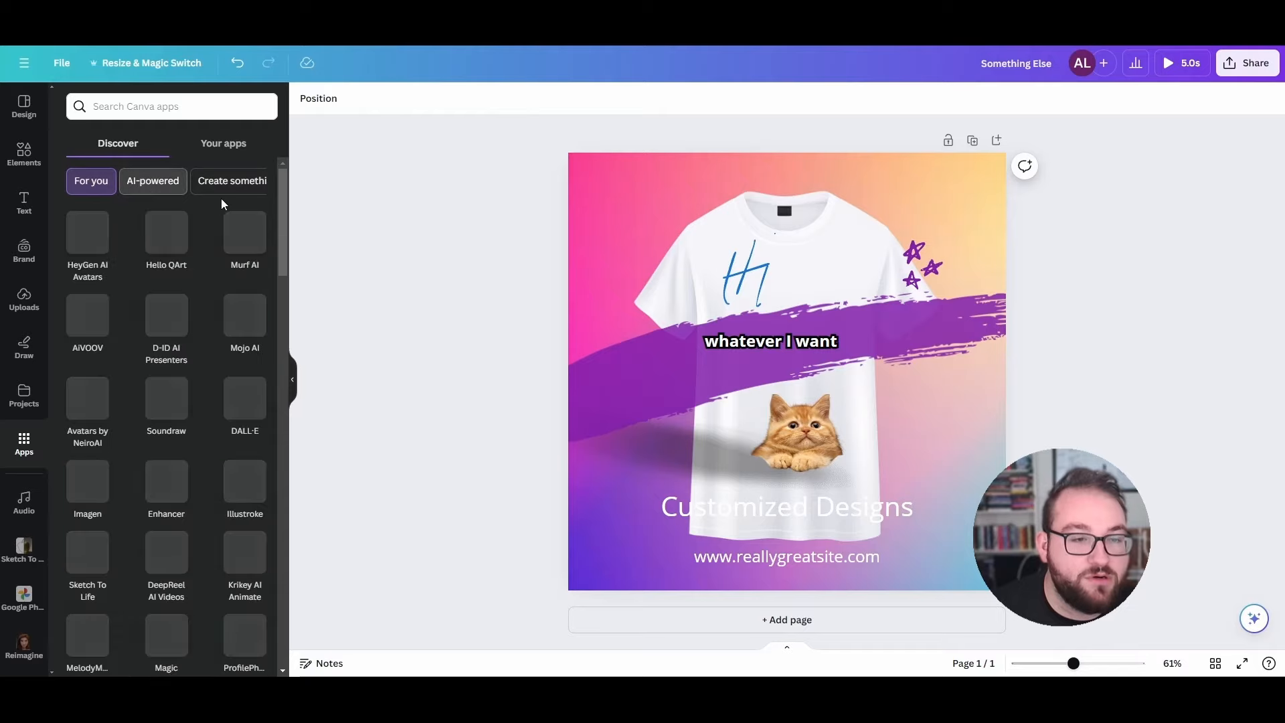
pyautogui.click(201, 185)
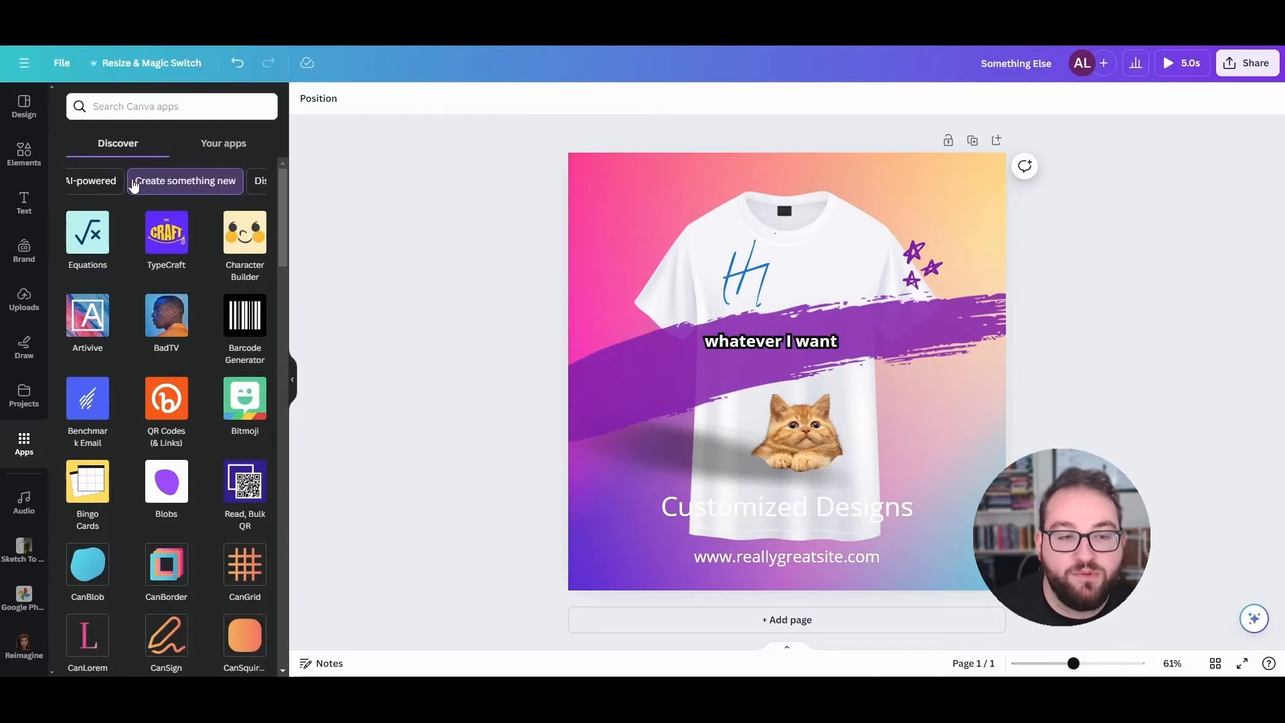
pyautogui.click(80, 182)
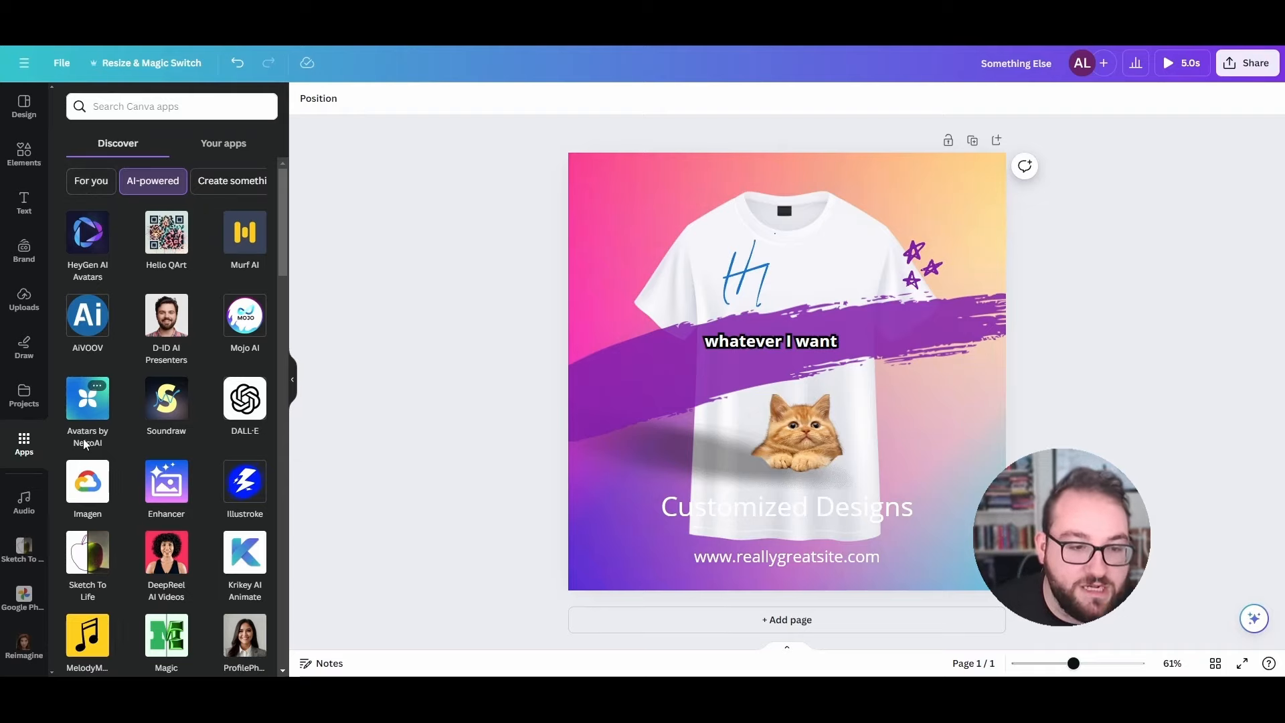
# - Generate an image in Sketch To Life from a stick-figure sketch described as "a person" and move it toward the T-shirt's upper left
pyautogui.click(89, 561)
pyautogui.click(207, 467)
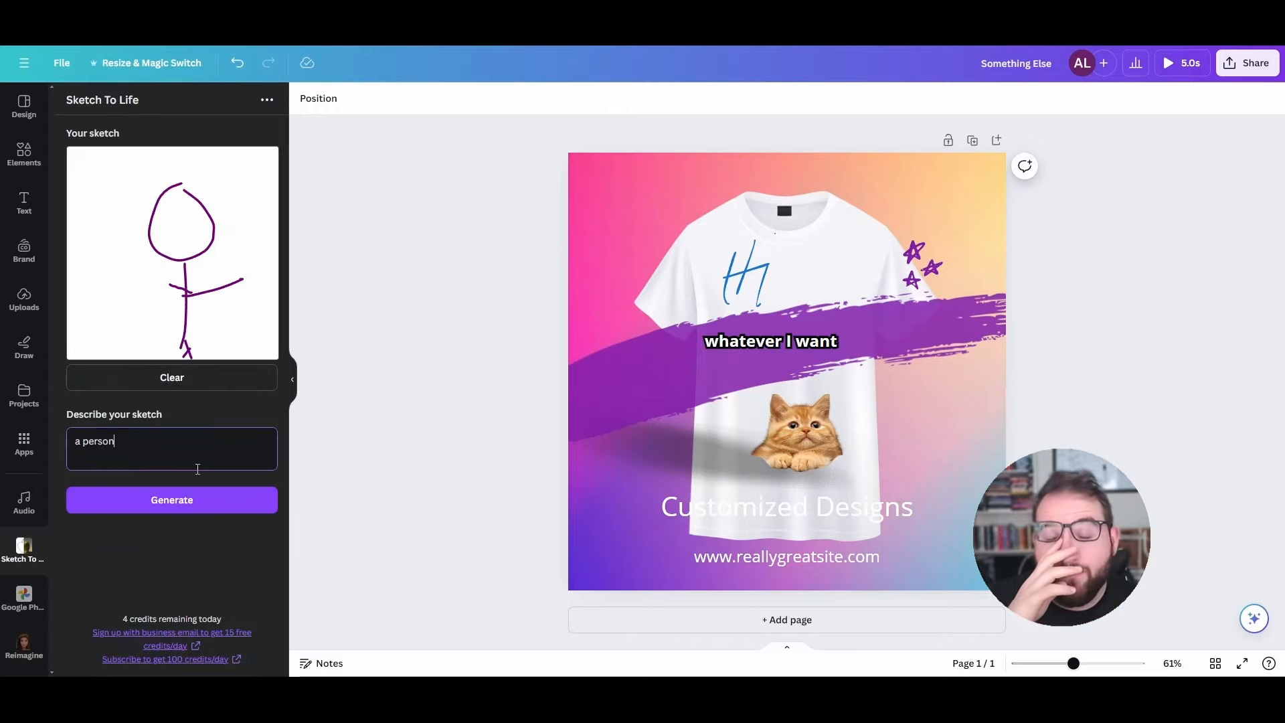
pyautogui.click(215, 501)
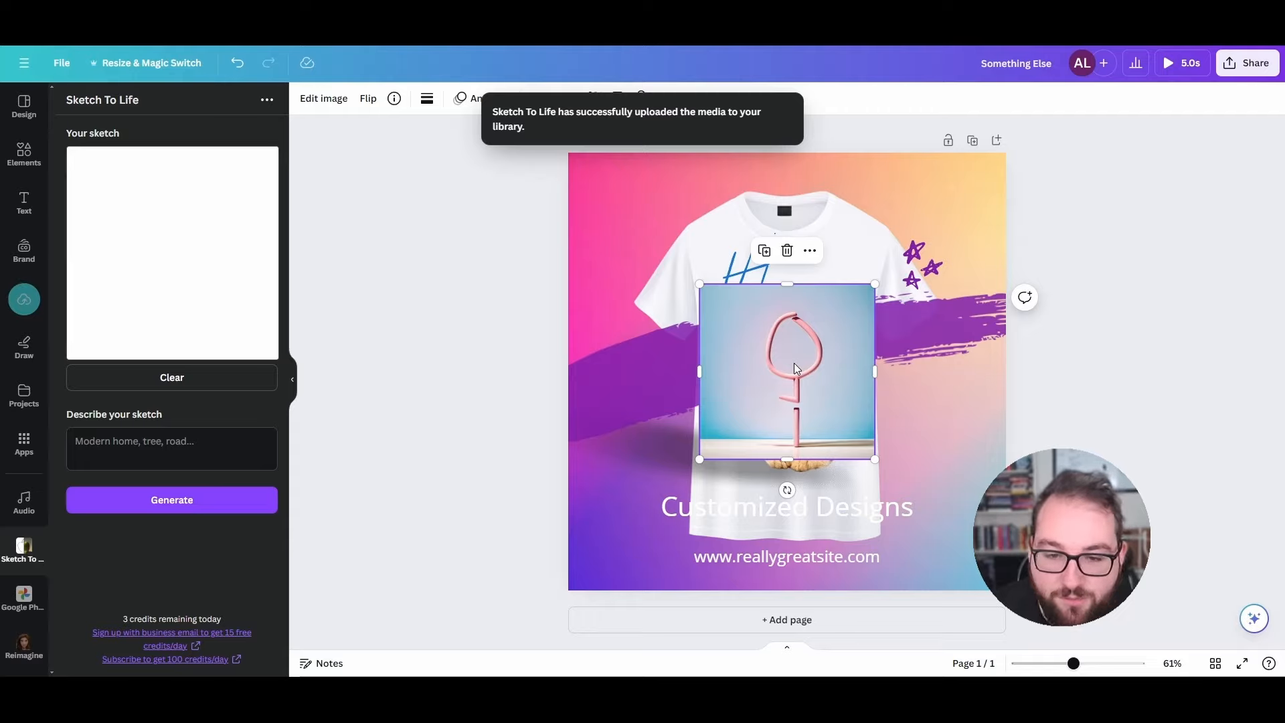
pyautogui.moveTo(794, 362); pyautogui.dragTo(729, 329)
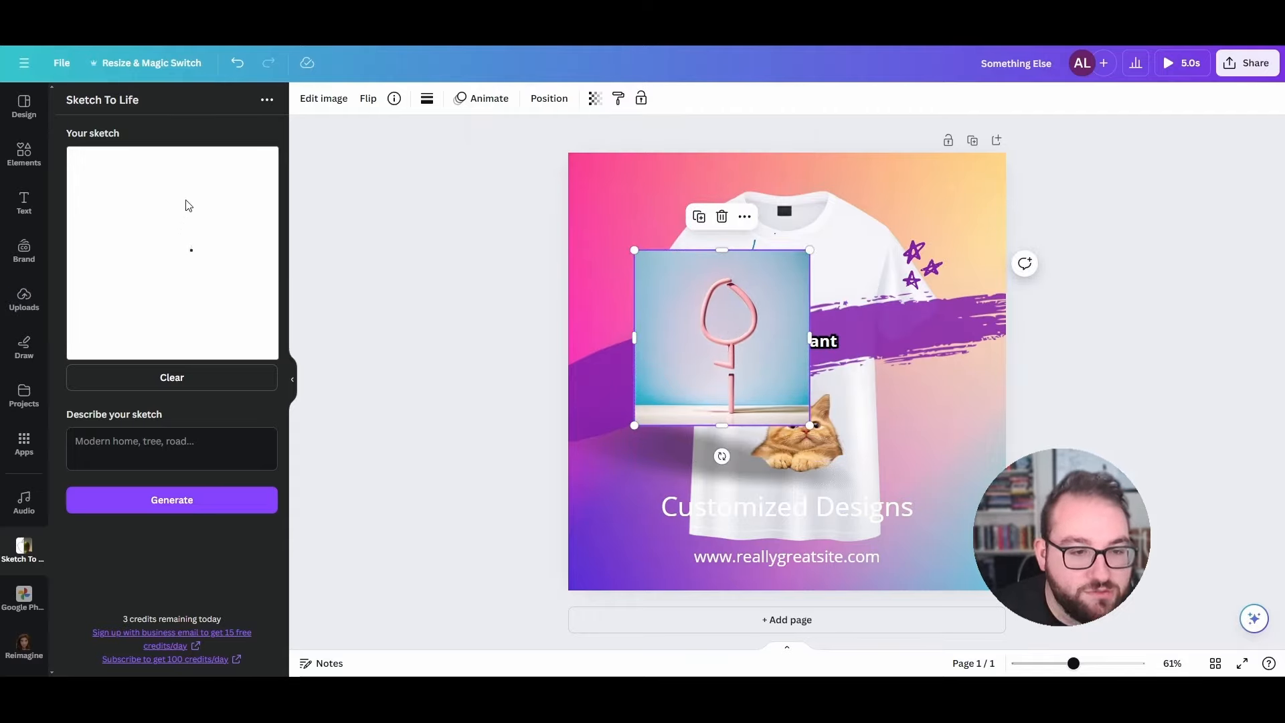
# - Draw another stick figure with a head, body, two arms and two legs as a Sketch To Life sketch
pyautogui.moveTo(188, 205); pyautogui.dragTo(182, 189)
pyautogui.moveTo(179, 248); pyautogui.dragTo(190, 343)
pyautogui.moveTo(195, 294); pyautogui.dragTo(144, 274)
pyautogui.moveTo(186, 333)
pyautogui.mouseDown()
pyautogui.moveTo(157, 357)
pyautogui.moveTo(235, 356)
pyautogui.mouseUp()
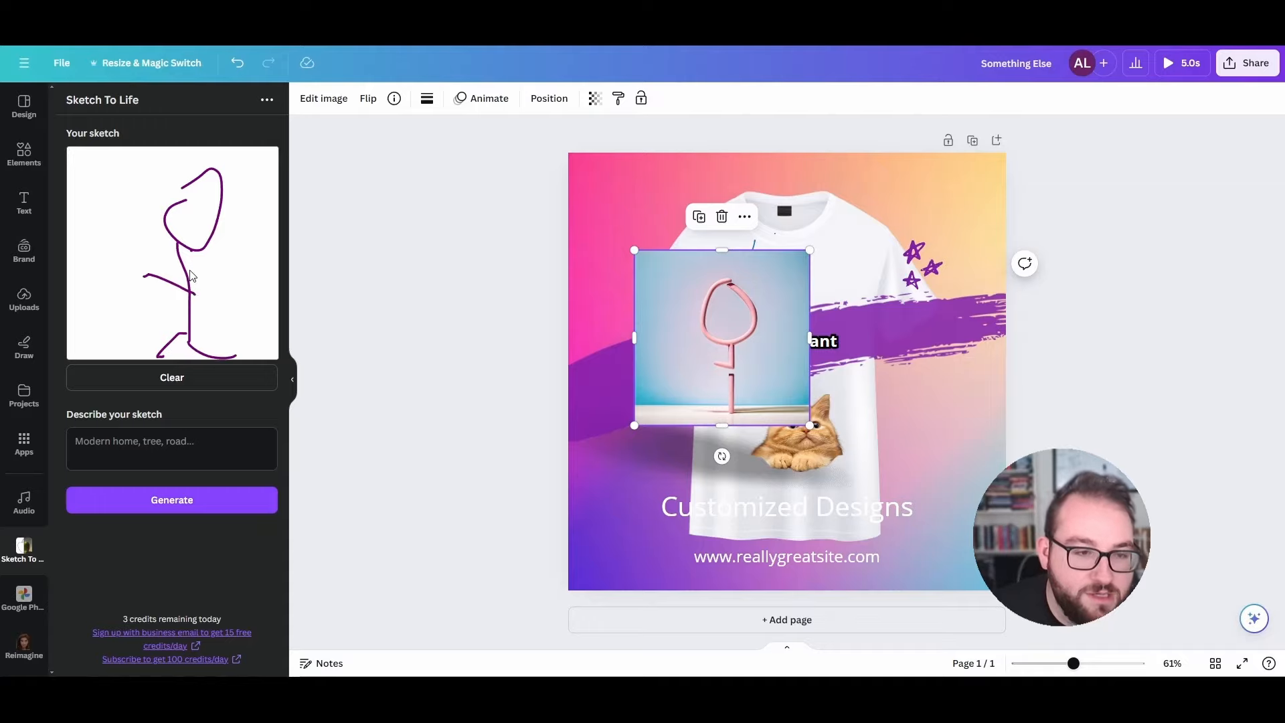
pyautogui.moveTo(201, 290); pyautogui.dragTo(266, 230)
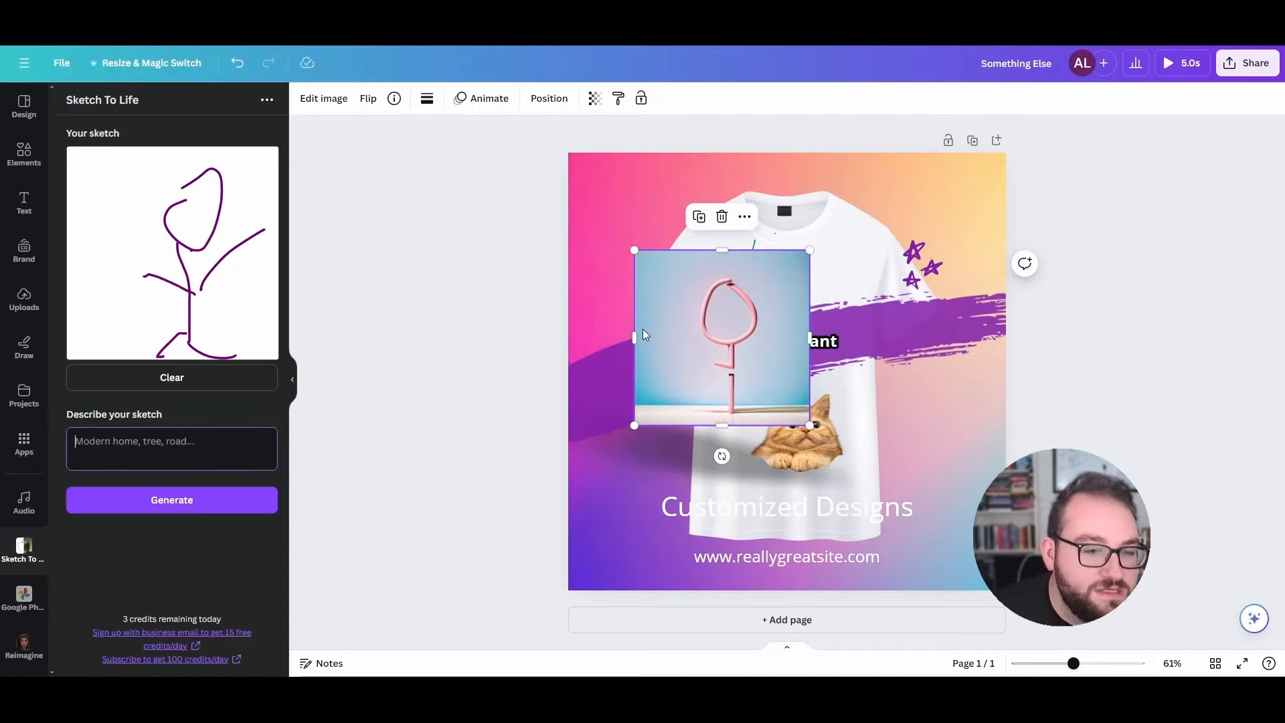
# - Delete the Sketch To Life image from the T-shirt design
pyautogui.click(396, 261)
pyautogui.click(396, 266)
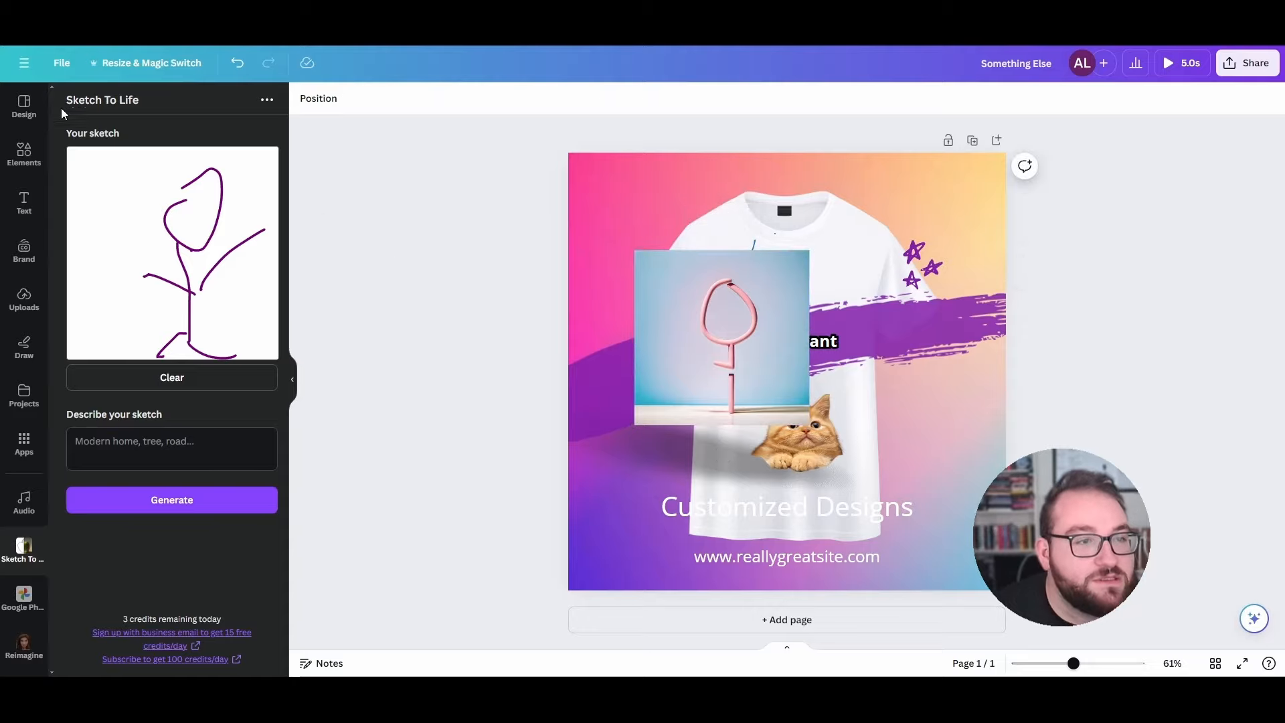
pyautogui.click(725, 356)
pyautogui.press('Delete')
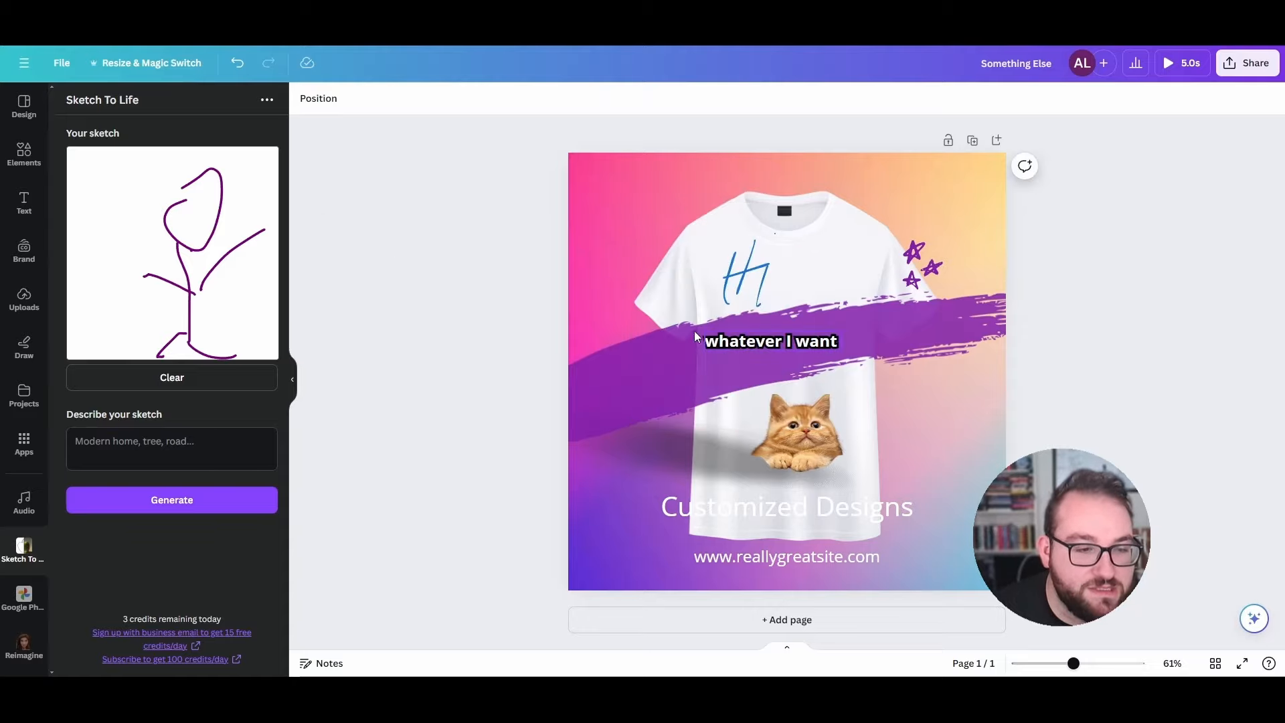
# - Look through the audio library and the uploaded media files
pyautogui.click(25, 443)
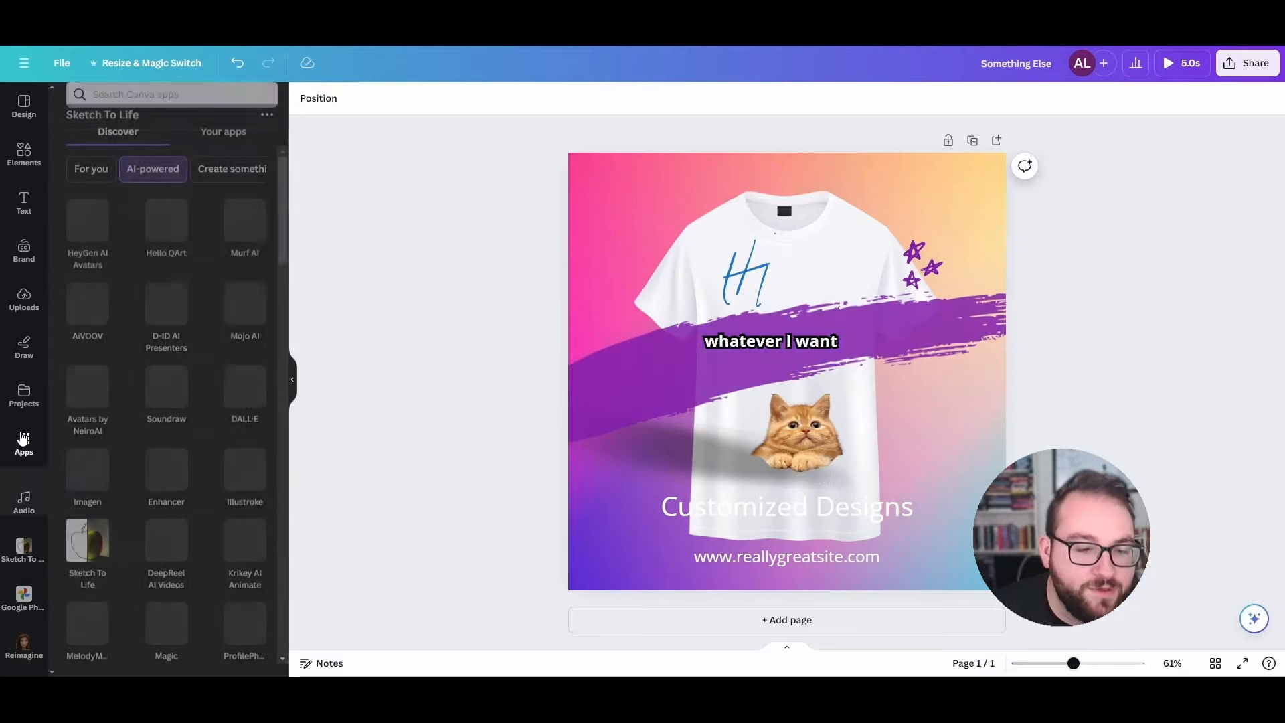
pyautogui.click(24, 509)
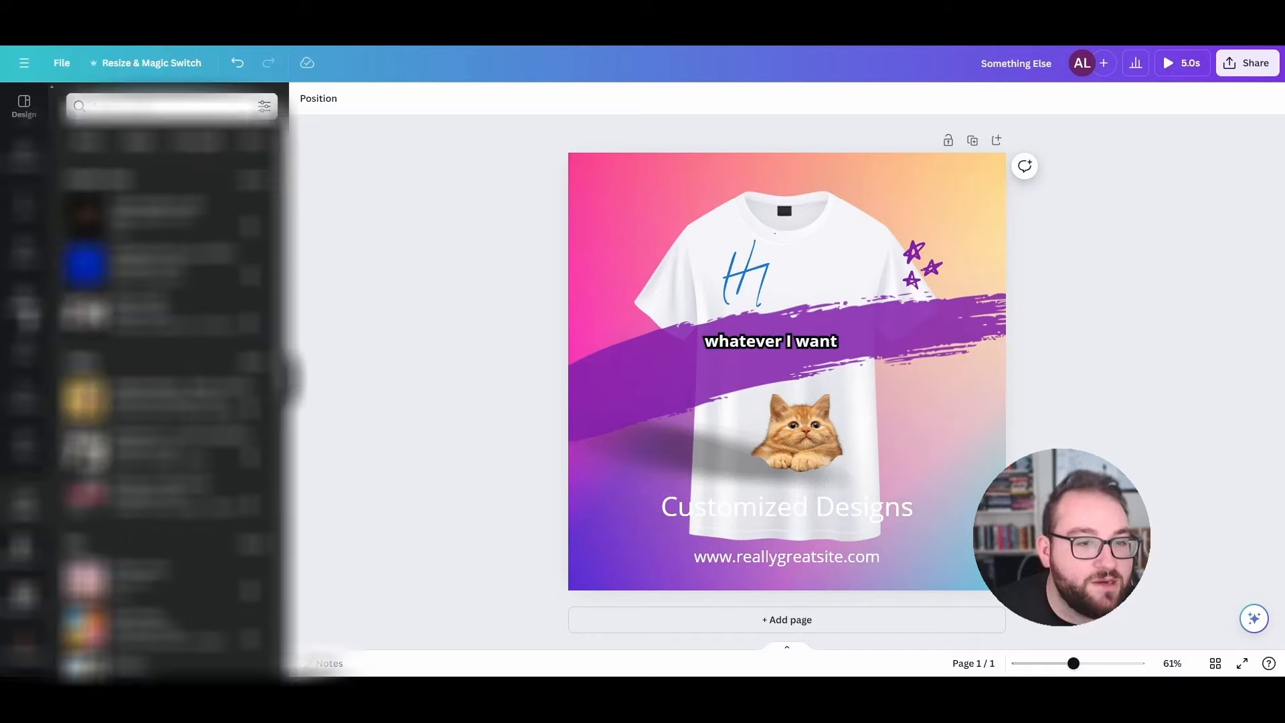
pyautogui.click(27, 312)
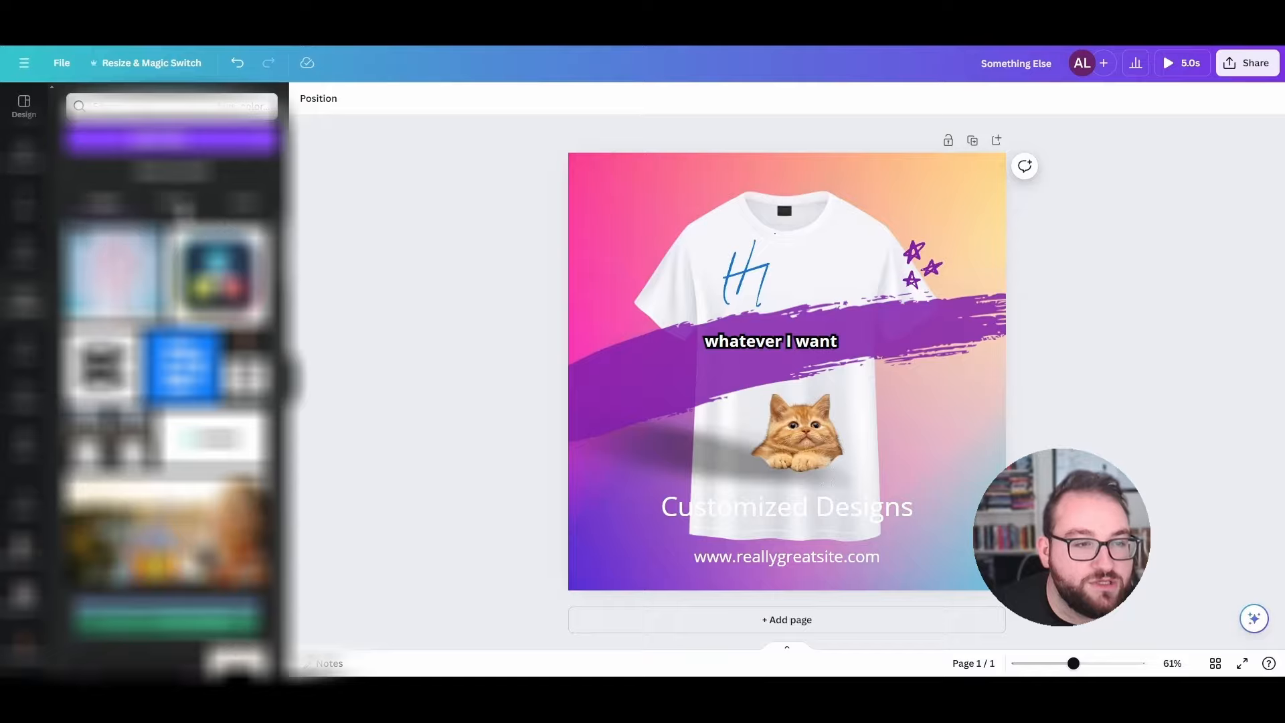
pyautogui.click(239, 206)
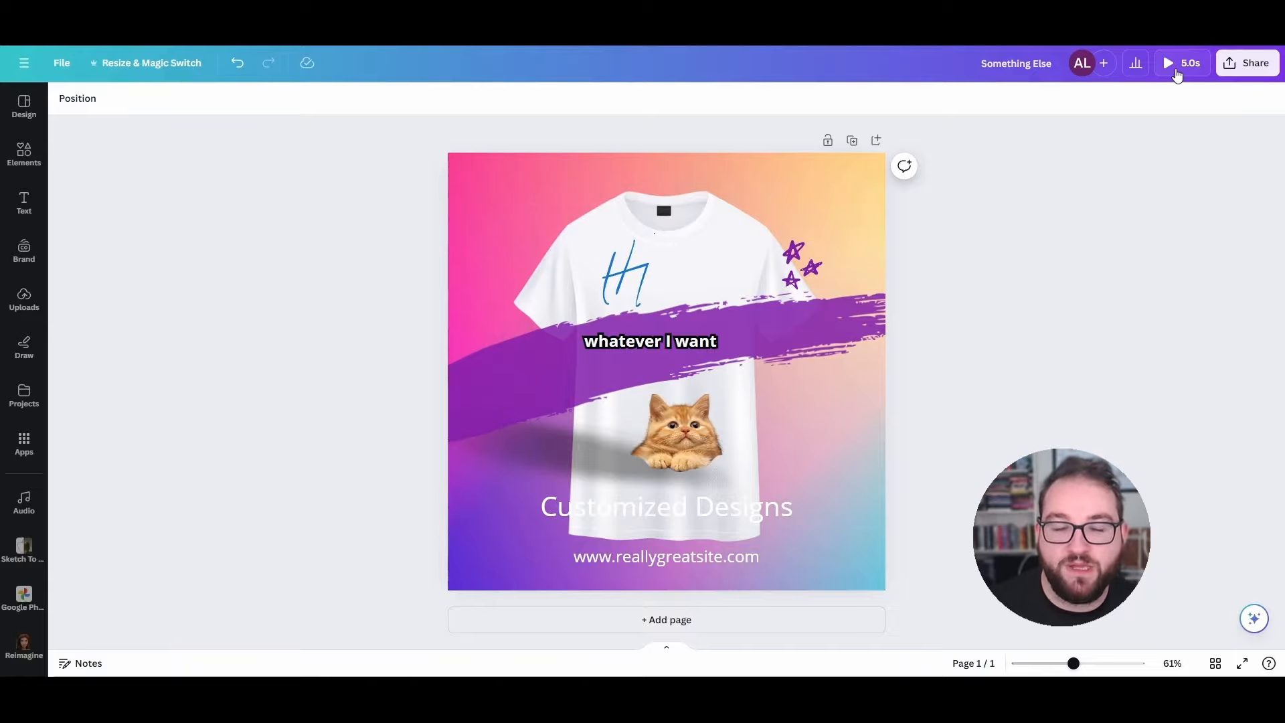
# - Delete the animated "whatever I want" text from the T-shirt design
pyautogui.click(677, 341)
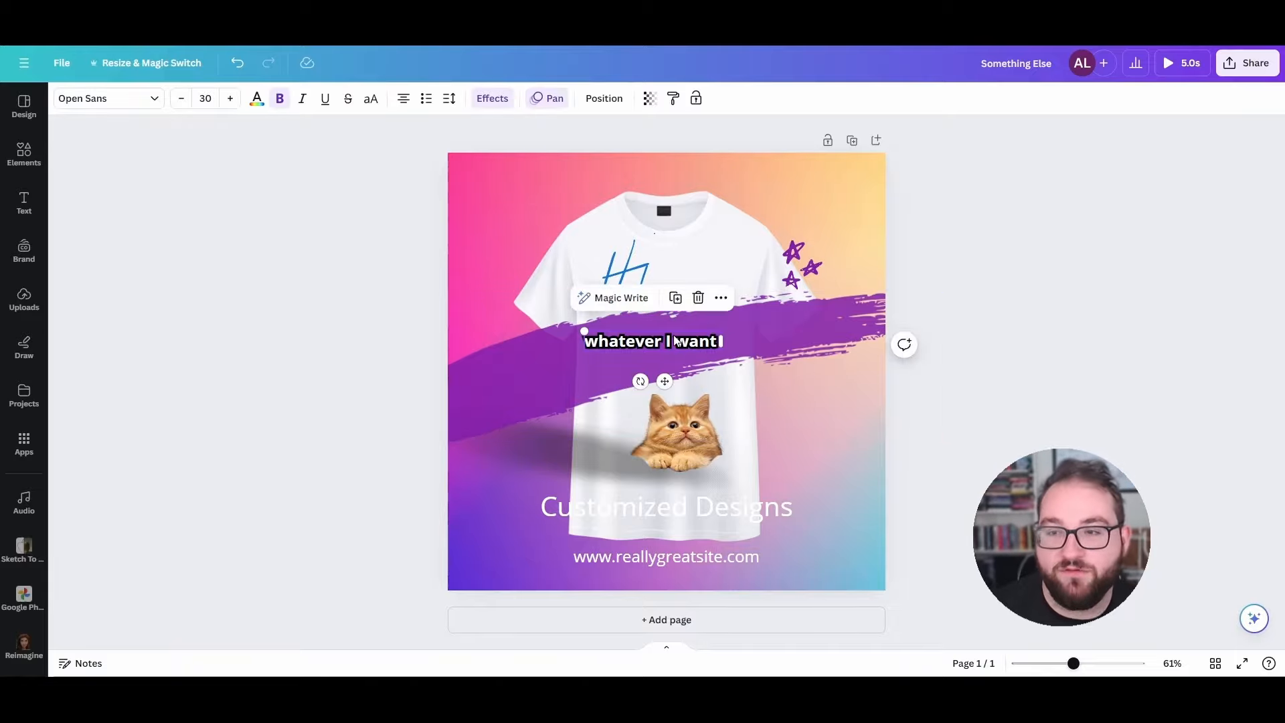
pyautogui.press('Delete')
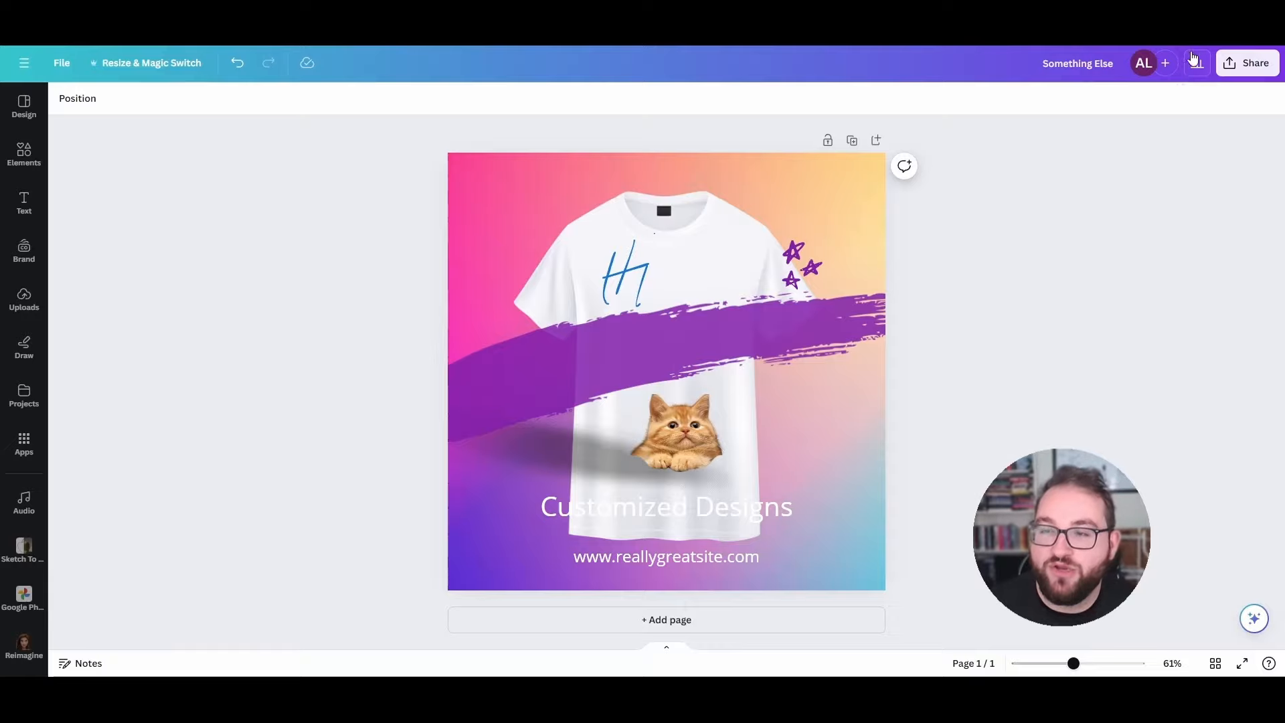
# - Look through all sharing and publishing options for the design, including the social media destinations
pyautogui.click(1247, 63)
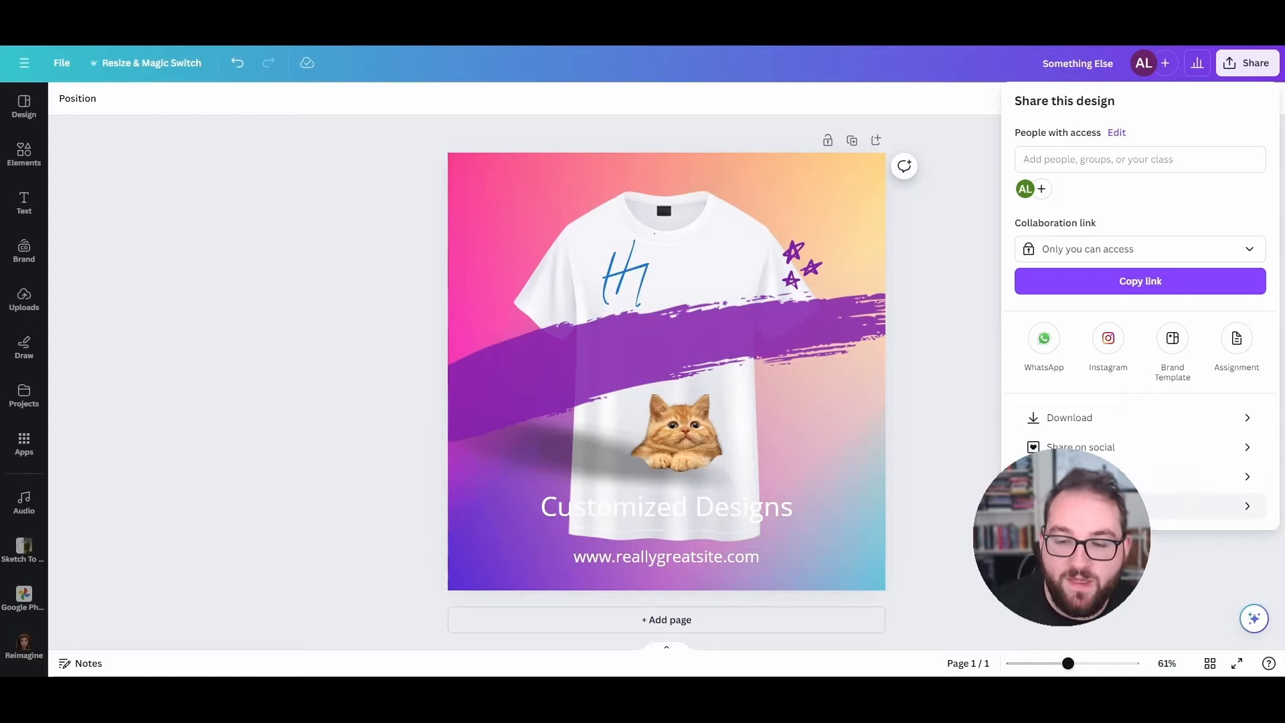
pyautogui.click(1098, 505)
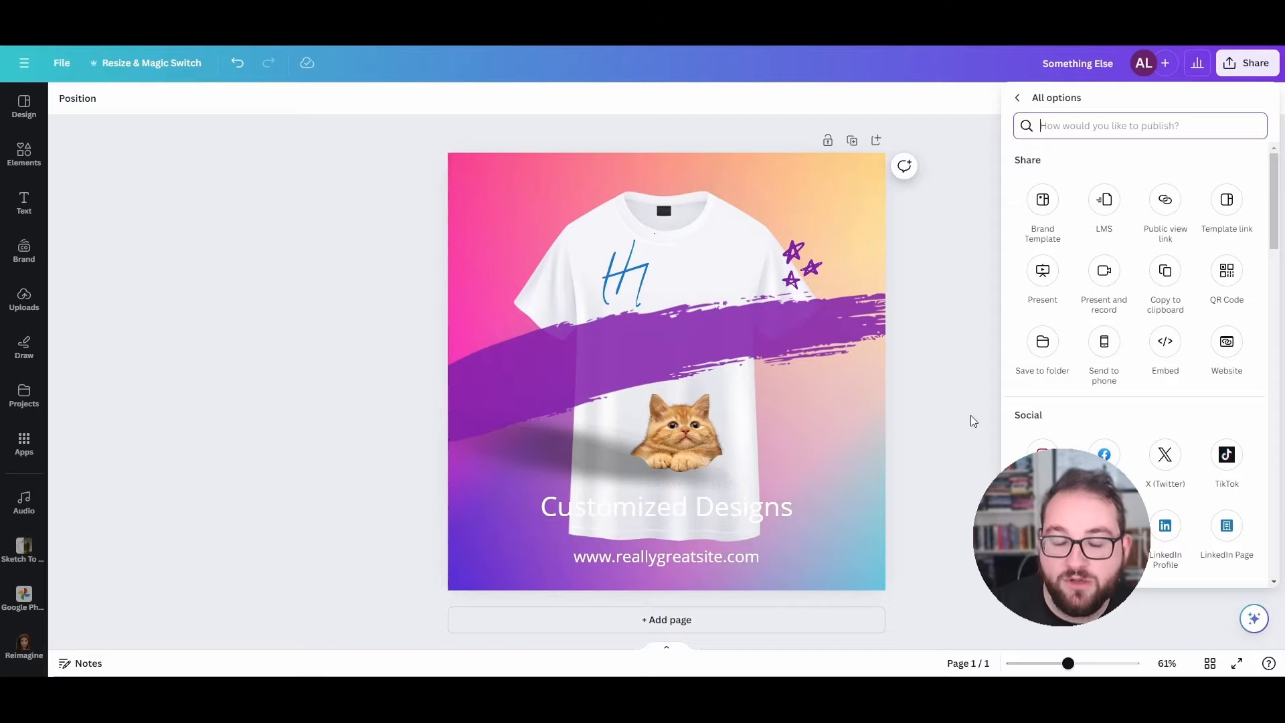
pyautogui.scroll(-2, 1049, 335)
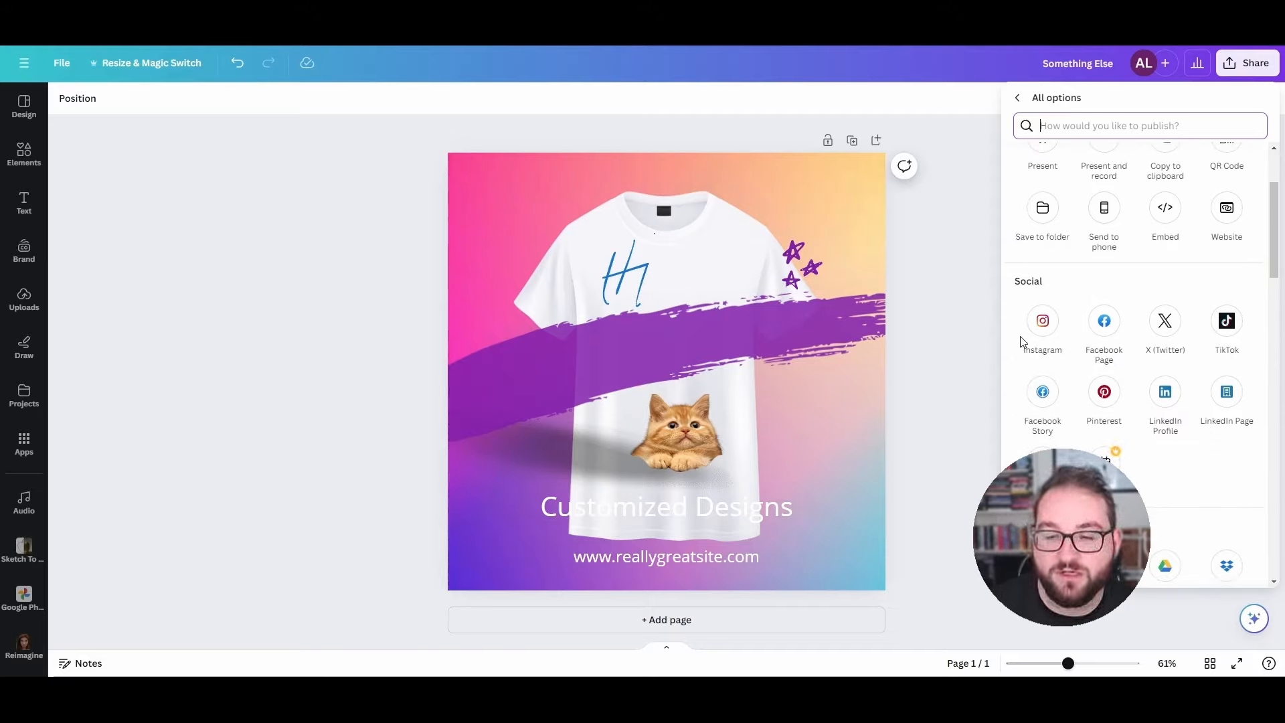
pyautogui.click(968, 393)
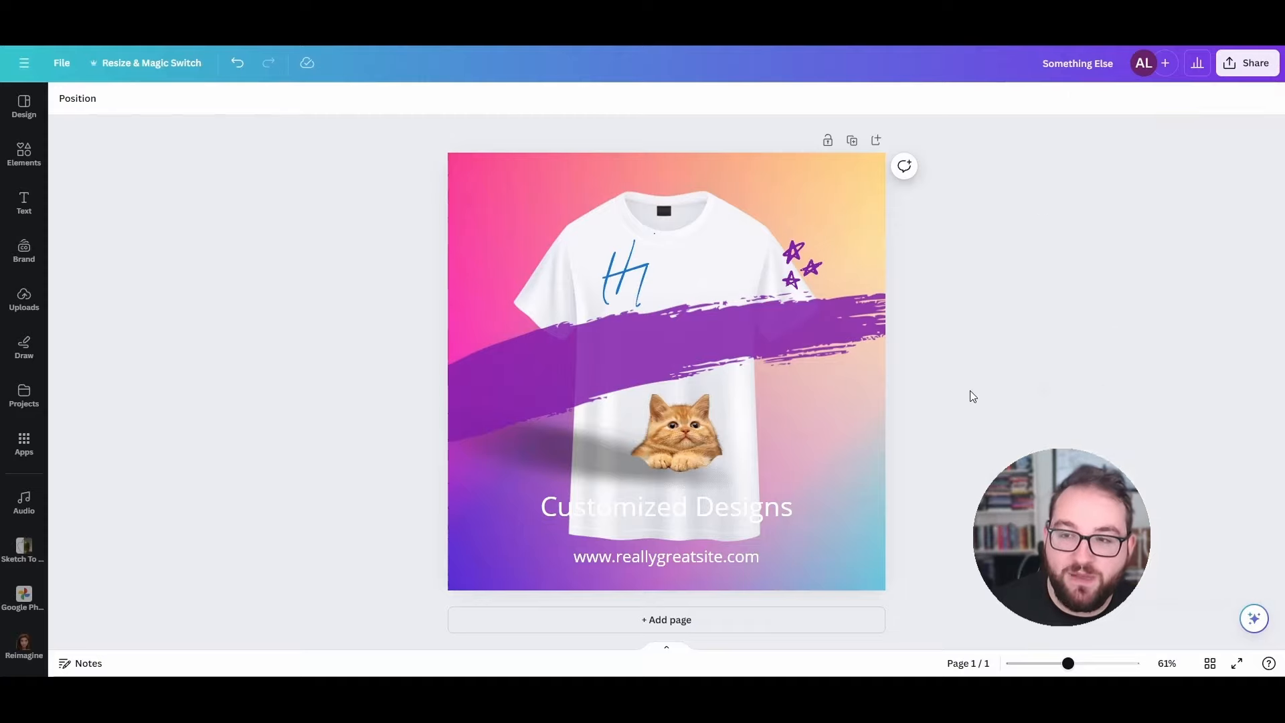
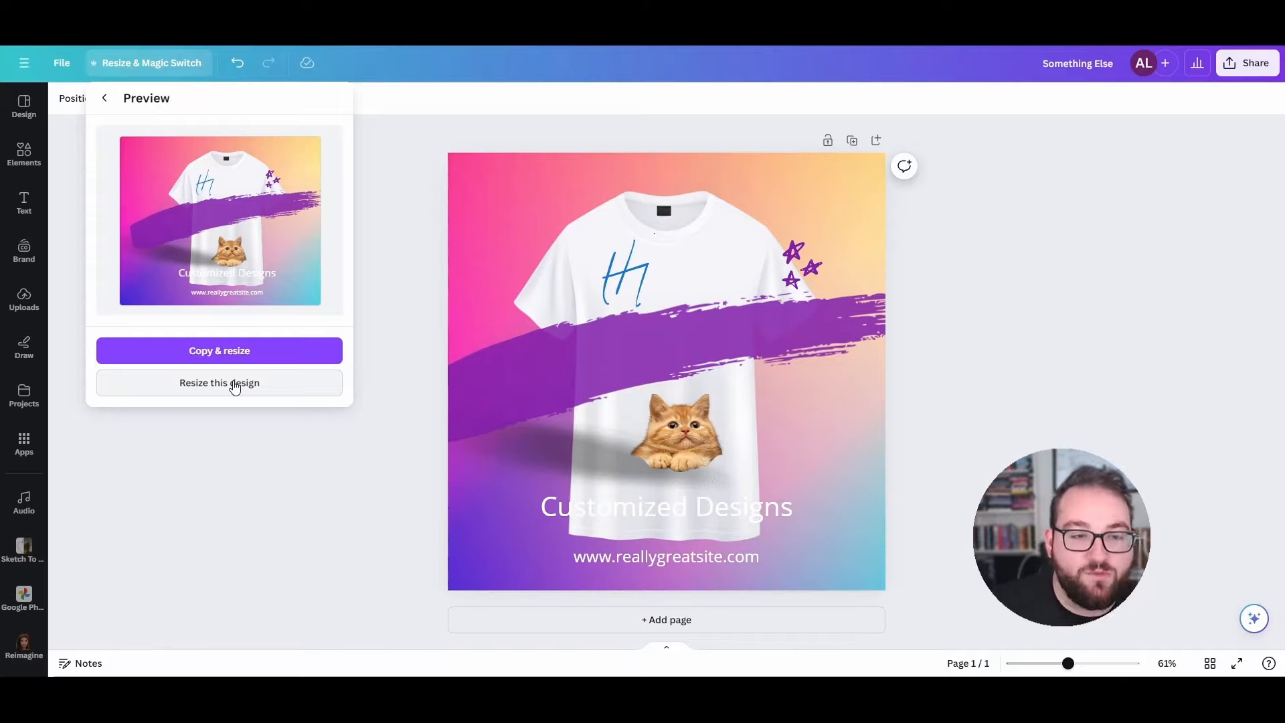
# - Create a copy of the design resized to a Facebook Post and open the copy
pyautogui.click(243, 351)
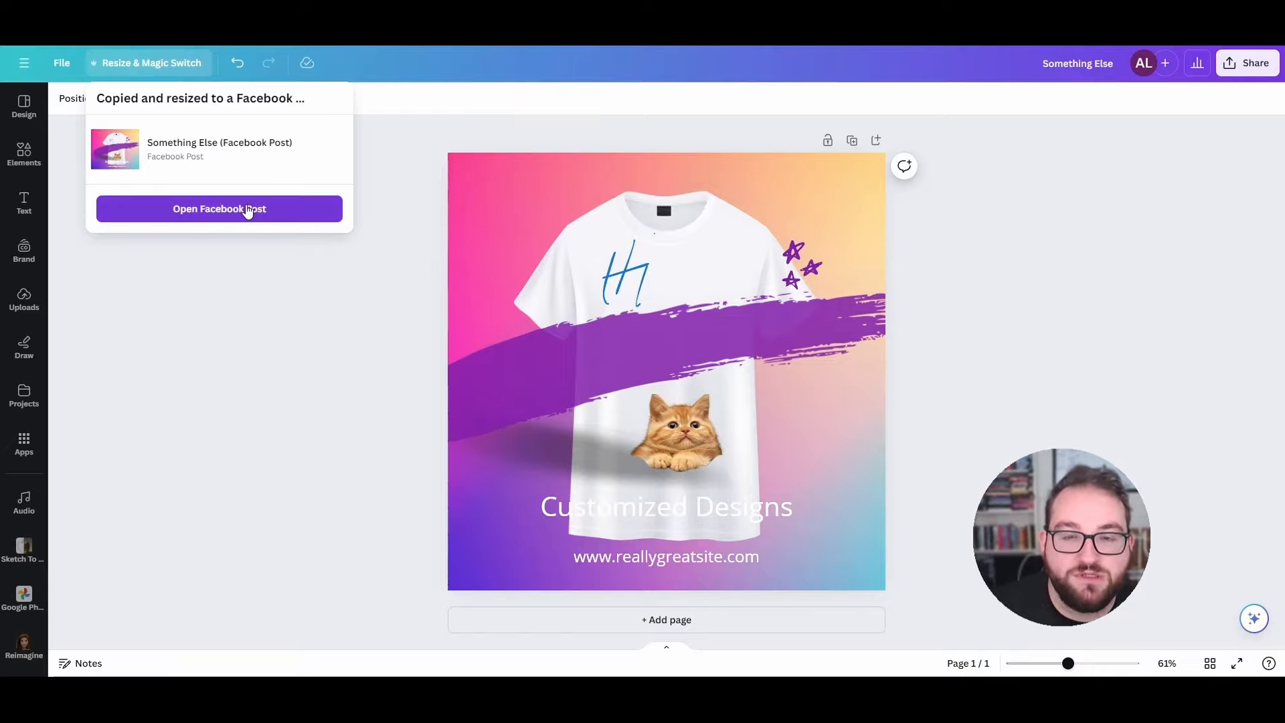
pyautogui.click(247, 210)
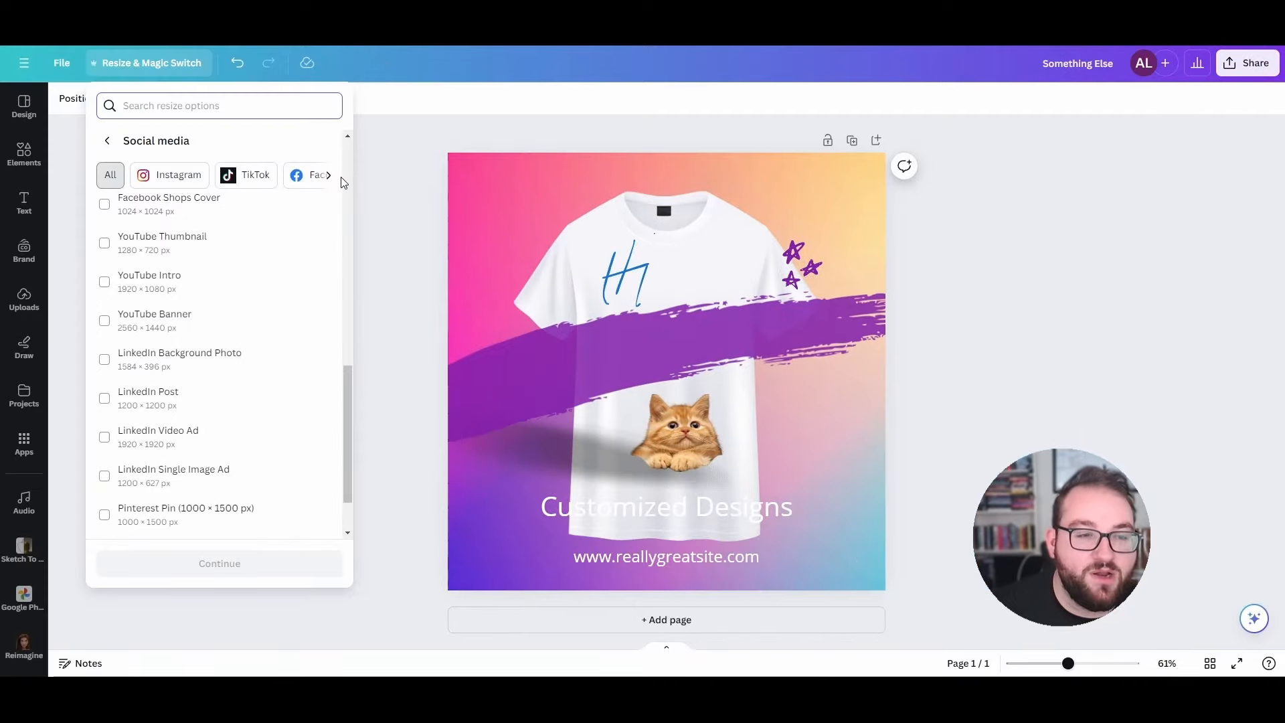
# - Create a copy of the design resized to a YouTube Thumbnail of 1280 × 720 px and open it to check the layout
pyautogui.click(330, 178)
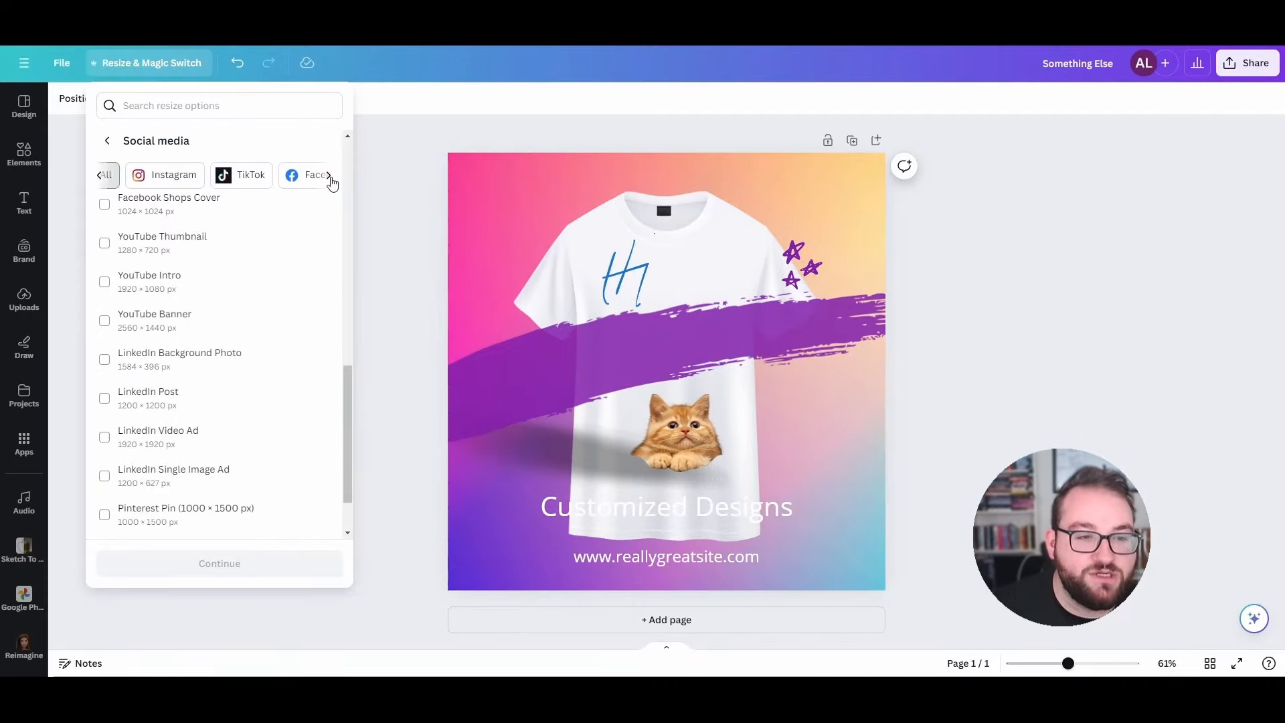
pyautogui.click(221, 178)
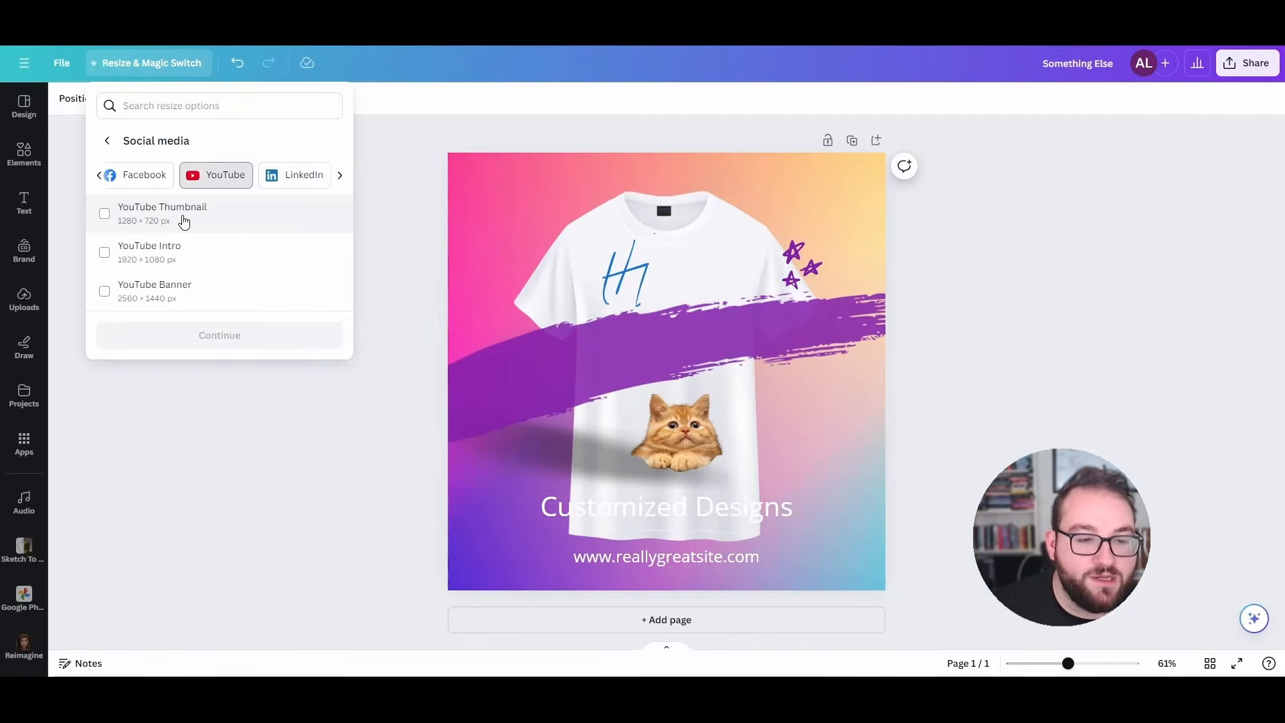
pyautogui.click(184, 222)
pyautogui.click(219, 356)
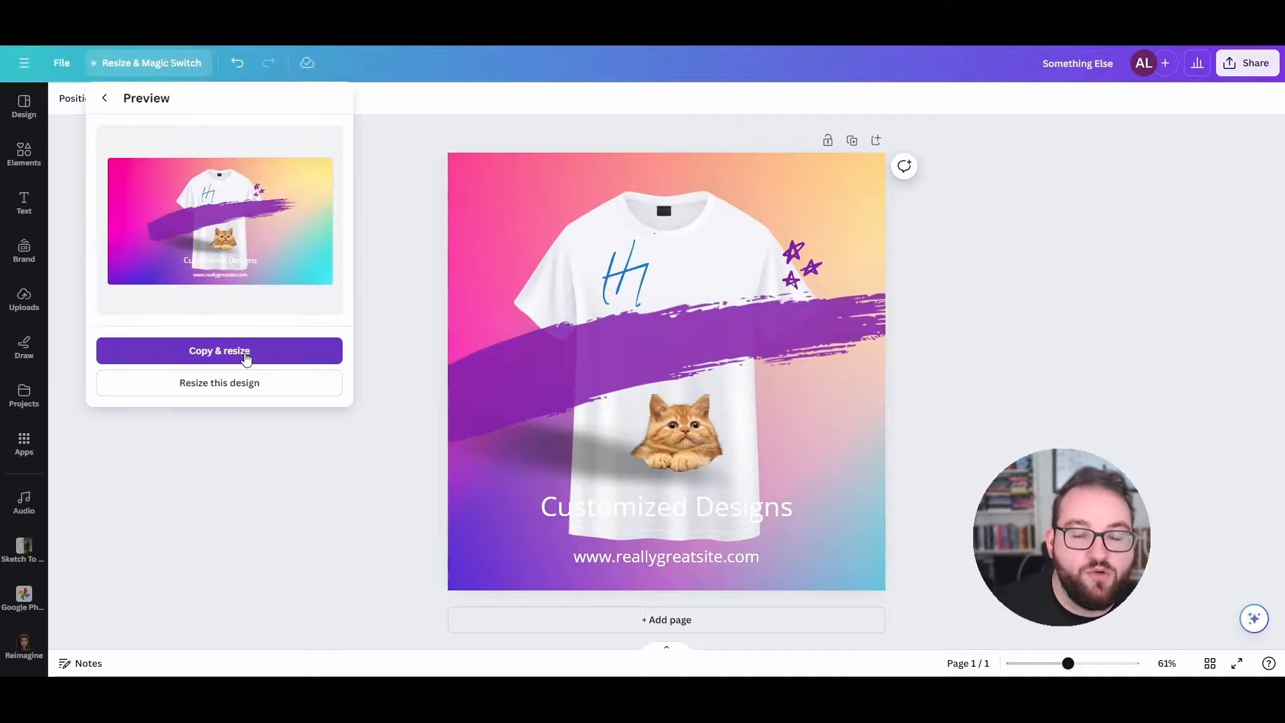
pyautogui.click(246, 351)
pyautogui.click(250, 212)
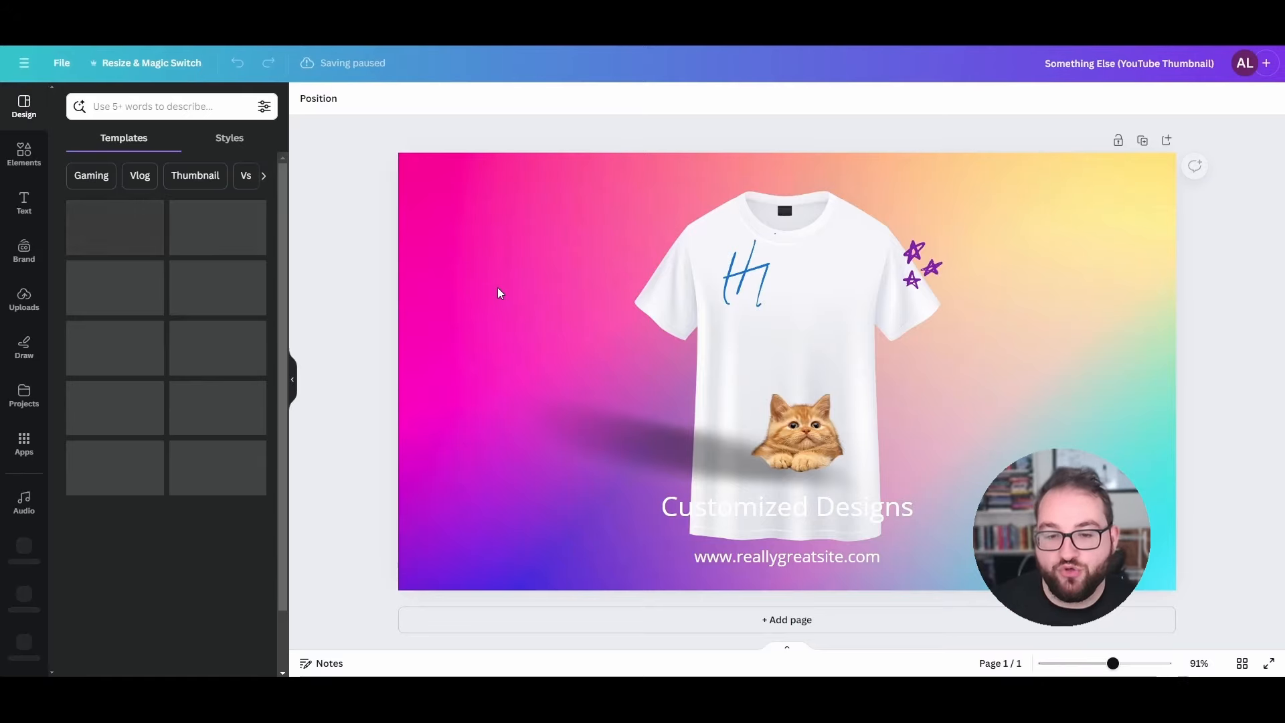
pyautogui.click(701, 270)
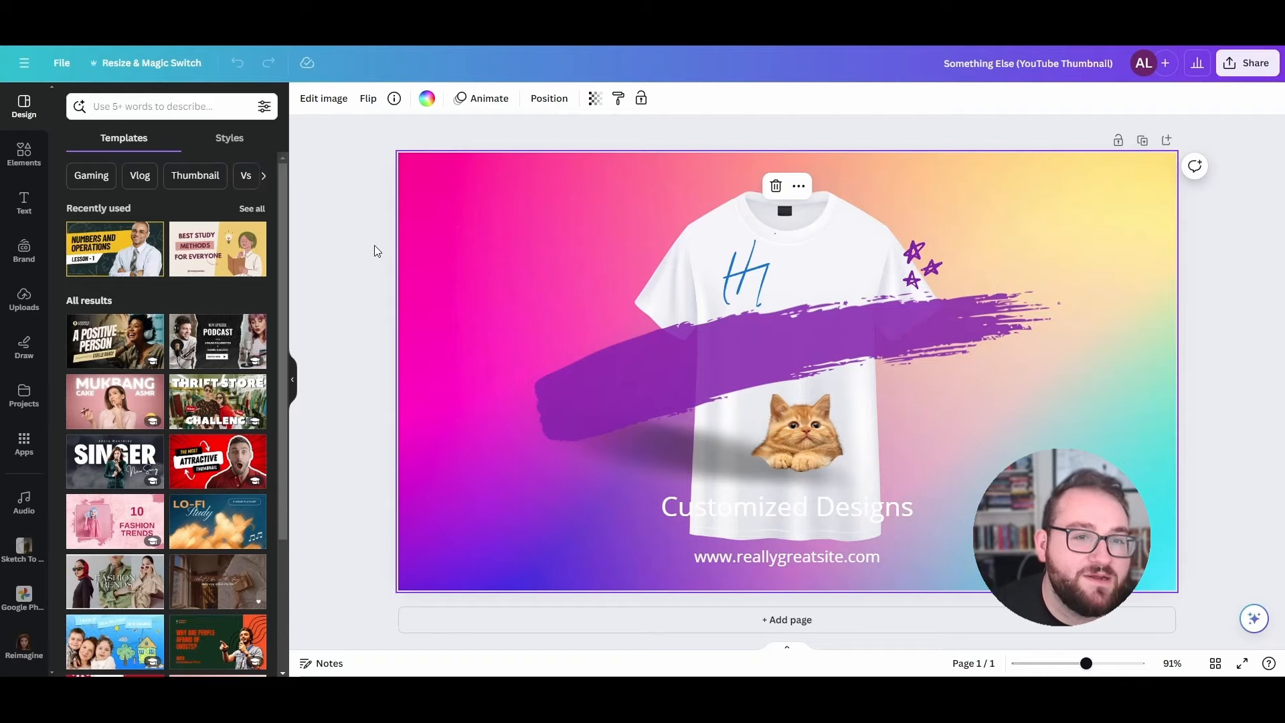
pyautogui.click(305, 215)
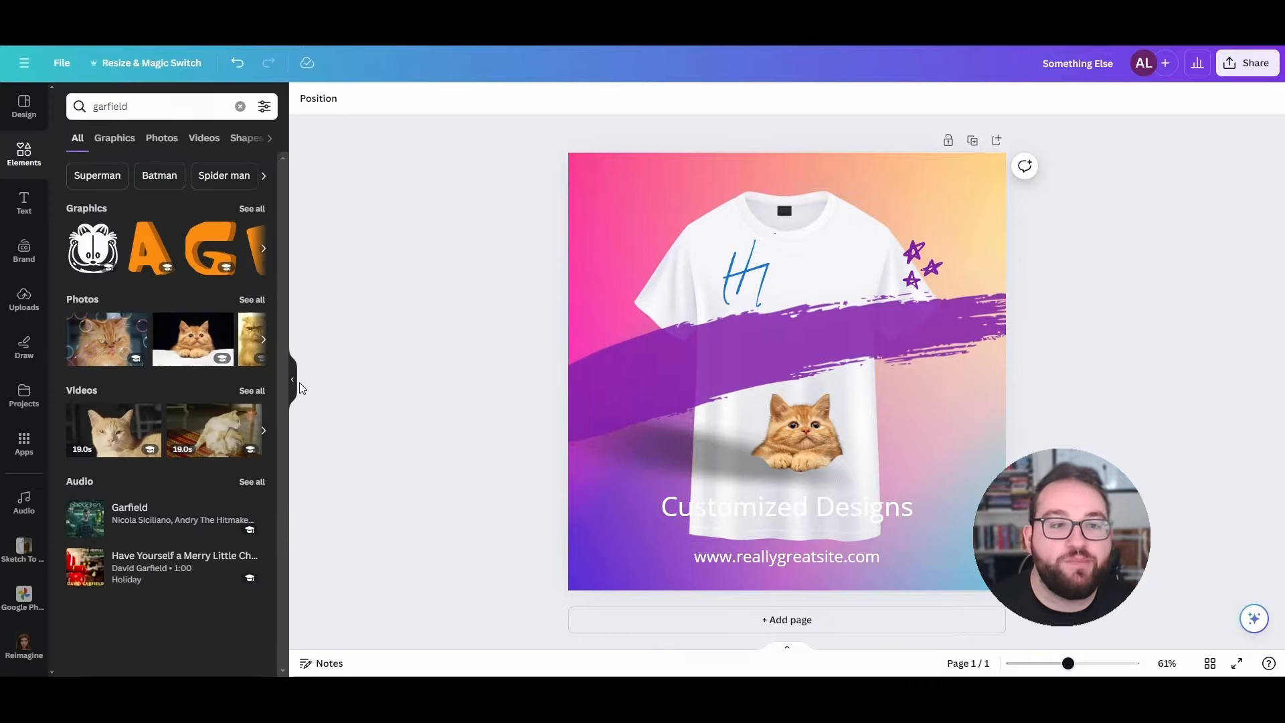
# - Open the image editing options for the fairground photo and look through its effects and adjustment settings
pyautogui.click(301, 389)
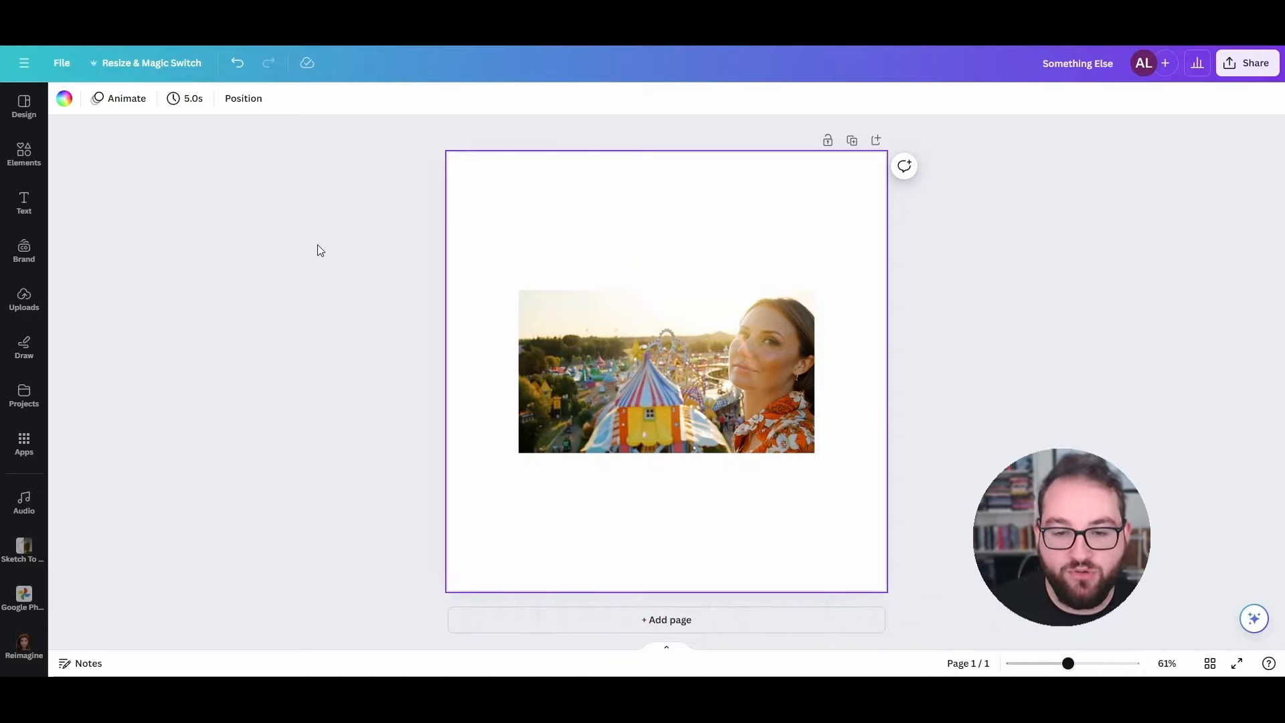
pyautogui.click(739, 381)
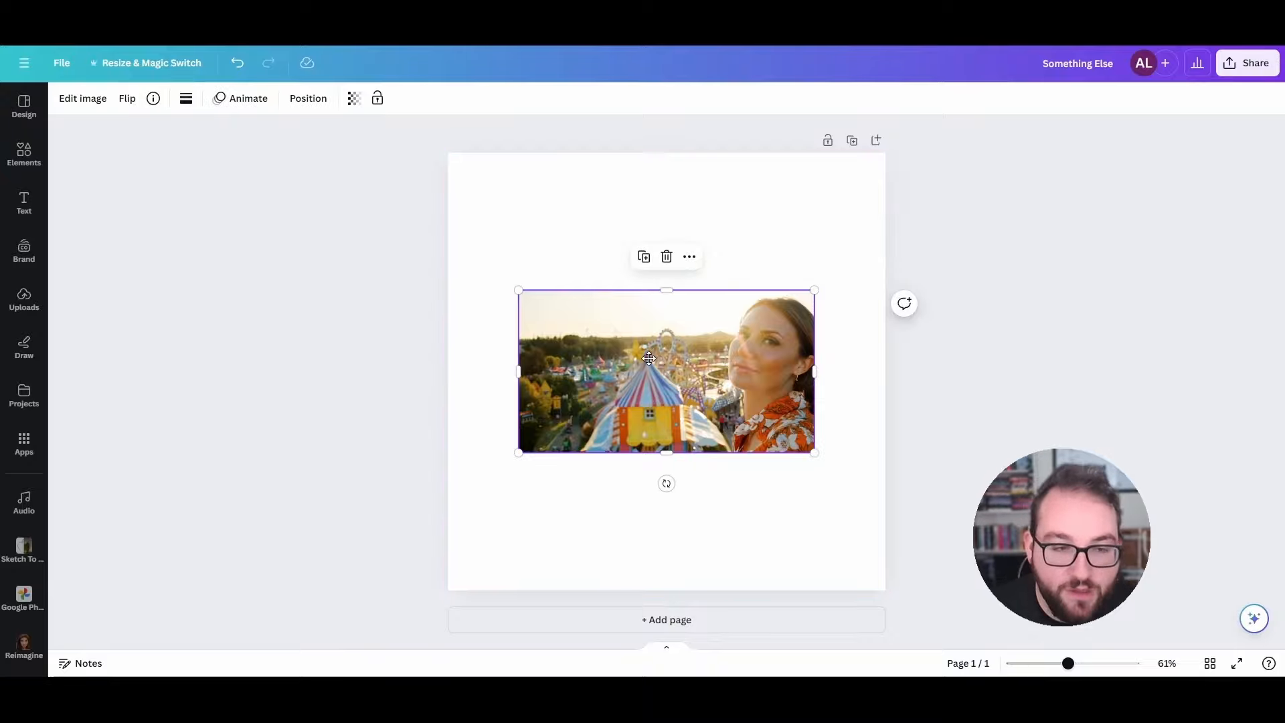
pyautogui.doubleClick(740, 380)
pyautogui.click(509, 315)
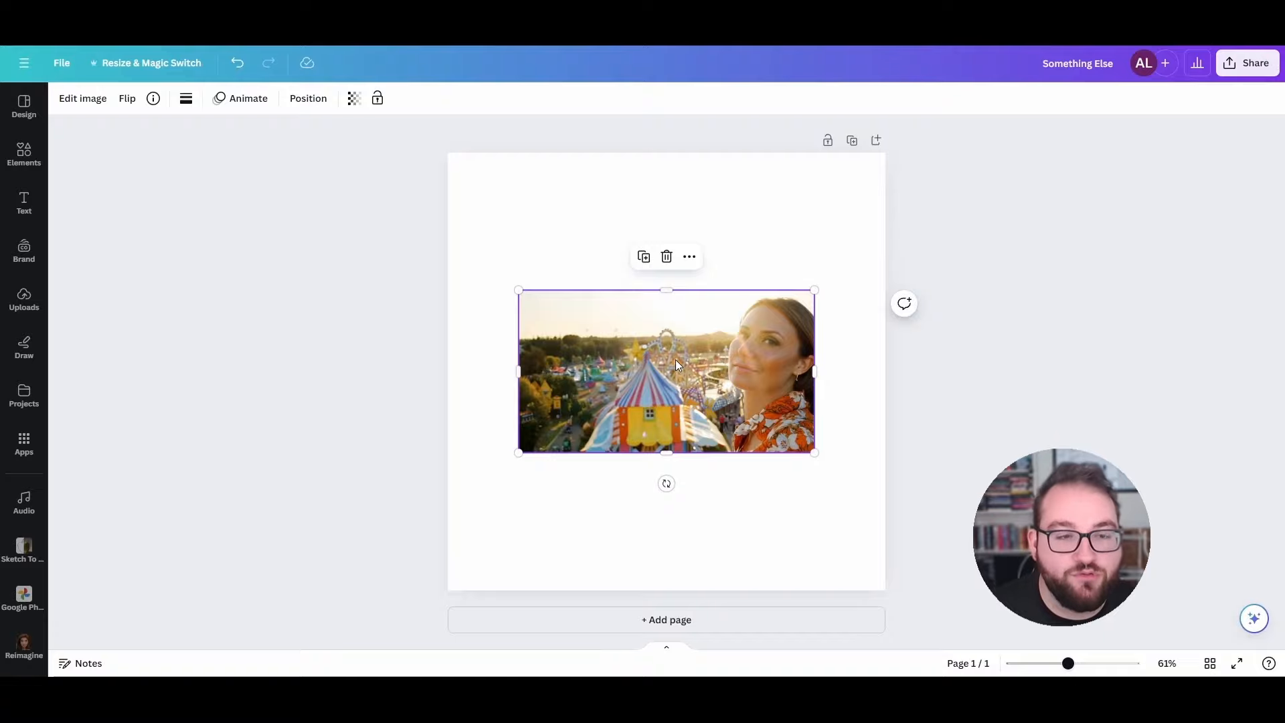
pyautogui.click(82, 99)
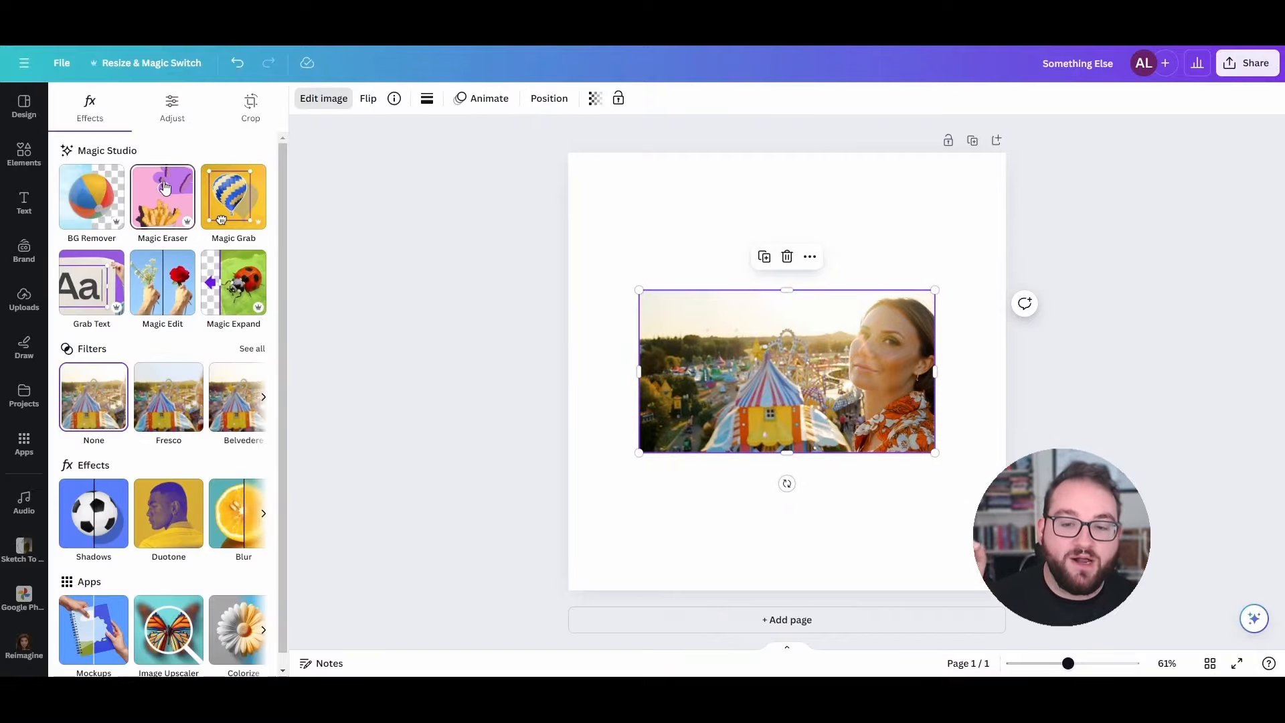
pyautogui.click(151, 122)
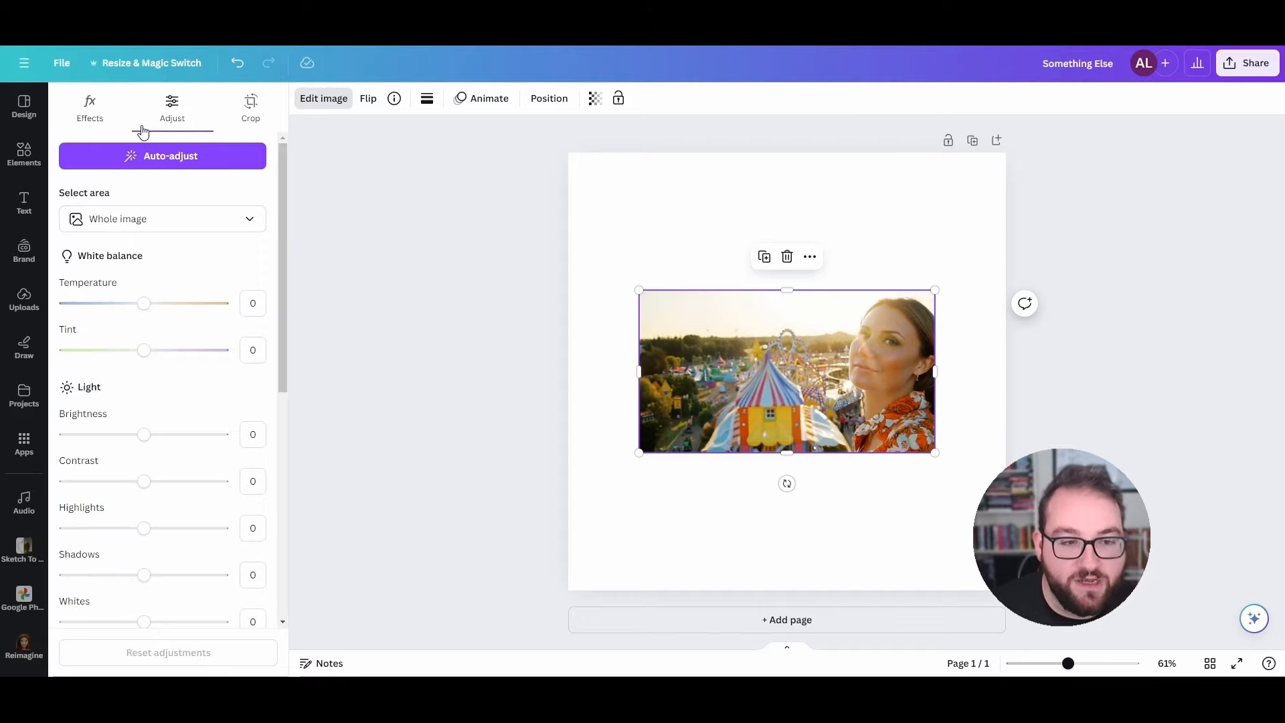
pyautogui.click(100, 122)
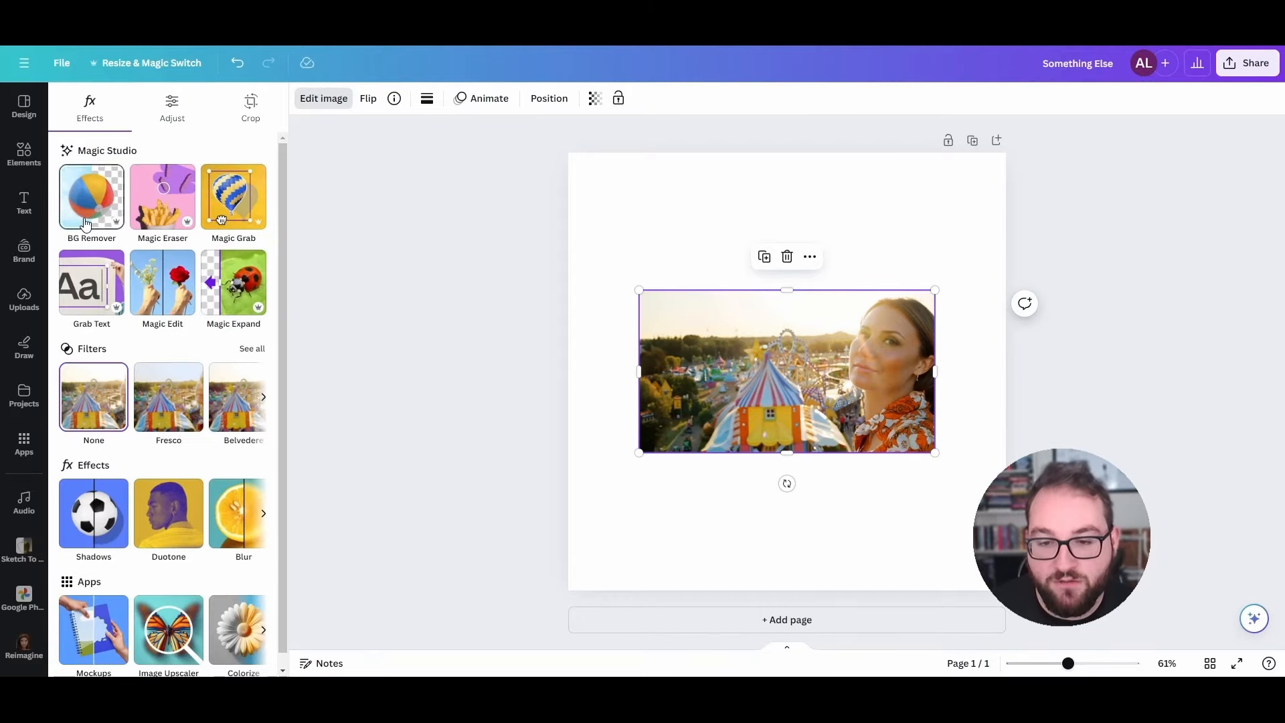
# - Erase the striped circus tent from the fairground photo with the Magic Eraser brush at size 100
pyautogui.click(91, 197)
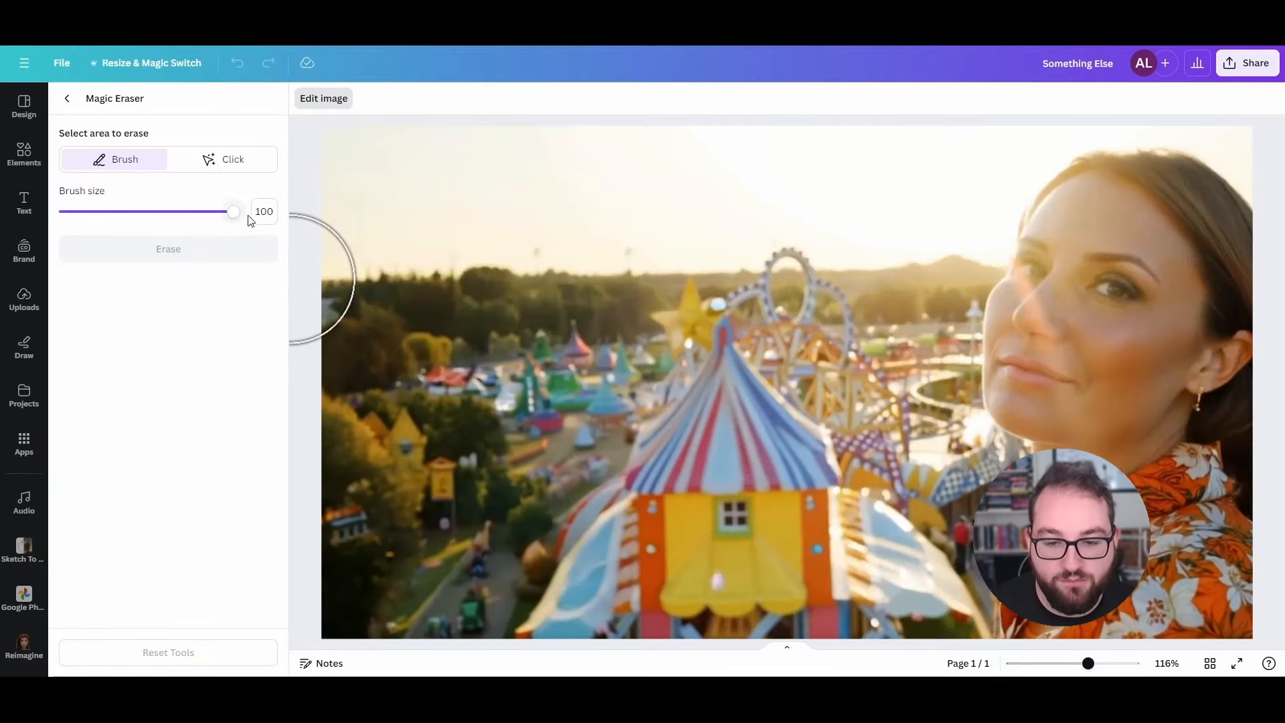
pyautogui.moveTo(850, 583)
pyautogui.mouseDown()
pyautogui.moveTo(838, 443)
pyautogui.moveTo(624, 308)
pyautogui.moveTo(700, 523)
pyautogui.moveTo(704, 395)
pyautogui.moveTo(731, 518)
pyautogui.moveTo(656, 585)
pyautogui.moveTo(741, 558)
pyautogui.moveTo(603, 583)
pyautogui.moveTo(579, 609)
pyautogui.moveTo(559, 592)
pyautogui.mouseUp()
pyautogui.click(200, 249)
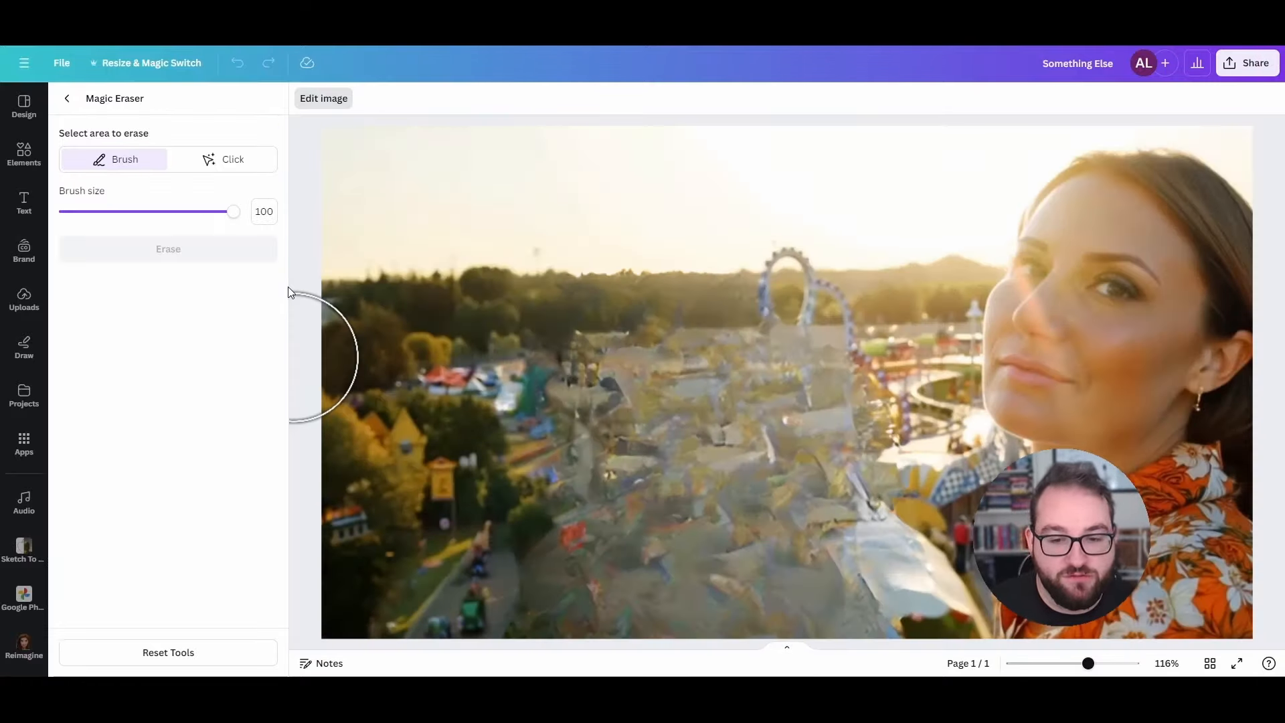
# - Erase the roller-coaster track and the woman from the photo using Magic Eraser's object selection mode
pyautogui.click(227, 160)
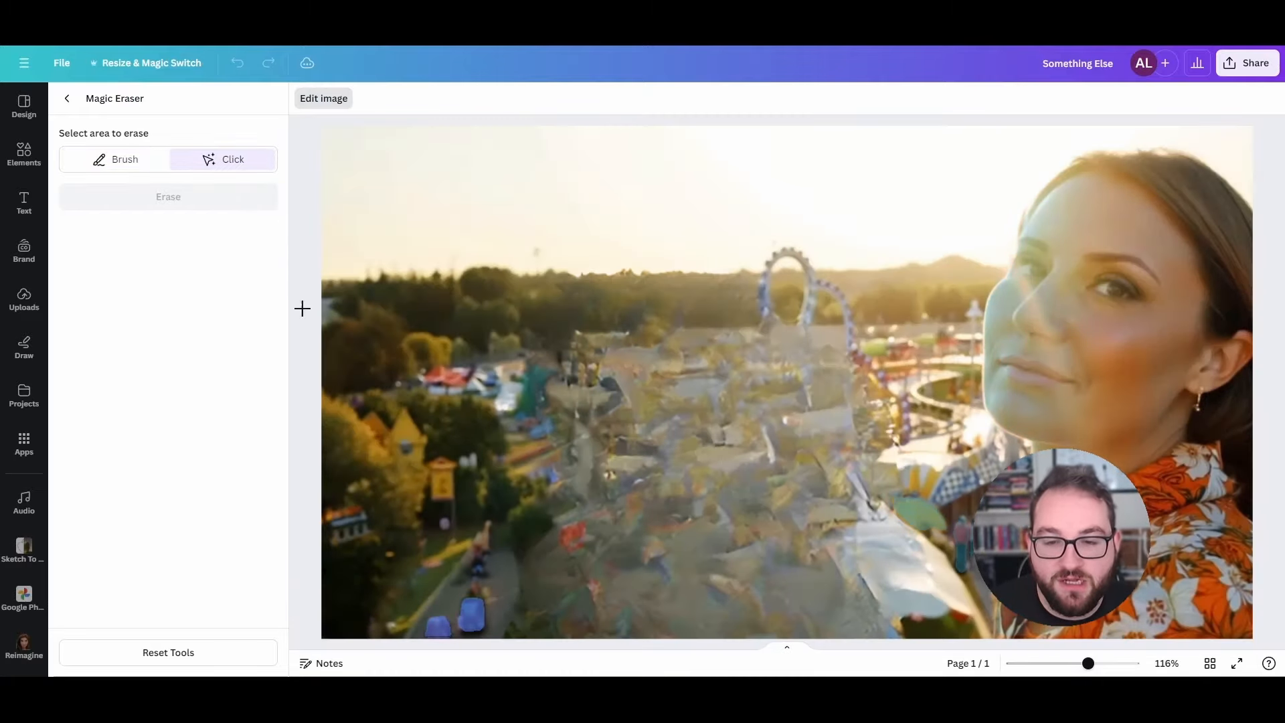
pyautogui.click(788, 253)
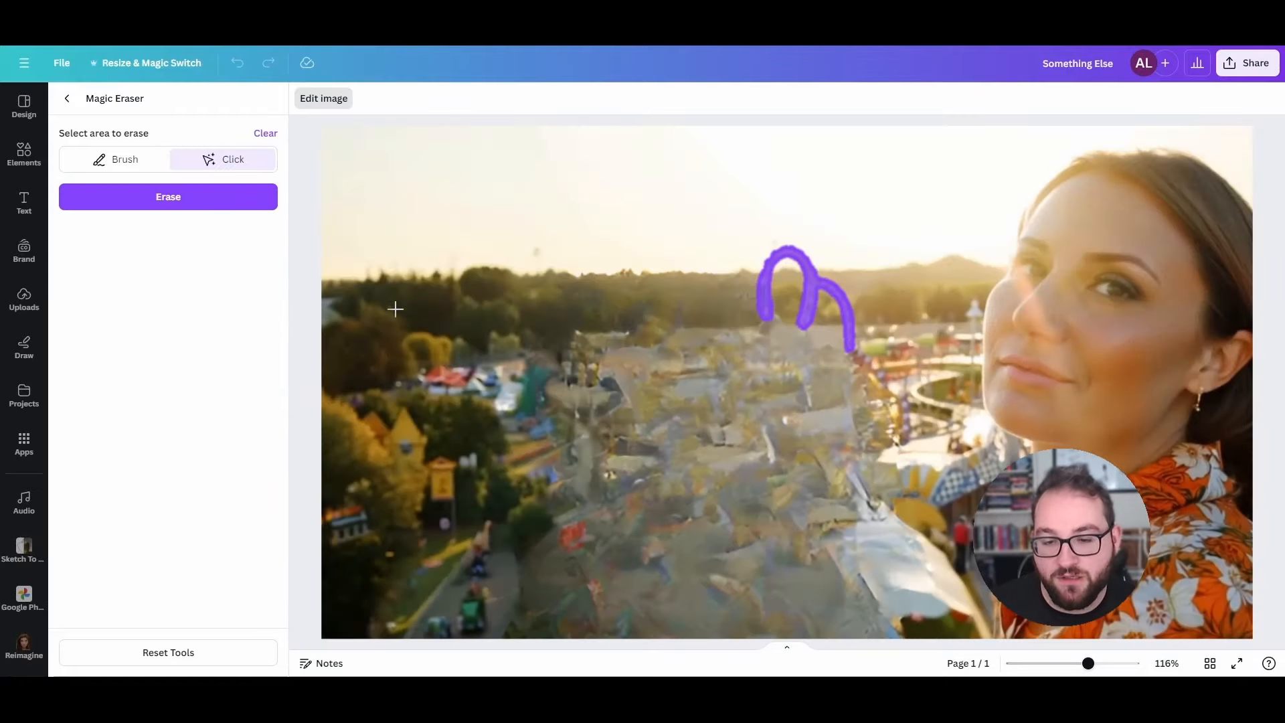
pyautogui.click(185, 203)
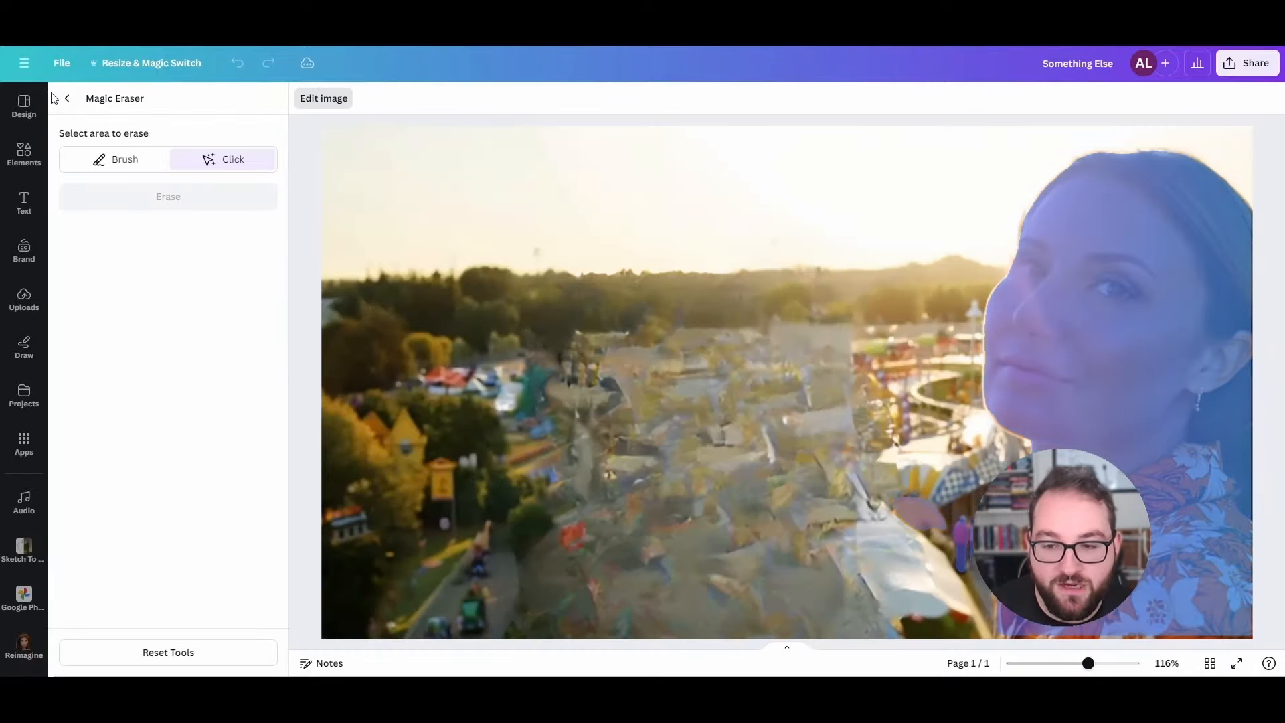
pyautogui.click(1119, 387)
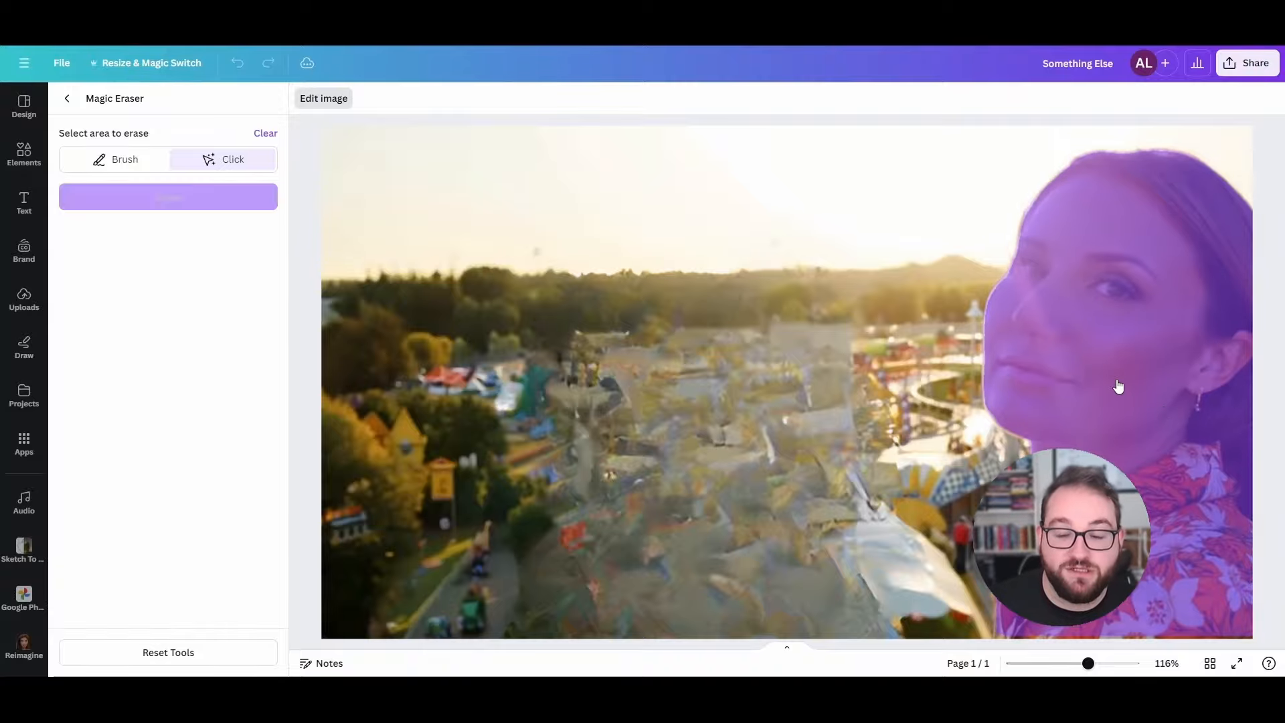
pyautogui.click(126, 200)
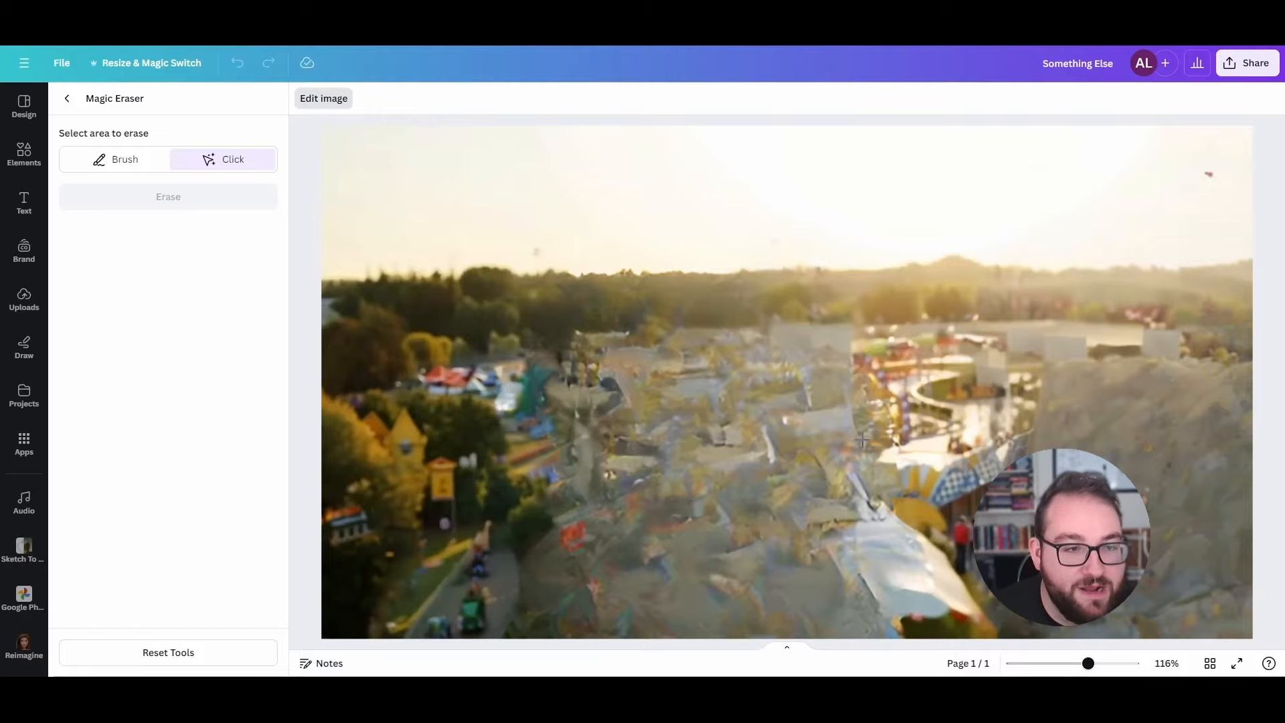
pyautogui.click(67, 98)
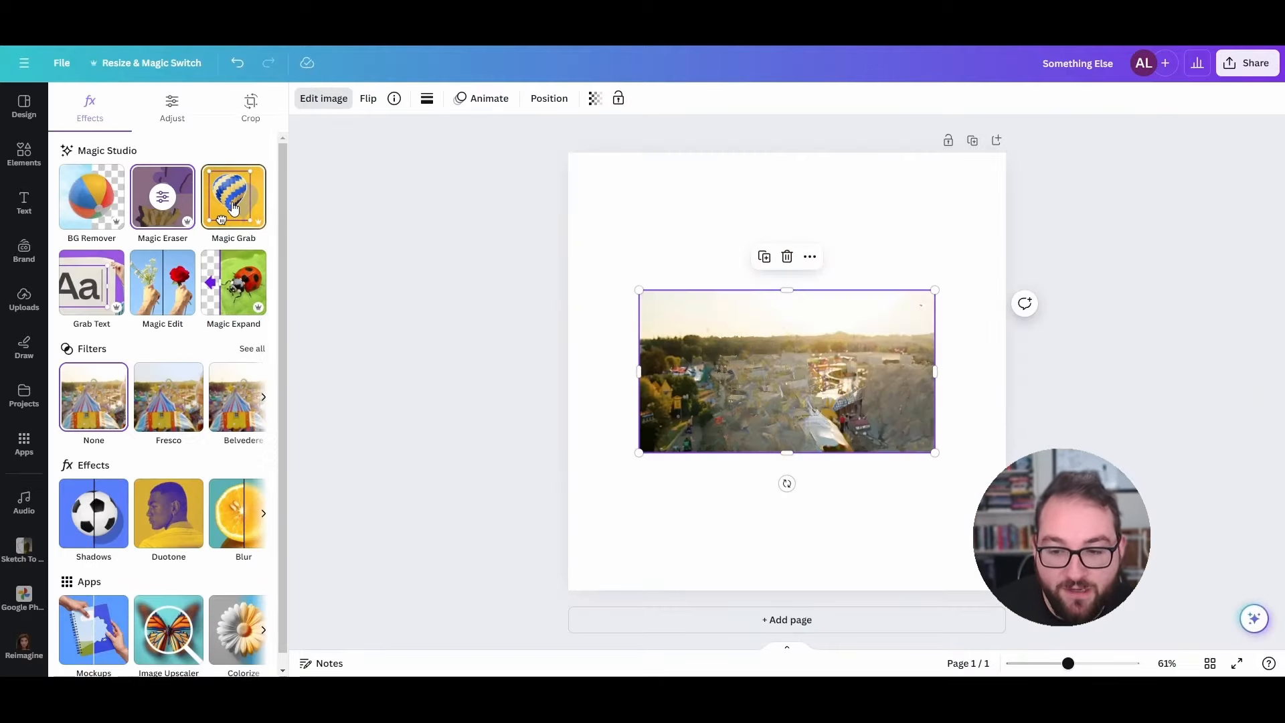
# - Generate "a funhouse" in the area where the woman was with Magic Edit and accept the castle-like variant
pyautogui.click(163, 282)
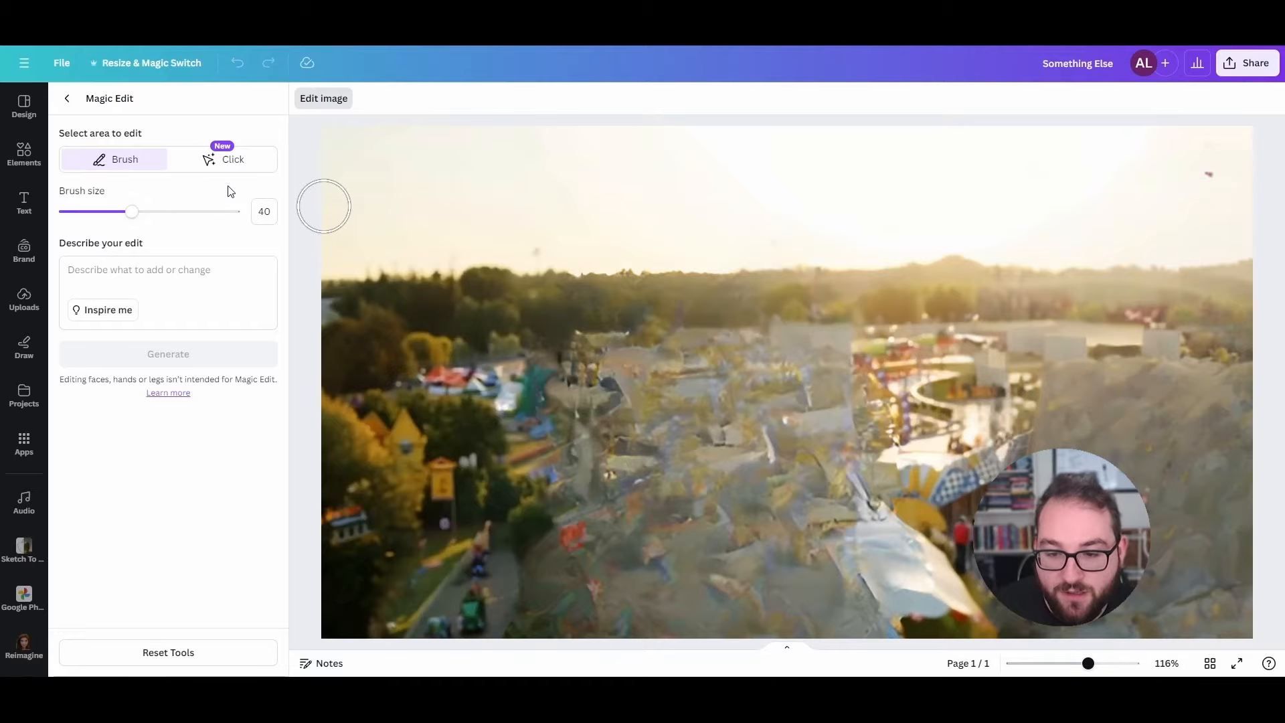
pyautogui.click(230, 161)
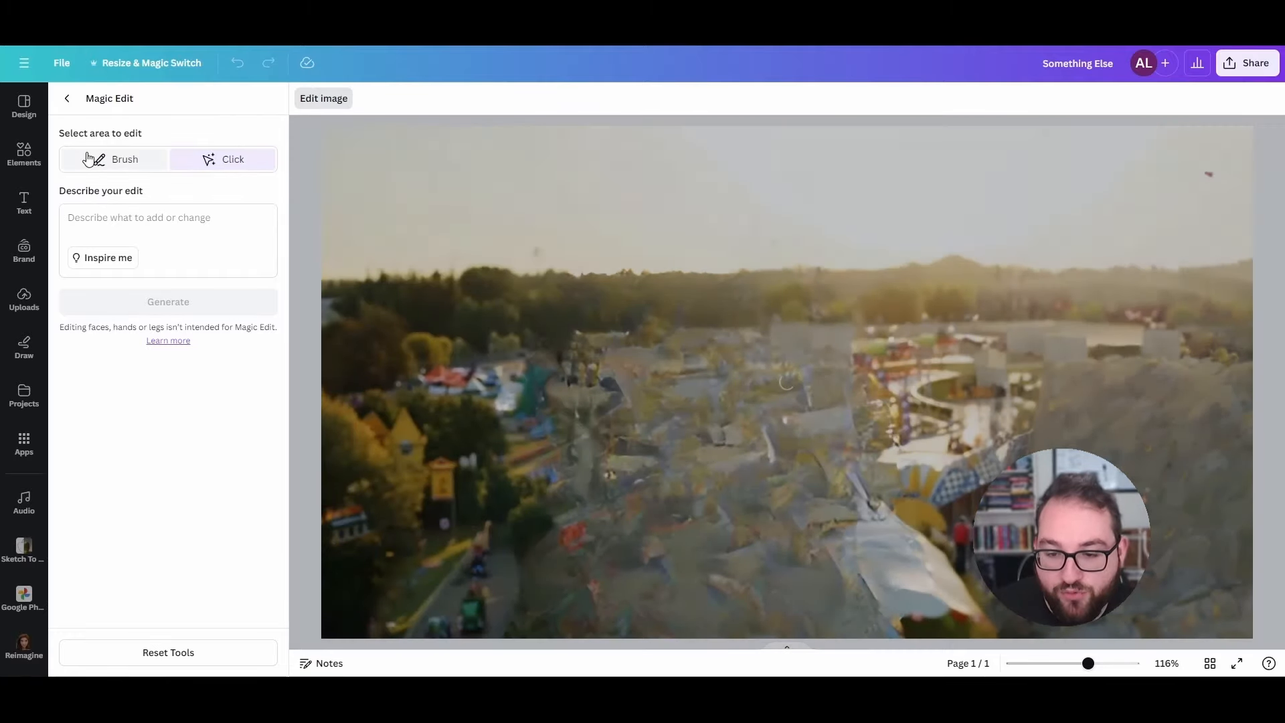
pyautogui.click(117, 159)
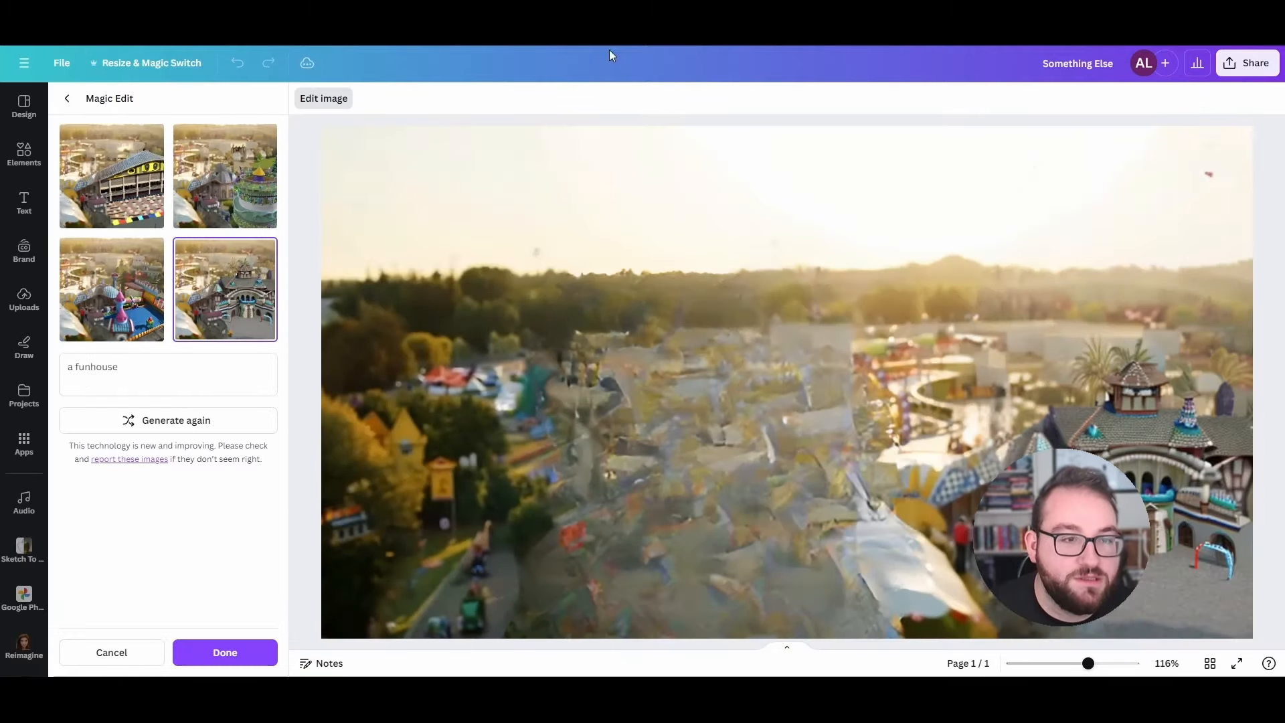
pyautogui.click(221, 653)
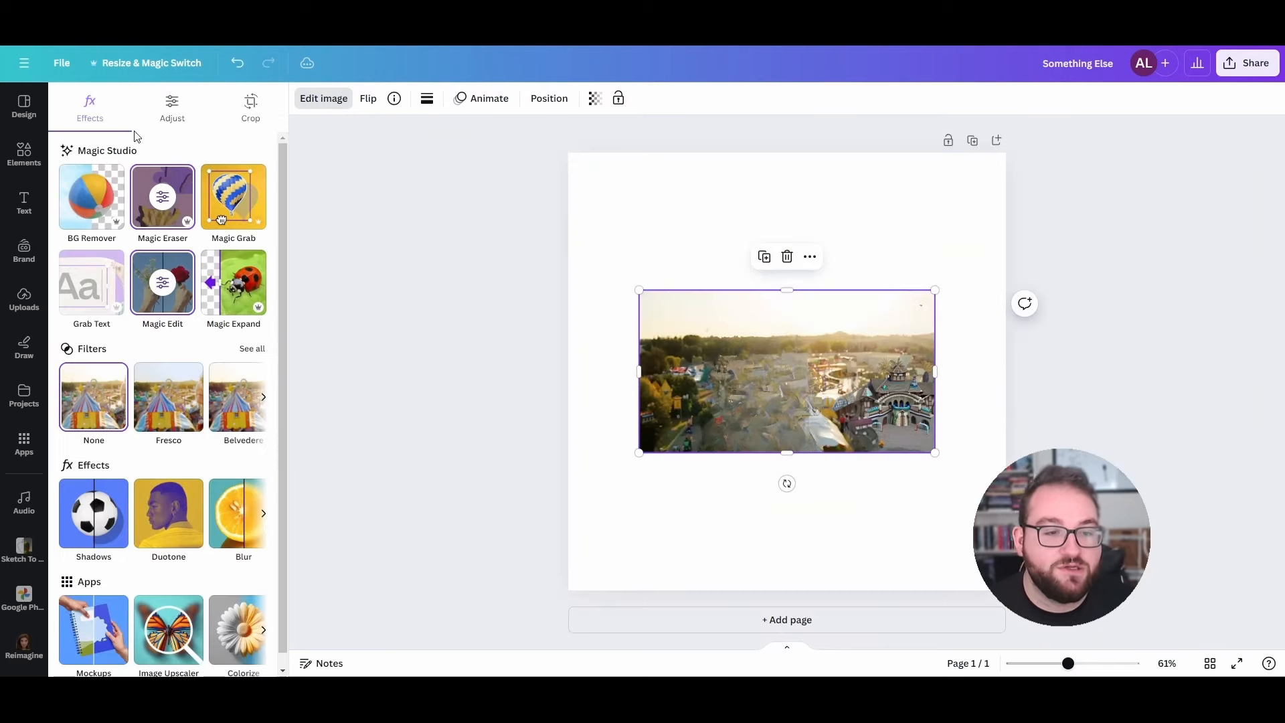
pyautogui.click(597, 251)
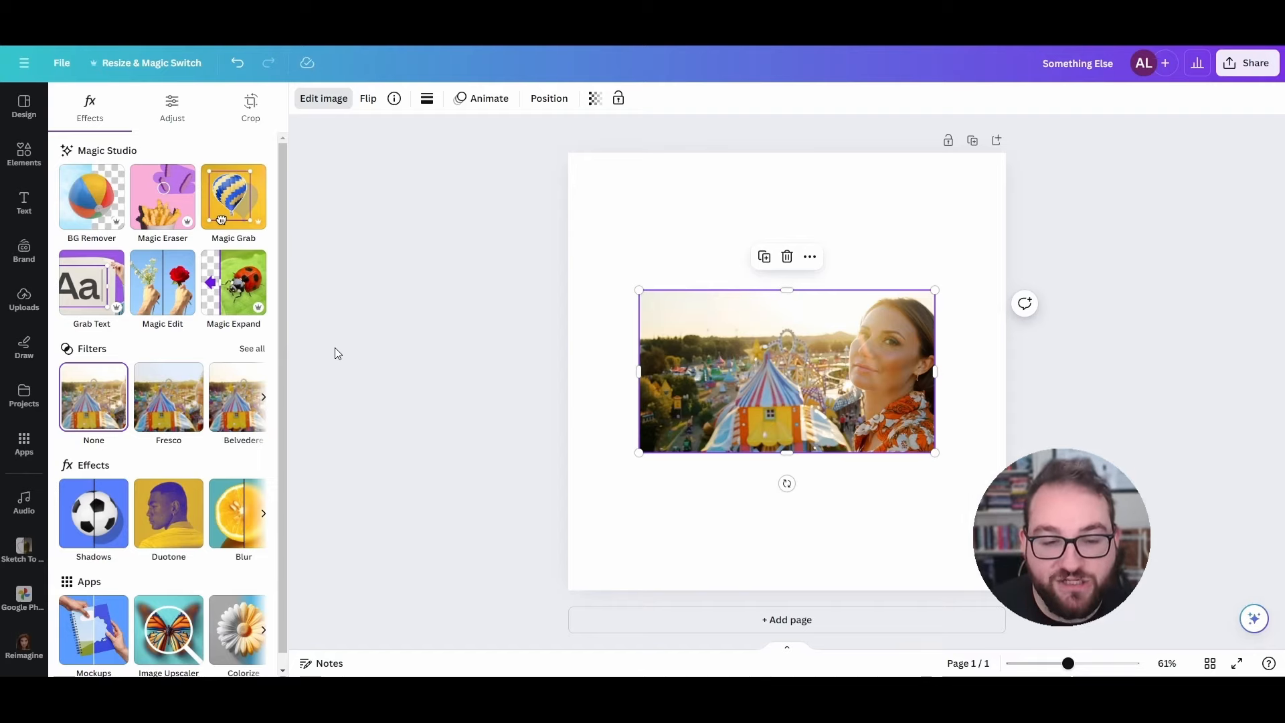
# - Extend the original fairground photo to the Whole Page size with Magic Expand
pyautogui.click(209, 302)
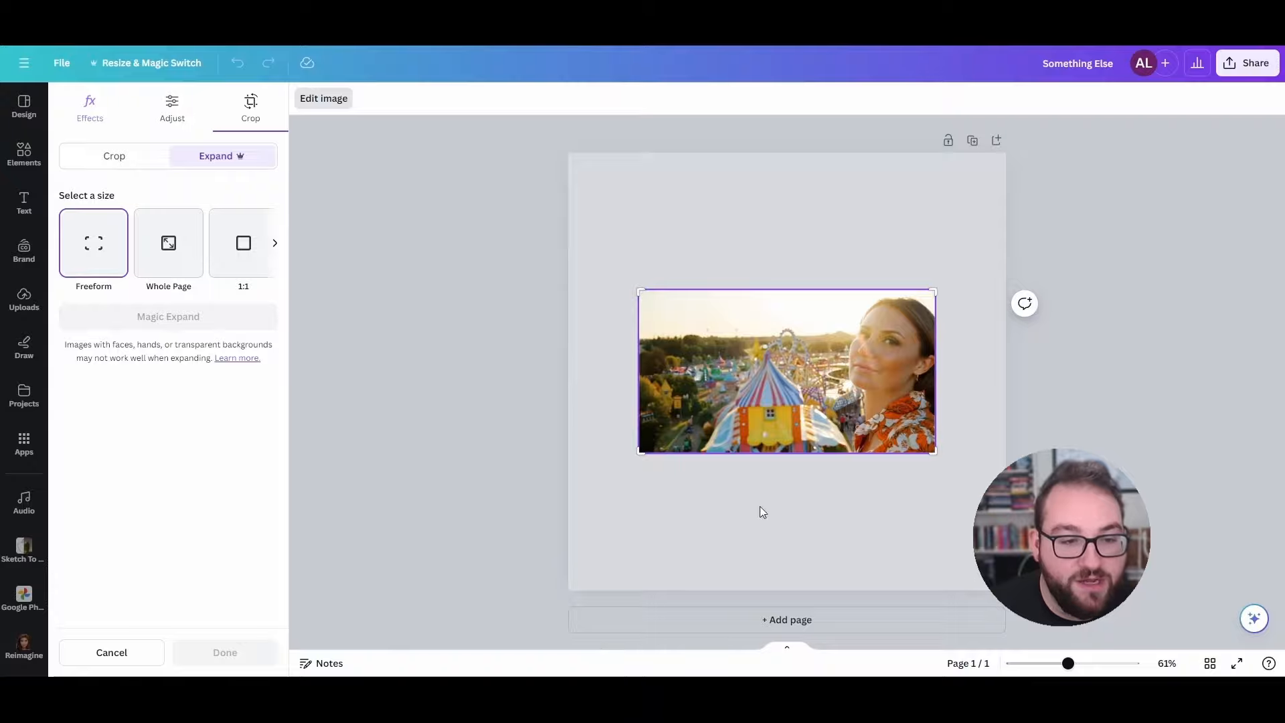
pyautogui.click(163, 264)
pyautogui.click(171, 316)
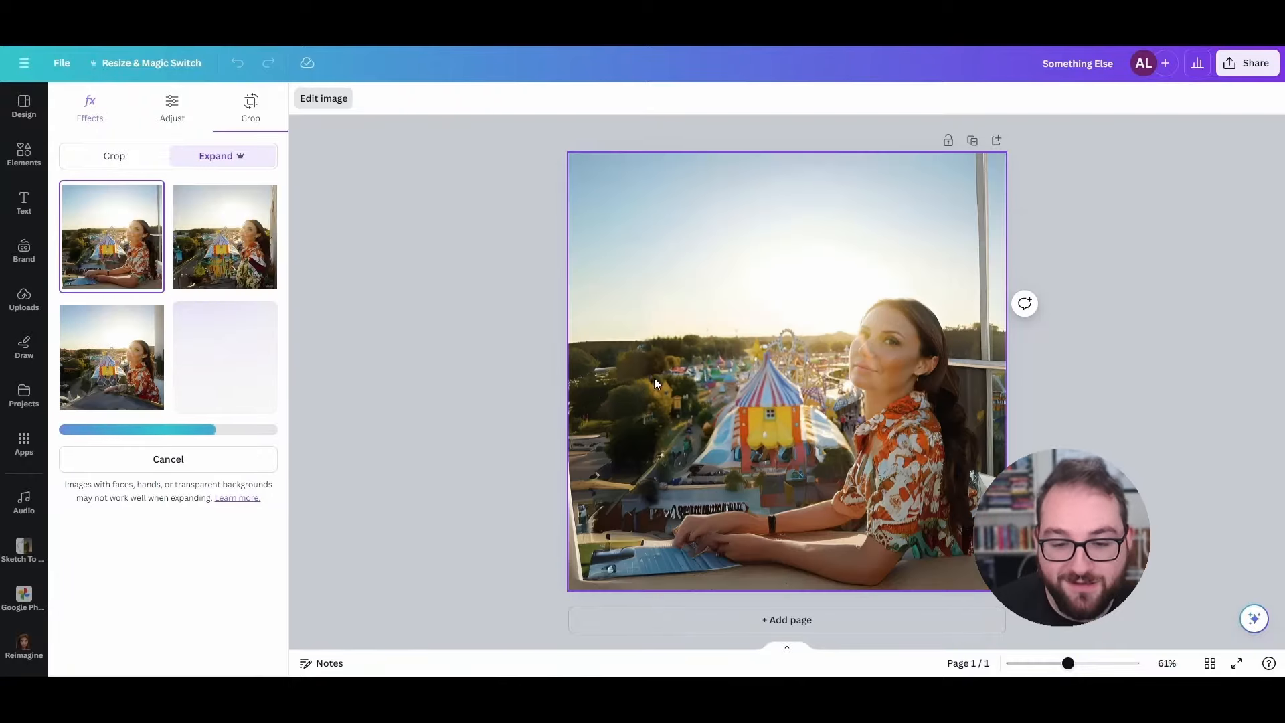
pyautogui.click(736, 530)
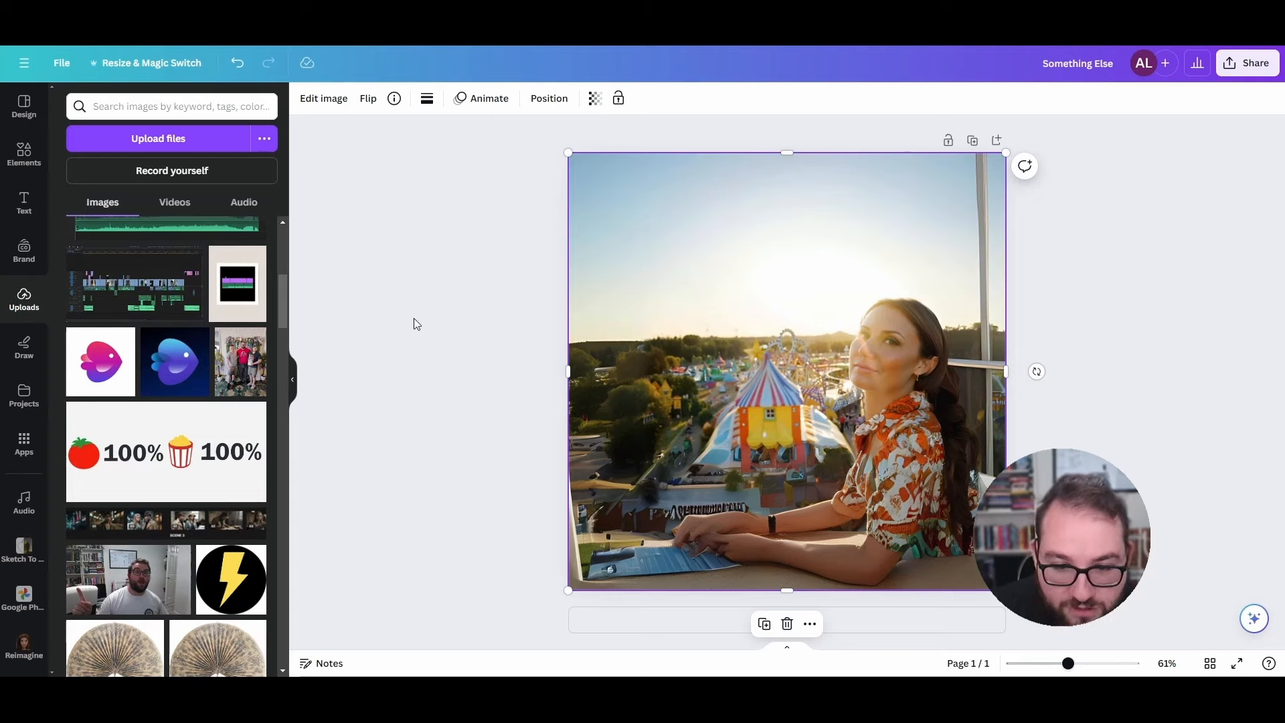
pyautogui.click(414, 319)
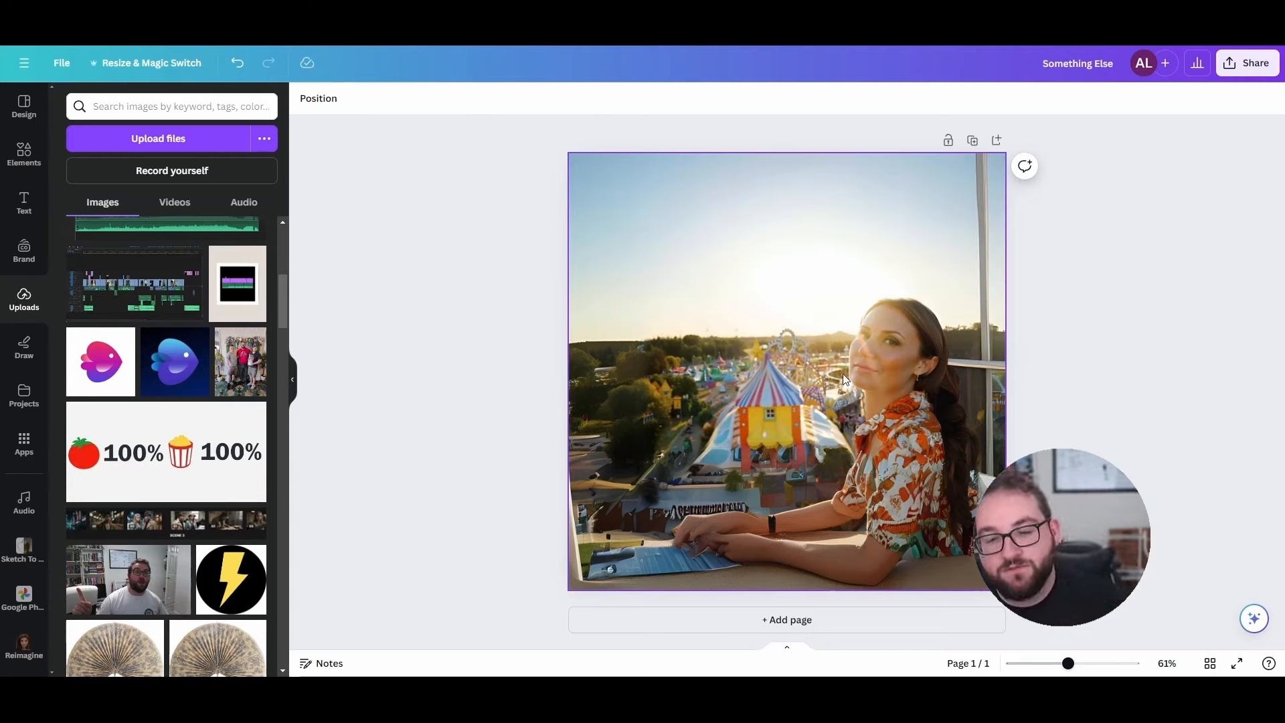
# - Try the Belvedere, Luna and Aero filters on the expanded photo, ending with the Bali filter
pyautogui.click(817, 308)
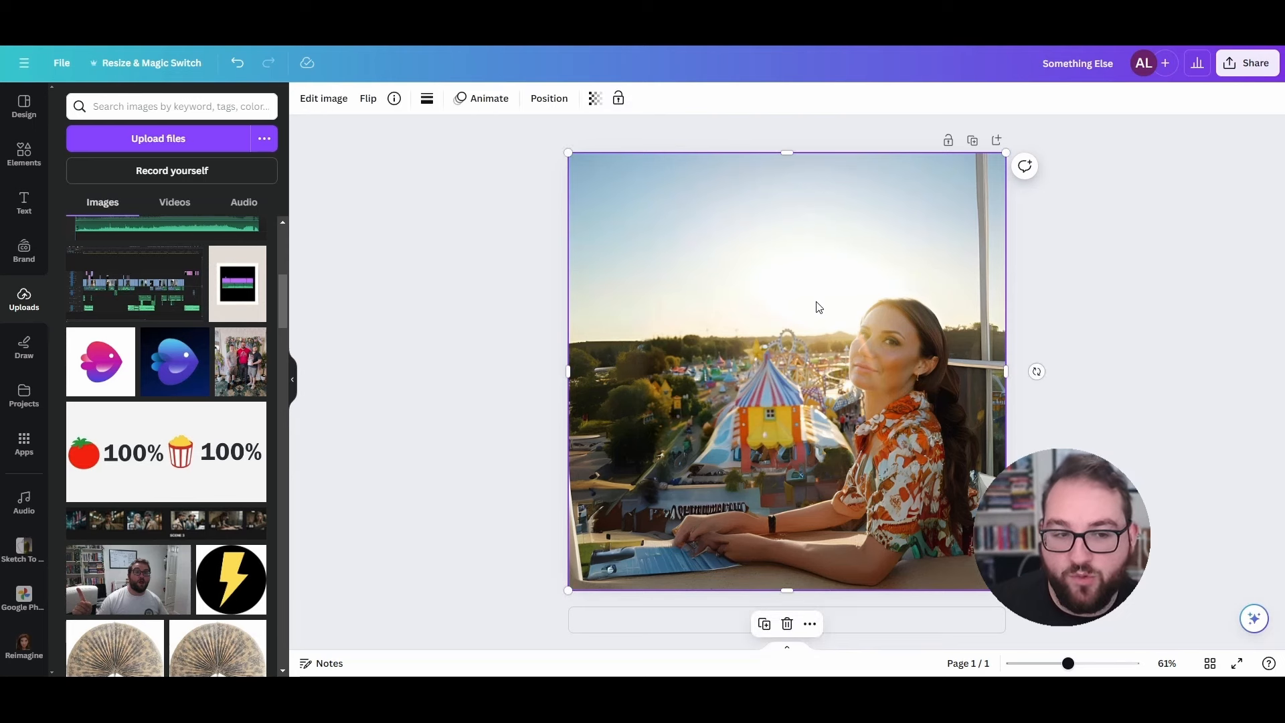
pyautogui.click(327, 100)
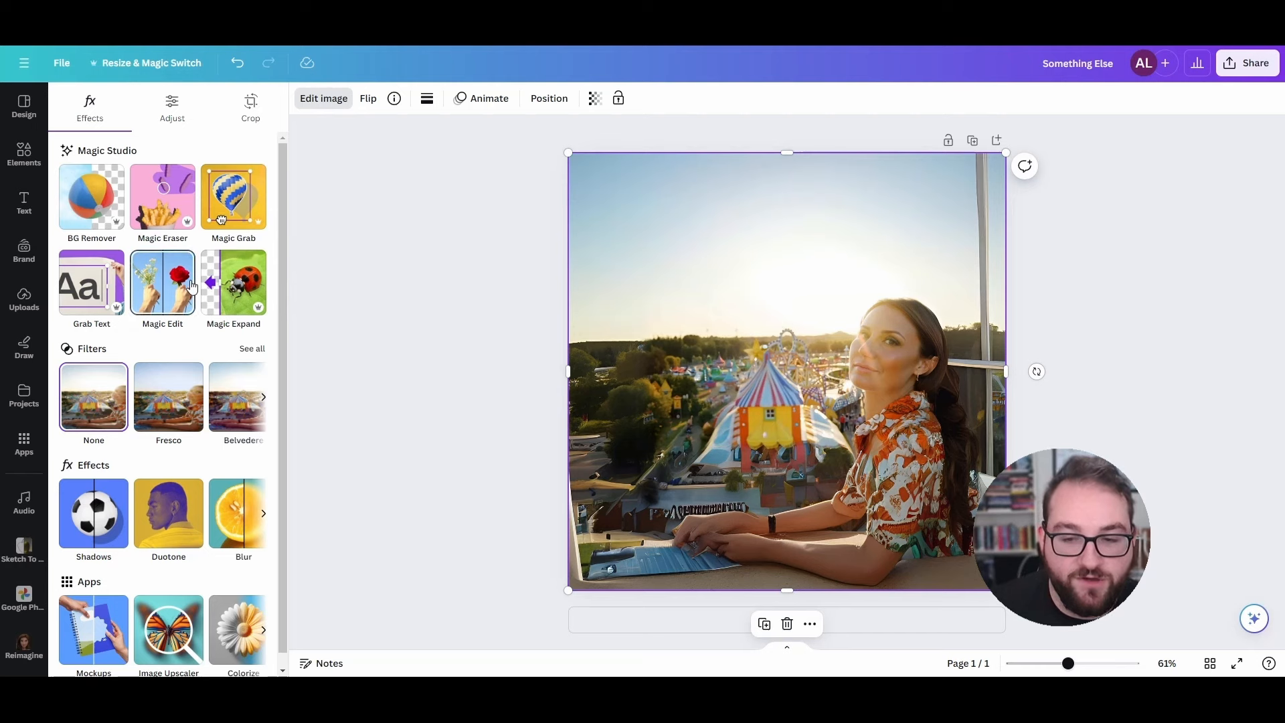
pyautogui.click(154, 390)
pyautogui.hscroll(5, 158, 395)
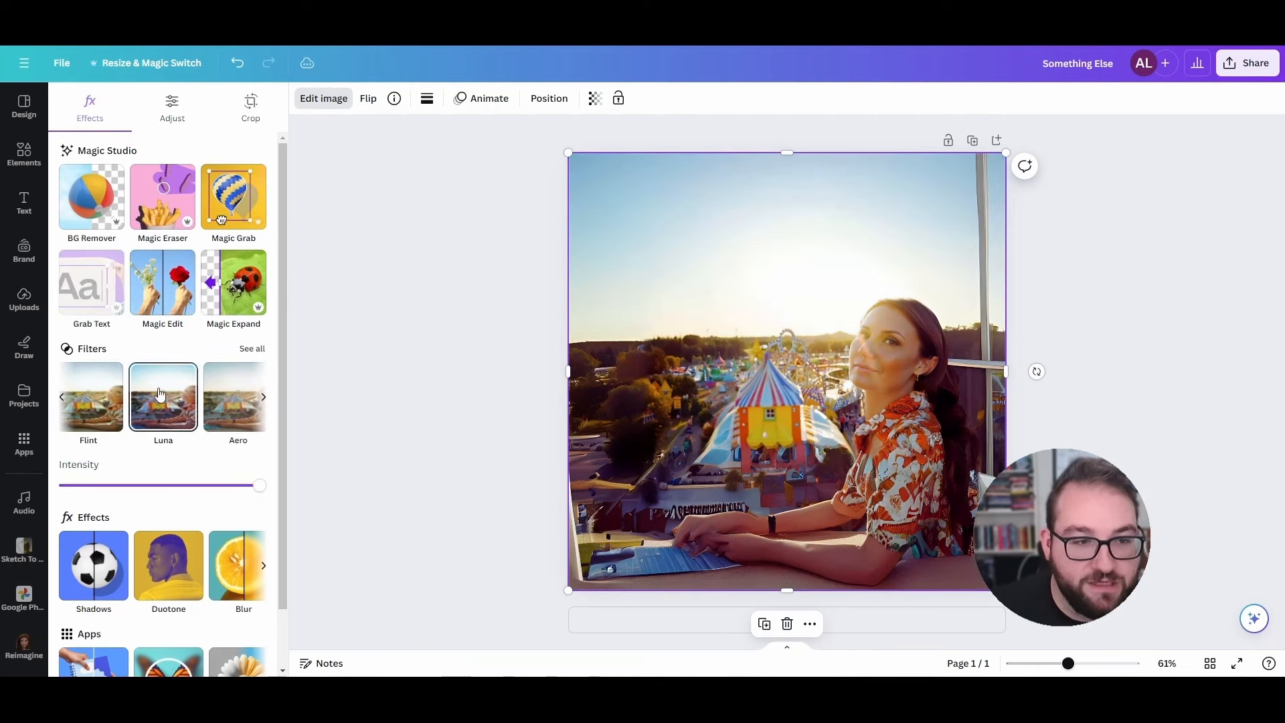
pyautogui.click(165, 124)
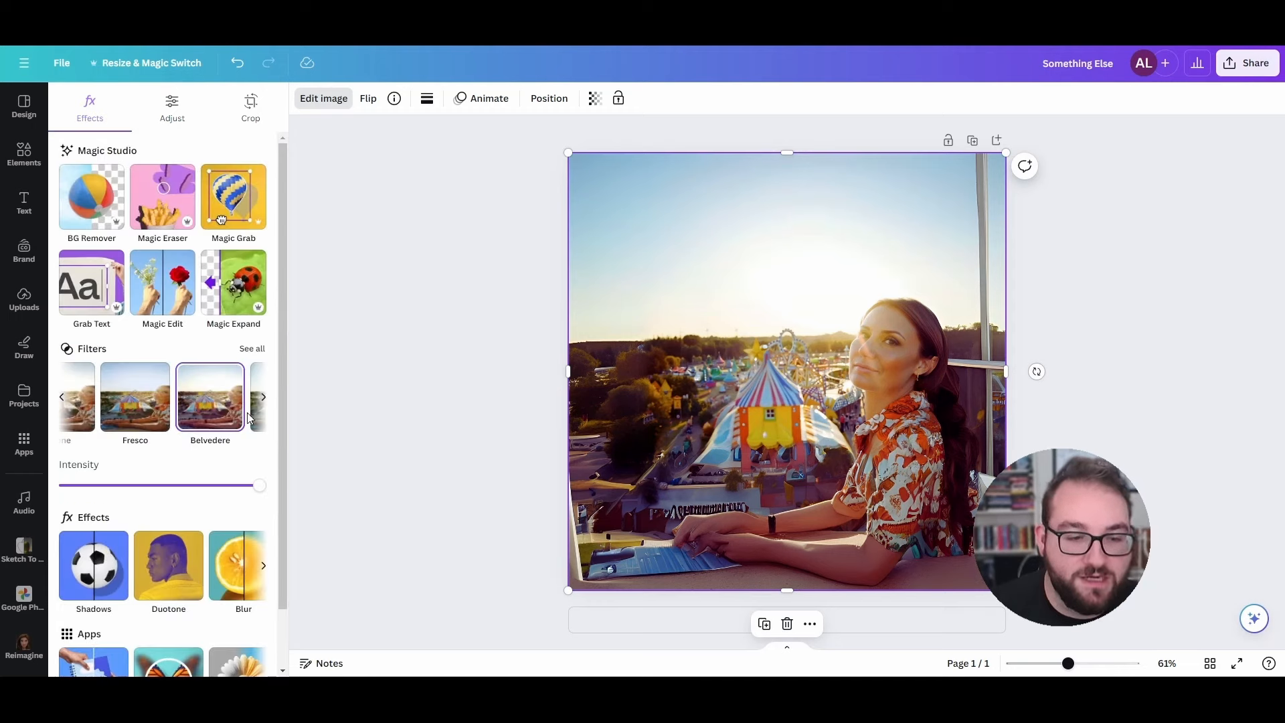
pyautogui.click(261, 401)
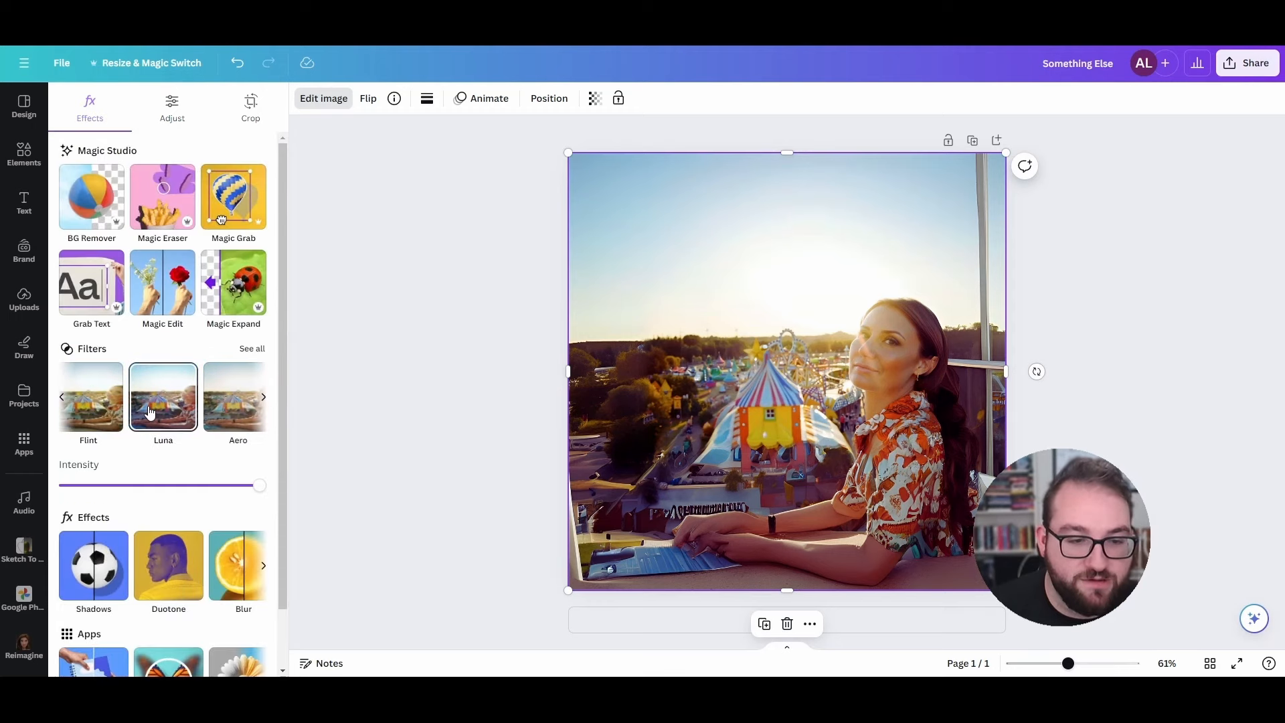
pyautogui.click(164, 405)
pyautogui.click(235, 420)
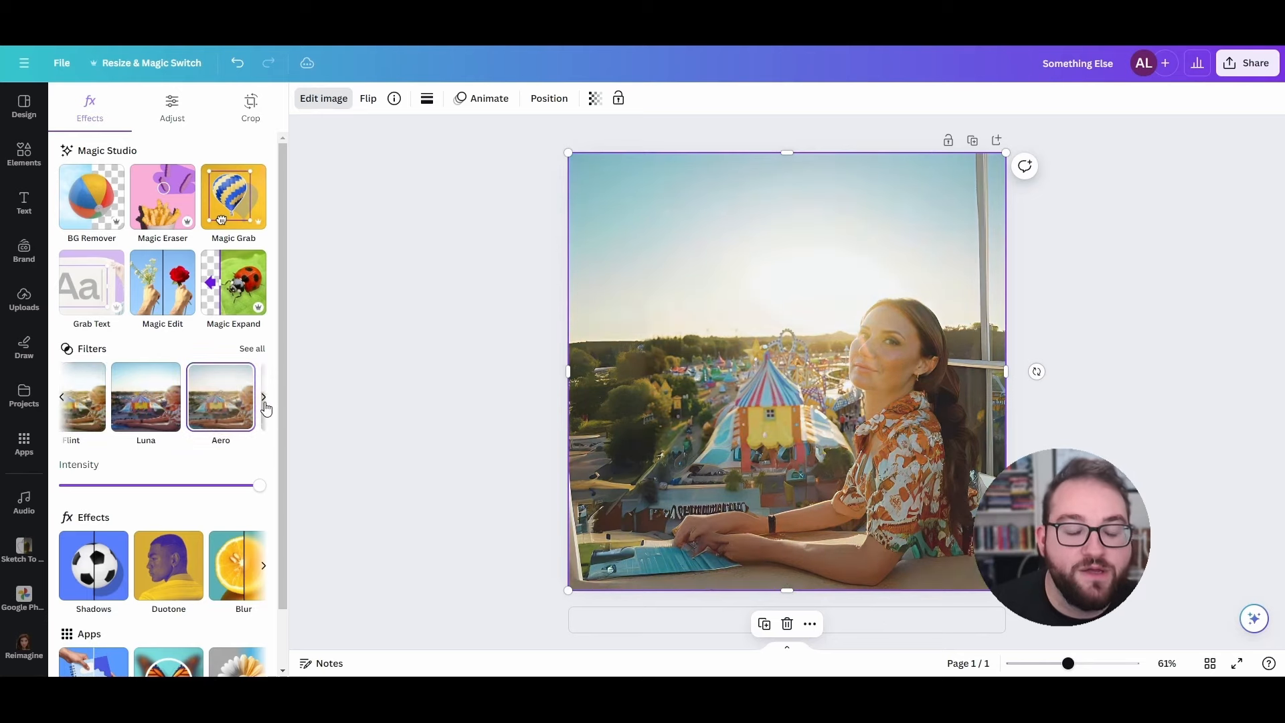
pyautogui.click(264, 397)
pyautogui.click(164, 400)
# - Apply the Curved shadow effect to the expanded photo
pyautogui.scroll(-1, 196, 435)
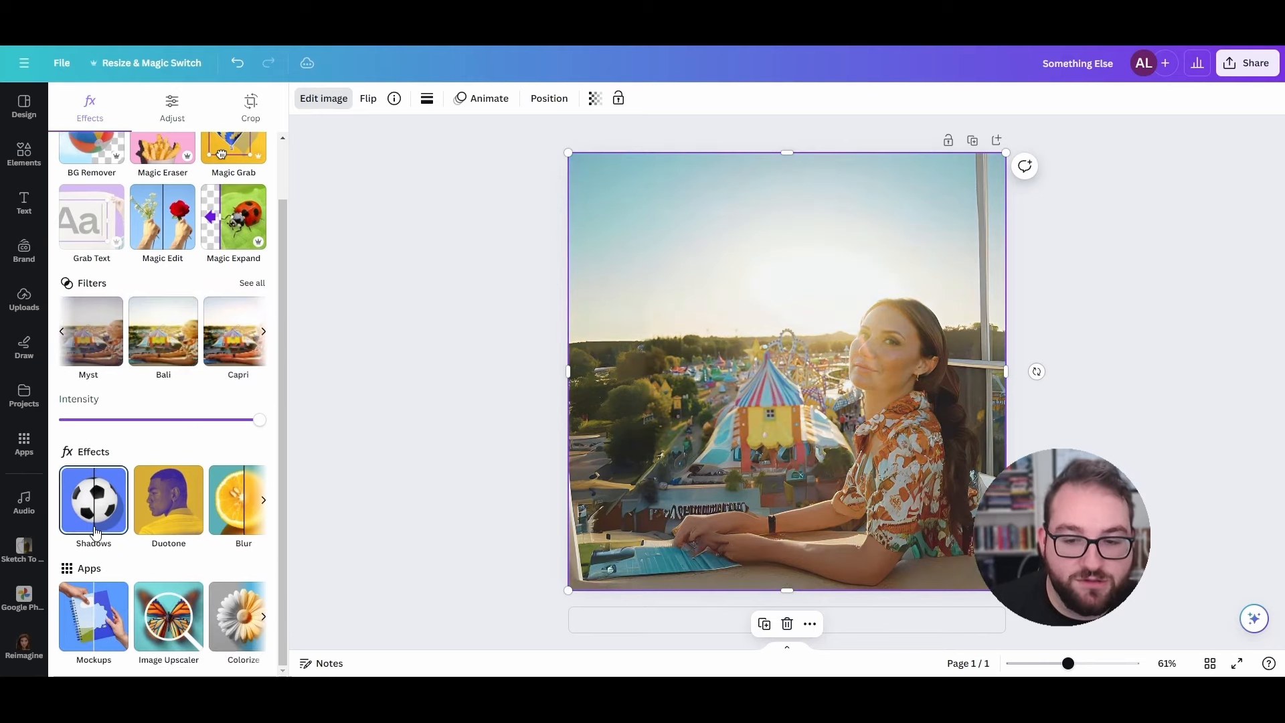
pyautogui.click(93, 499)
pyautogui.click(85, 370)
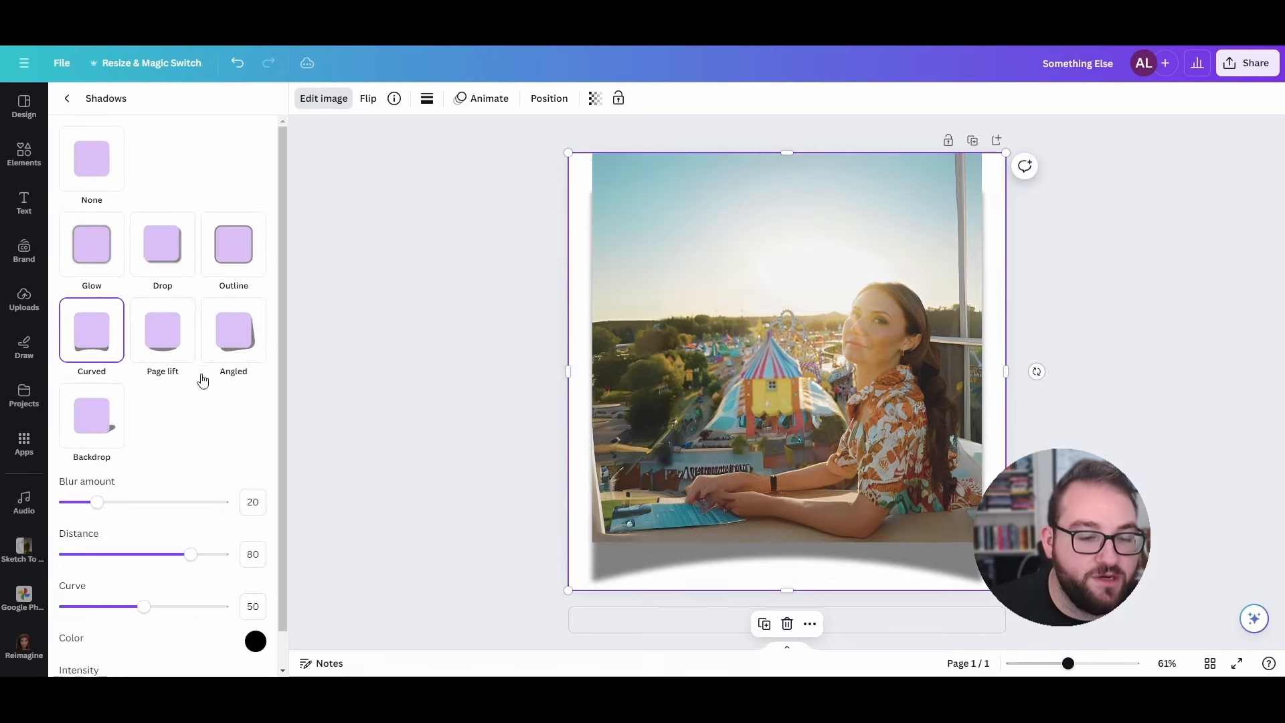
pyautogui.click(67, 98)
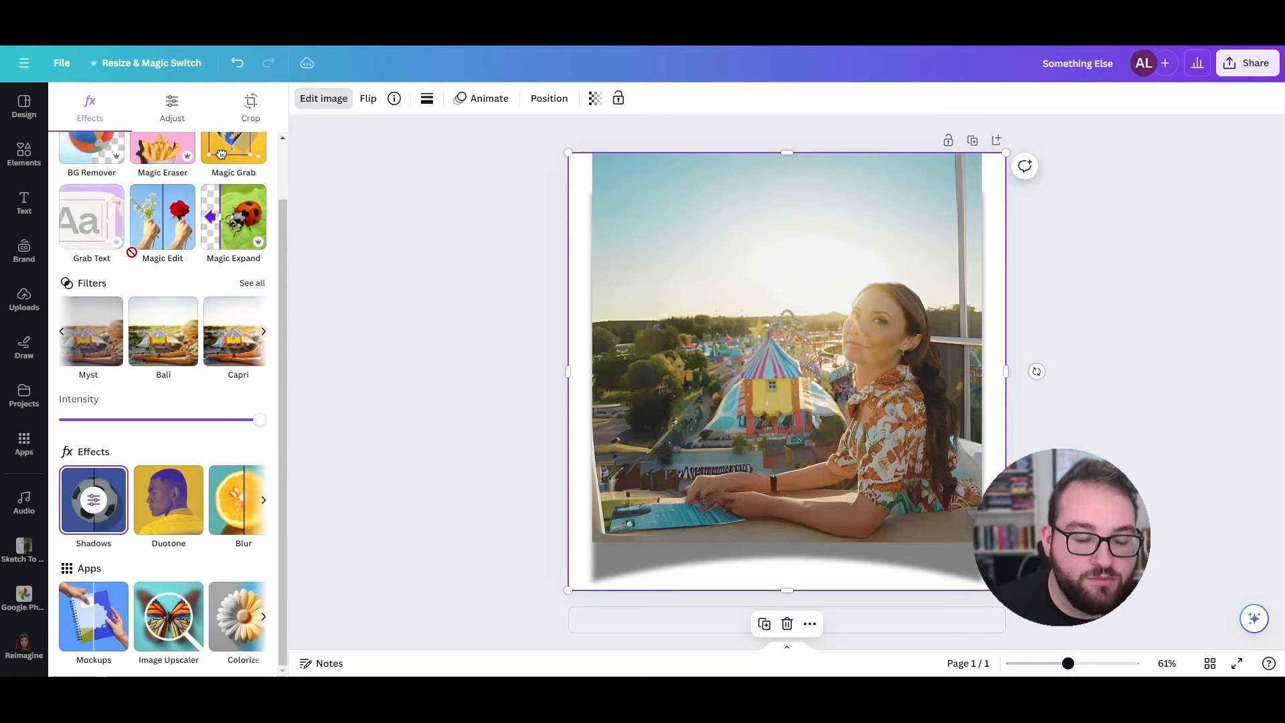
# - Blur the woman's face in the photo with the blur brush at size 20 and intensity 25
pyautogui.click(230, 509)
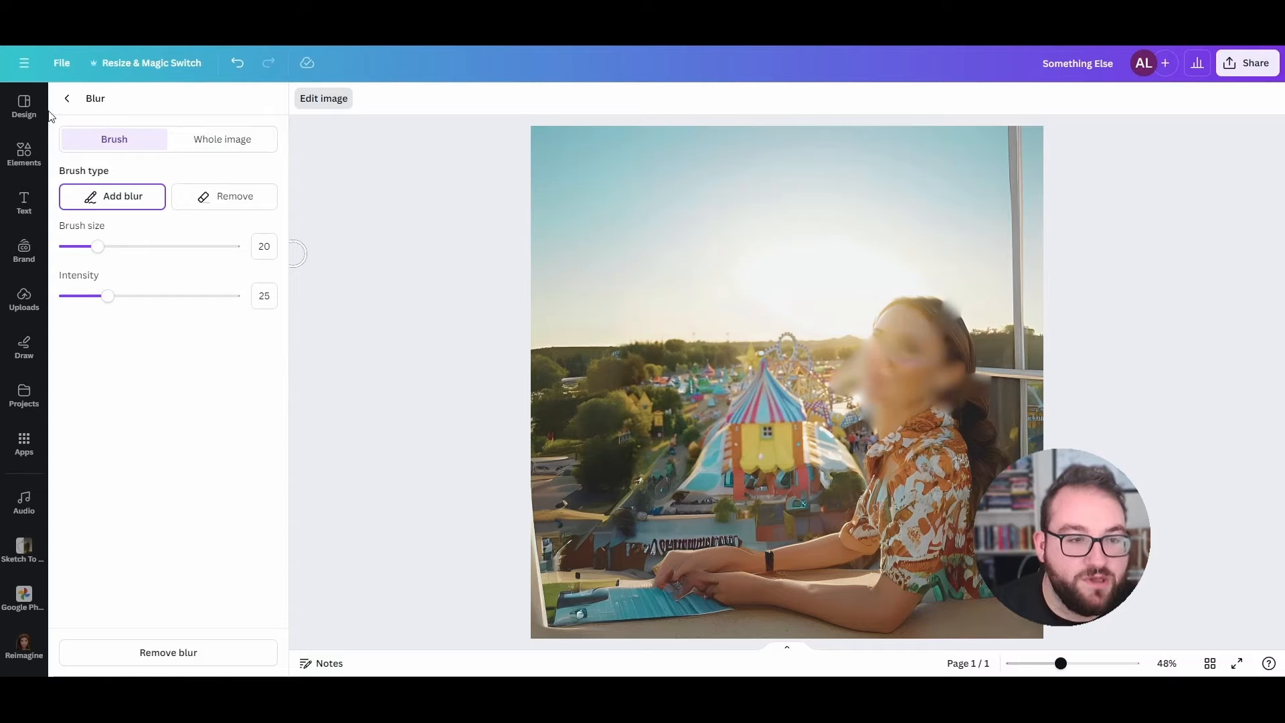
pyautogui.click(67, 98)
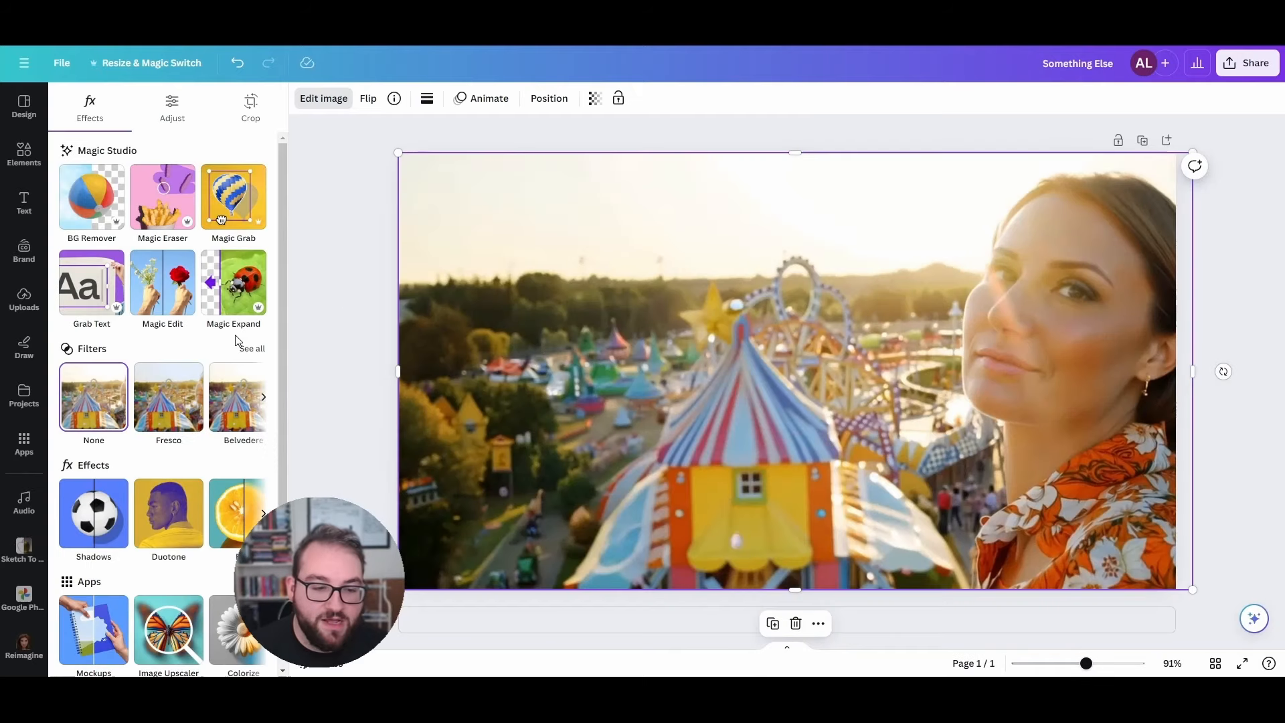
# - Open the fairground photo in the Image Upscaler app and set the upscale amount to 4x
pyautogui.scroll(-1, 230, 365)
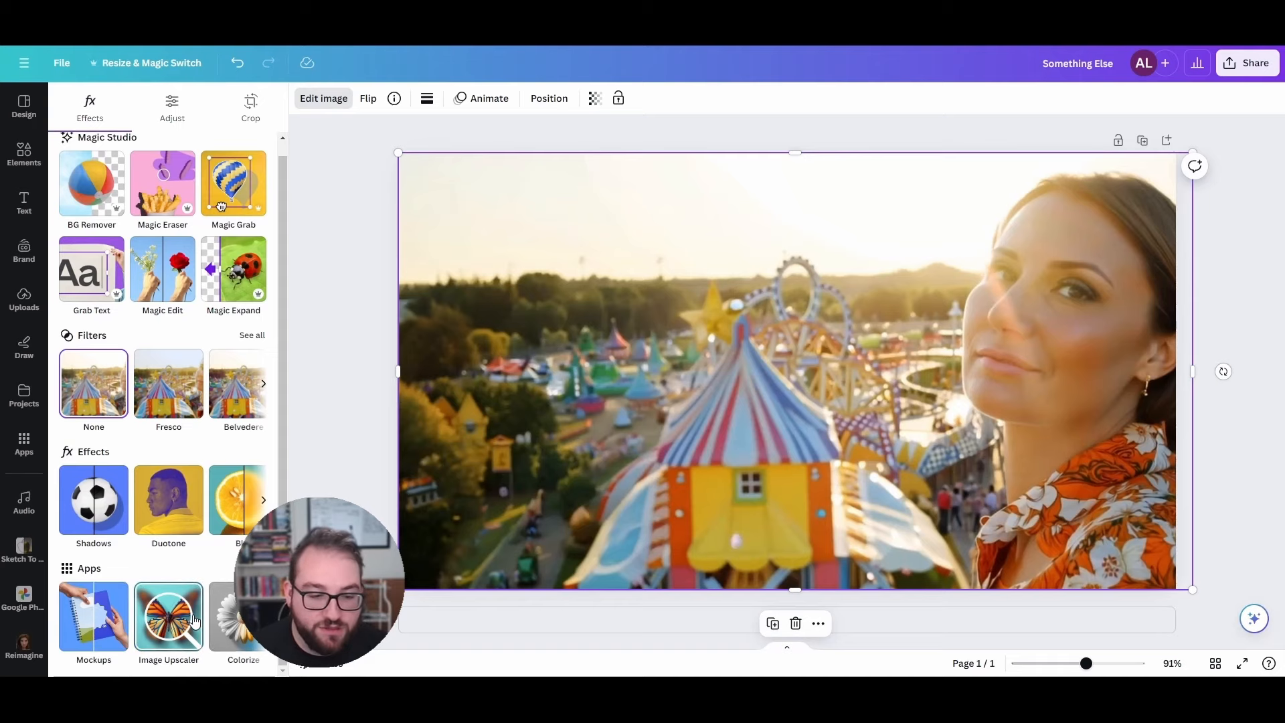
pyautogui.click(153, 619)
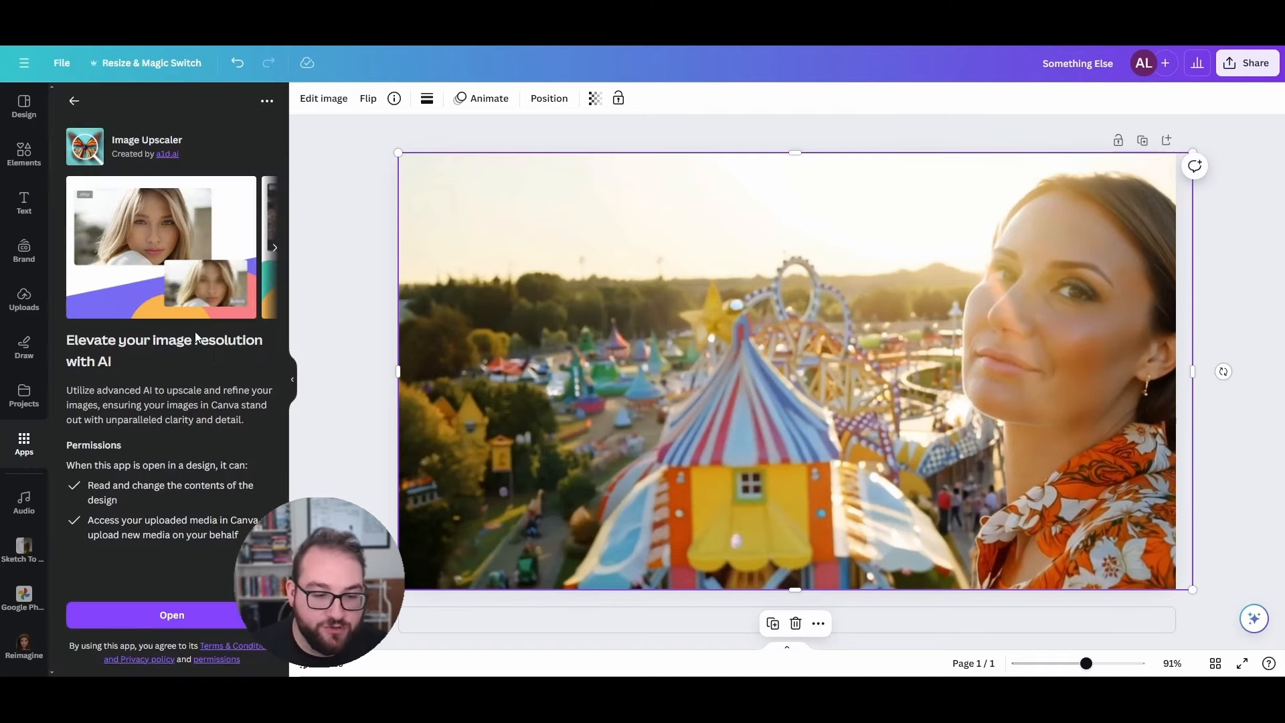
pyautogui.click(183, 621)
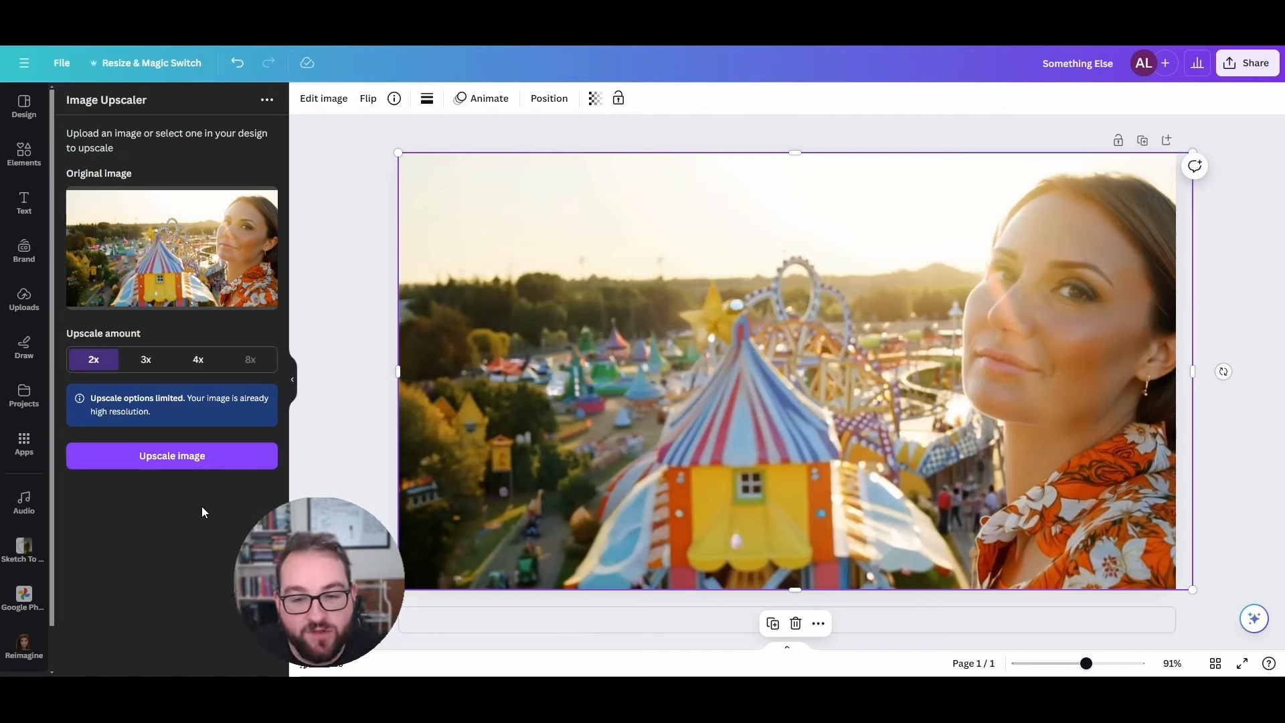
pyautogui.click(197, 360)
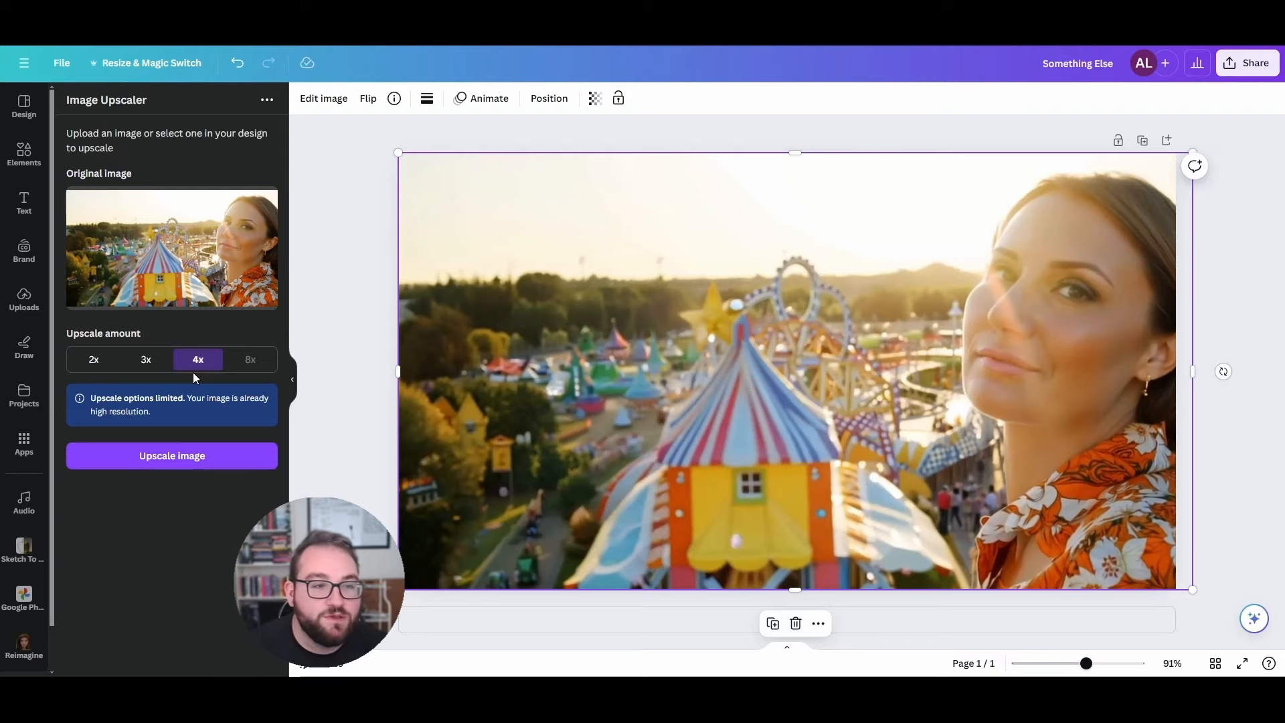
# - Put the fairground photo on a smartphone case mockup, enlarge the mockup, and reposition the image so the woman fills the case
pyautogui.click(324, 99)
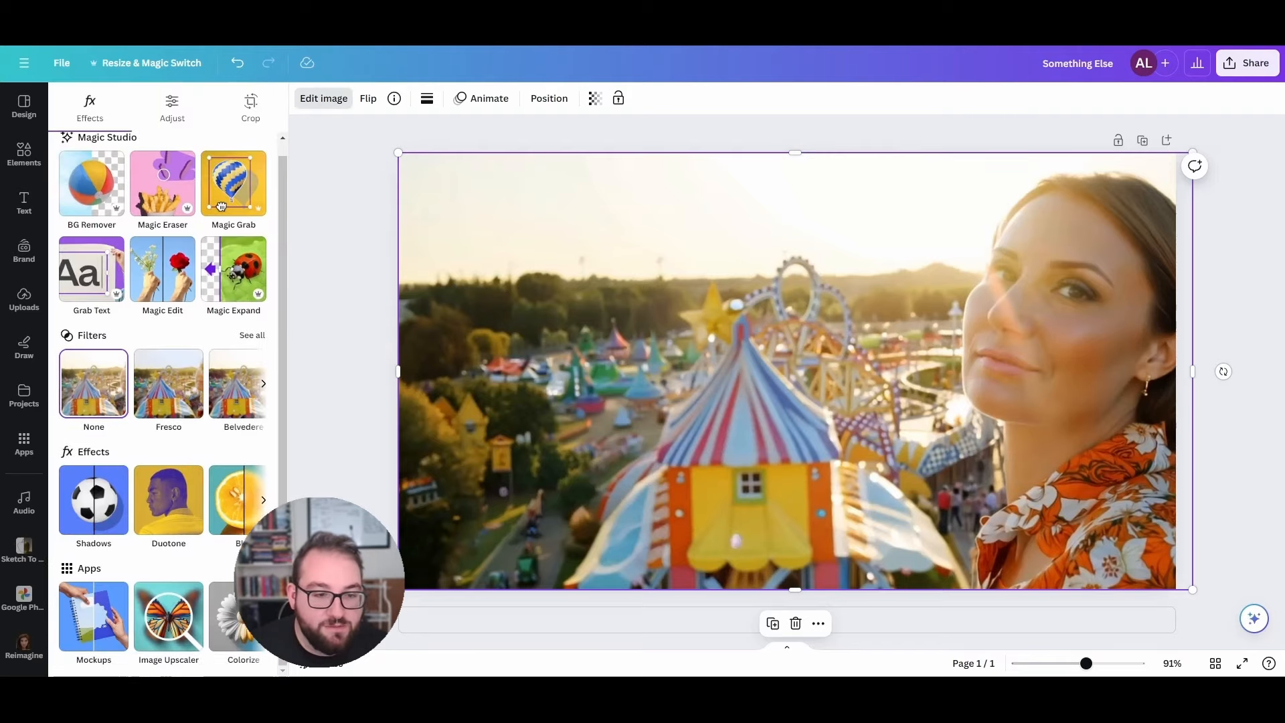
pyautogui.click(97, 632)
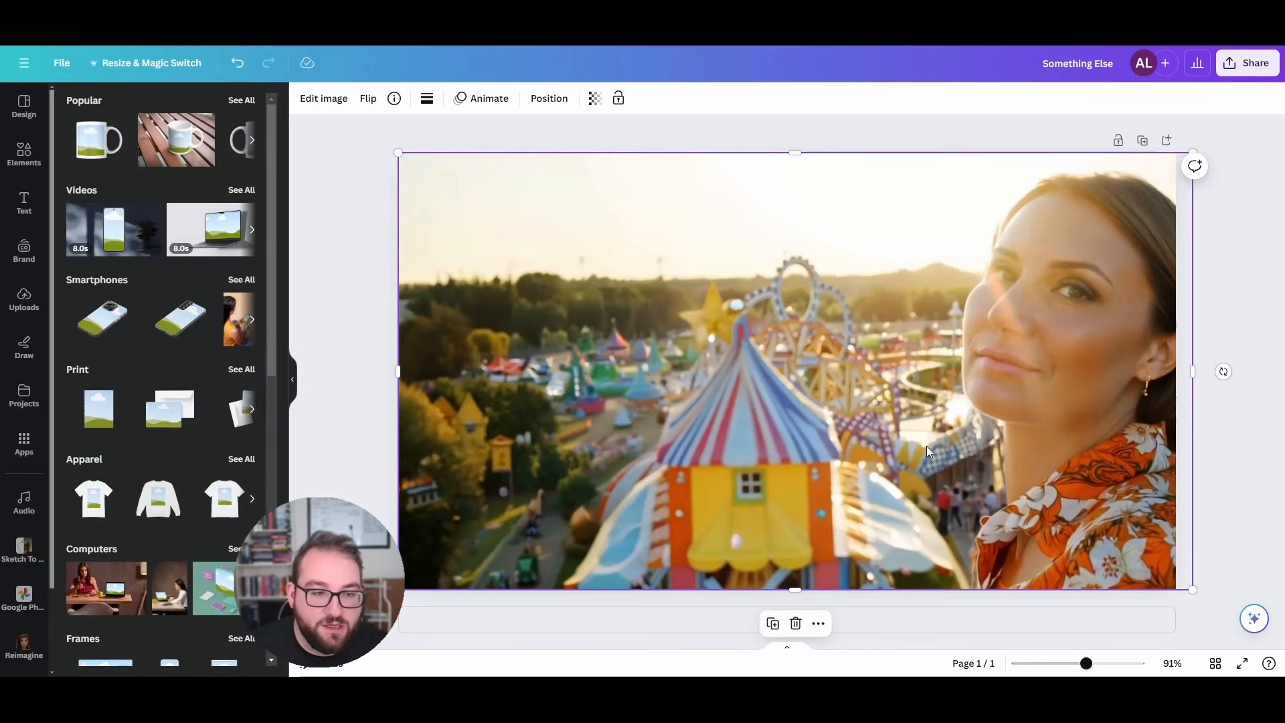
pyautogui.click(100, 319)
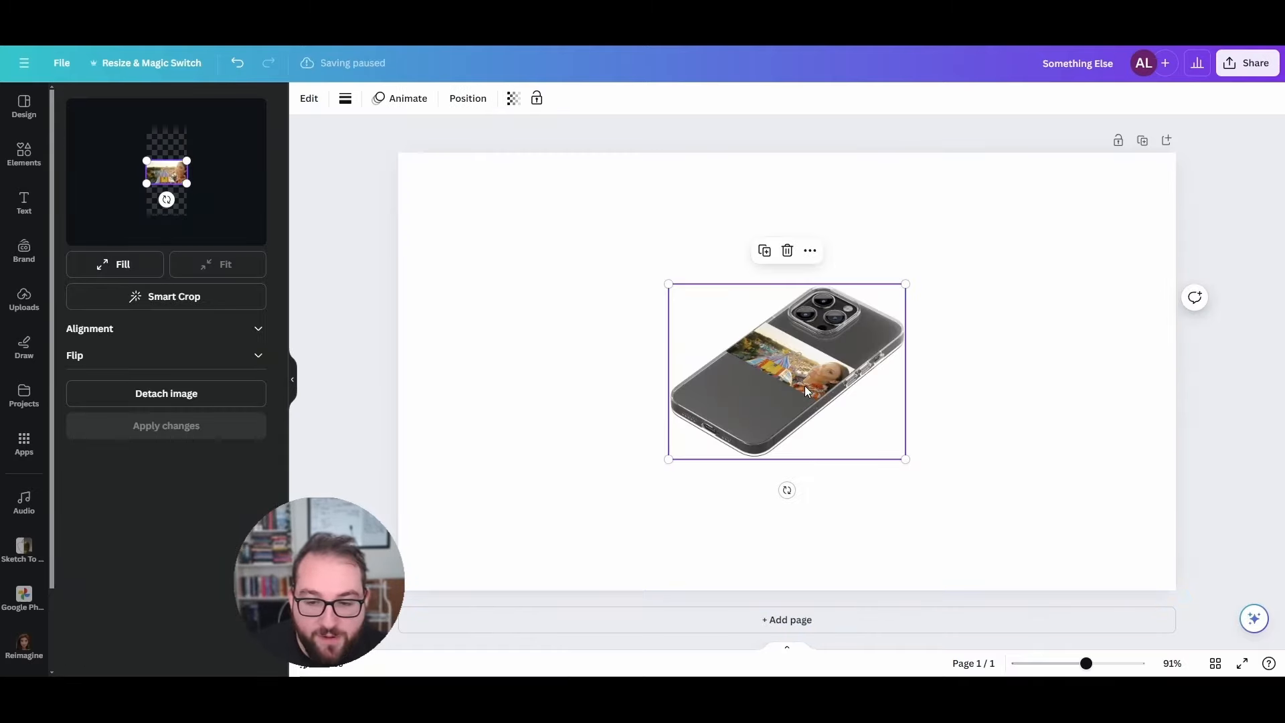
pyautogui.moveTo(807, 391)
pyautogui.mouseDown()
pyautogui.moveTo(855, 401)
pyautogui.moveTo(821, 412)
pyautogui.mouseUp()
pyautogui.moveTo(921, 479); pyautogui.dragTo(1211, 623)
pyautogui.moveTo(978, 478); pyautogui.dragTo(790, 321)
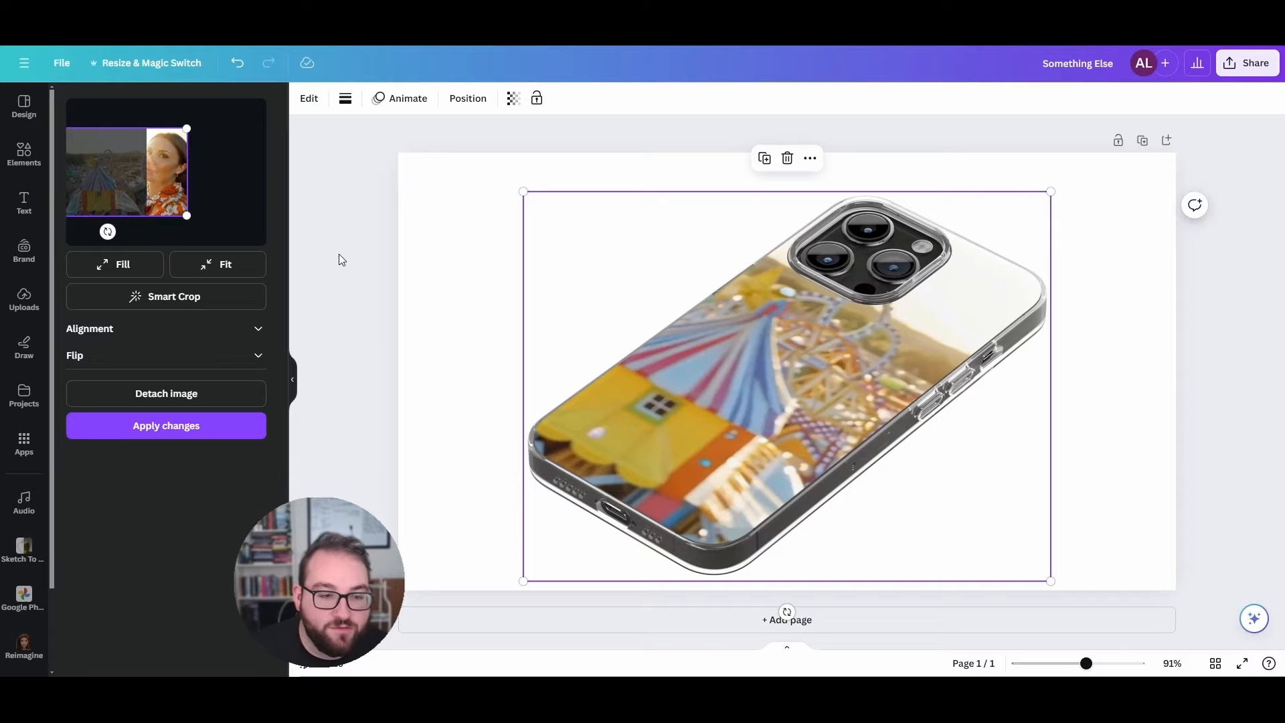
pyautogui.click(161, 425)
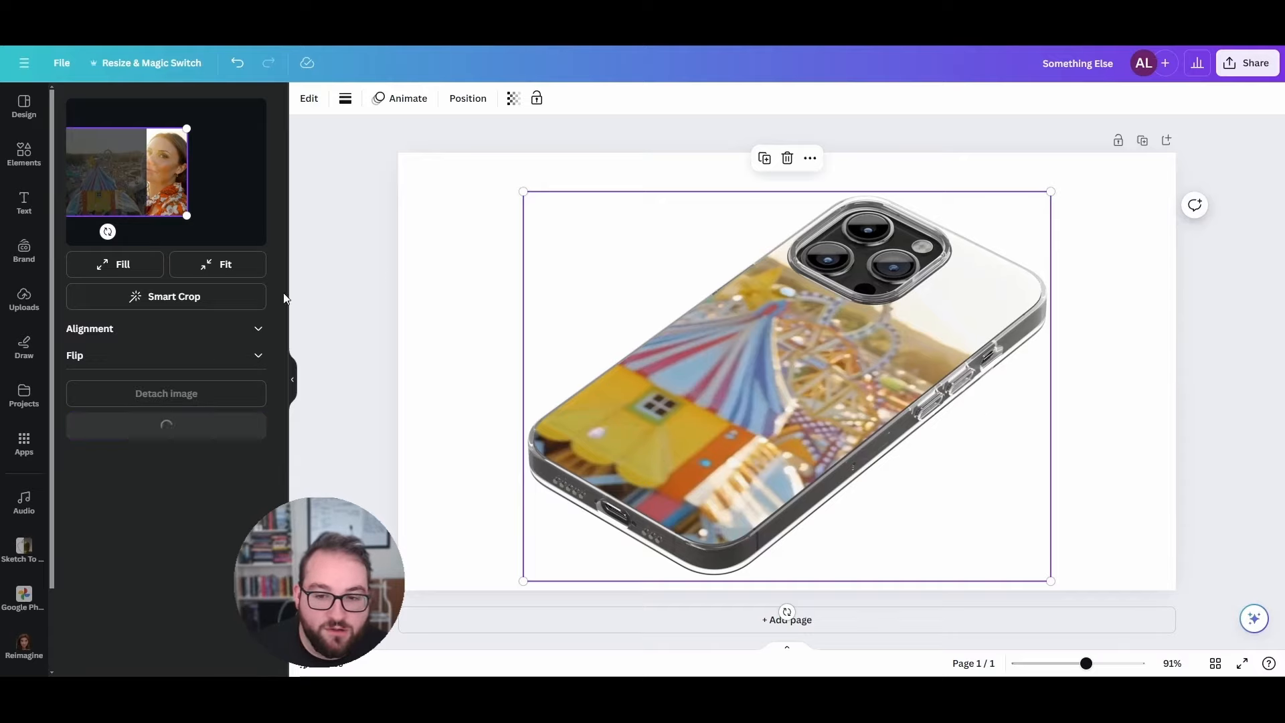
pyautogui.click(351, 341)
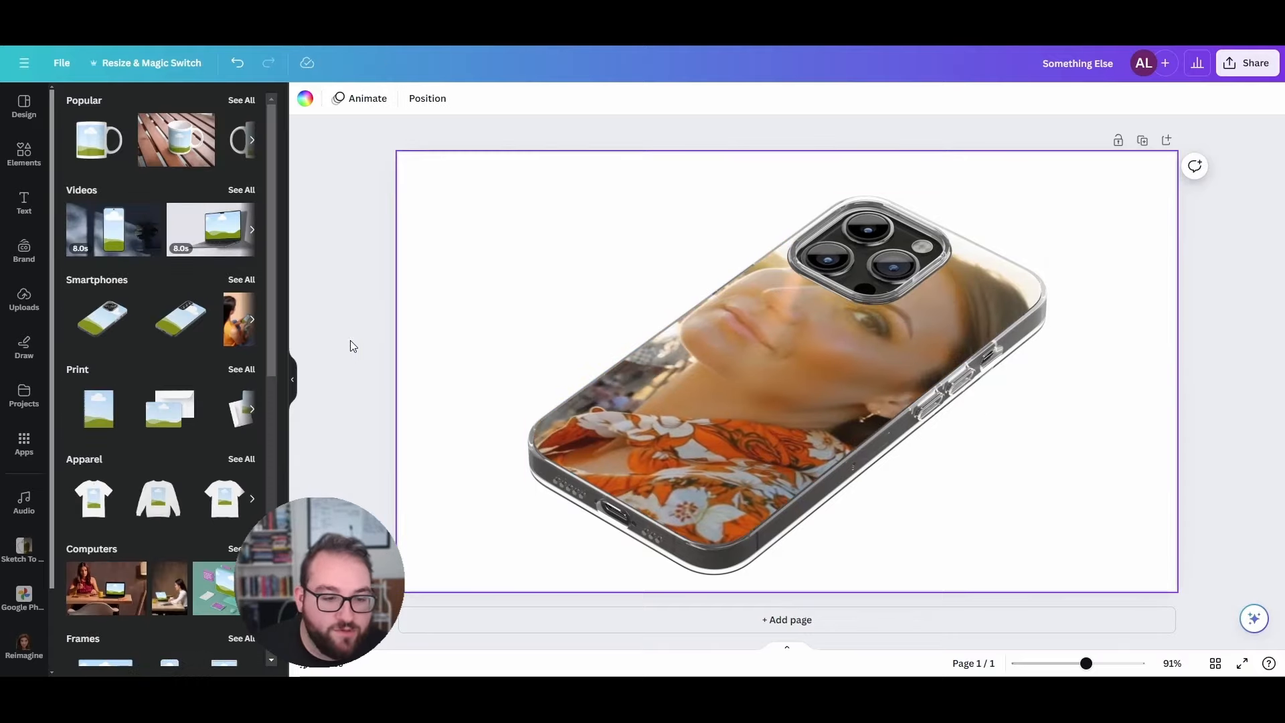
# - Add the desktop monitor frame mockup and fill its screen with the fairground photo taken from the phone case
pyautogui.scroll(-3, 184, 429)
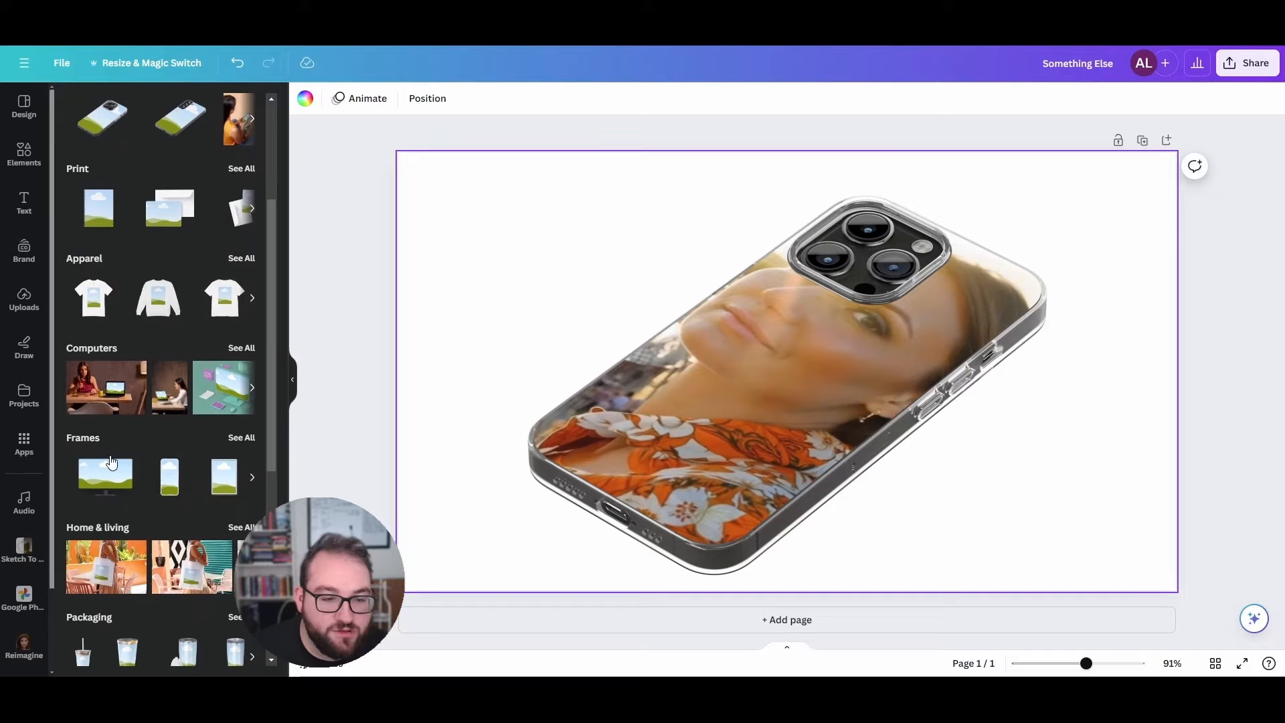
pyautogui.click(111, 477)
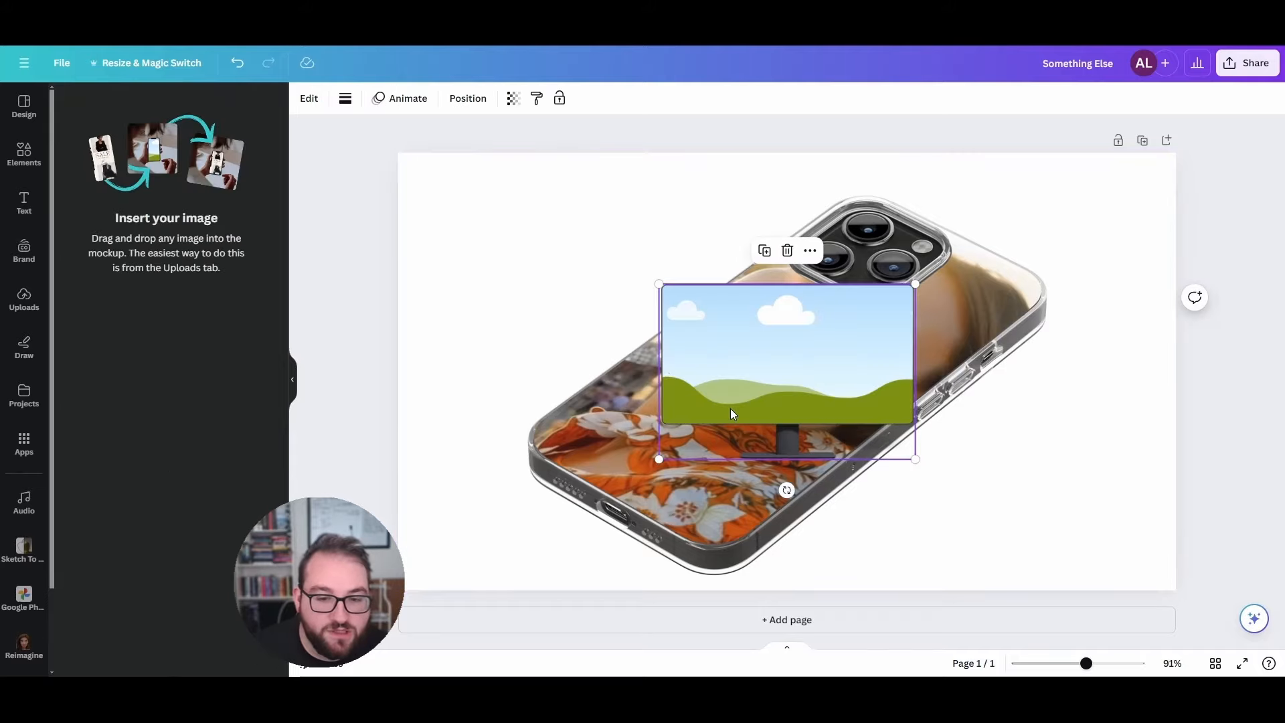
pyautogui.click(656, 439)
pyautogui.moveTo(656, 440); pyautogui.dragTo(812, 380)
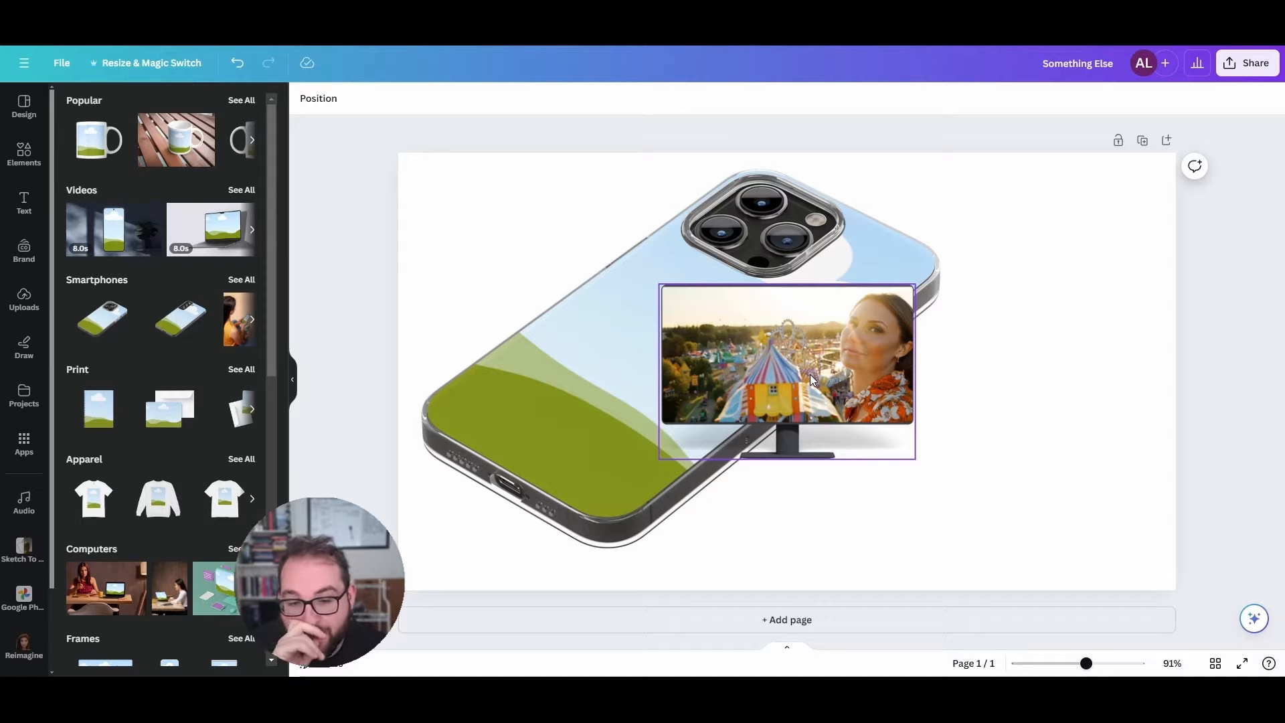
pyautogui.click(364, 200)
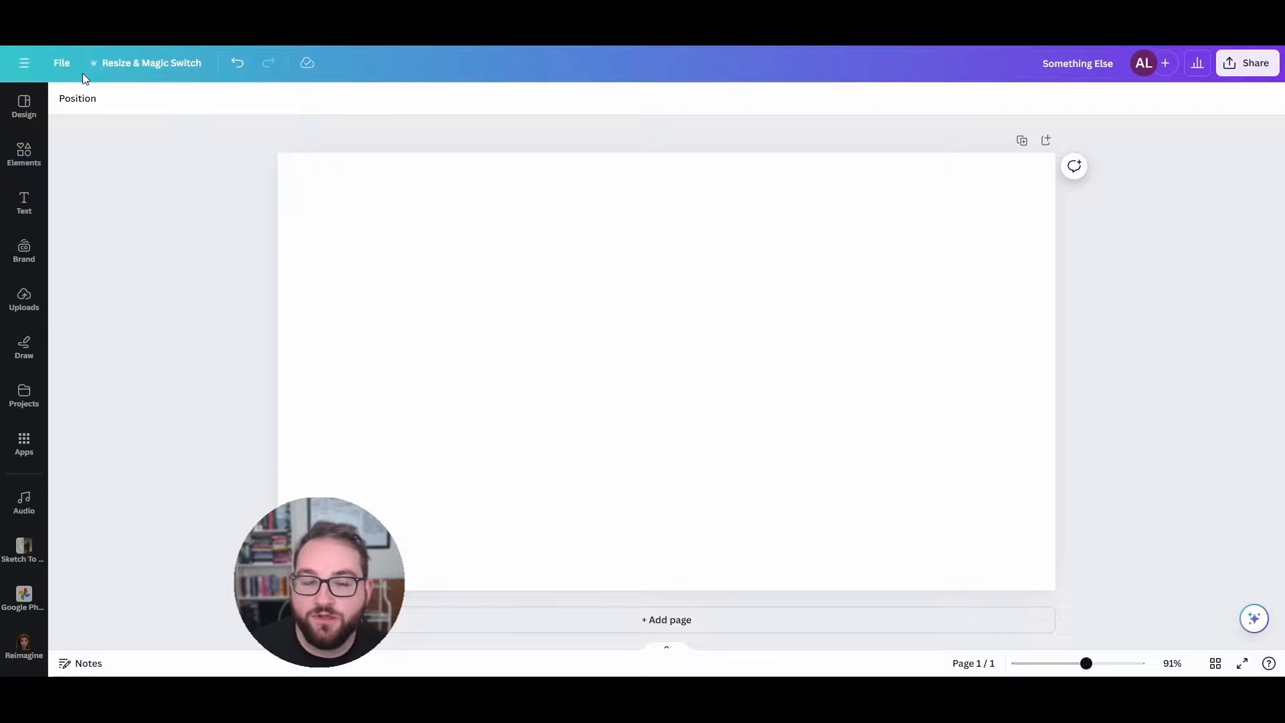
# - Return to the home page and create a new Flyer (Portrait 8.5 × 11 in) design
pyautogui.click(25, 62)
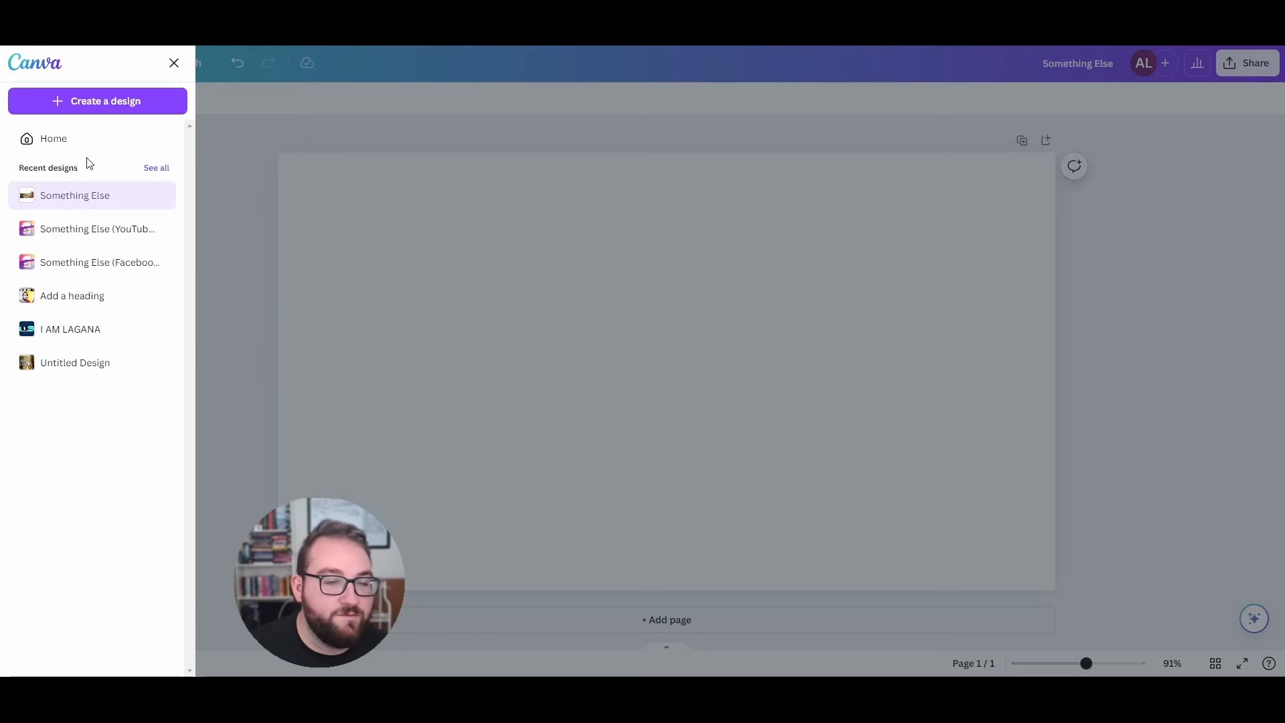
pyautogui.click(46, 138)
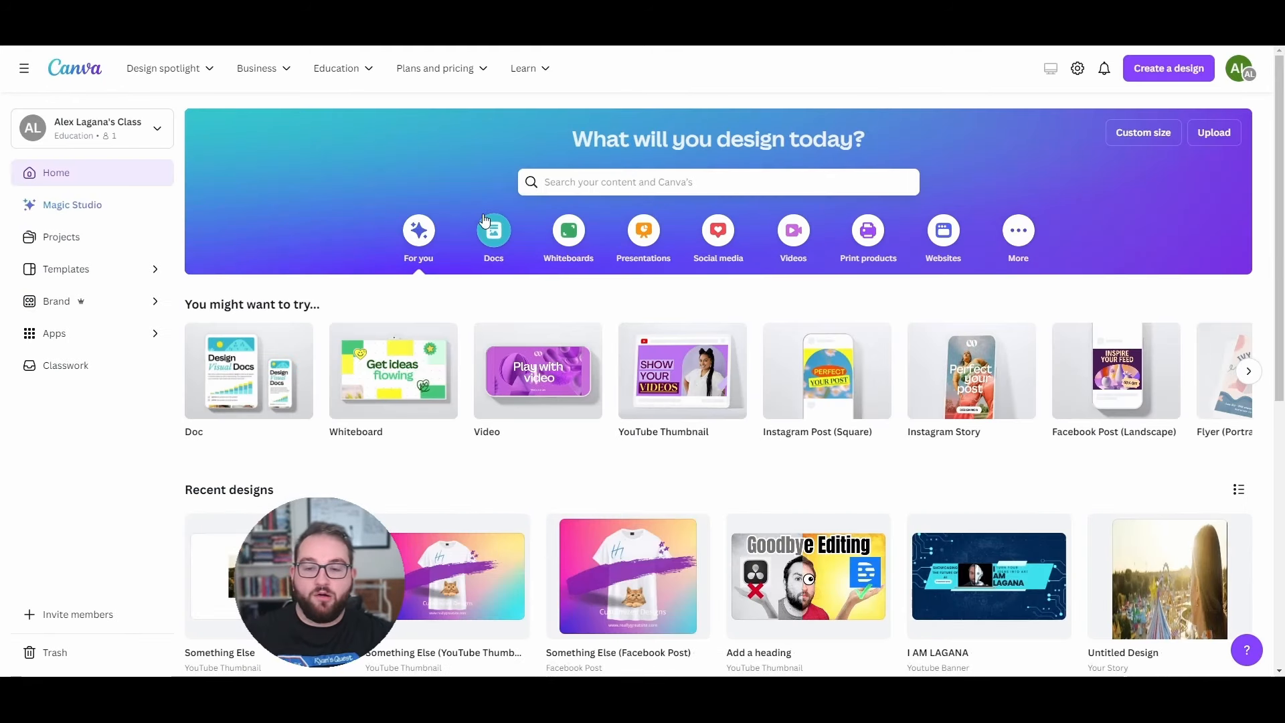
pyautogui.click(1147, 75)
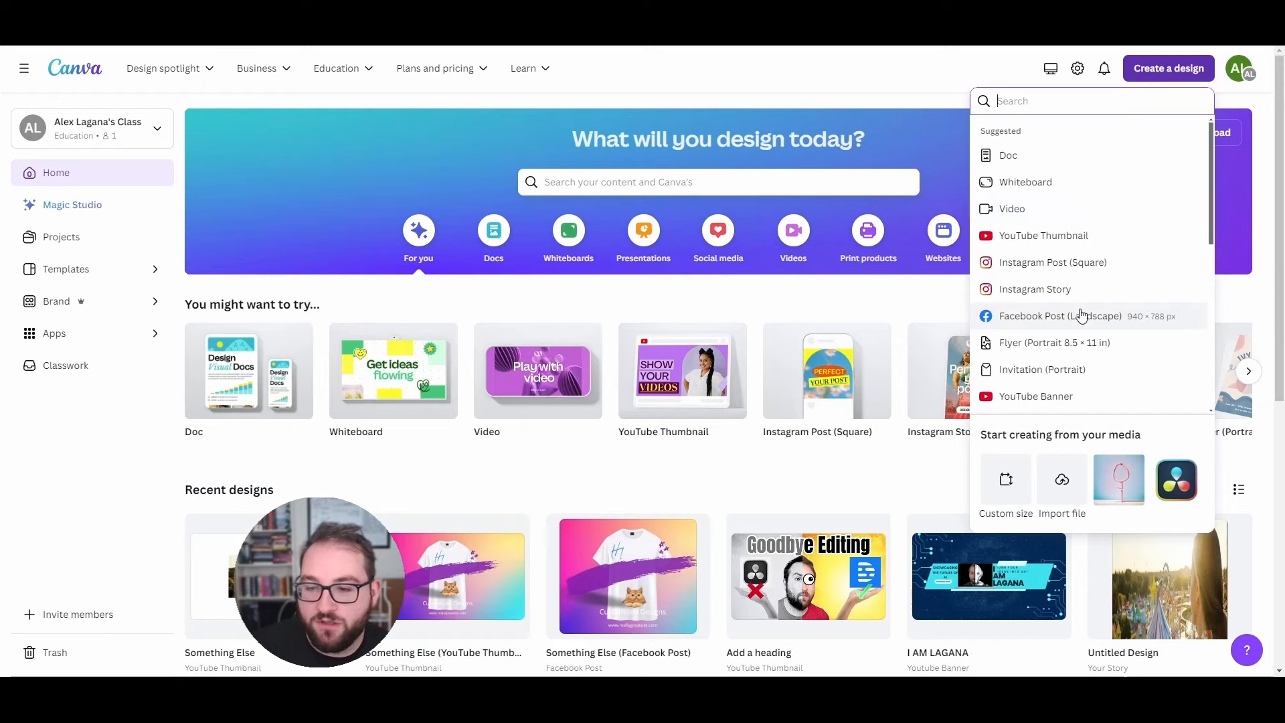
pyautogui.click(1065, 342)
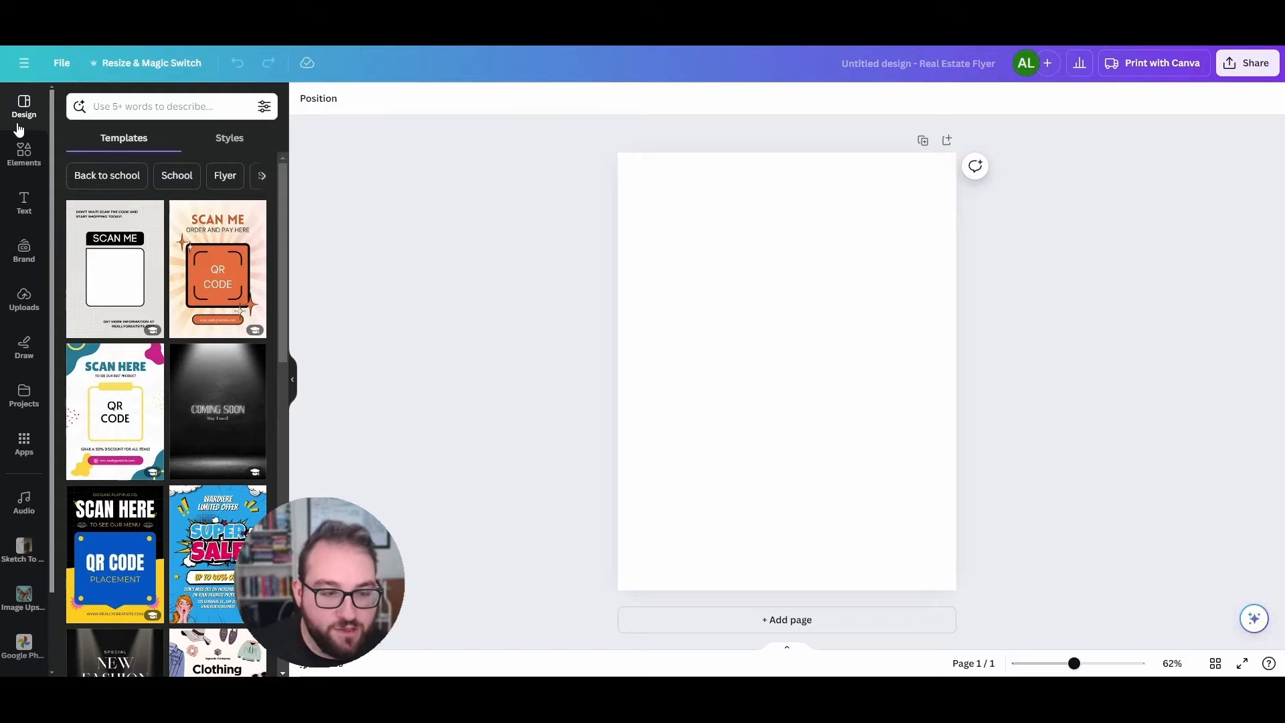
# - Search the flyer templates for "movie" and apply the Dark Blue And Yellow Illustrated Movie Night flyer
pyautogui.click(138, 116)
pyautogui.write('movie')
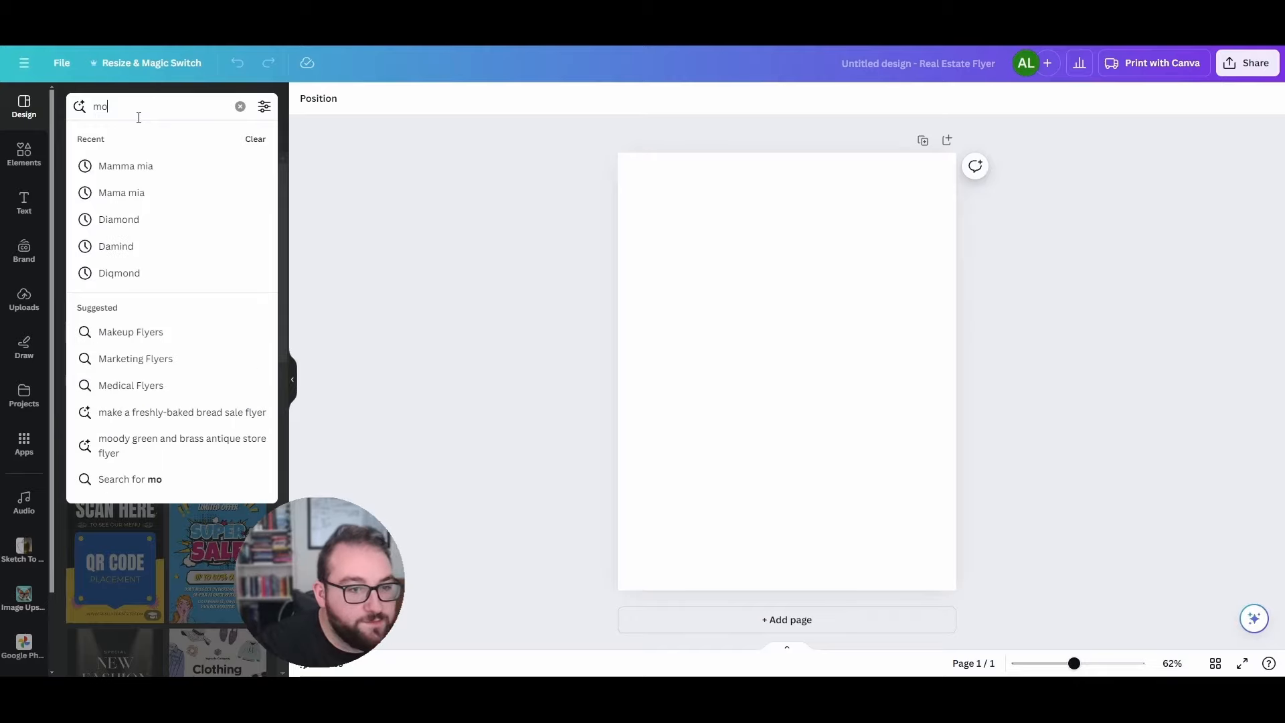
pyautogui.press('Return')
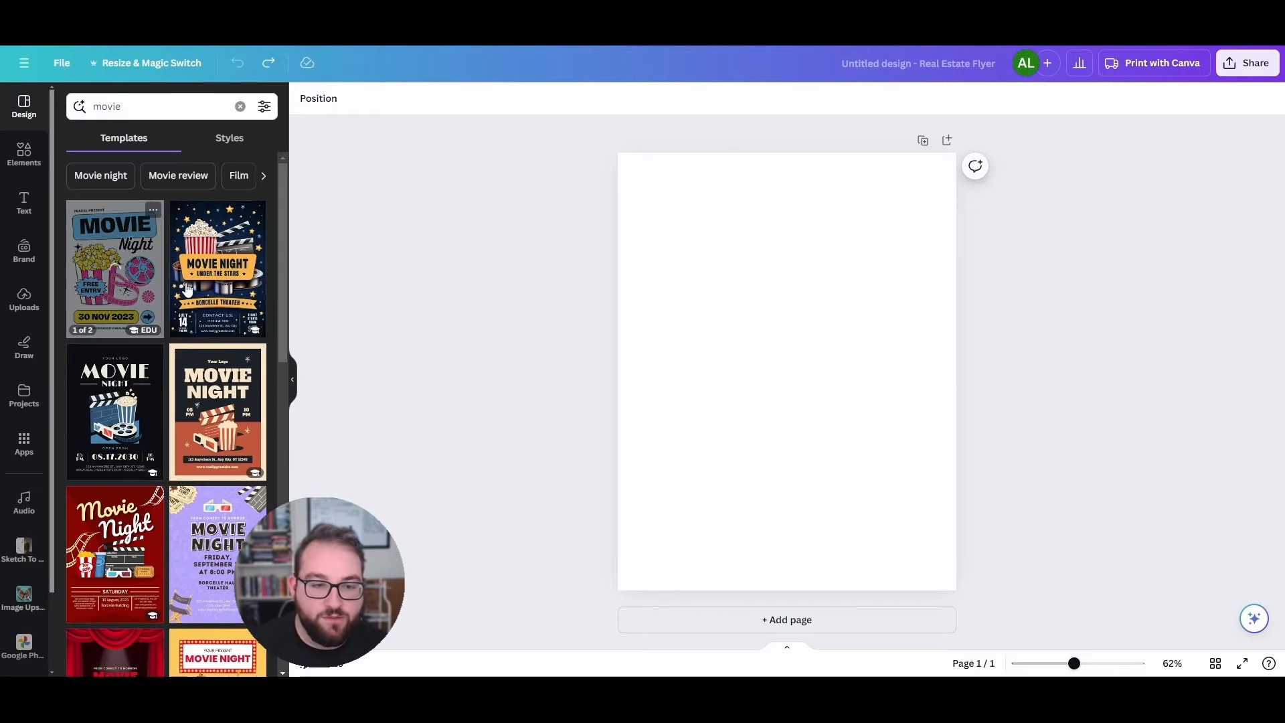
pyautogui.click(202, 278)
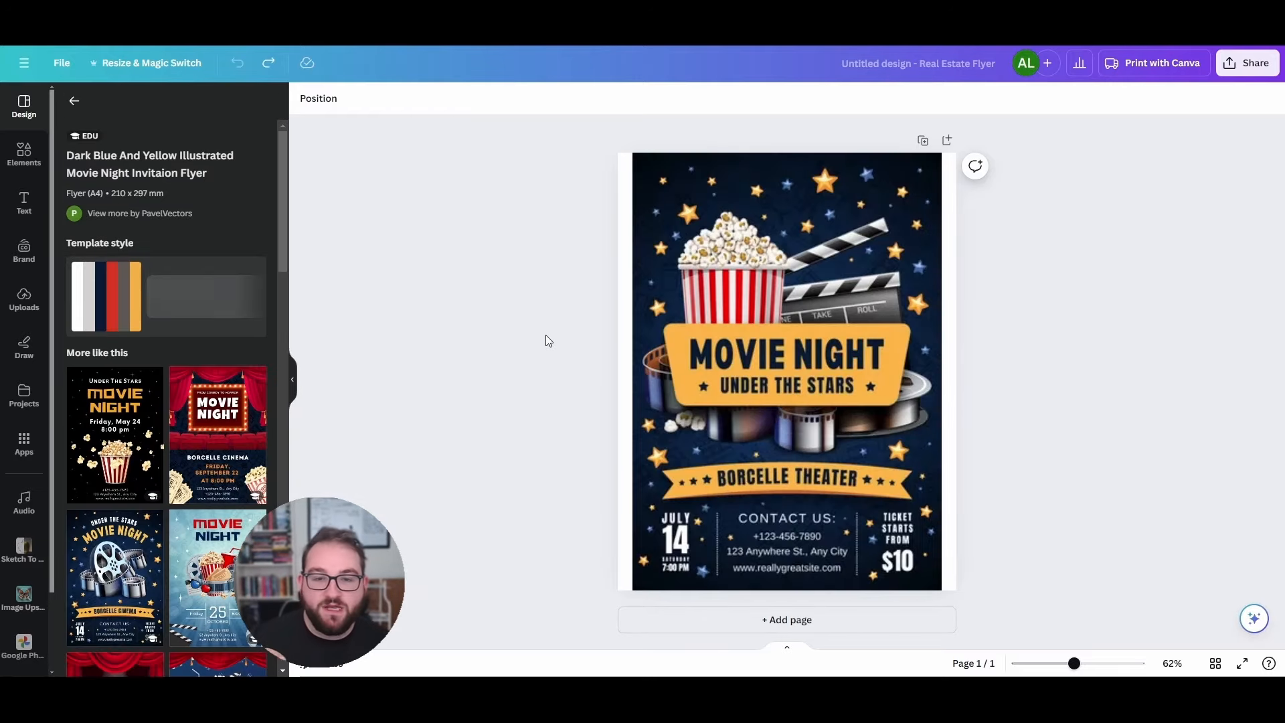
# - Change the flyer's heading to "MOANA" and the line below it to "UNDER THE SEA"
pyautogui.click(640, 185)
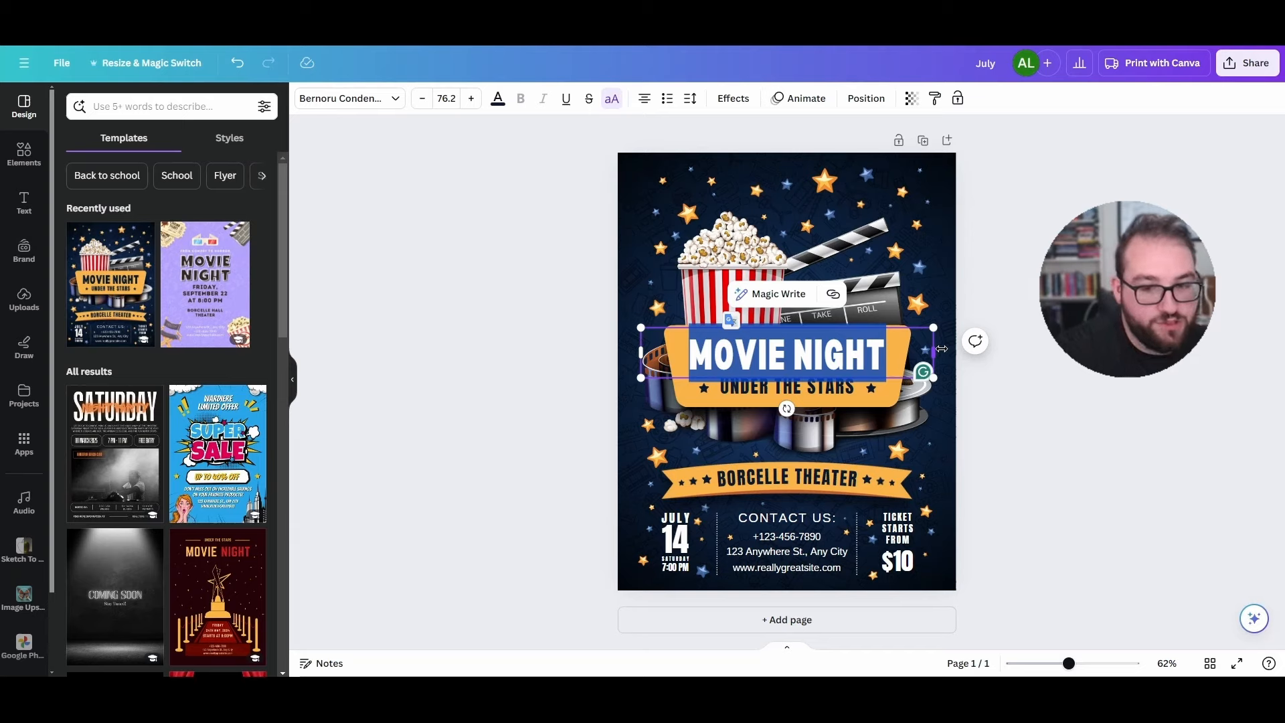
pyautogui.write('MOANA')
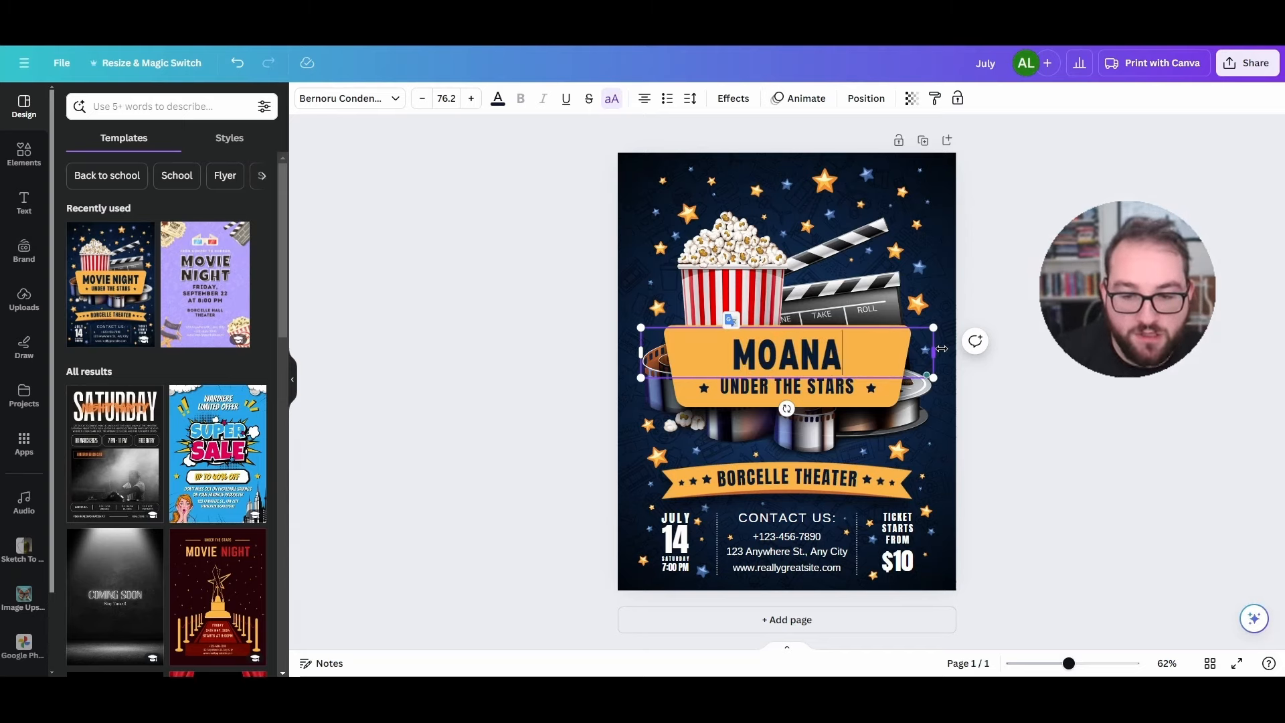
pyautogui.doubleClick(834, 391)
pyautogui.write('SEA')
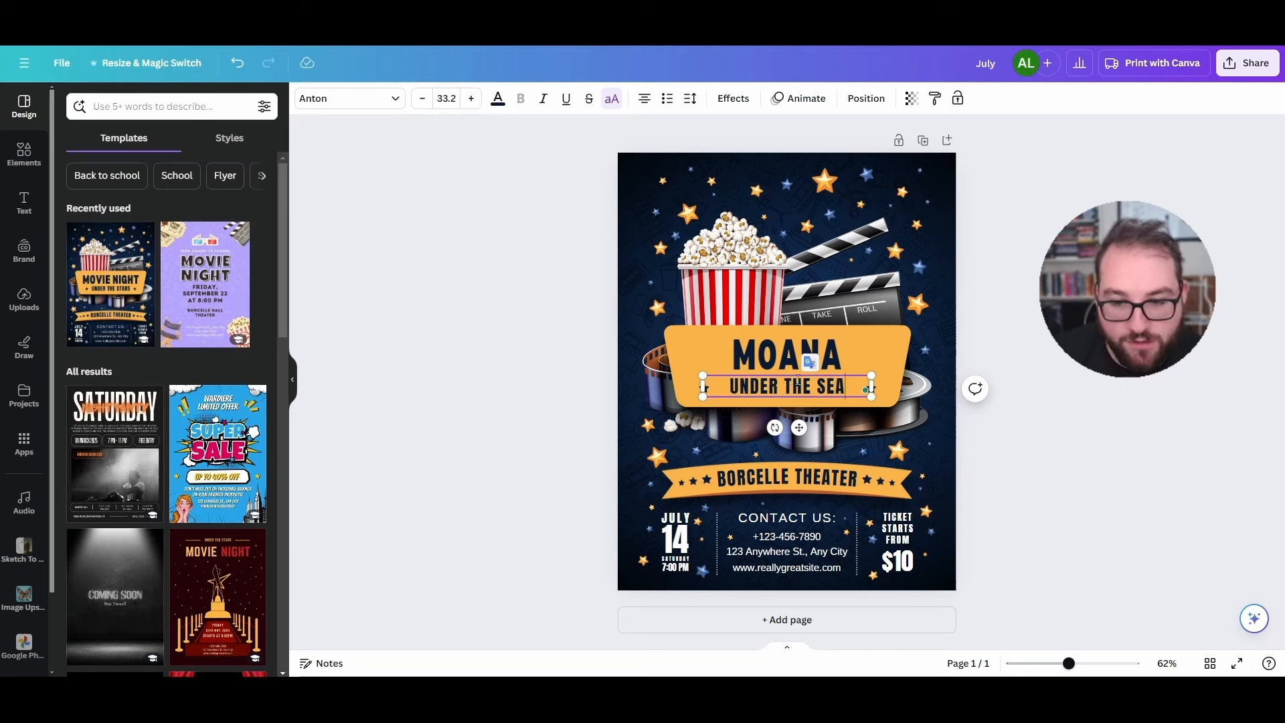
pyautogui.click(849, 344)
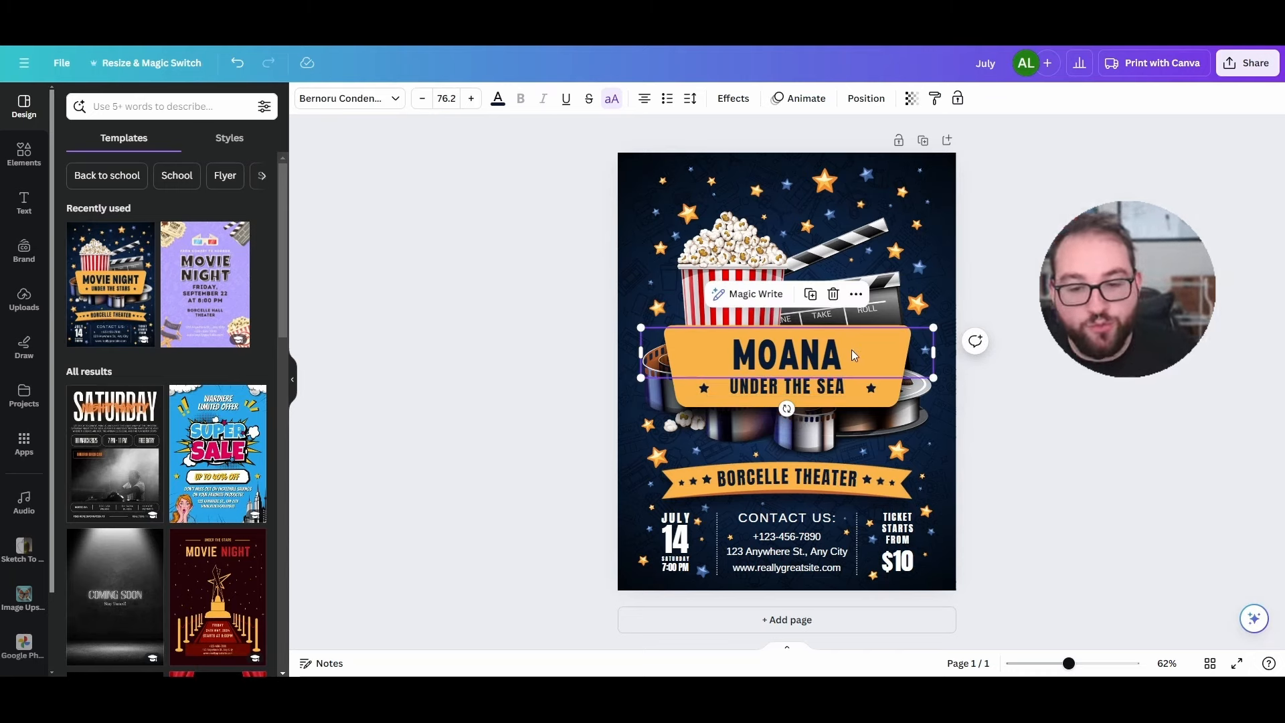
pyautogui.click(1152, 377)
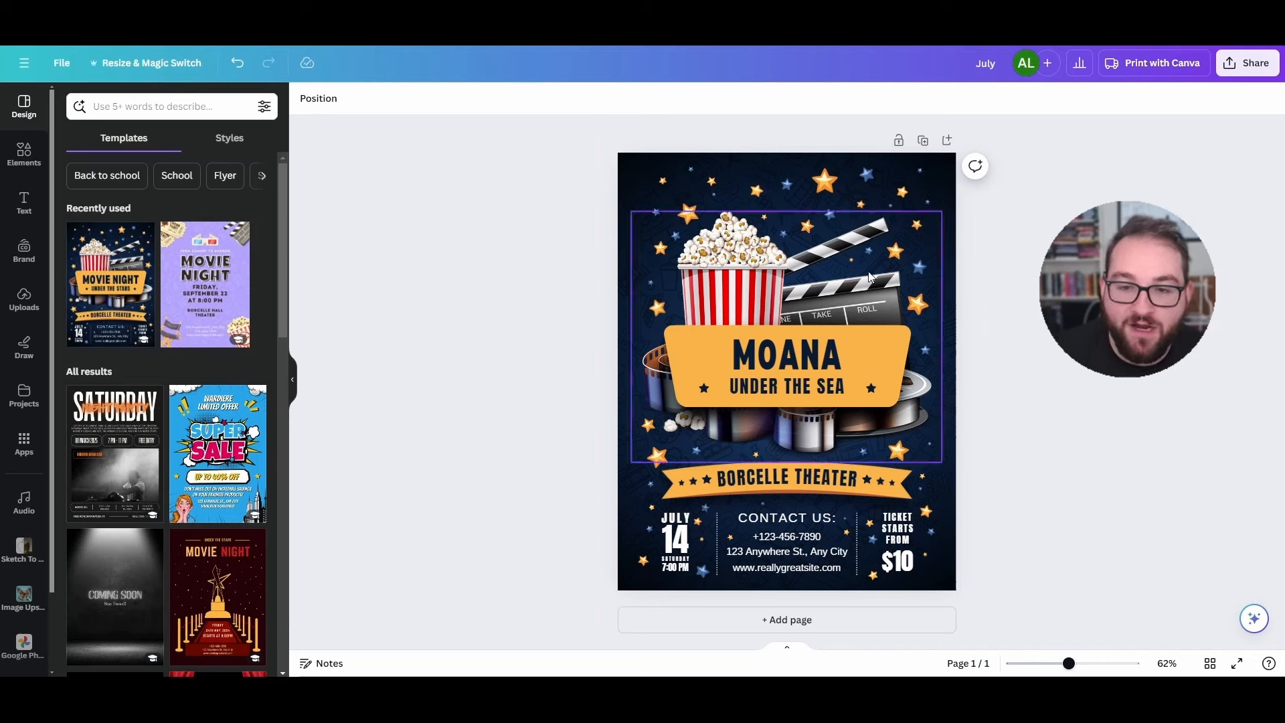
# - Select the flyer's grouped stars and inspect individual stars within the group
pyautogui.click(821, 194)
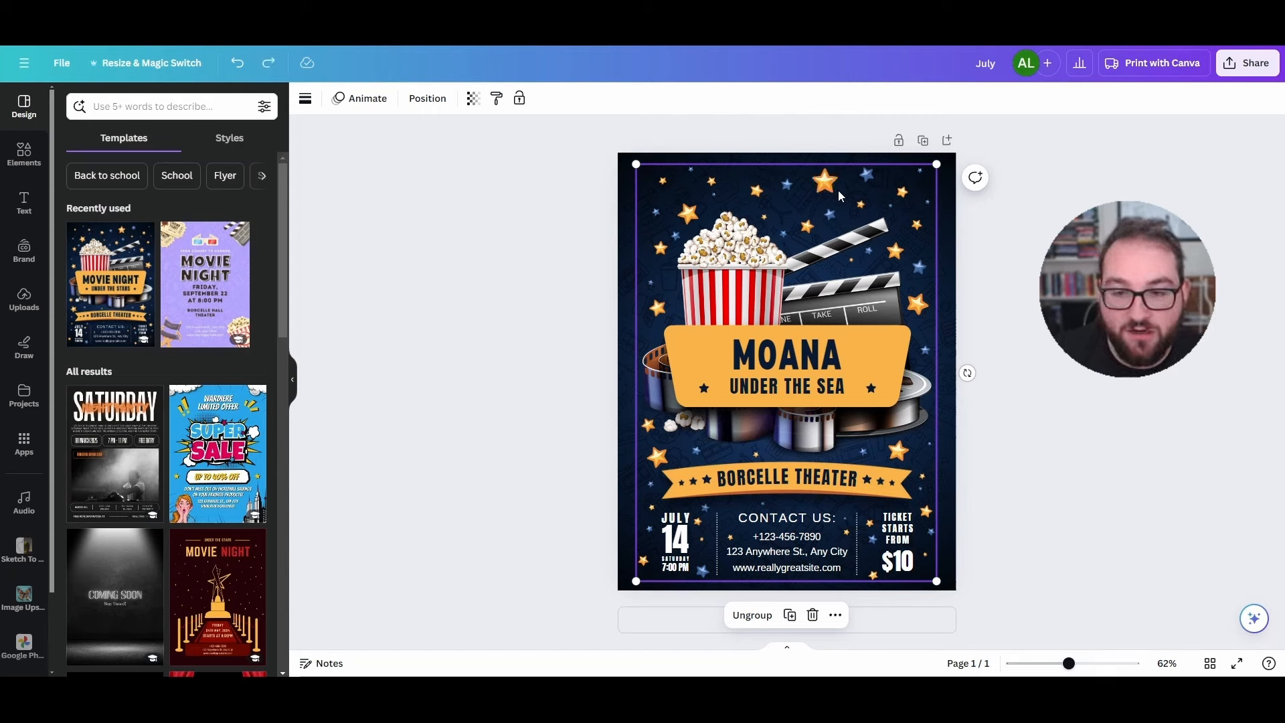
pyautogui.click(871, 174)
pyautogui.click(861, 206)
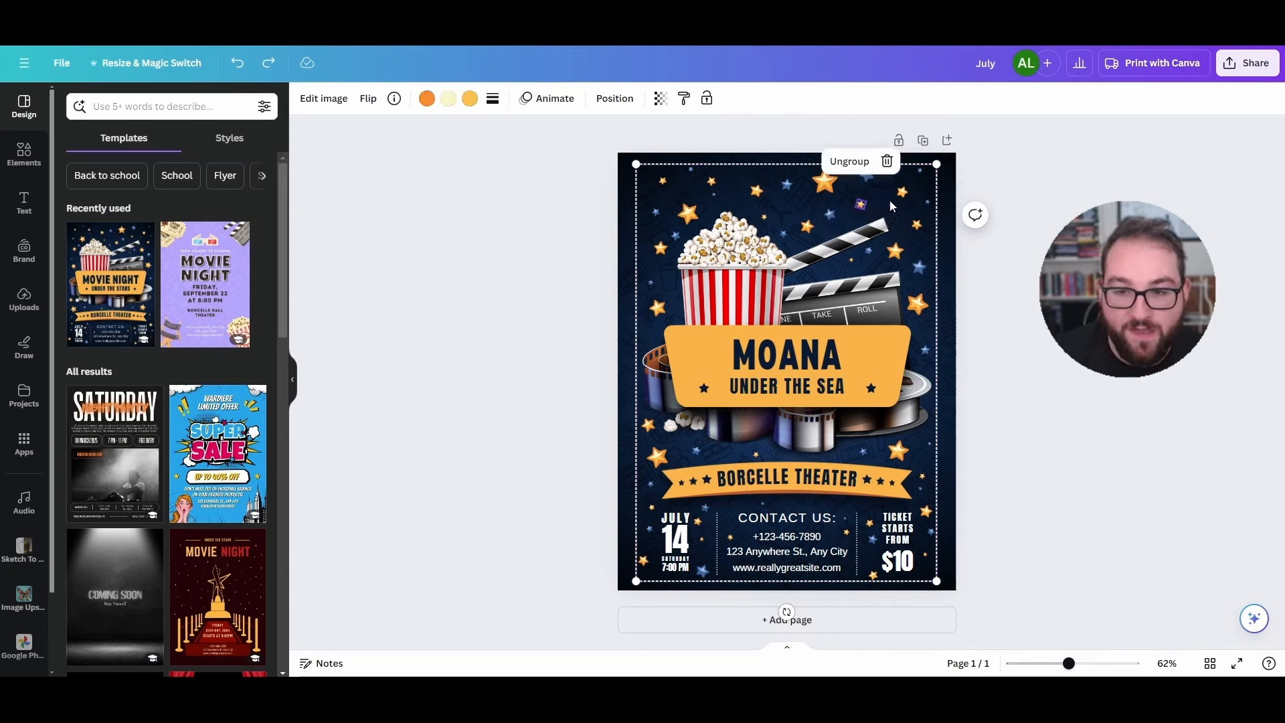
pyautogui.click(902, 193)
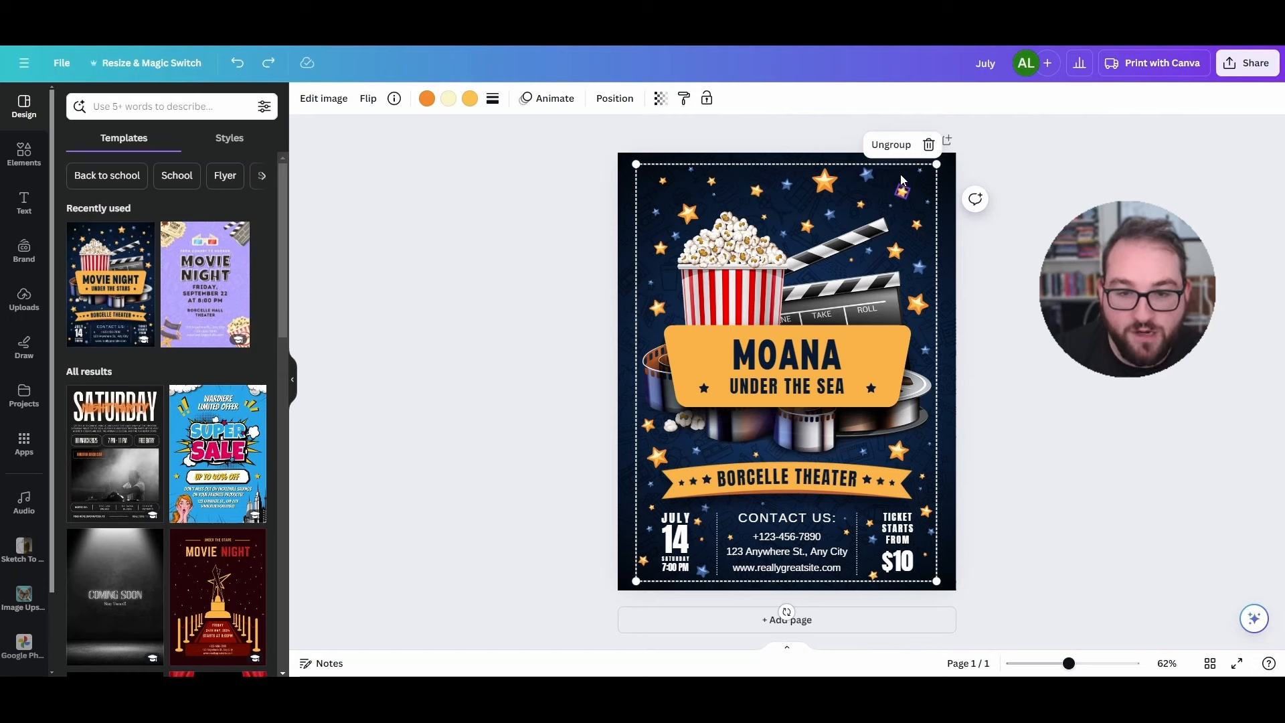
# - Recolor the $10 ticket price text on the flyer to red
pyautogui.click(907, 534)
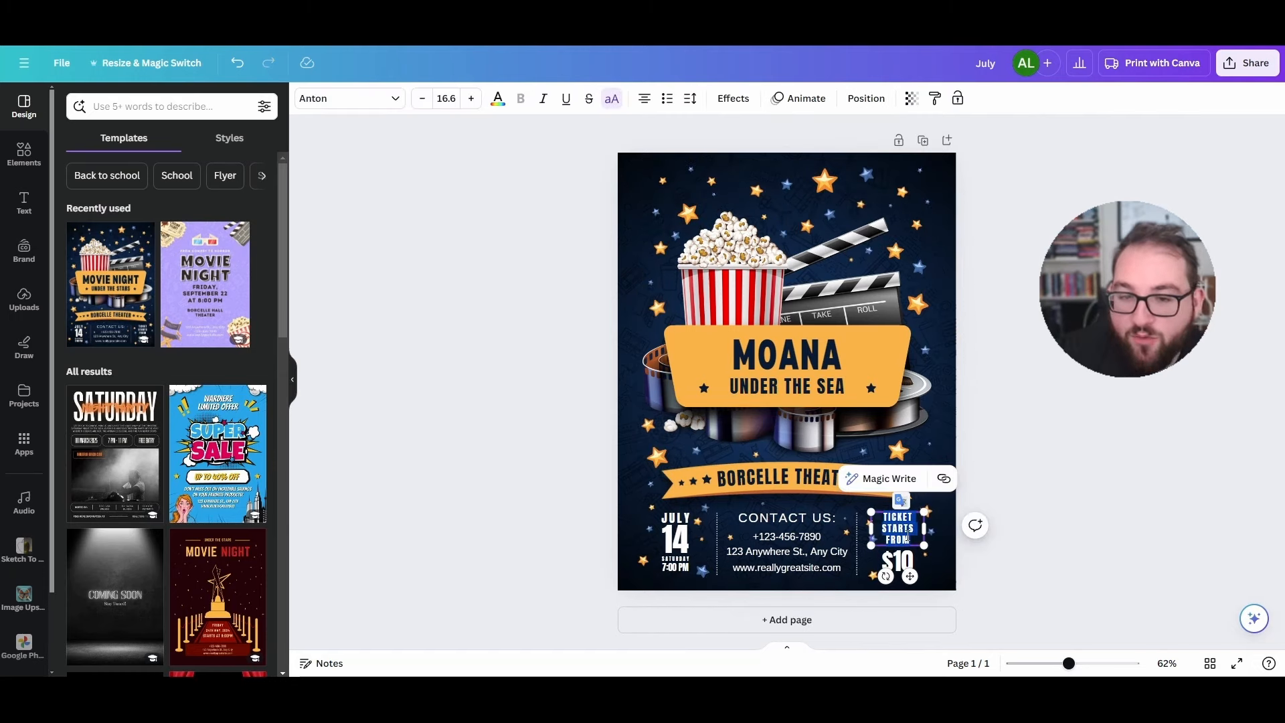
pyautogui.click(1120, 537)
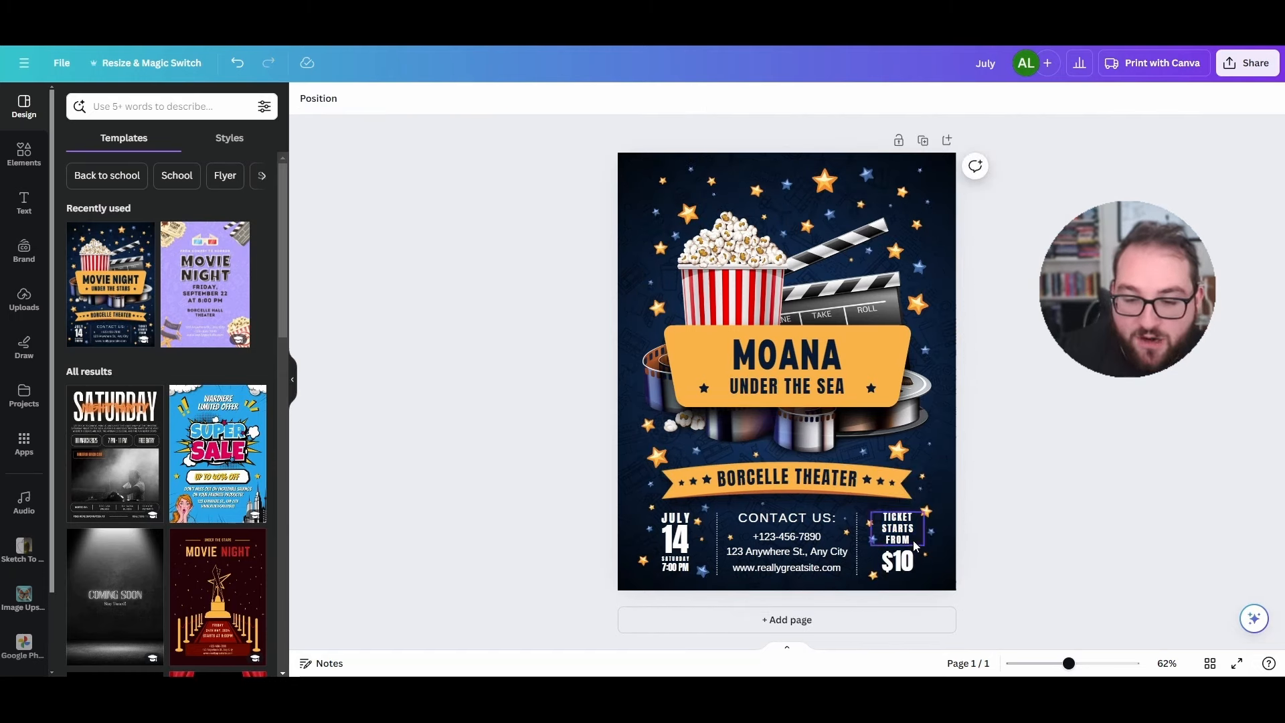
pyautogui.click(904, 539)
pyautogui.click(904, 539)
pyautogui.click(902, 564)
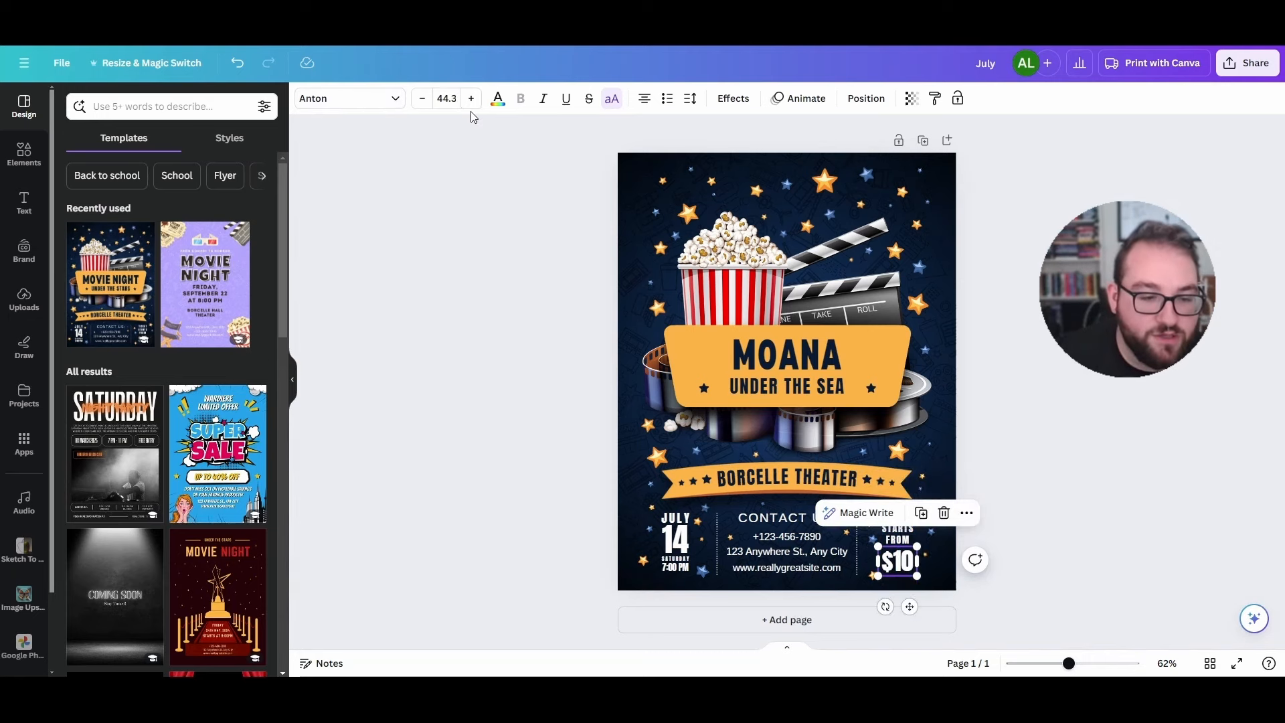
pyautogui.click(498, 100)
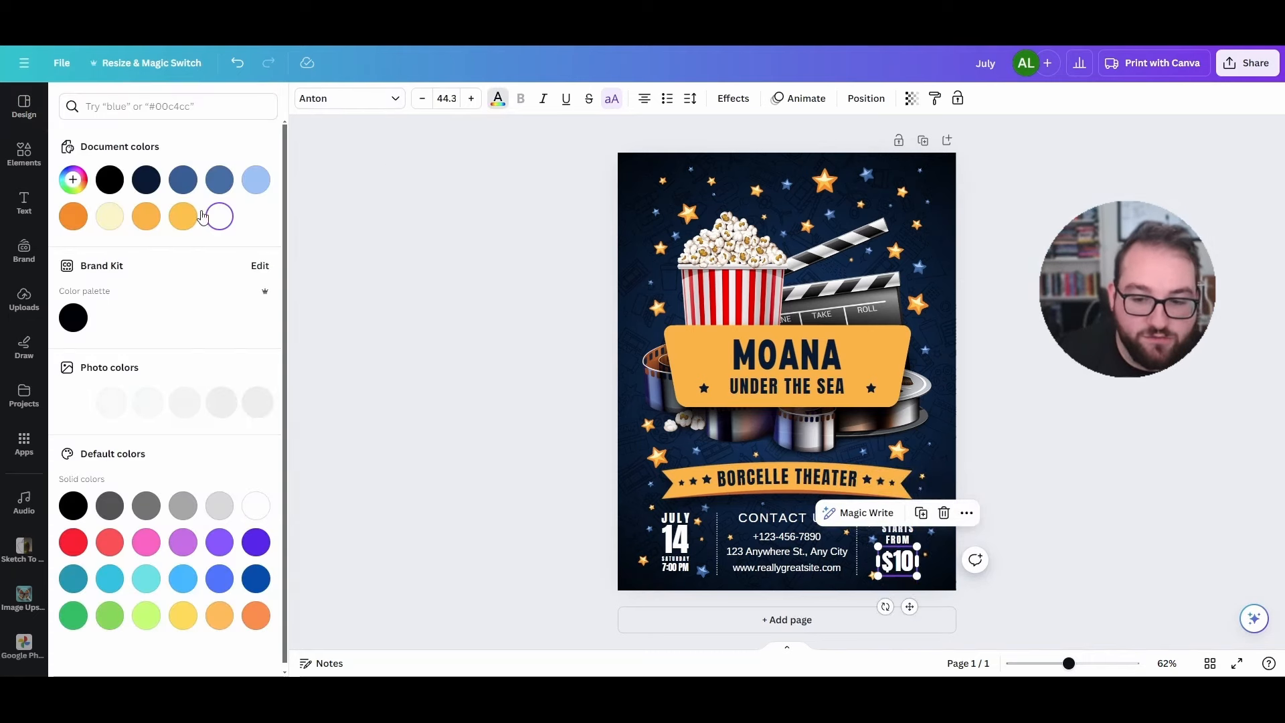
pyautogui.click(73, 542)
# - Delete the BORCELLE THEATER ribbon from the flyer
pyautogui.click(801, 534)
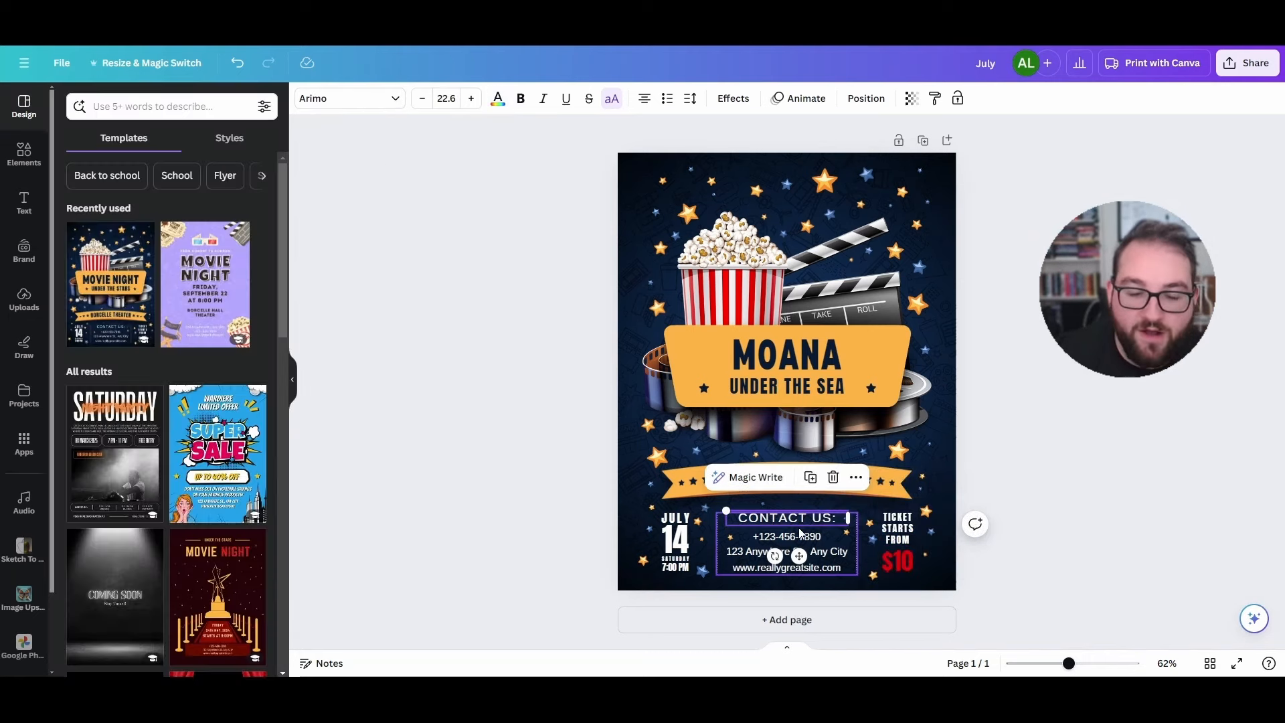
pyautogui.click(474, 429)
pyautogui.click(677, 473)
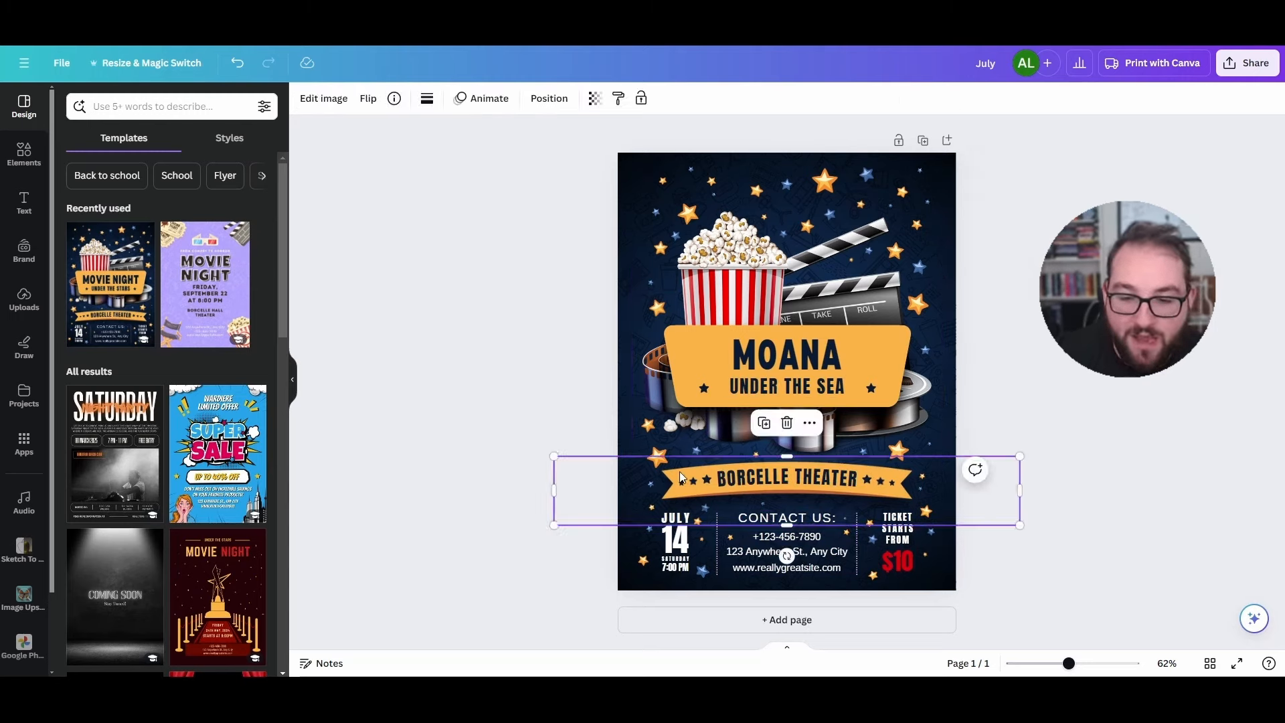
pyautogui.press('Delete')
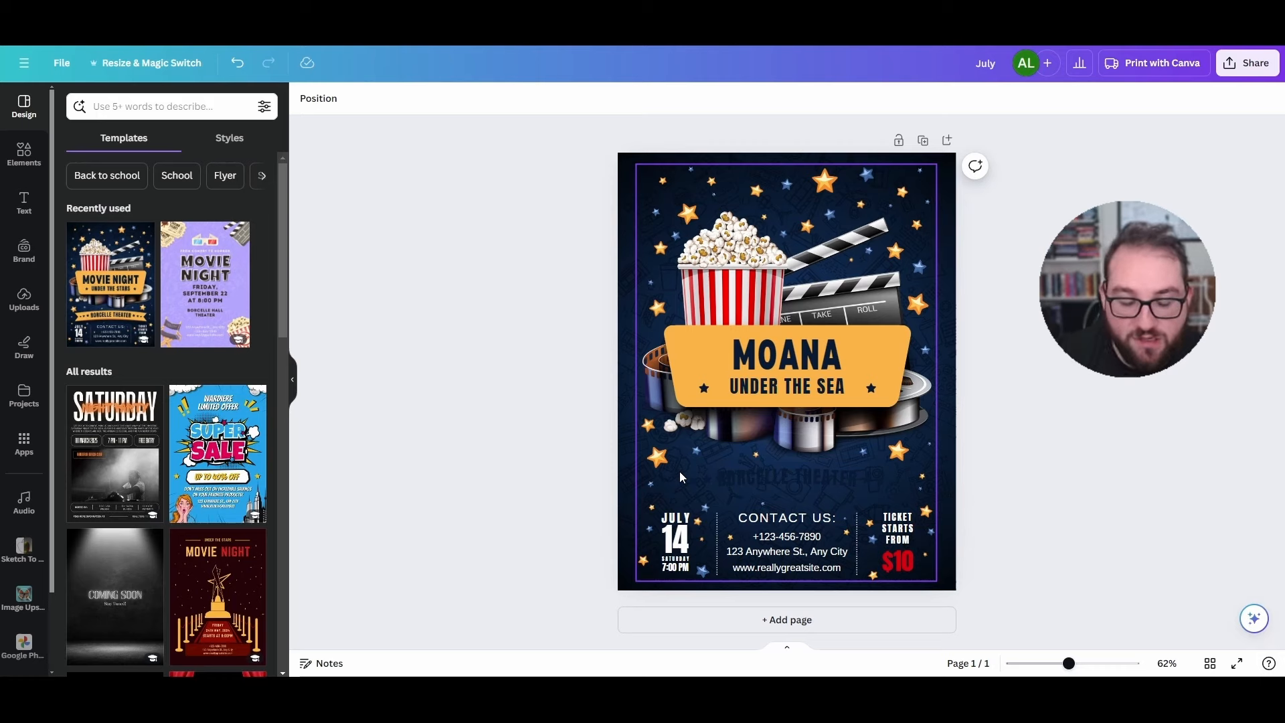
# - Undo a trial move of the title banner, shift the film props artwork slightly lower, and undo a trial deletion of it
pyautogui.click(720, 322)
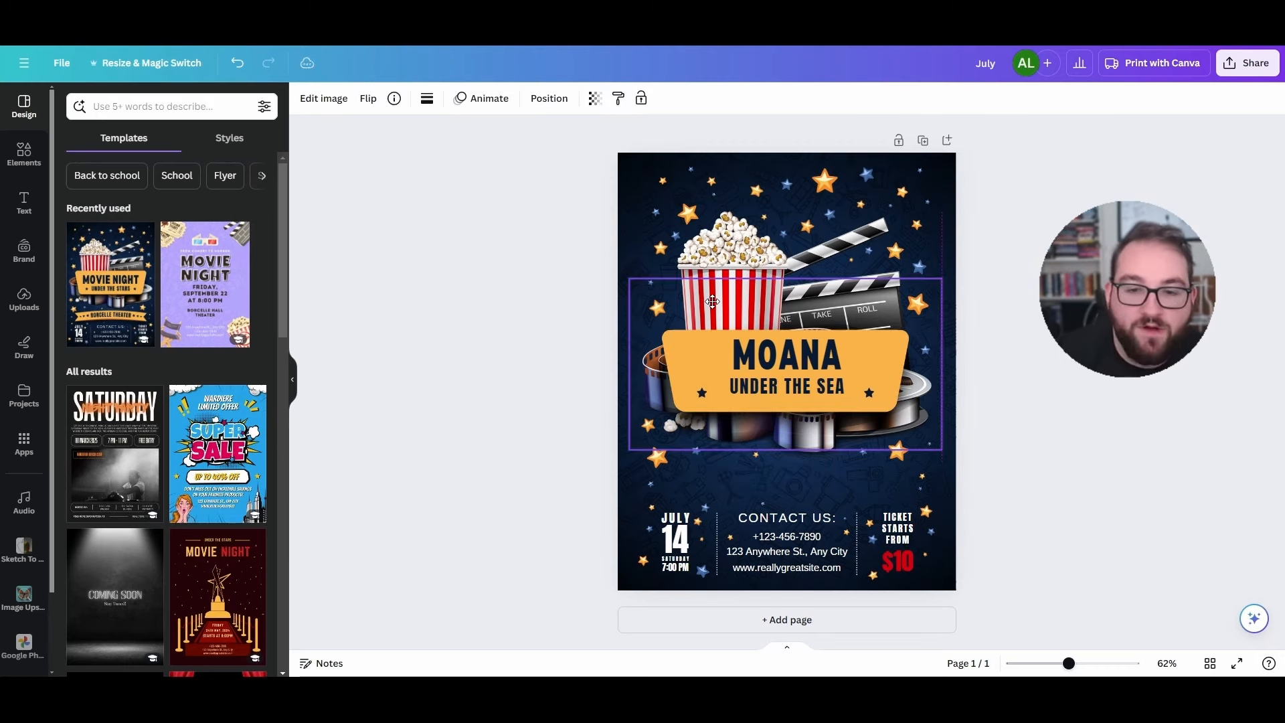
pyautogui.hotkey('ctrl', 'z')
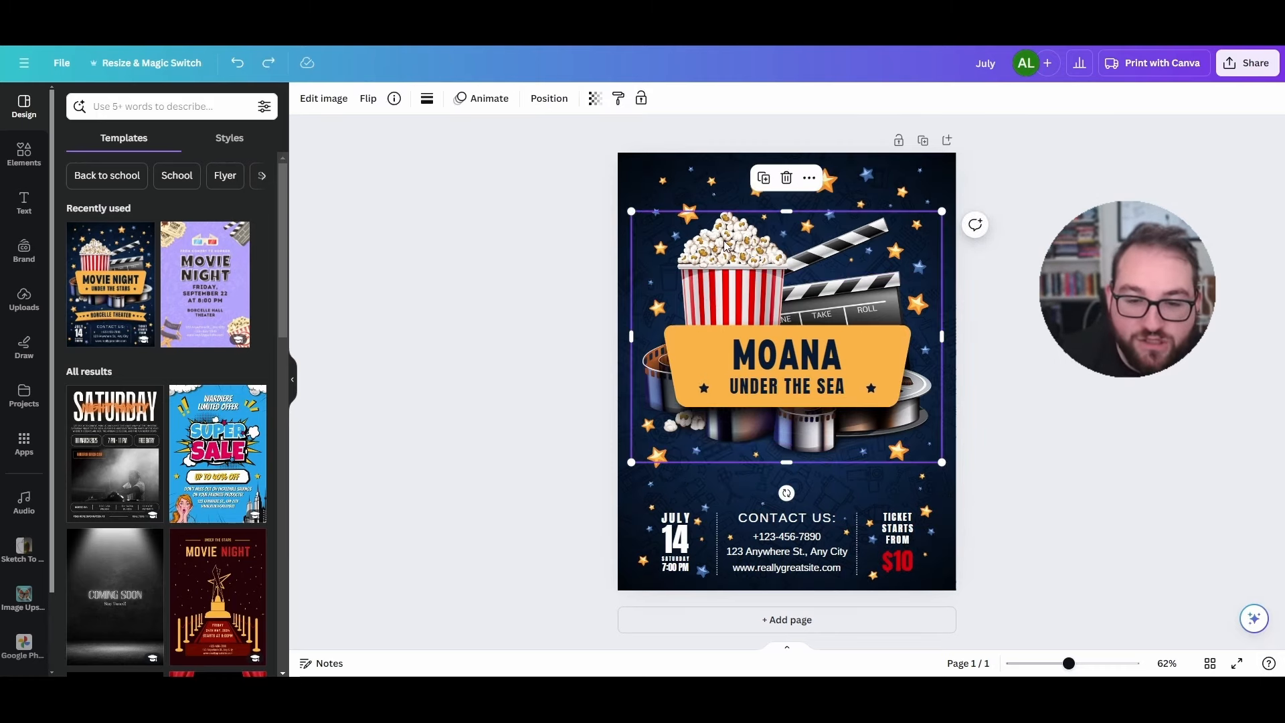
pyautogui.moveTo(711, 248); pyautogui.dragTo(740, 270)
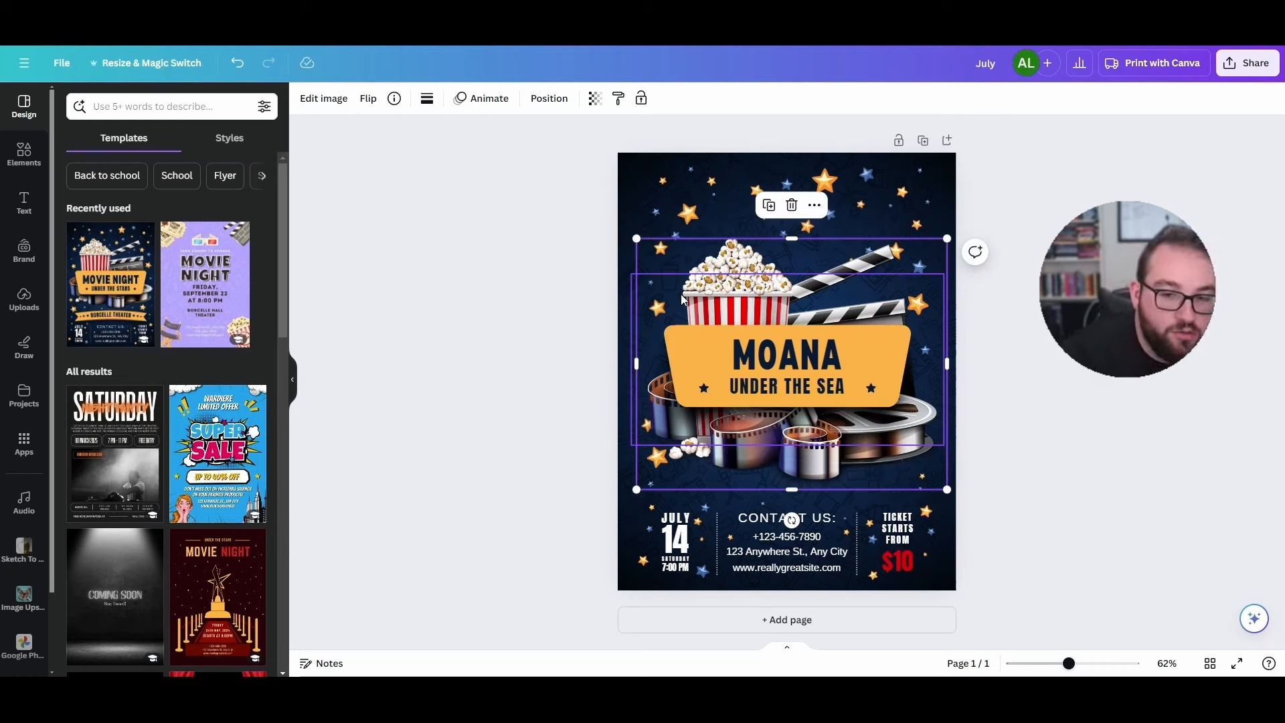
pyautogui.press('Delete')
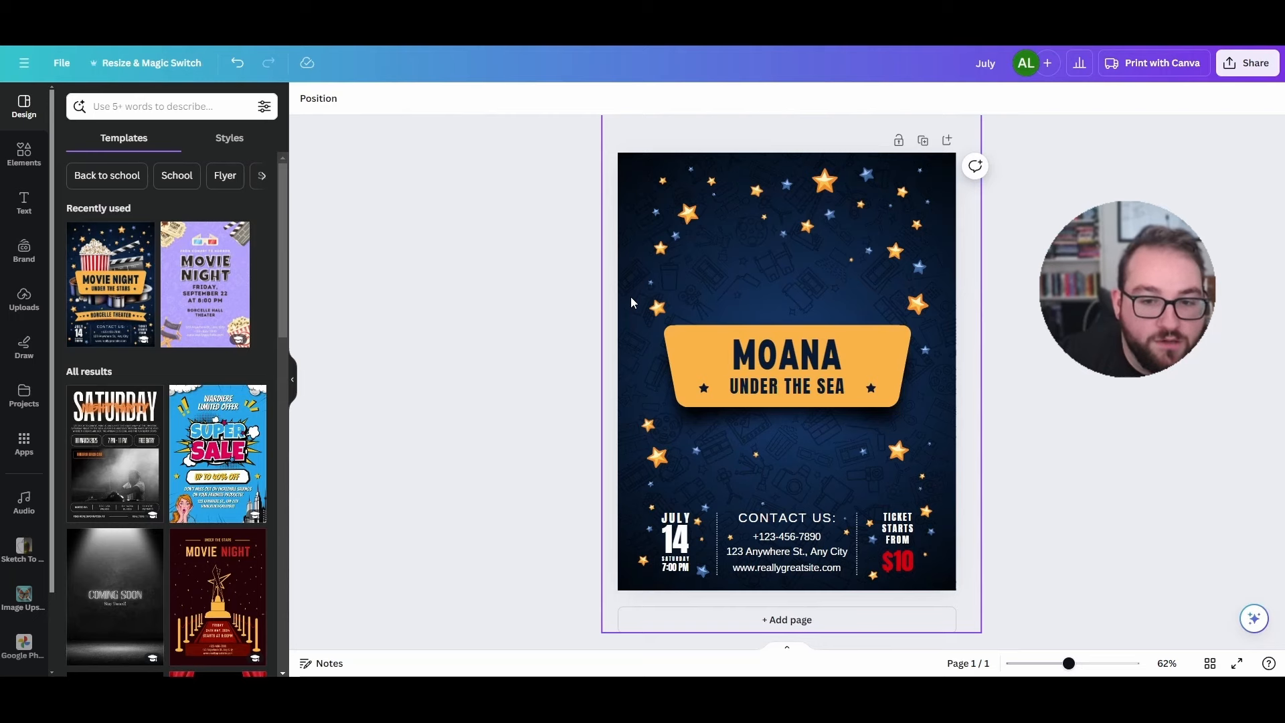
pyautogui.hotkey('ctrl', 'z')
# - Separate the popcorn bucket from the film props artwork with Magic Grab, brushing over its popcorn to include it in the selection
pyautogui.click(323, 98)
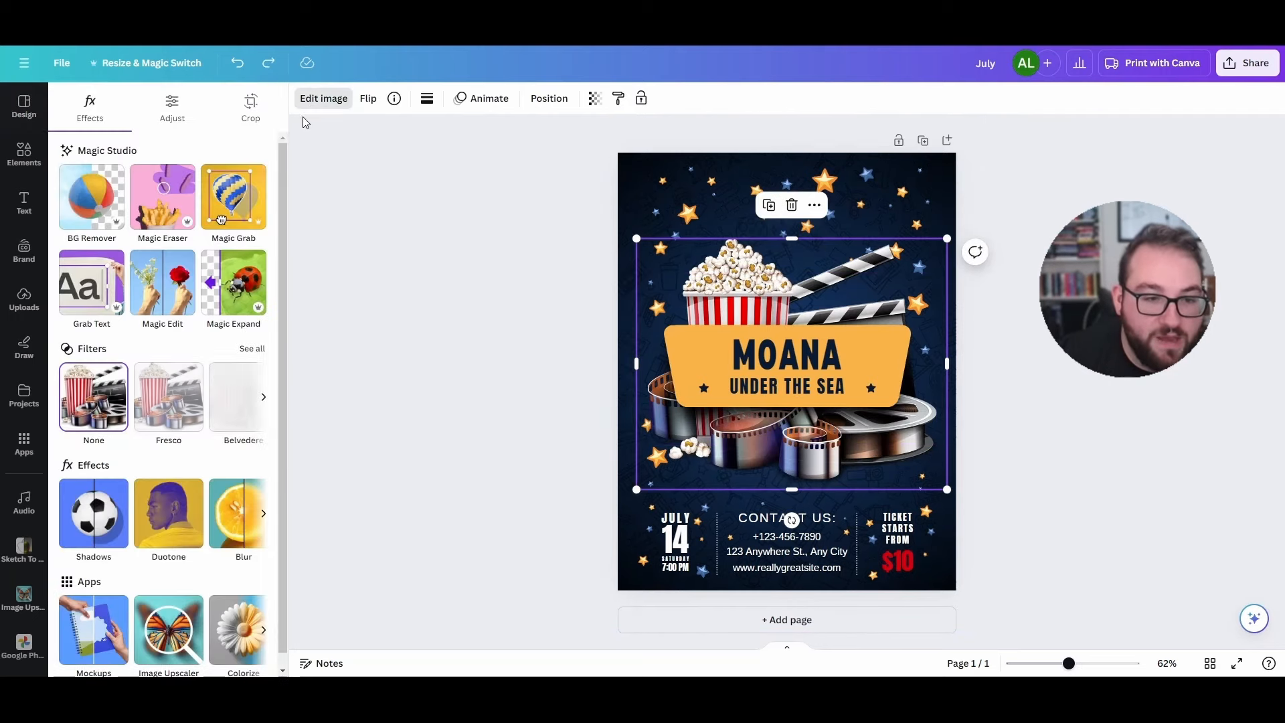
pyautogui.click(165, 198)
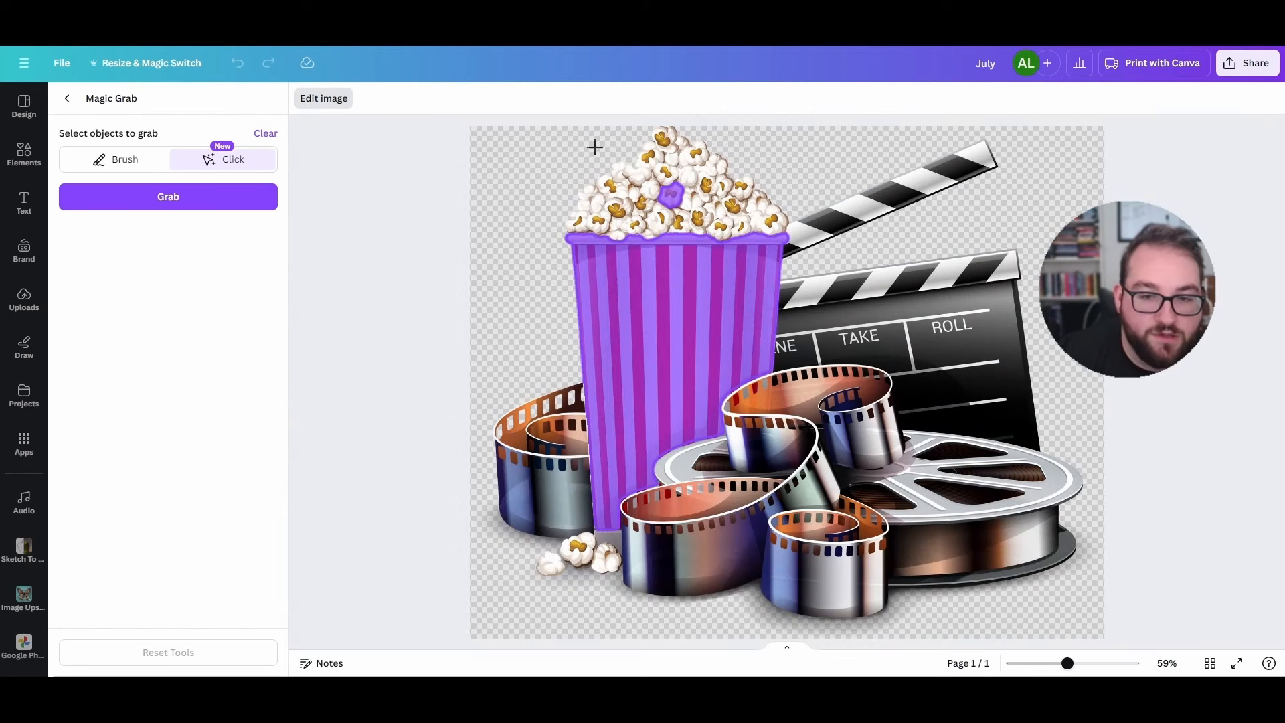
pyautogui.click(137, 161)
pyautogui.moveTo(642, 145)
pyautogui.mouseDown()
pyautogui.moveTo(753, 193)
pyautogui.moveTo(578, 205)
pyautogui.moveTo(636, 231)
pyautogui.mouseUp()
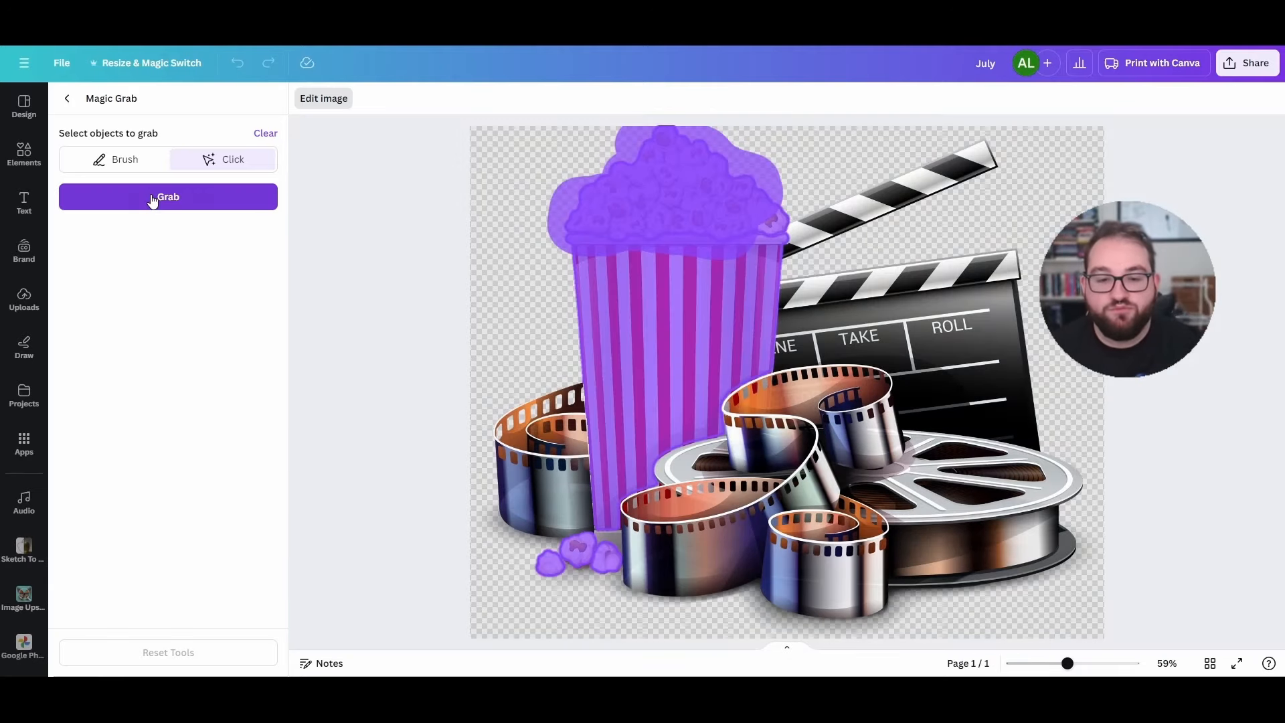
pyautogui.click(152, 201)
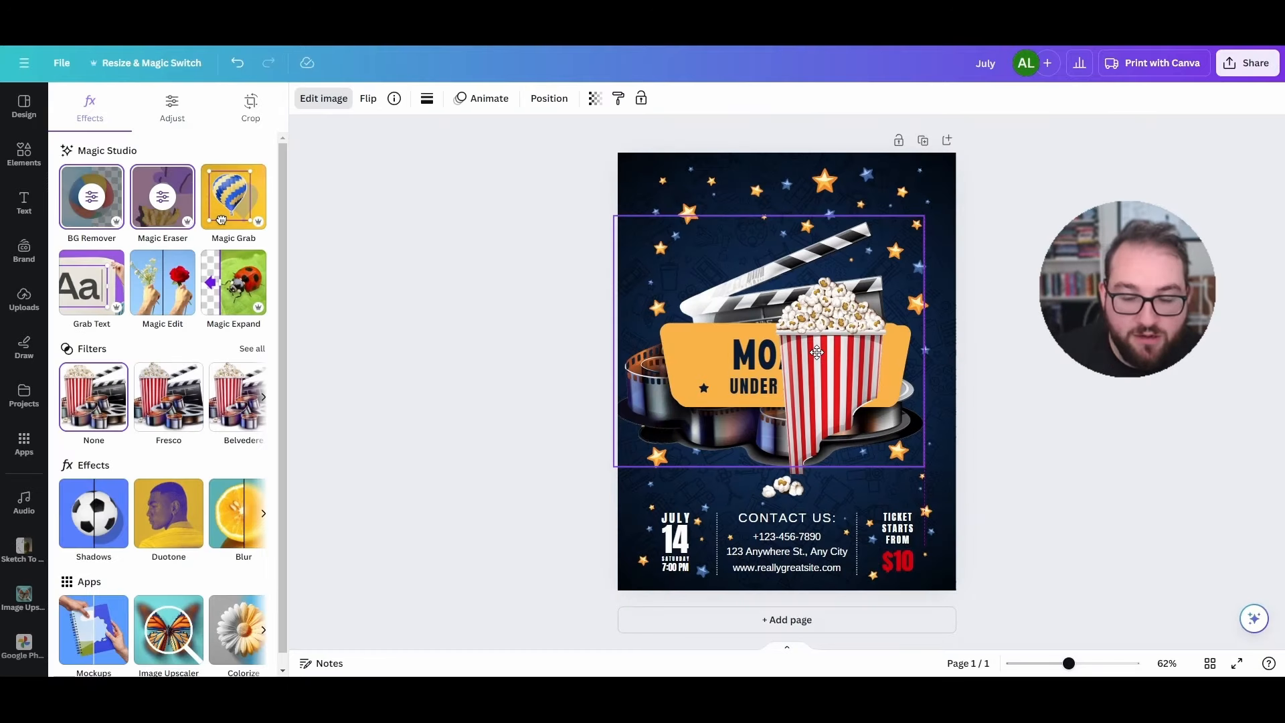
# - Place the grabbed popcorn bucket beside the clapperboard and layer it behind the orange title banner but in front of the film props
pyautogui.moveTo(817, 352); pyautogui.dragTo(734, 342)
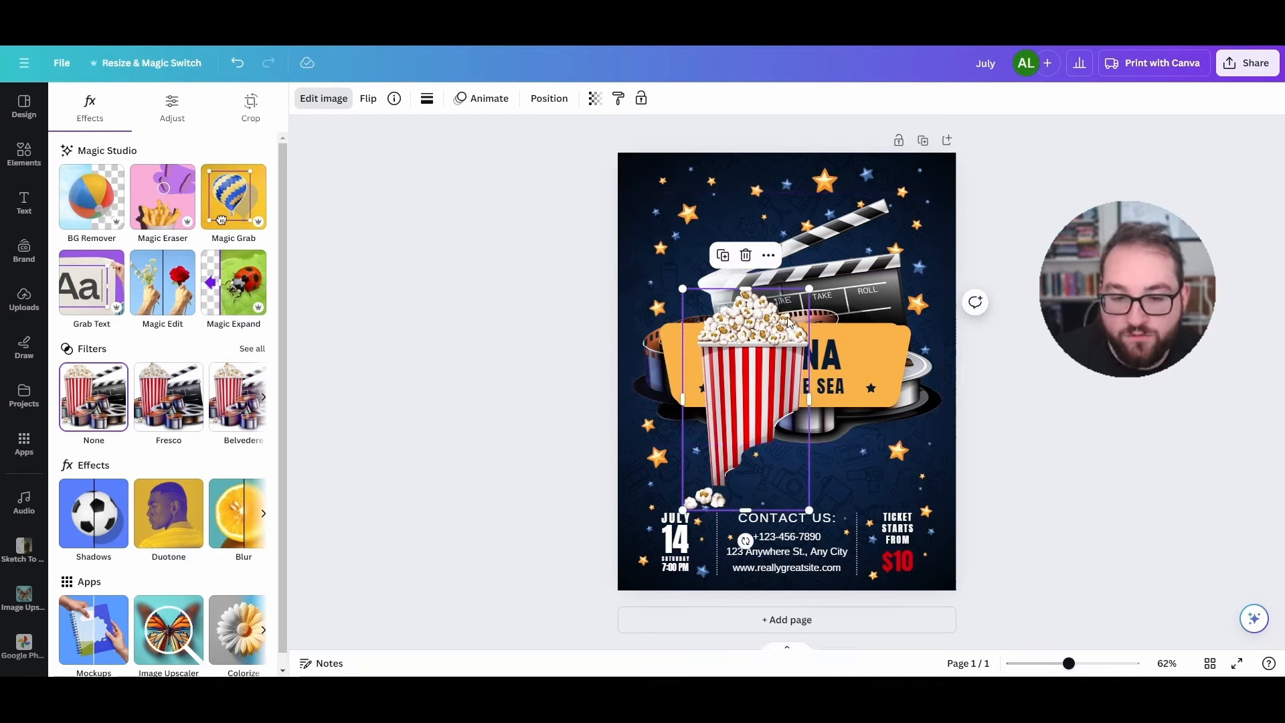
pyautogui.moveTo(753, 380); pyautogui.dragTo(711, 299)
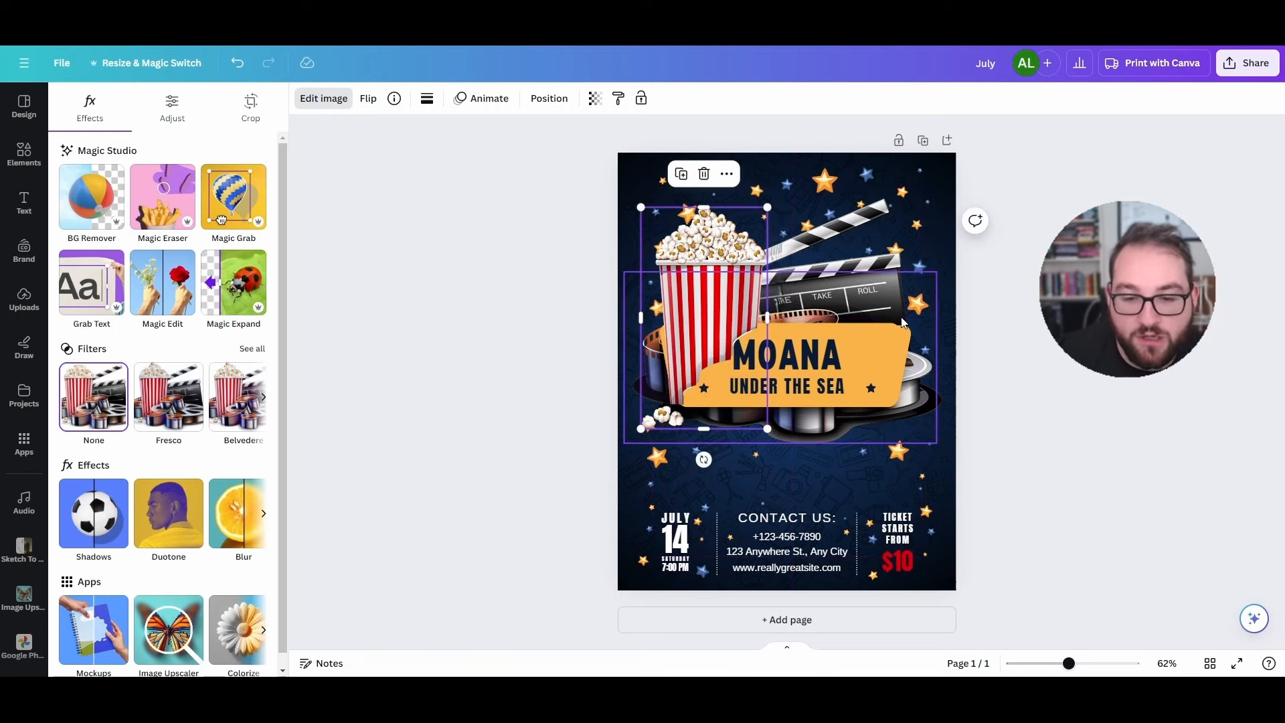
pyautogui.rightClick(677, 238)
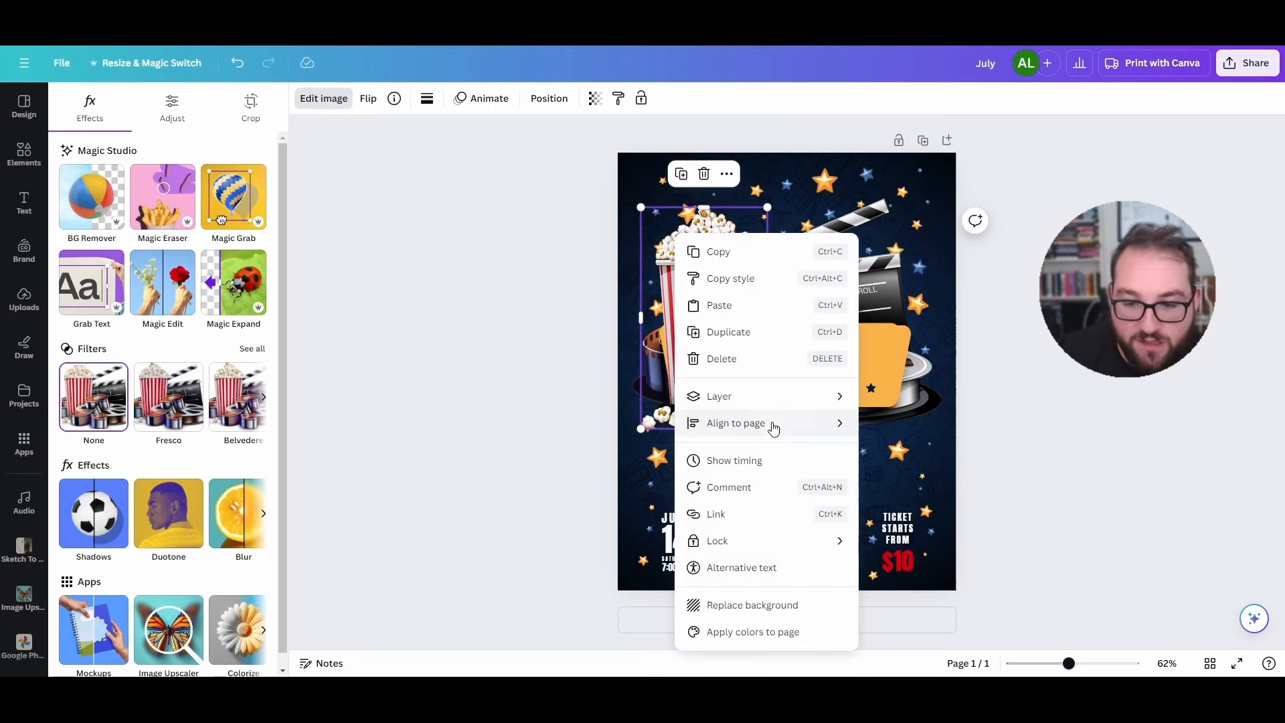
pyautogui.moveTo(773, 402)
pyautogui.click(892, 466)
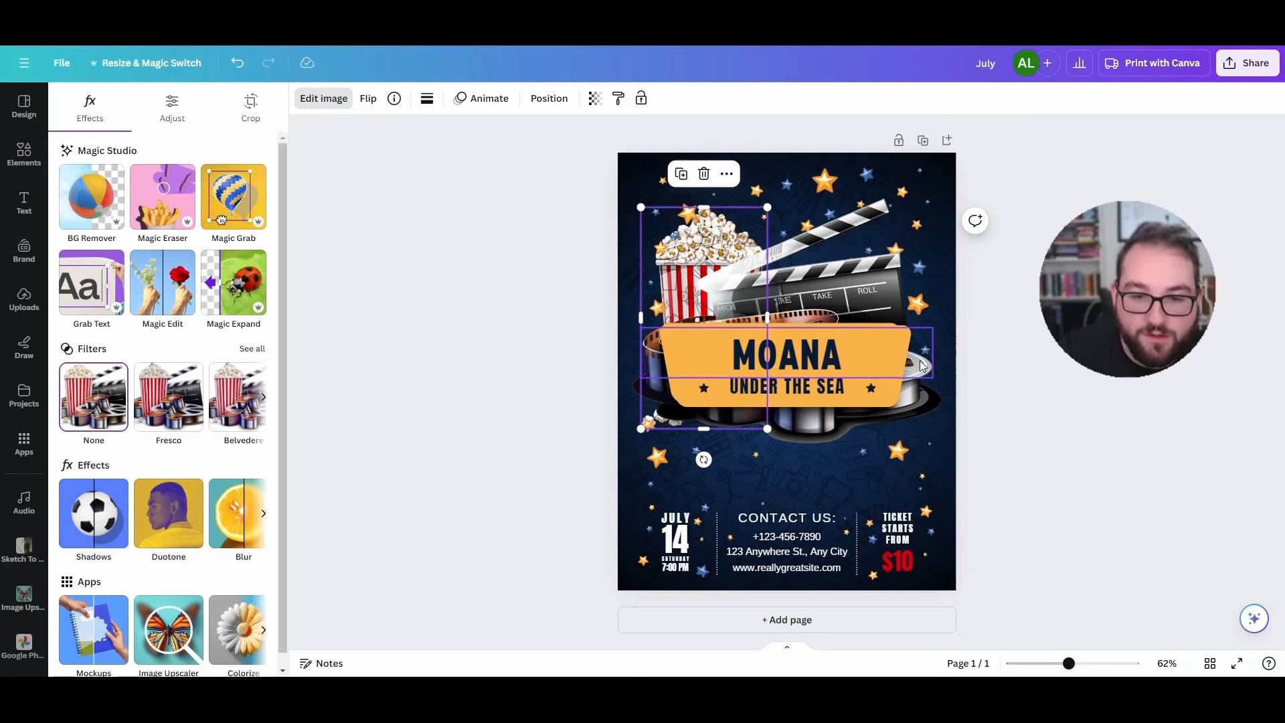
pyautogui.hotkey('ctrl', ']')
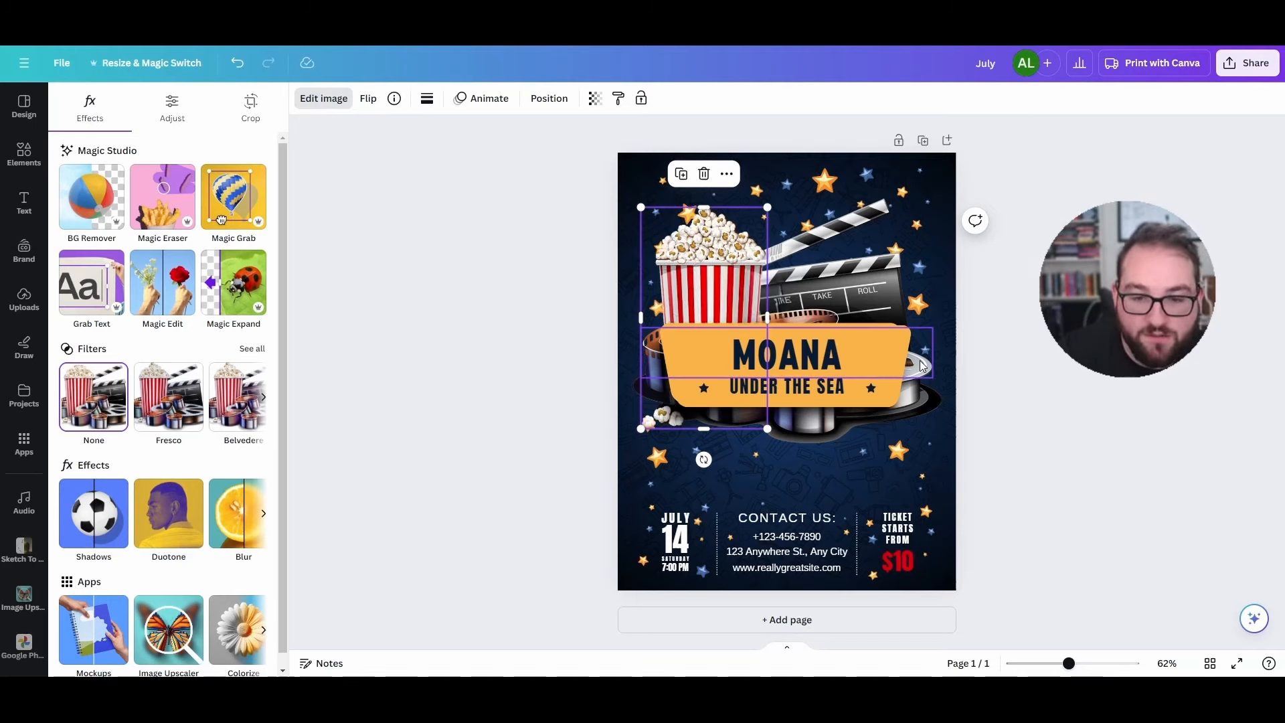
pyautogui.moveTo(686, 232); pyautogui.dragTo(696, 231)
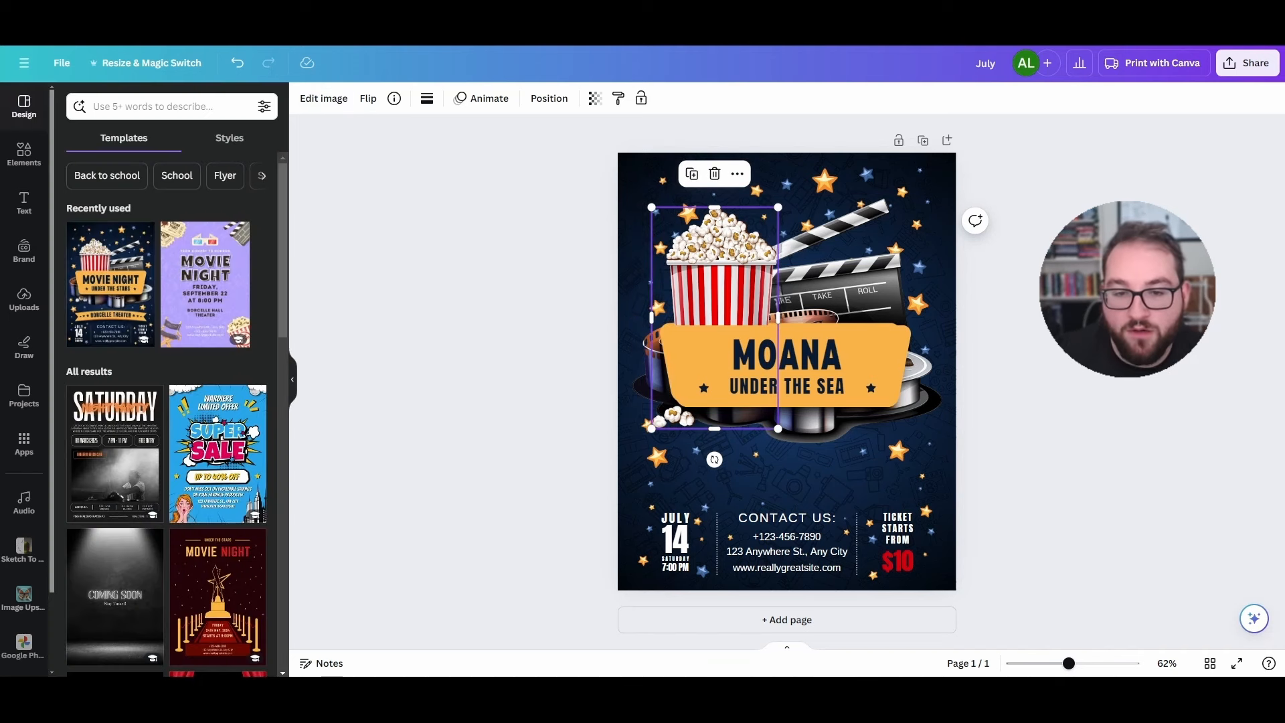
# - Delete the separated popcorn bucket from the flyer
pyautogui.click(1072, 268)
pyautogui.click(674, 250)
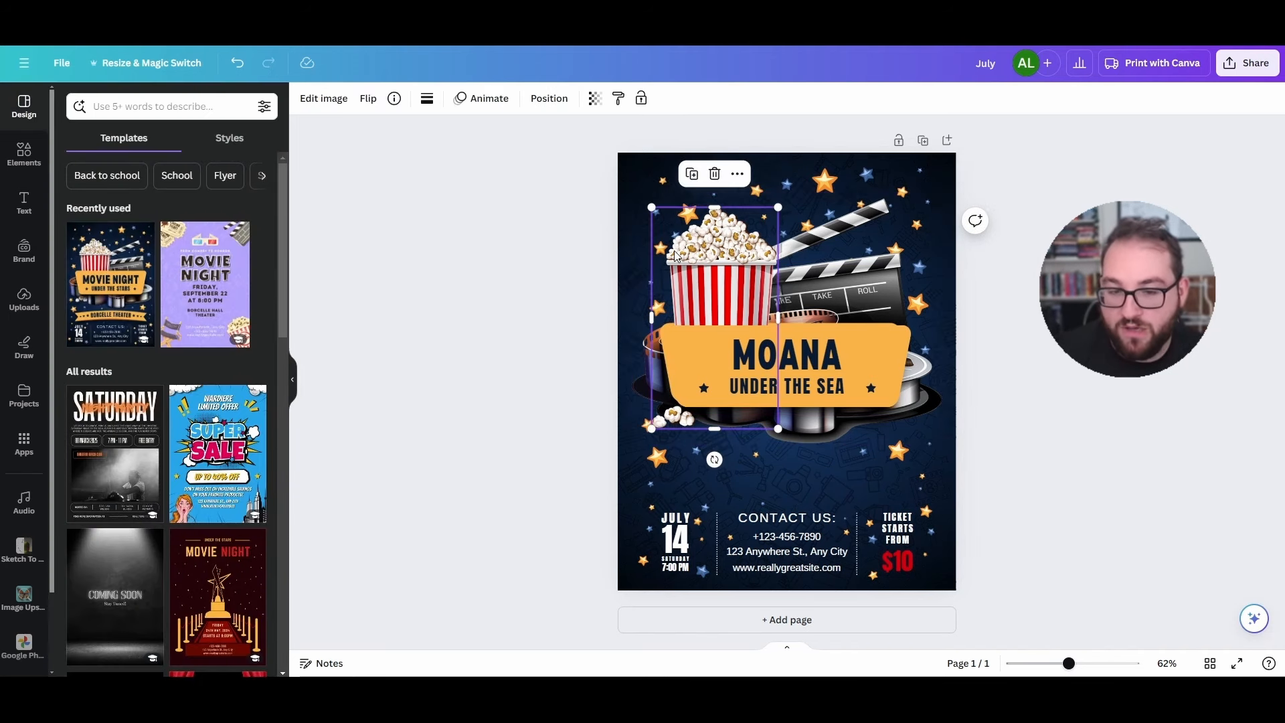
pyautogui.press('Delete')
pyautogui.click(674, 250)
pyautogui.press('Delete')
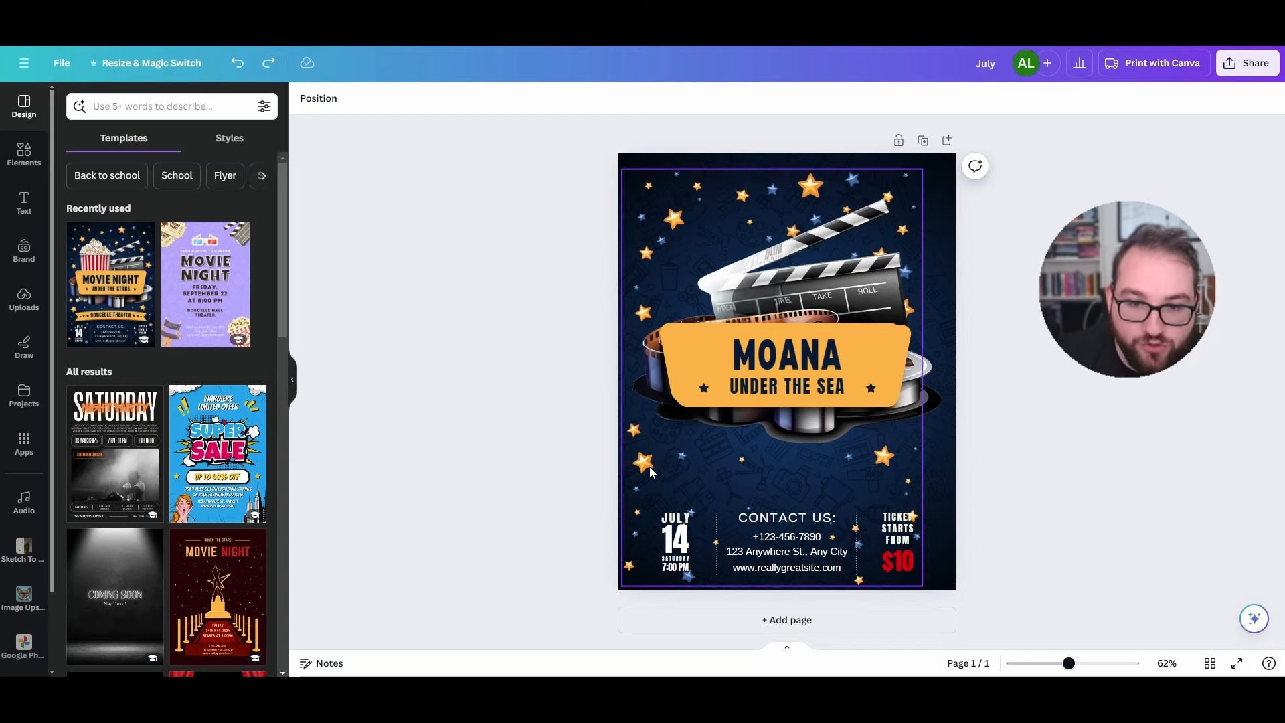
# - Ungroup the flyer's stars and move a blue star from the upper sky onto the orange banner beside the MOANA heading
pyautogui.click(660, 464)
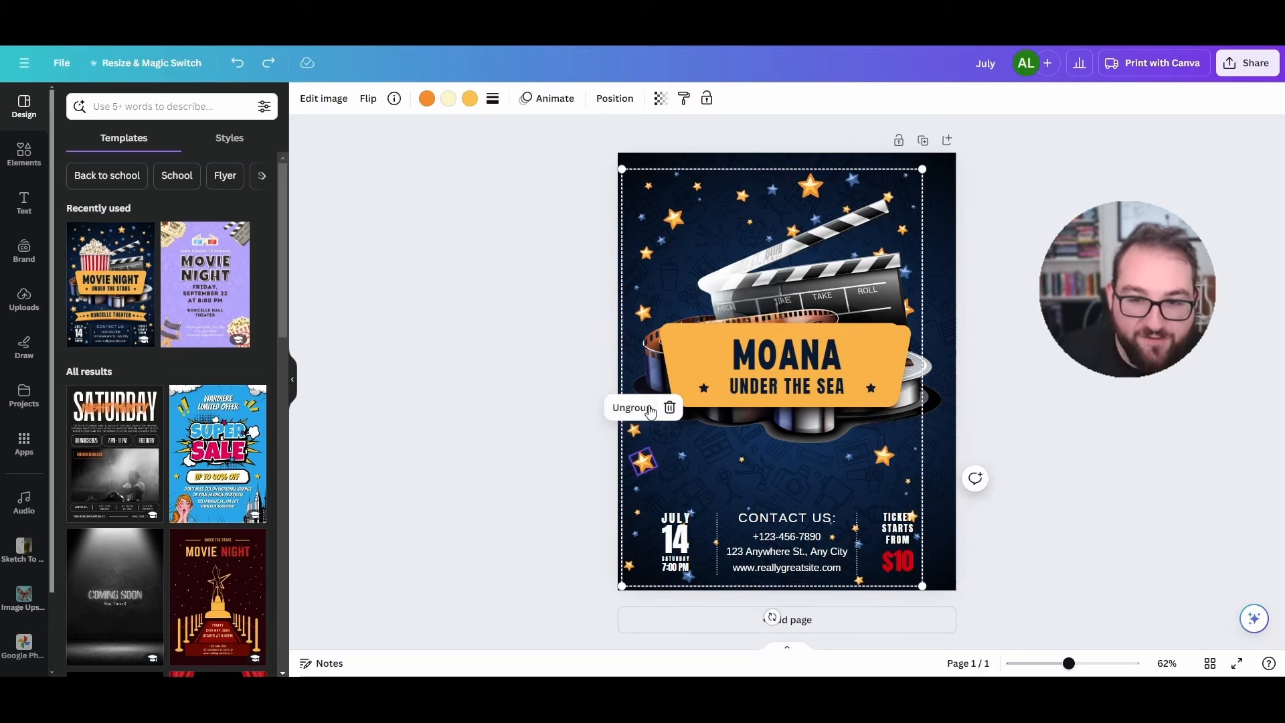
pyautogui.click(650, 409)
pyautogui.click(764, 357)
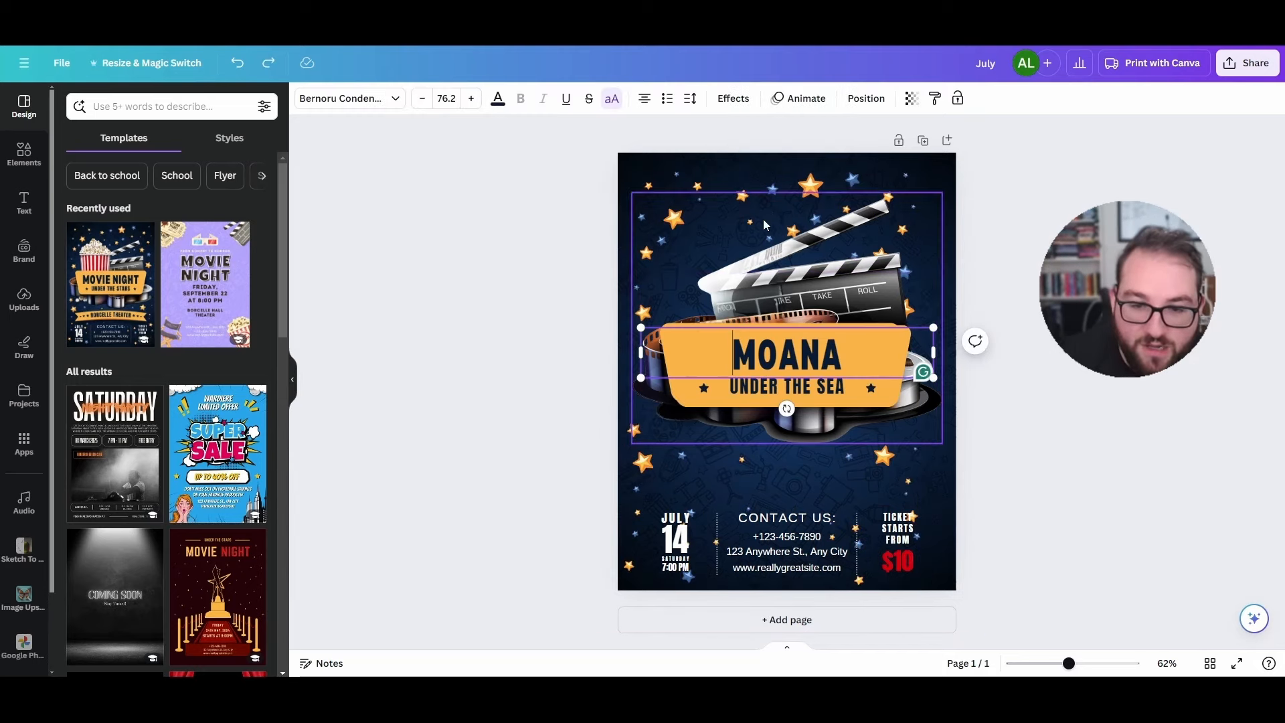
pyautogui.click(850, 184)
pyautogui.moveTo(855, 181); pyautogui.dragTo(700, 362)
# - Show the layers overlapping the MOANA heading and move the small blue star's layer above the orange banner
pyautogui.rightClick(700, 359)
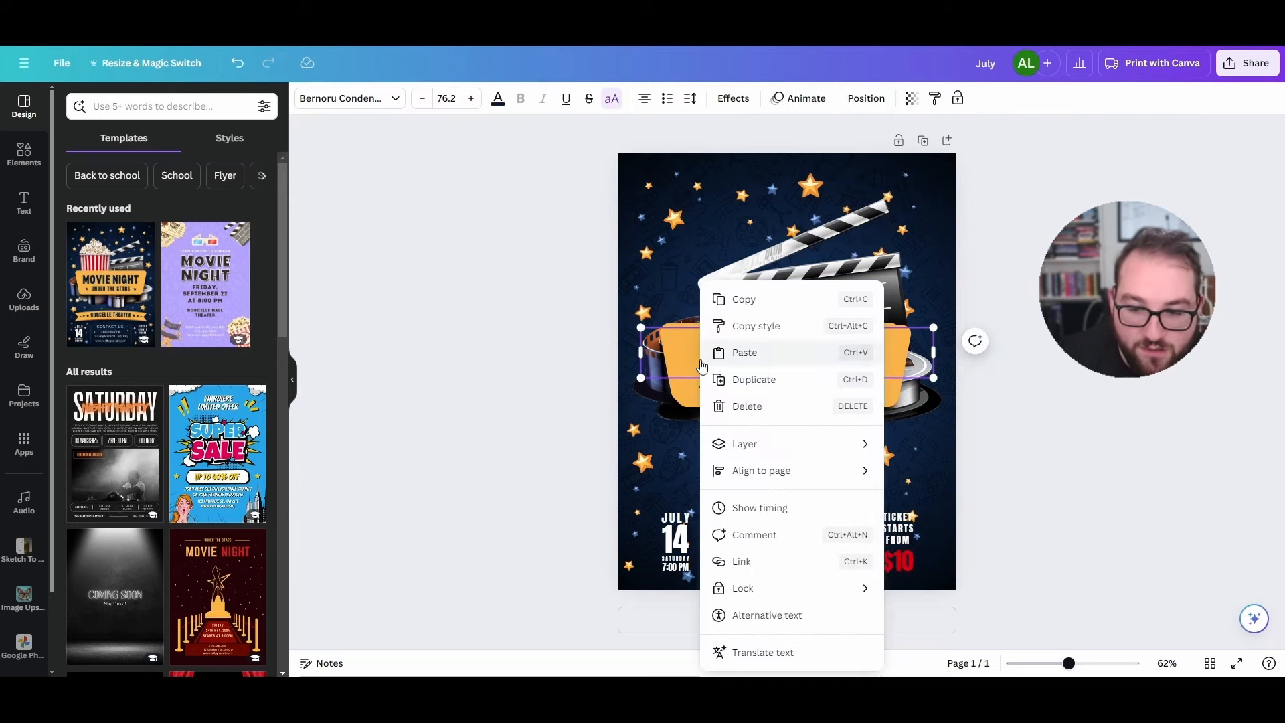
pyautogui.moveTo(803, 443)
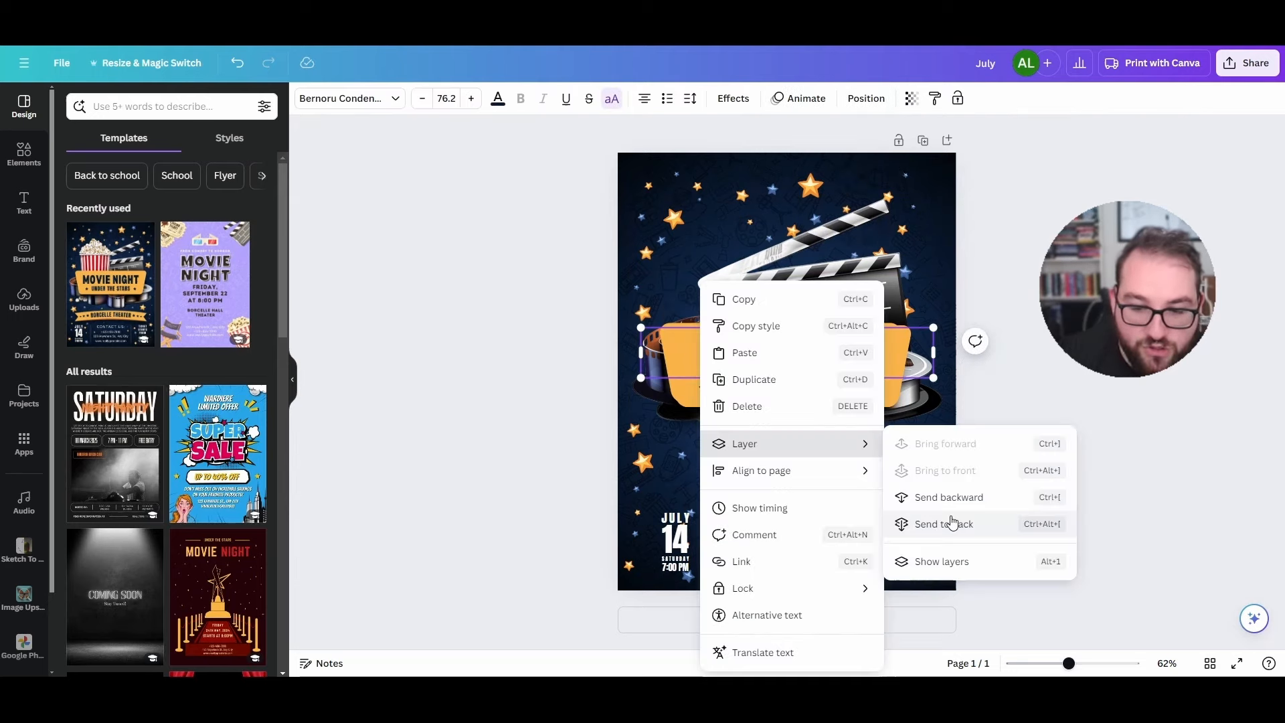
pyautogui.click(935, 562)
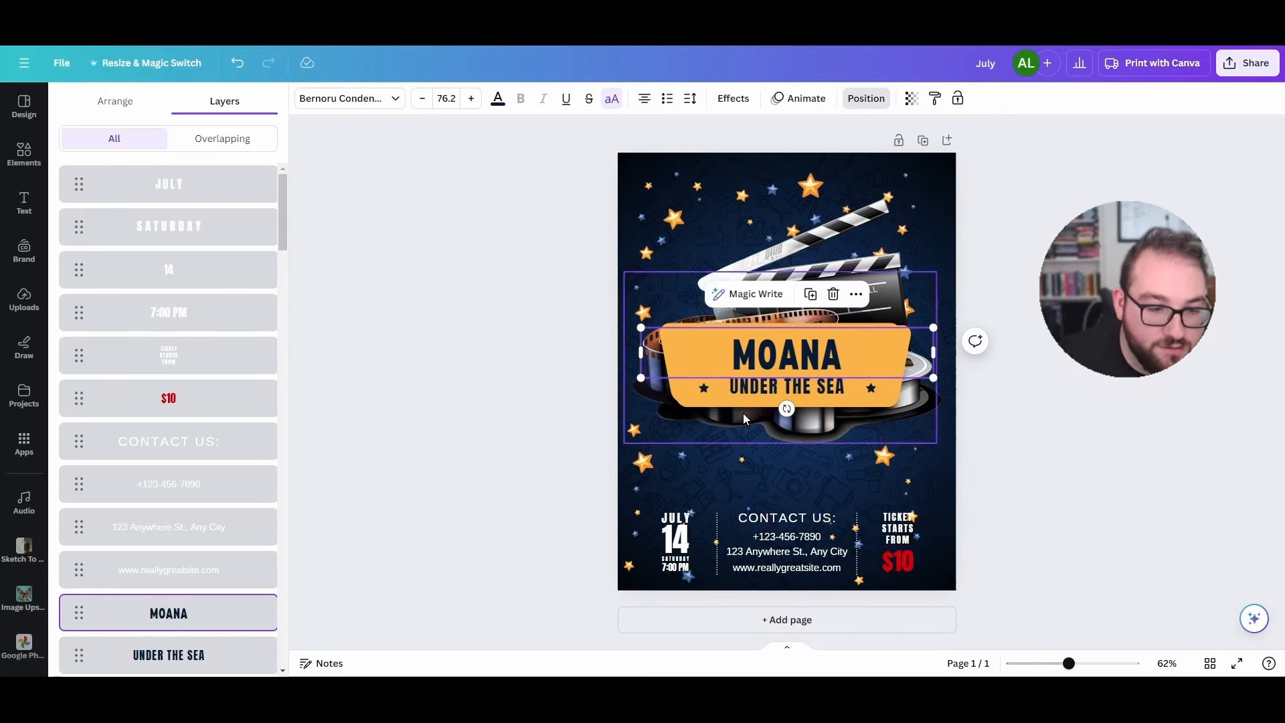
pyautogui.scroll(-20, 155, 505)
pyautogui.scroll(12, 155, 504)
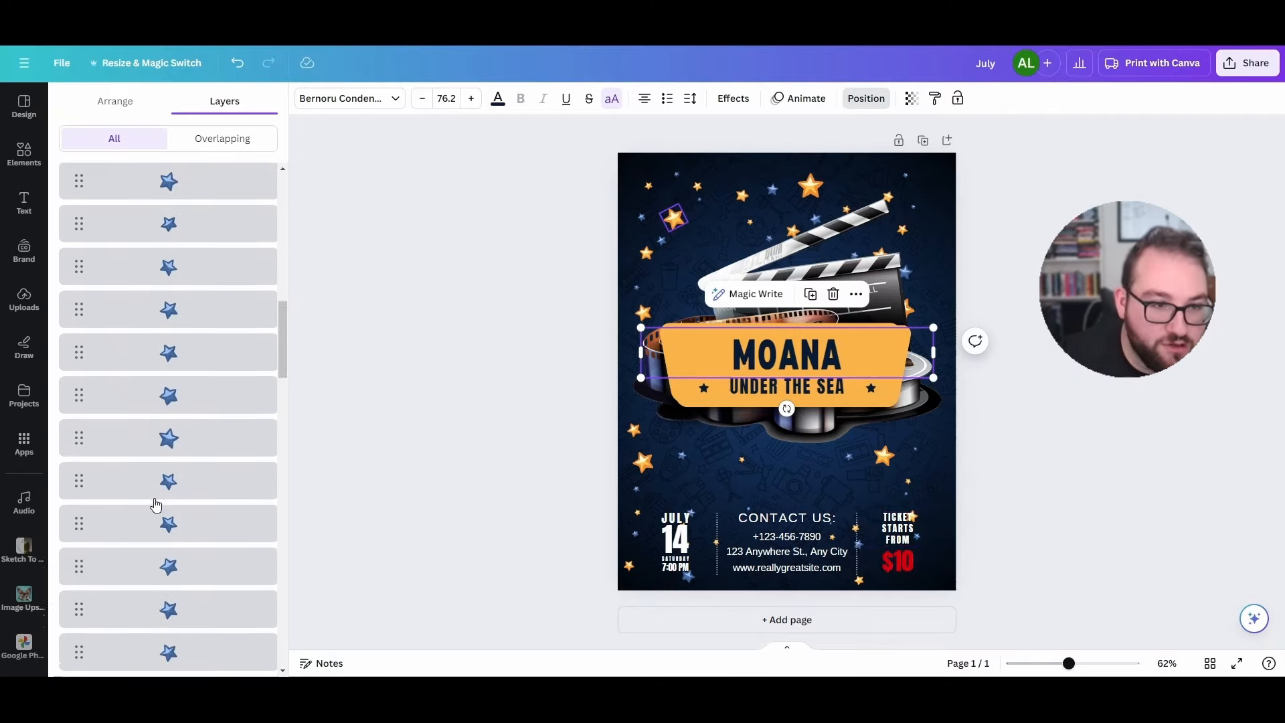
pyautogui.scroll(10, 155, 505)
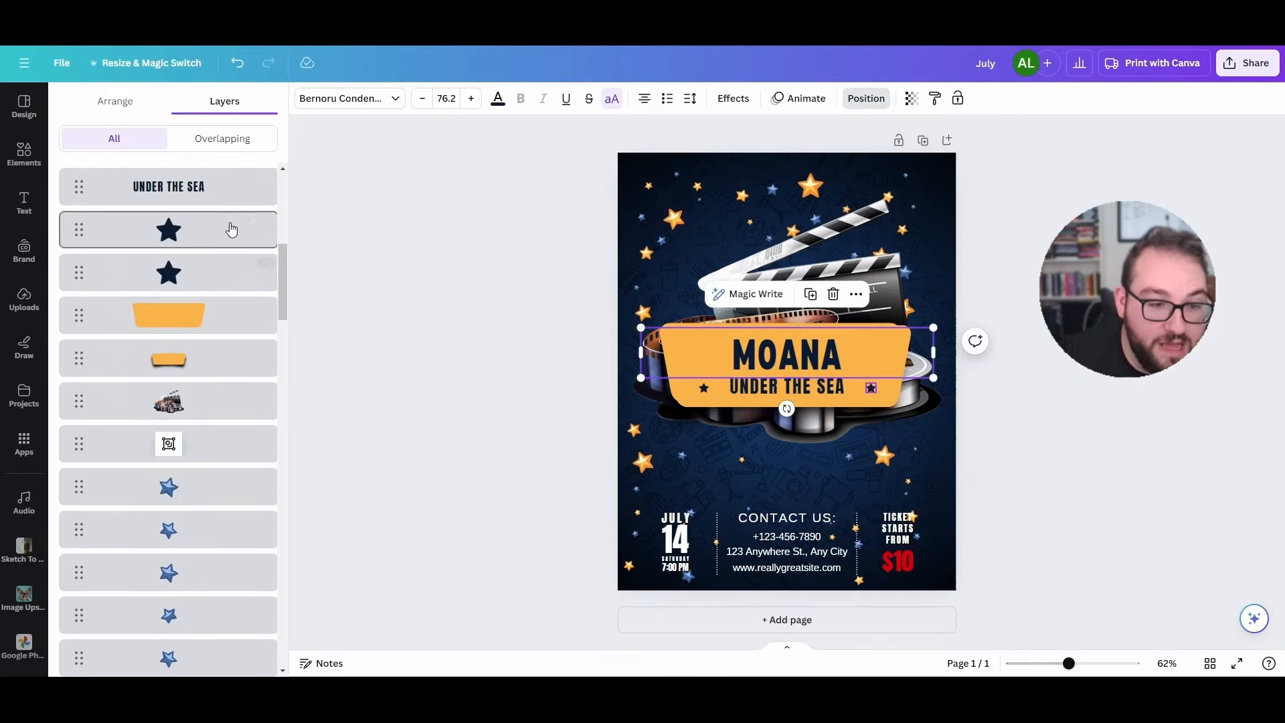
pyautogui.click(213, 142)
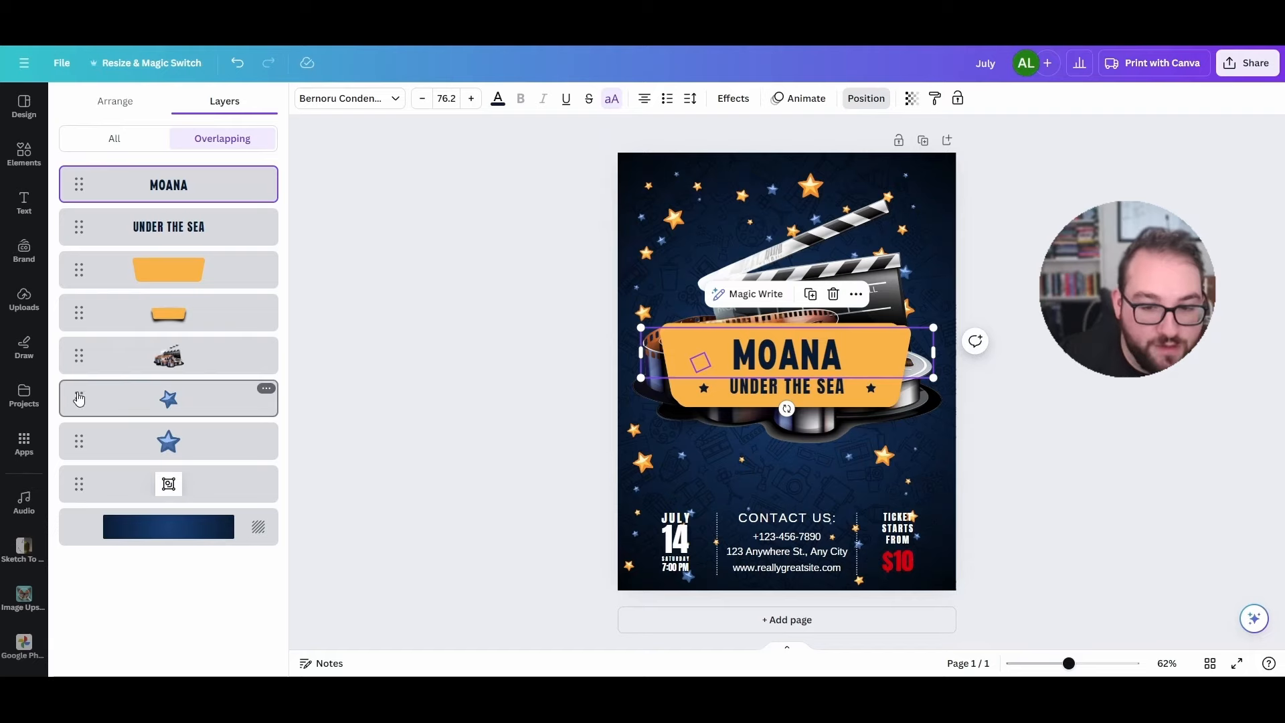
pyautogui.moveTo(73, 405); pyautogui.dragTo(77, 247)
# - Recolor the first two blue tones of the star beside the MOANA heading to pink
pyautogui.click(179, 499)
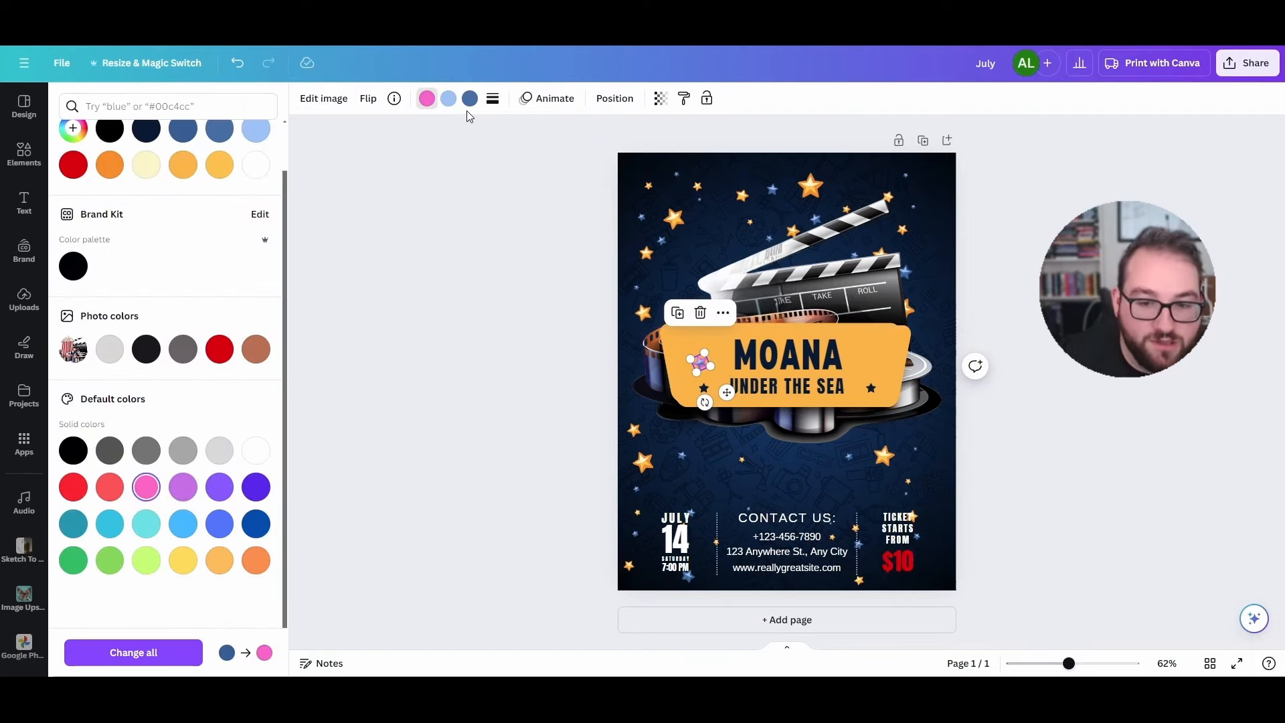
pyautogui.click(450, 100)
pyautogui.click(147, 539)
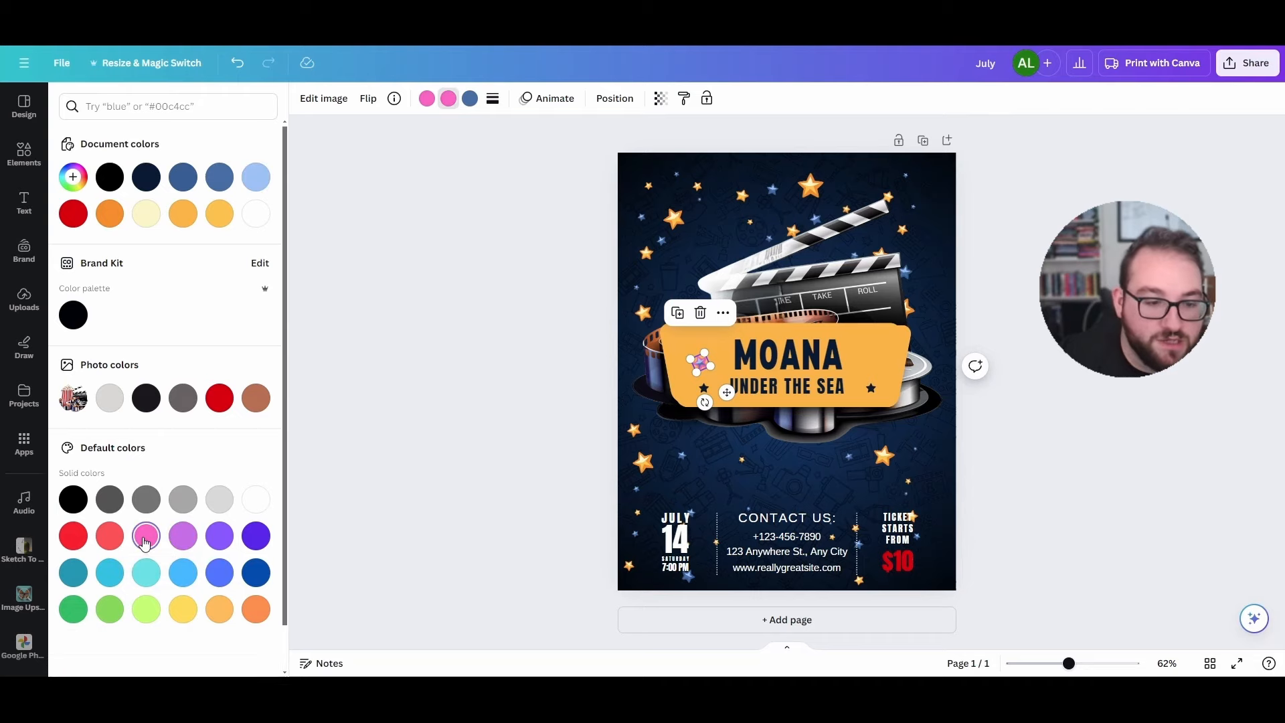
pyautogui.click(448, 99)
pyautogui.click(470, 98)
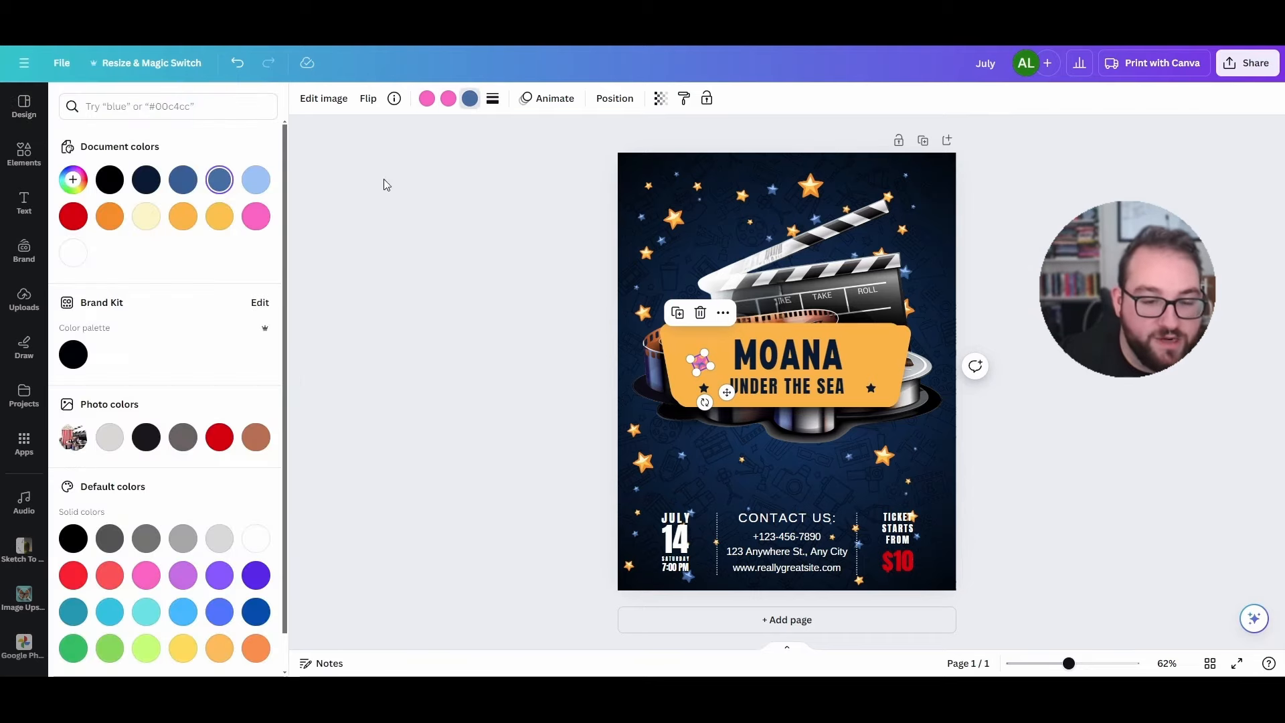
pyautogui.scroll(-1, 204, 588)
# - Select the pink star among the layers overlapping the heading and bring it in front of the MOANA and UNDER THE SEA text
pyautogui.rightClick(703, 355)
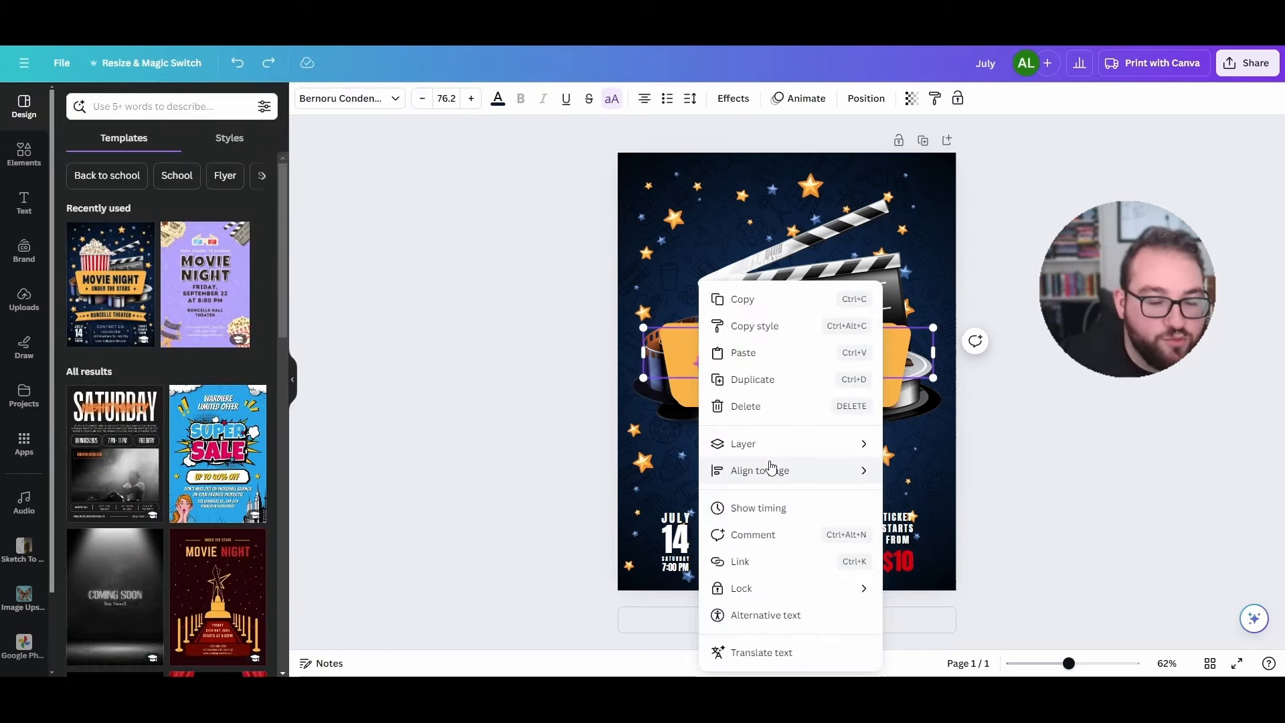
pyautogui.moveTo(757, 445)
pyautogui.click(979, 562)
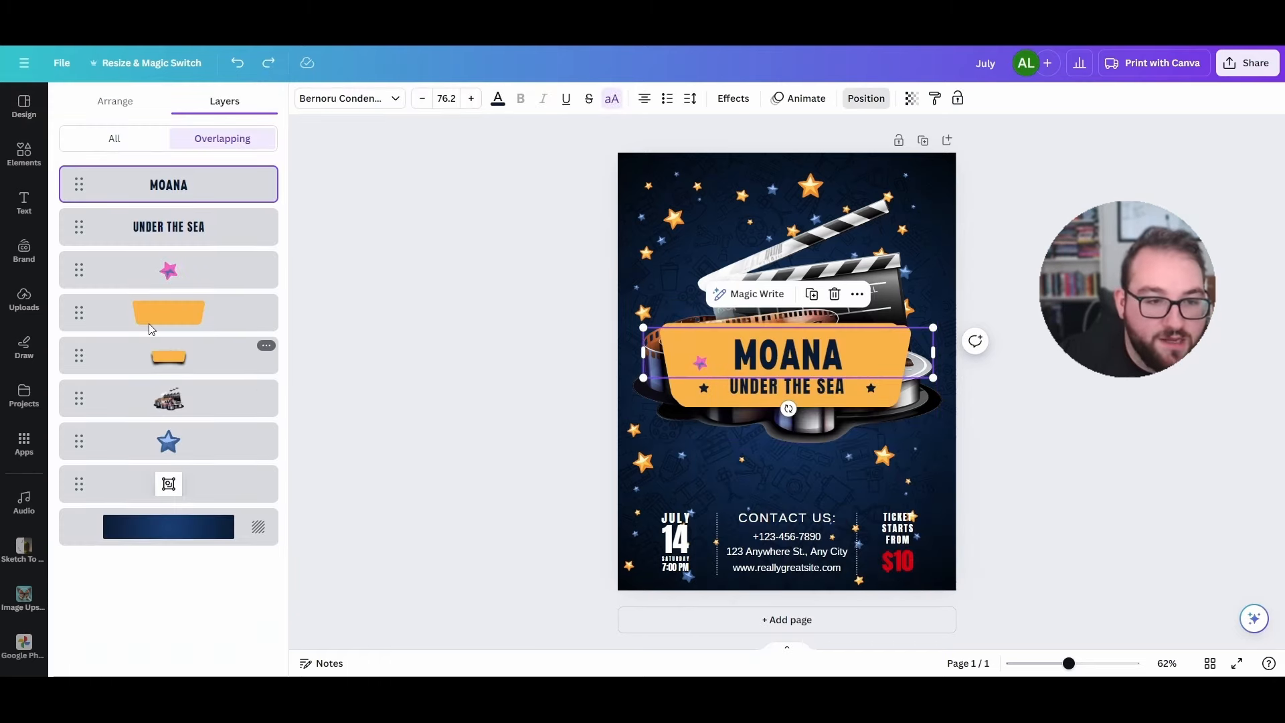
pyautogui.click(158, 268)
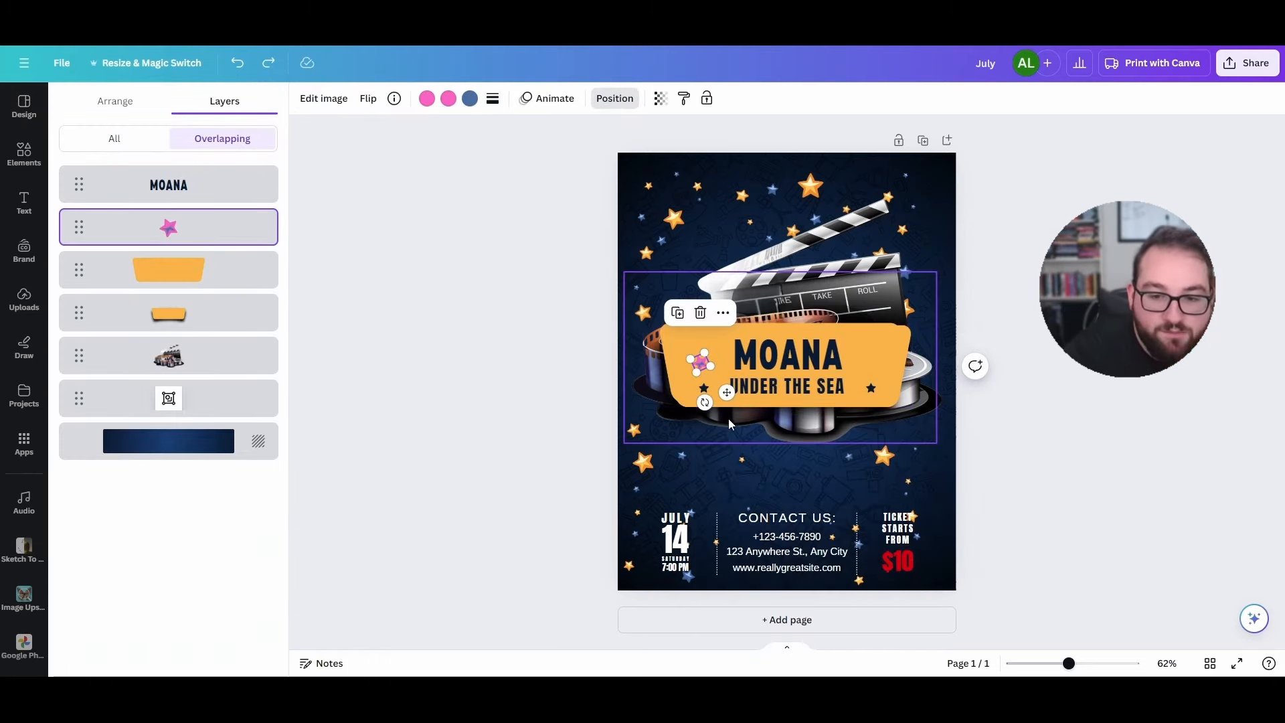
# - Duplicate the pink star repeatedly to form a diagonal row across the banner, and deselect it
pyautogui.hotkey('ctrl', 'd')
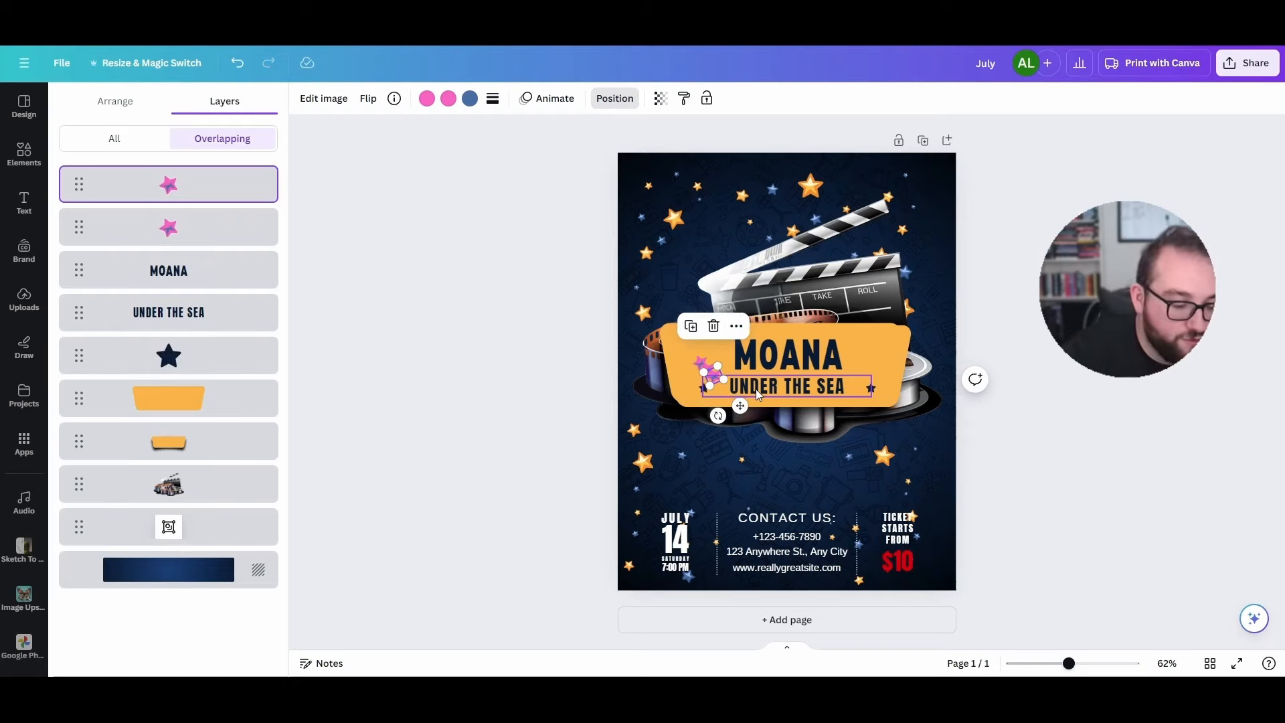
pyautogui.hotkey('ctrl', 'd')
pyautogui.hotkey('ctrl', 'd')
pyautogui.hotkey('ctrl', 'd')
pyautogui.hotkey('ctrl', 'd')
pyautogui.hotkey('ctrl', 'd')
pyautogui.hotkey('ctrl', 'd')
pyautogui.press('Escape')
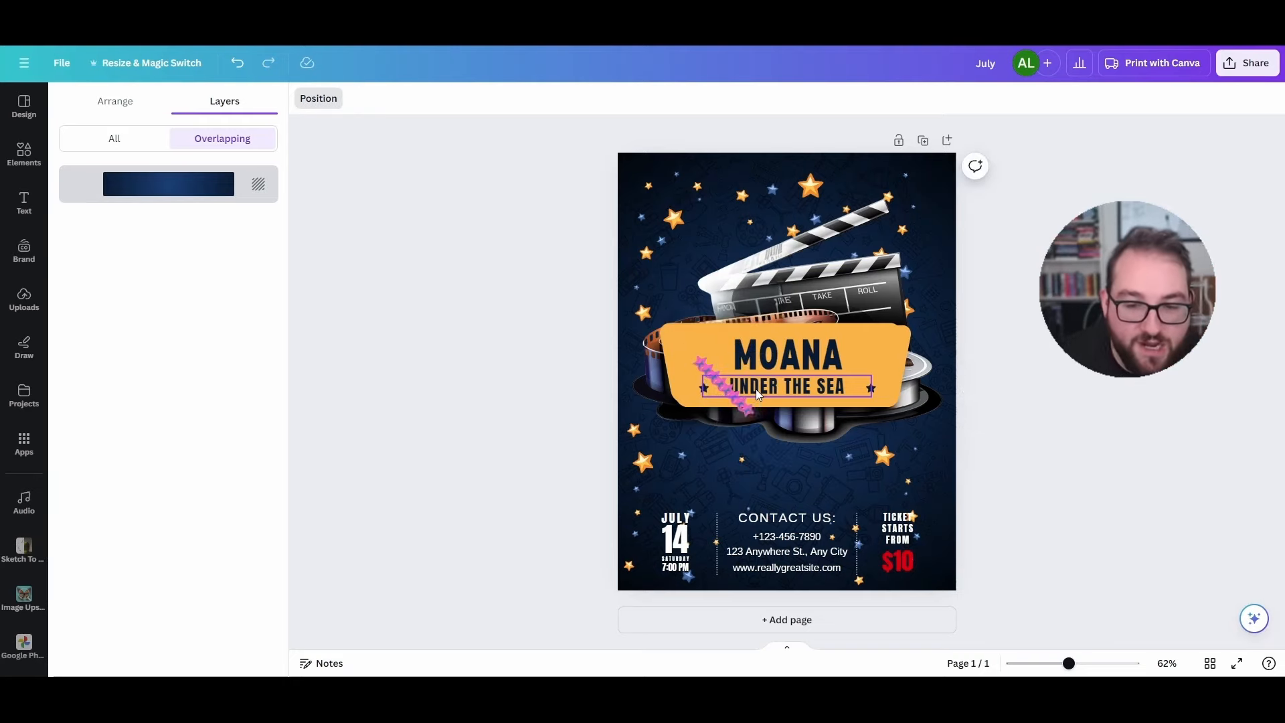
# - Undo the pink star duplicates so only the original star remains on the banner, and close the layers list
pyautogui.hotkey('ctrl', 'z')
pyautogui.hotkey('ctrl', 'z')
pyautogui.hotkey('ctrl', 'z')
pyautogui.hotkey('ctrl', 'z')
pyautogui.hotkey('ctrl', 'z')
pyautogui.hotkey('ctrl', 'z')
pyautogui.hotkey('ctrl', 'z')
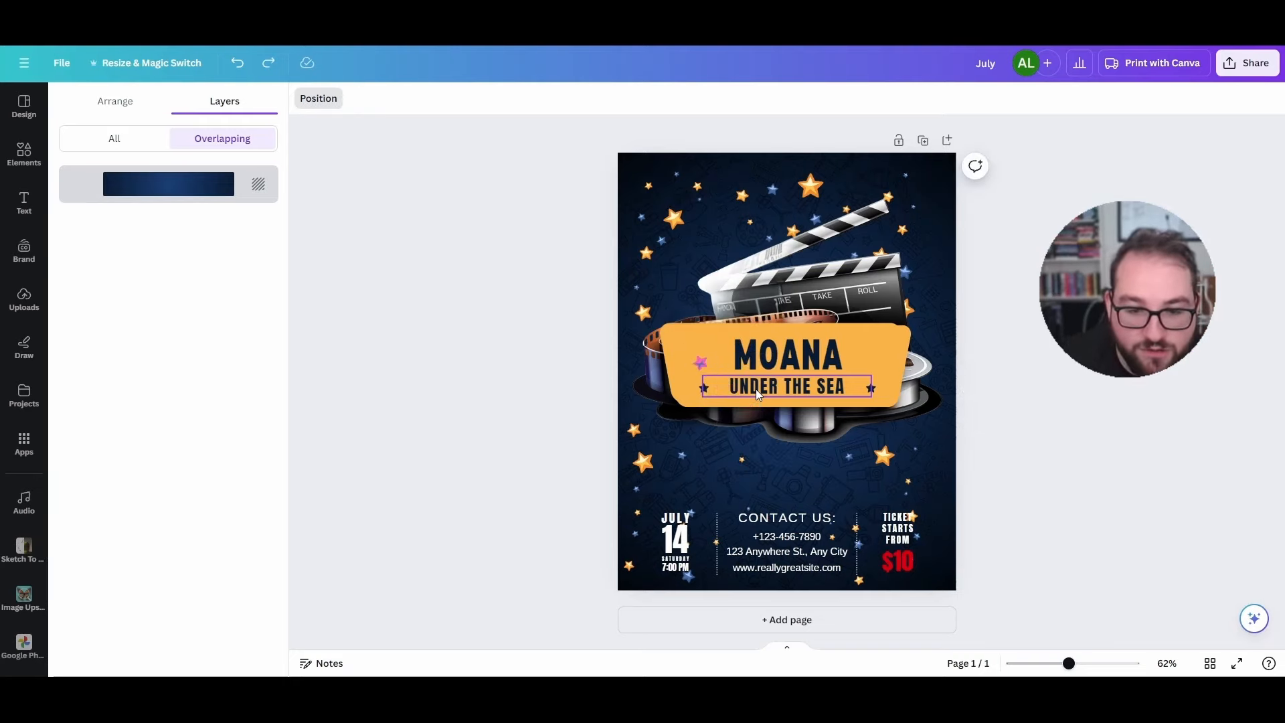
pyautogui.press('Escape')
pyautogui.click(294, 390)
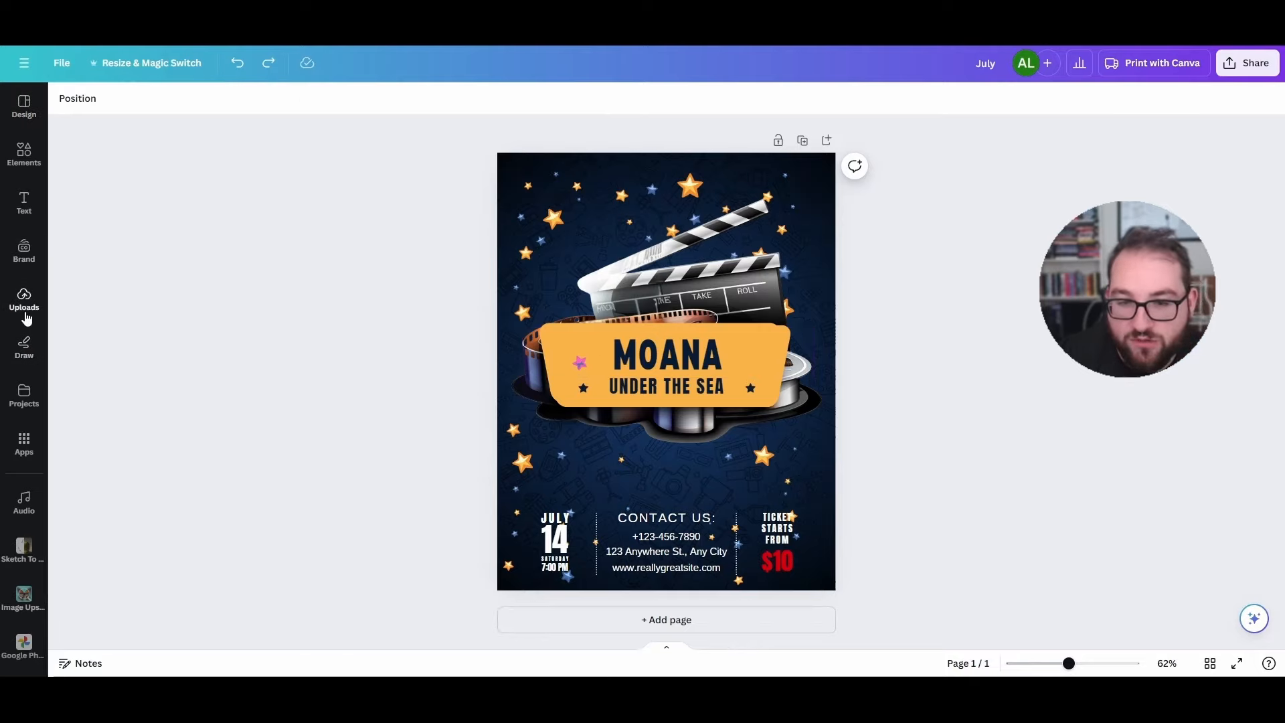
# - Search the elements for "house" graphics and place the orange-roofed house over the flyer's banner
pyautogui.click(24, 154)
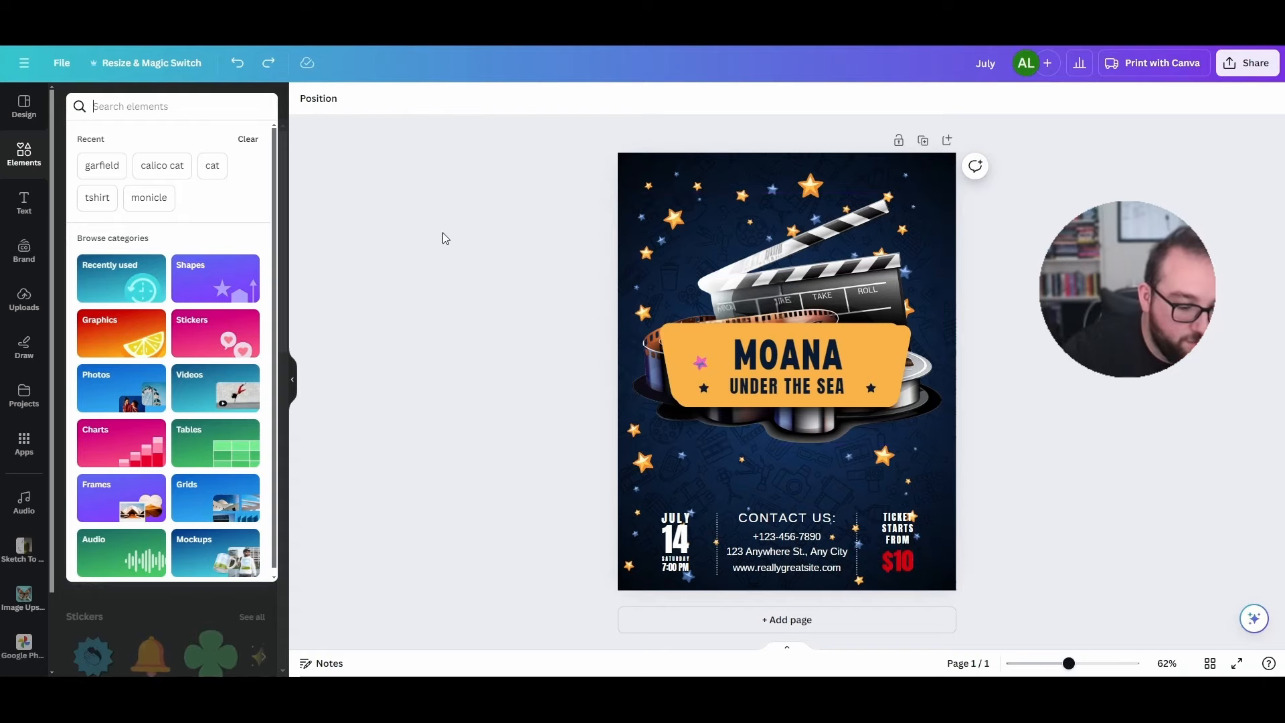
pyautogui.click(151, 107)
pyautogui.write('house')
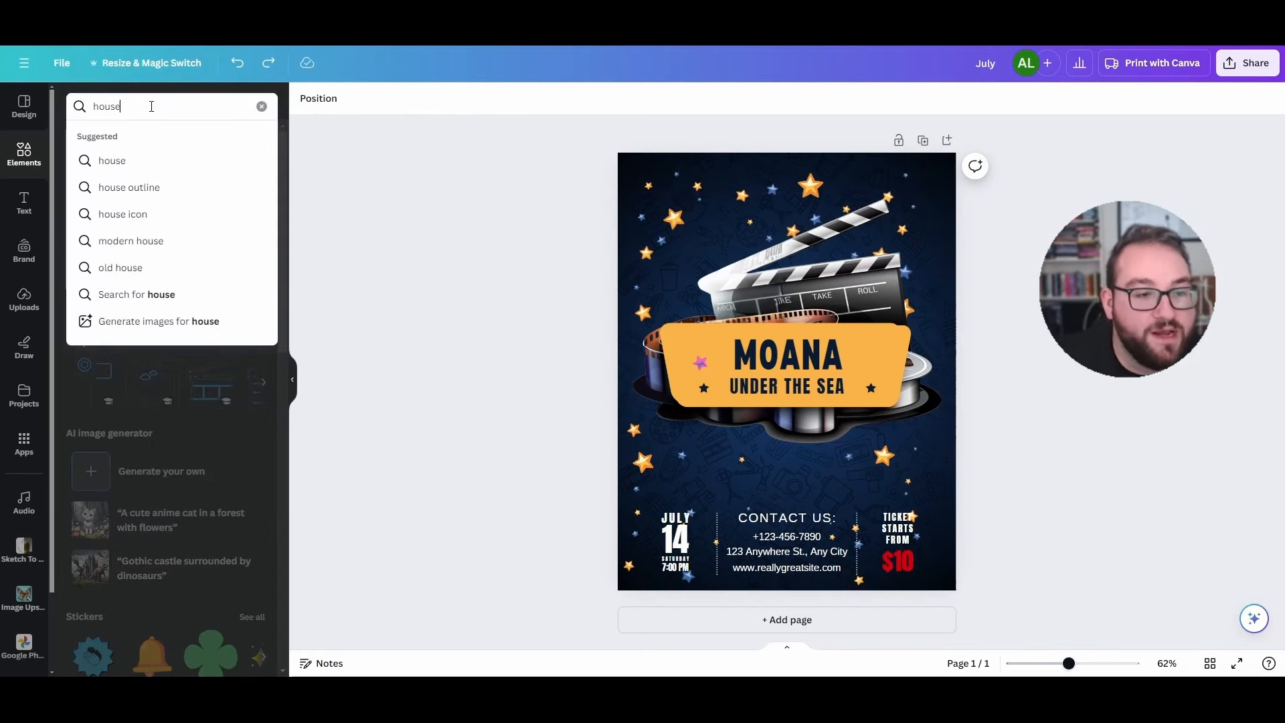
pyautogui.press('Return')
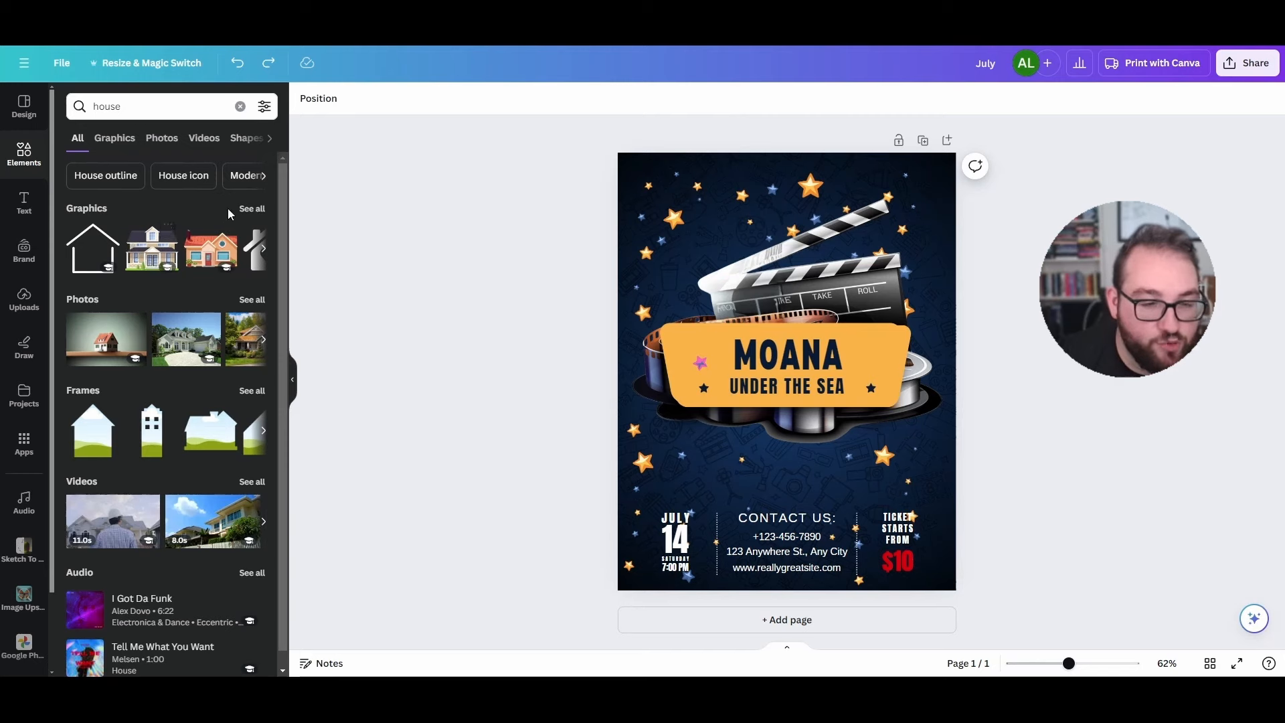
pyautogui.click(251, 209)
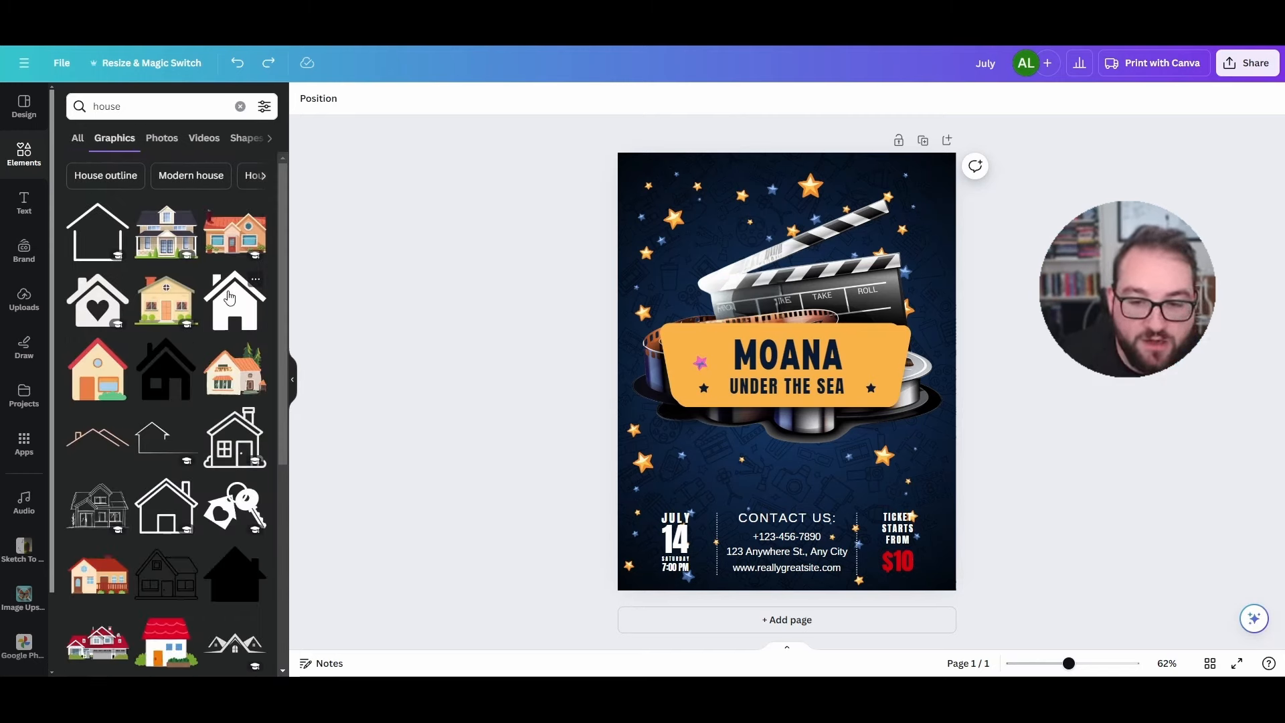
pyautogui.click(232, 256)
pyautogui.moveTo(796, 359); pyautogui.dragTo(790, 450)
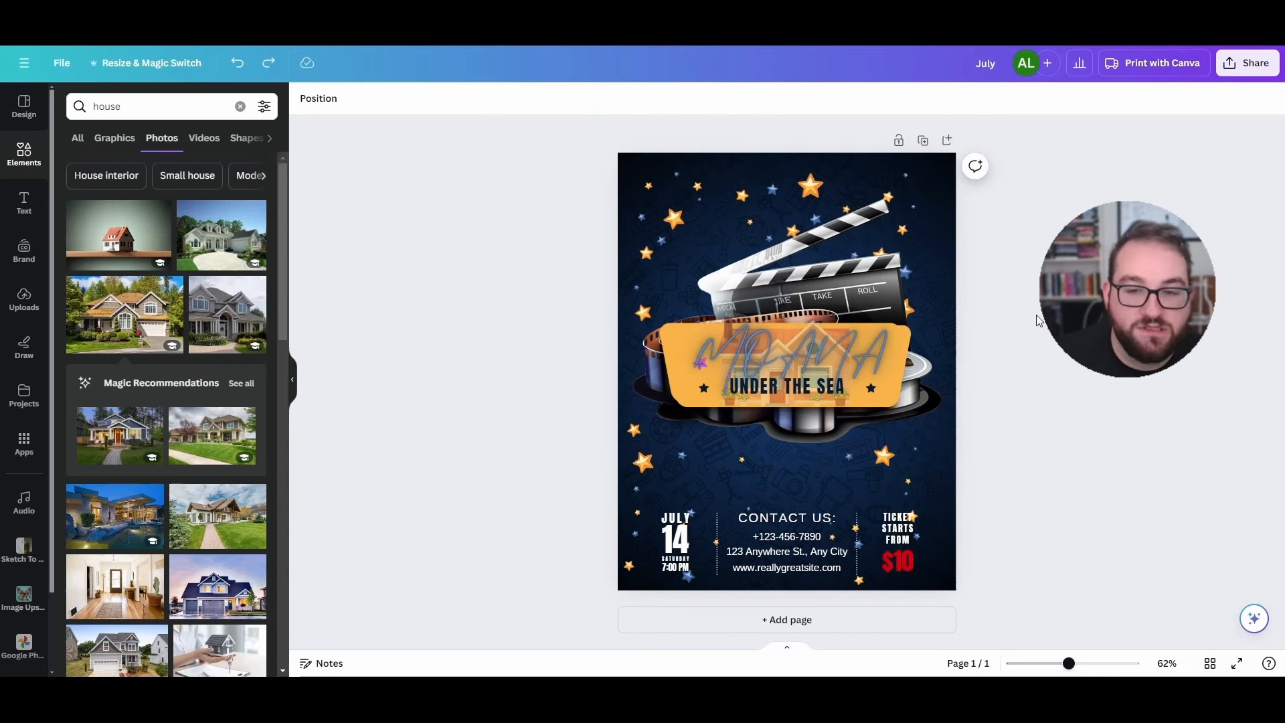
# - Apply the Tectonic text animation to the MOANA heading
pyautogui.click(798, 342)
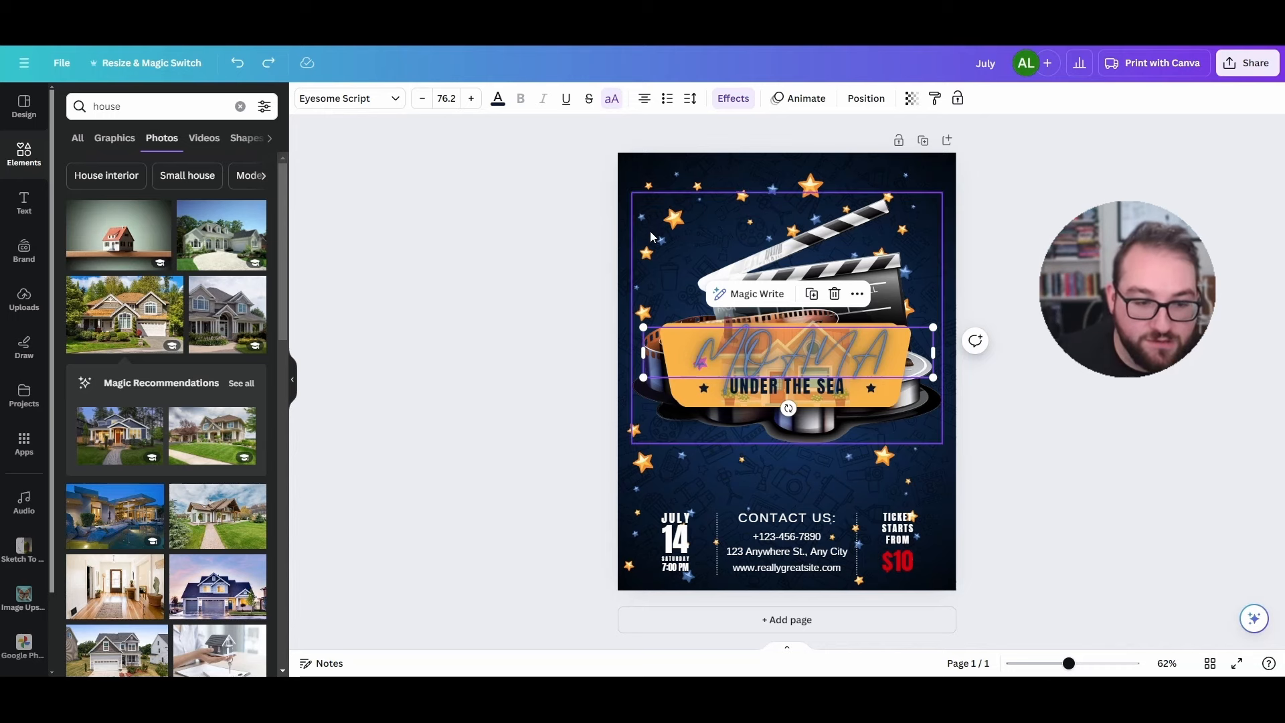
pyautogui.click(799, 98)
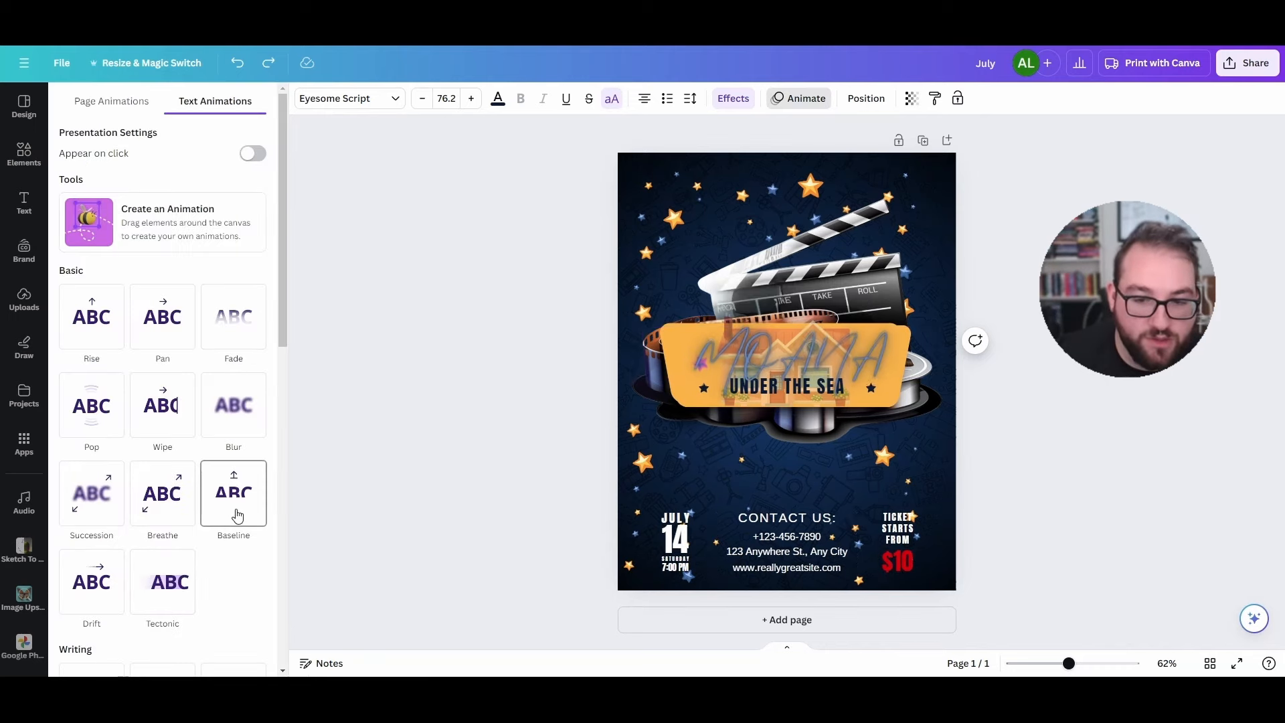
pyautogui.click(167, 597)
# - Apply the Blur photo animation to the clapperboard image and deselect everything on the flyer
pyautogui.click(873, 315)
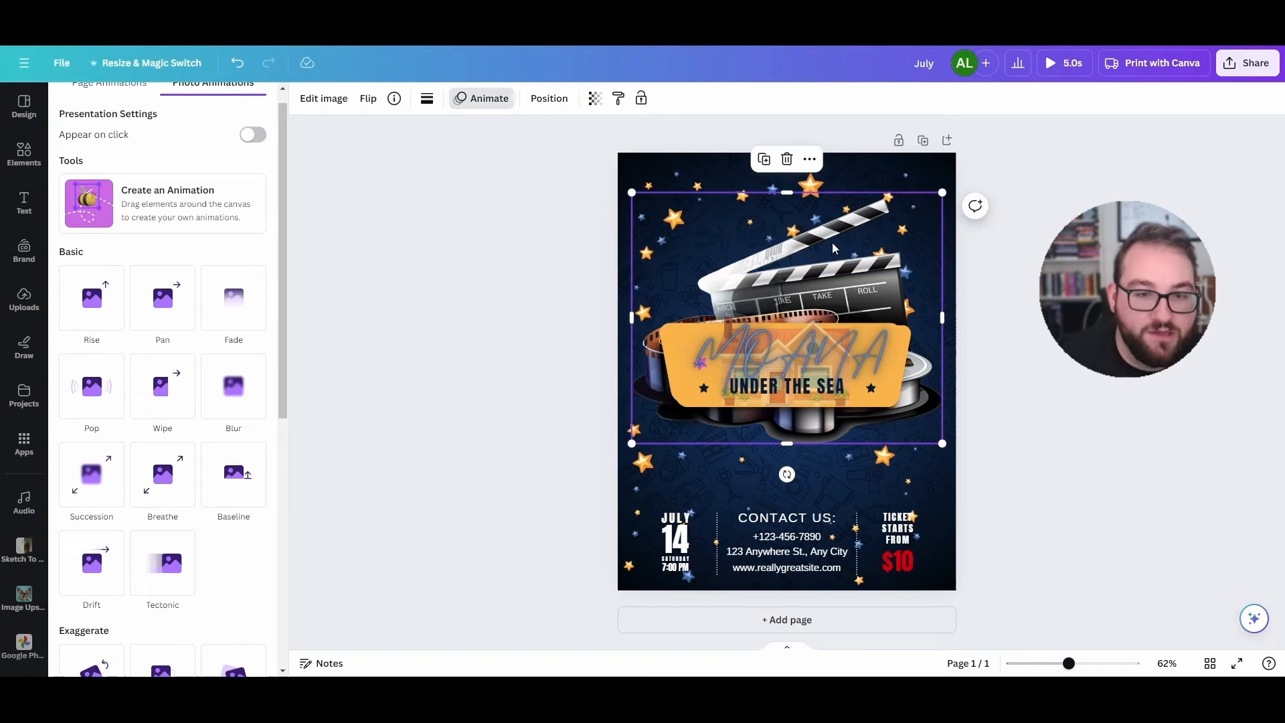
pyautogui.click(245, 418)
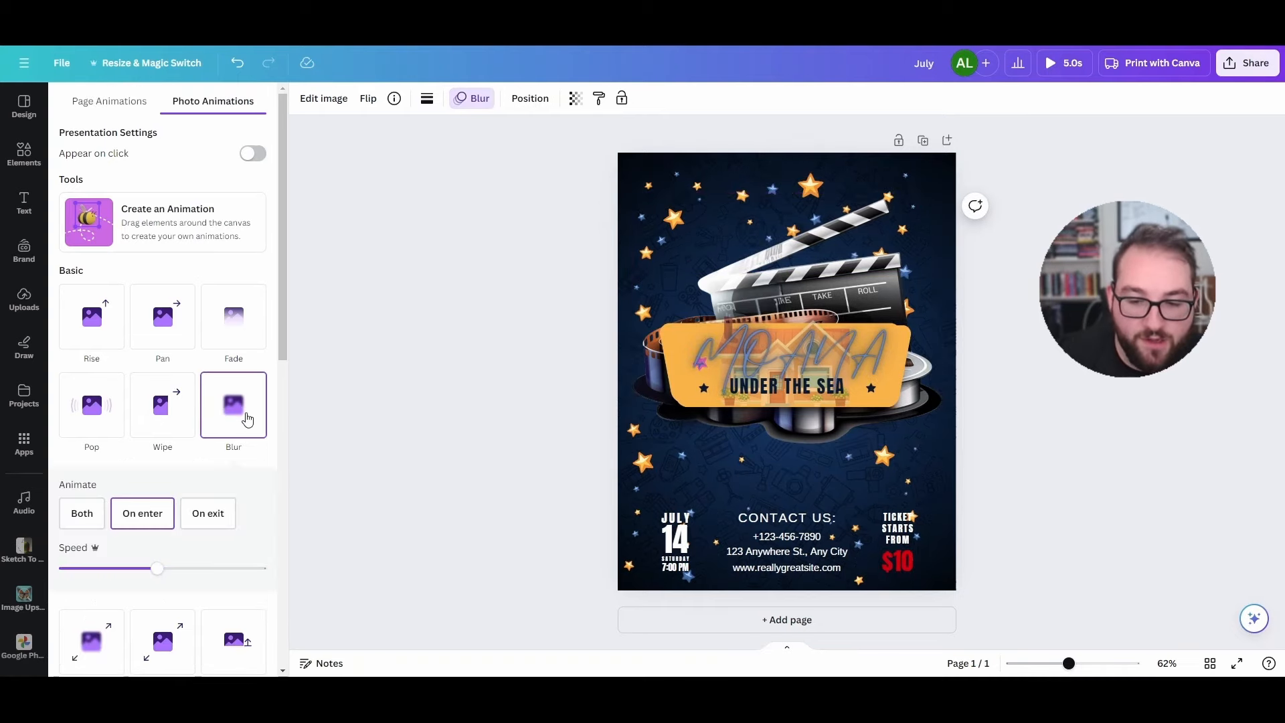
pyautogui.click(896, 538)
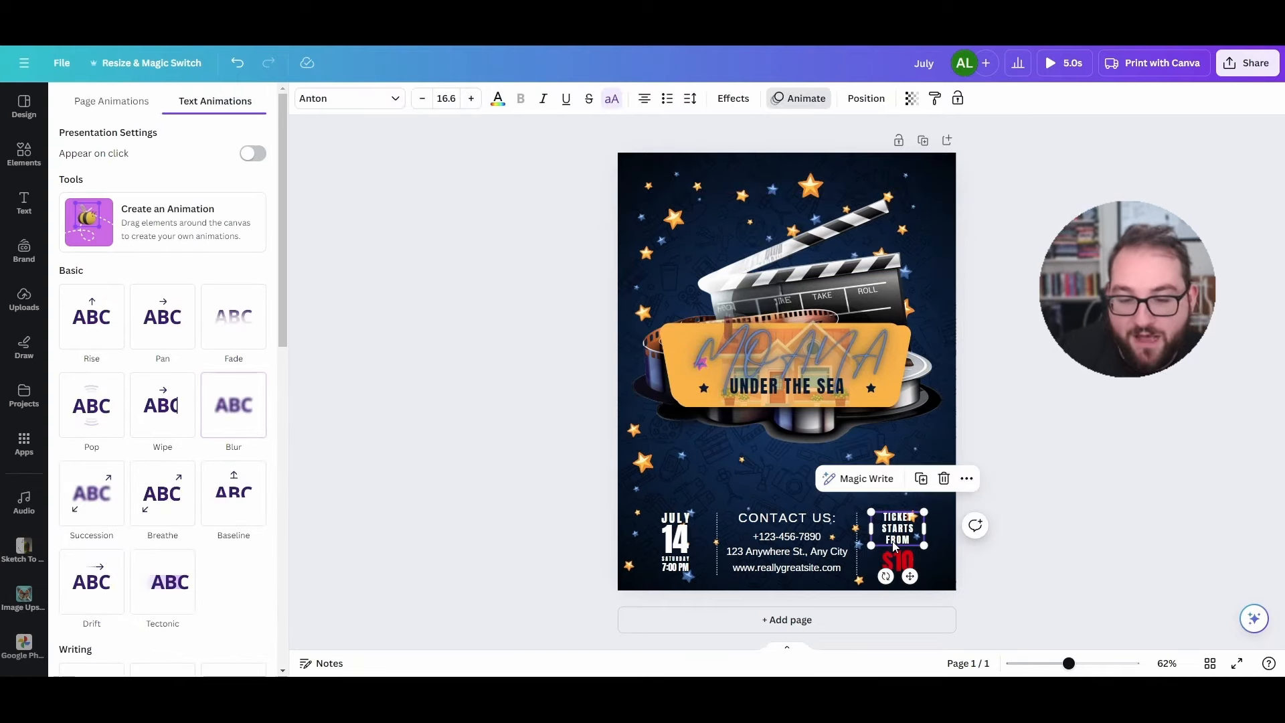
pyautogui.click(676, 496)
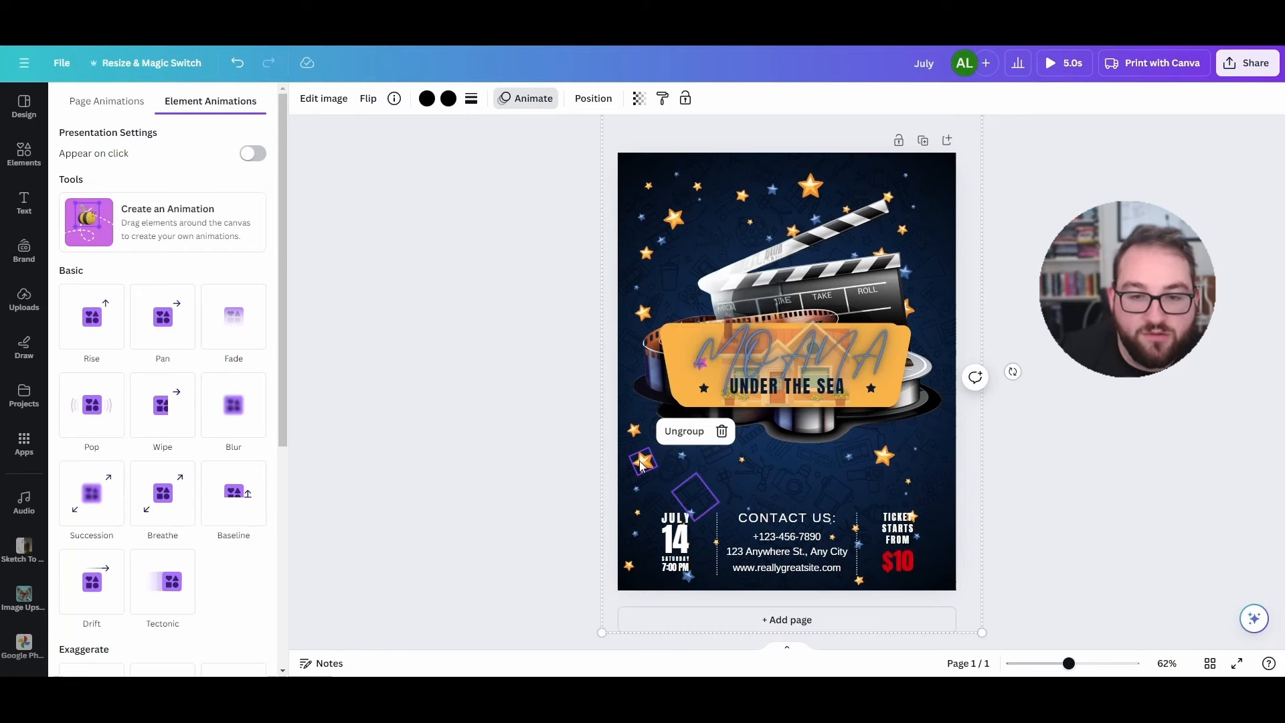
pyautogui.click(1097, 404)
# - Add the popular track "Haven't Met You Yet" to the flyer as audio and dismiss the popular-music notice
pyautogui.click(24, 503)
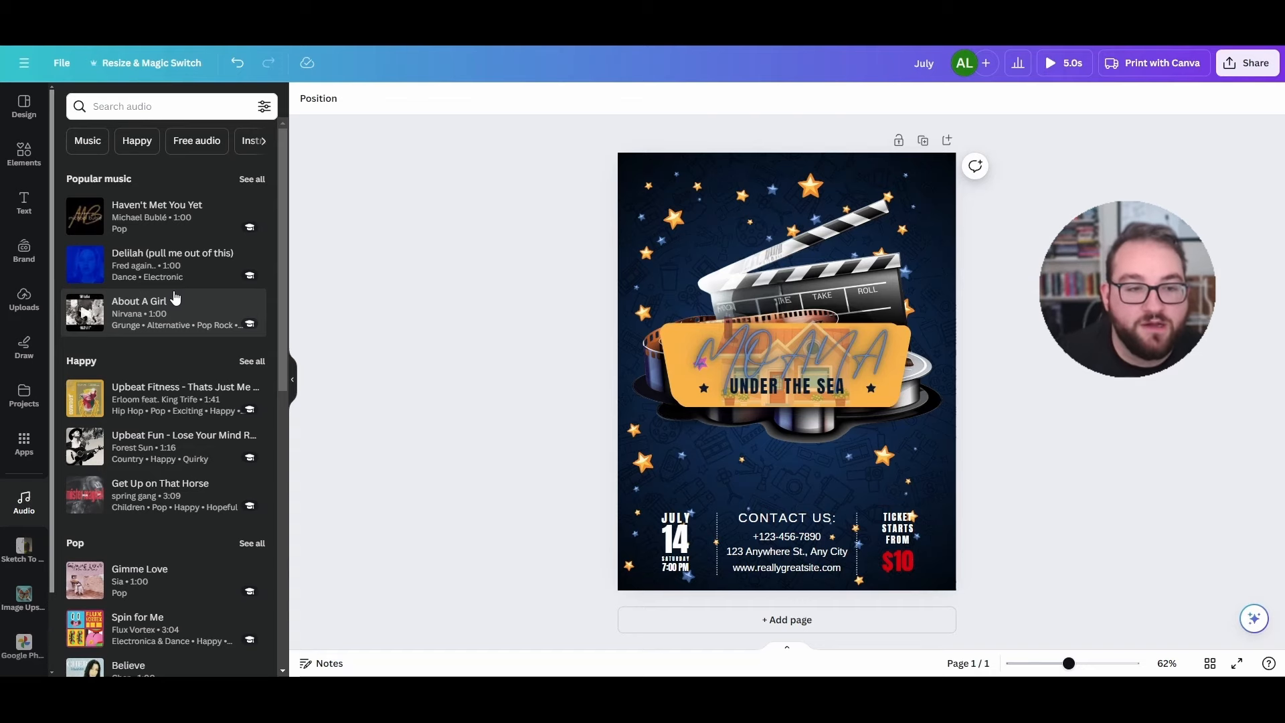
pyautogui.moveTo(157, 216); pyautogui.dragTo(734, 236)
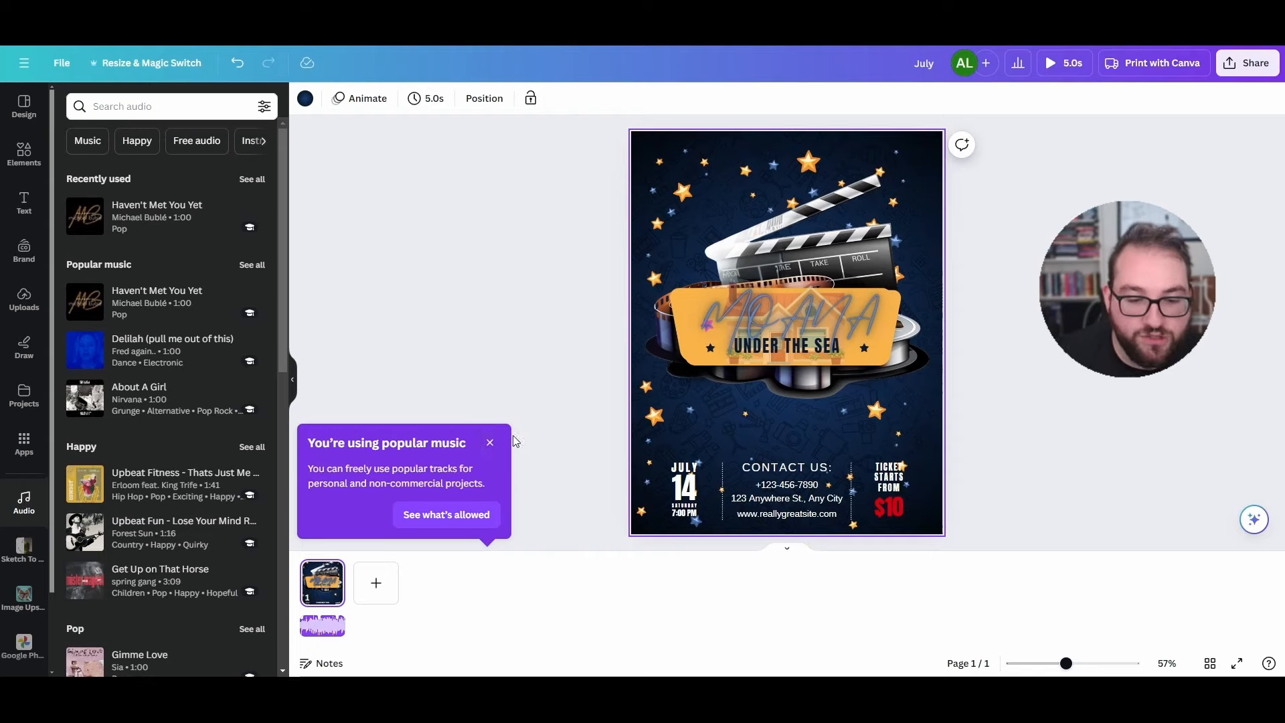
pyautogui.click(490, 442)
pyautogui.click(309, 626)
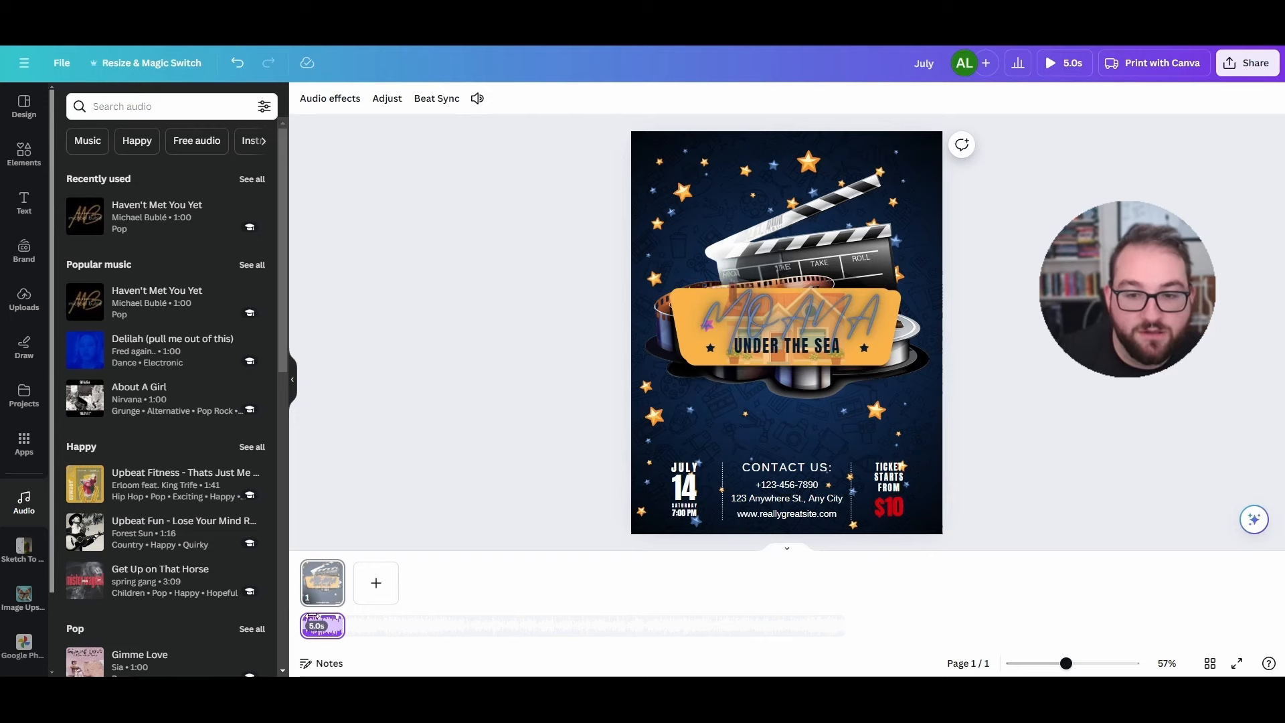
pyautogui.press('Delete')
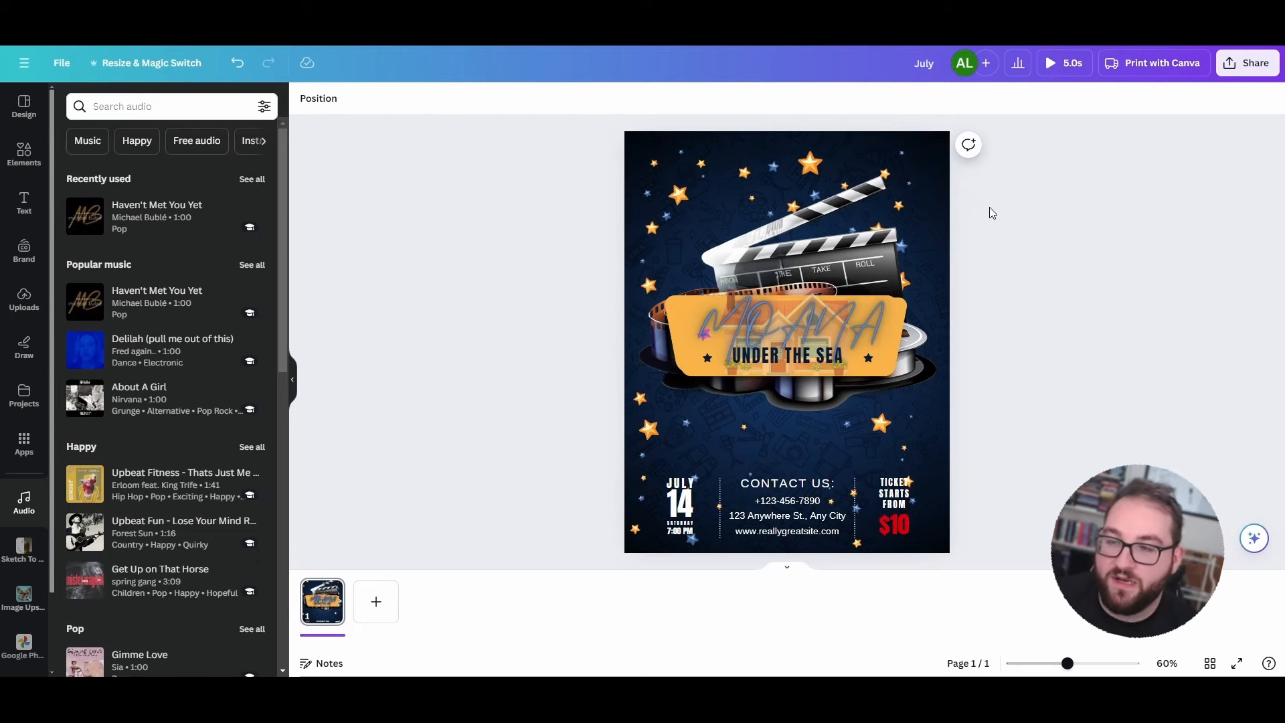
# - Download the flyer as a PNG file at size 1
pyautogui.click(1243, 67)
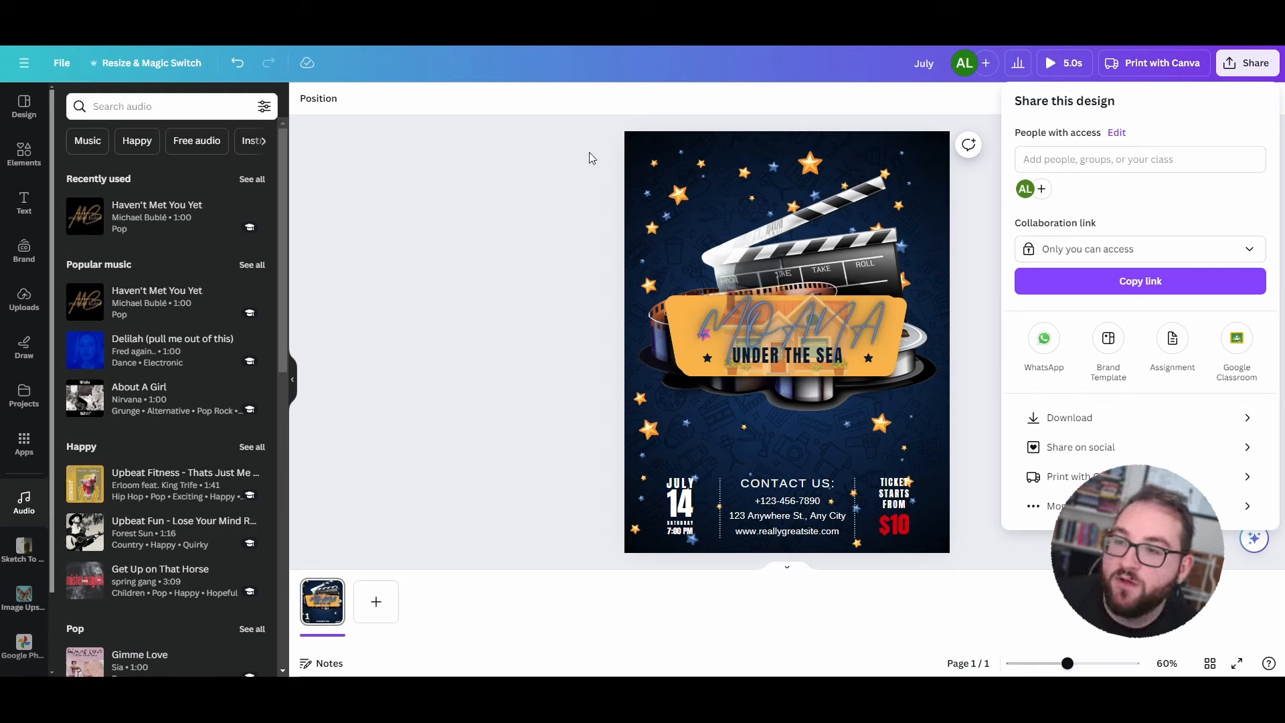
pyautogui.click(1065, 417)
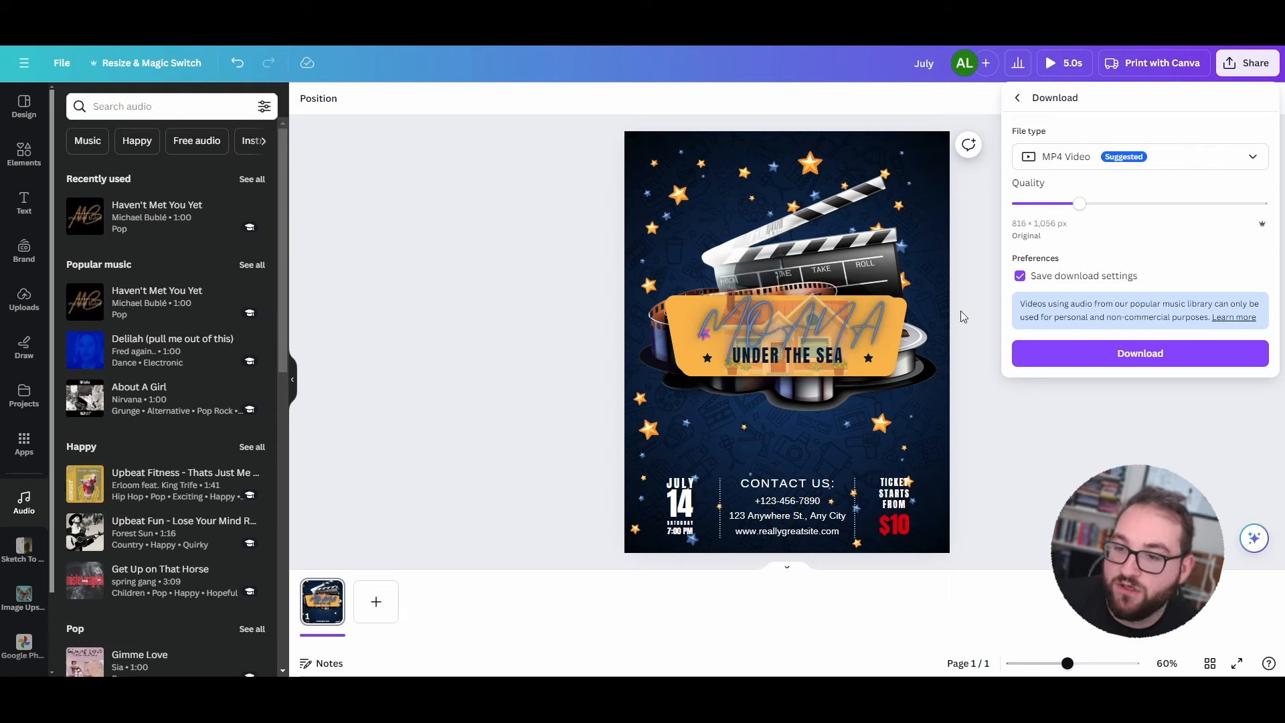
pyautogui.click(1164, 162)
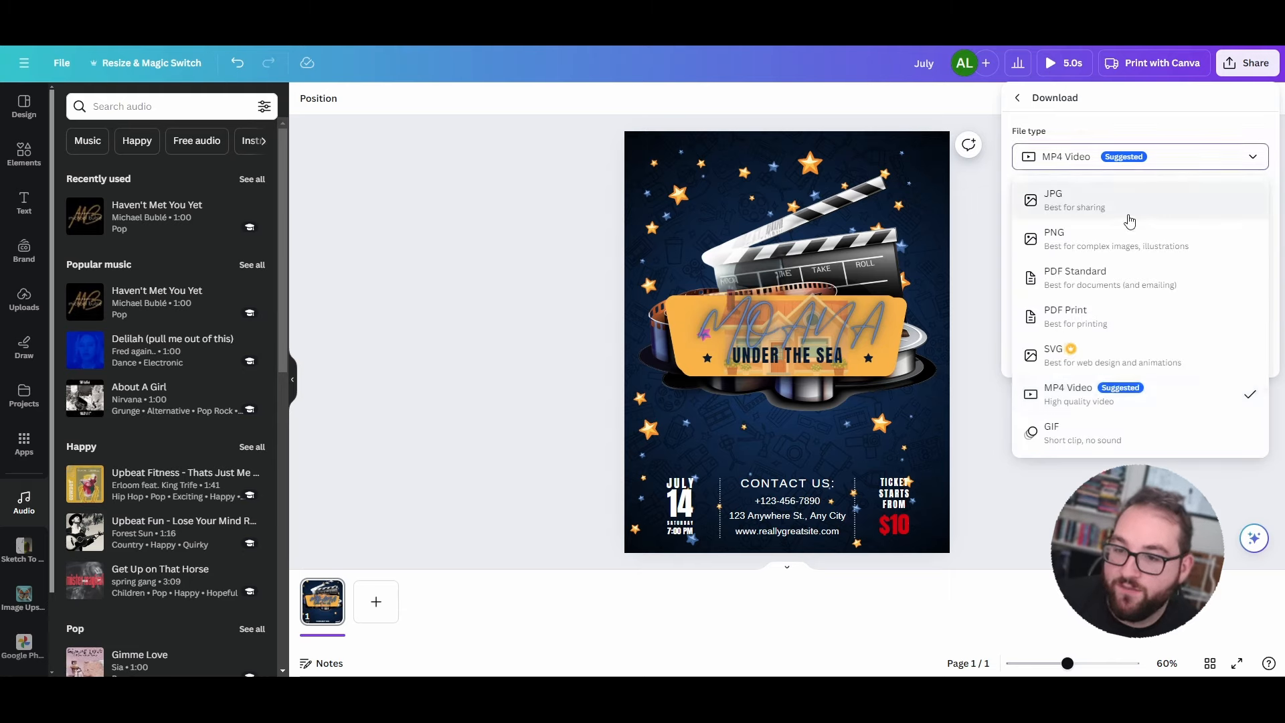
pyautogui.click(1091, 231)
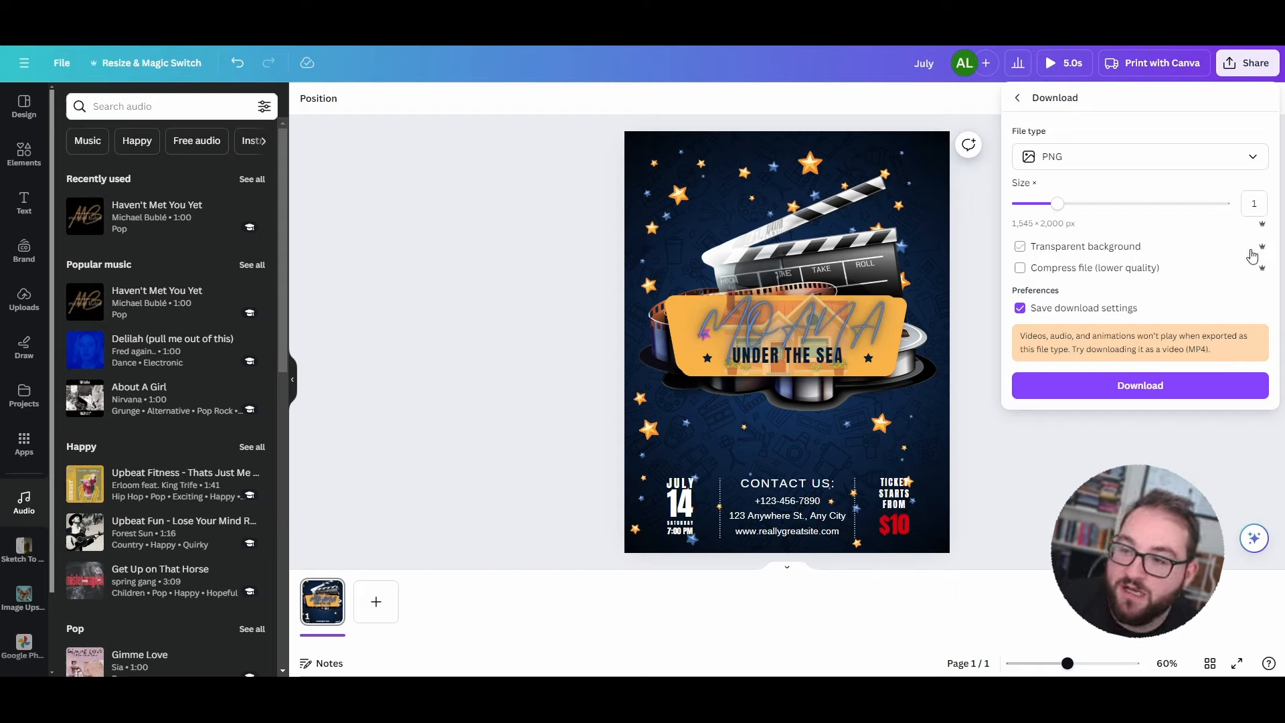
pyautogui.moveTo(1059, 209)
pyautogui.mouseDown()
pyautogui.moveTo(1225, 204)
pyautogui.moveTo(1057, 204)
pyautogui.mouseUp()
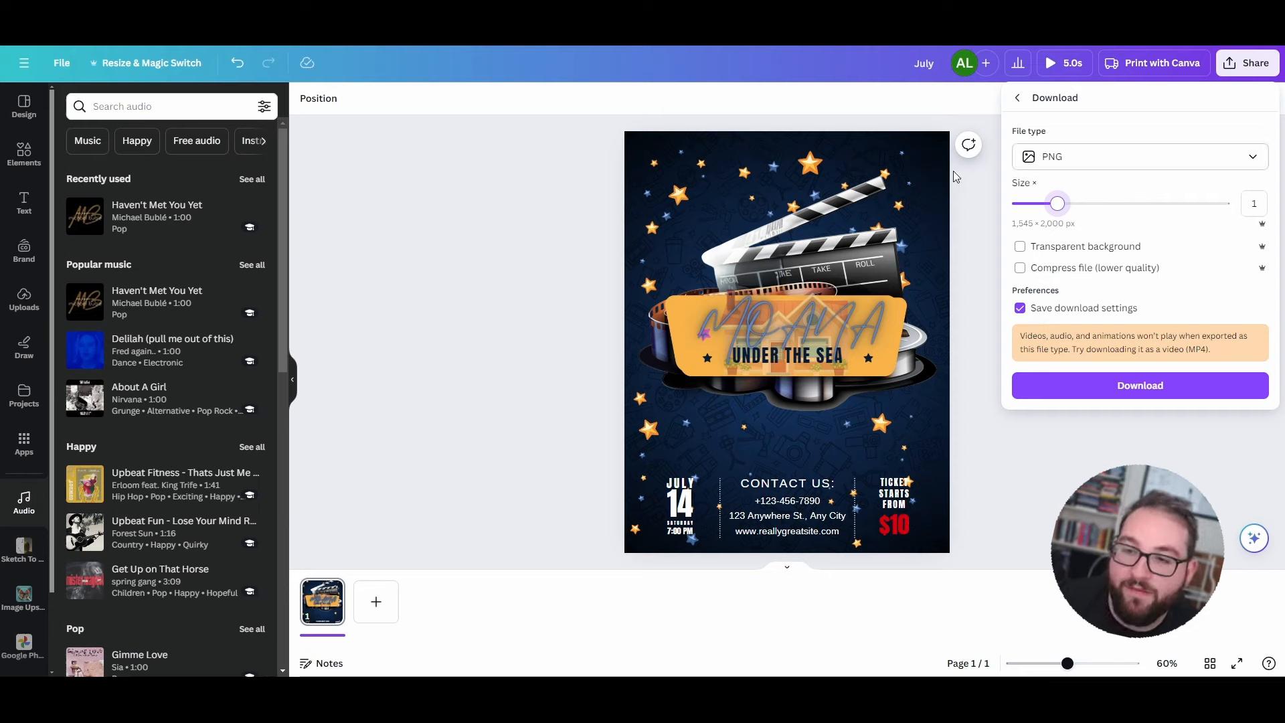
pyautogui.click(1074, 387)
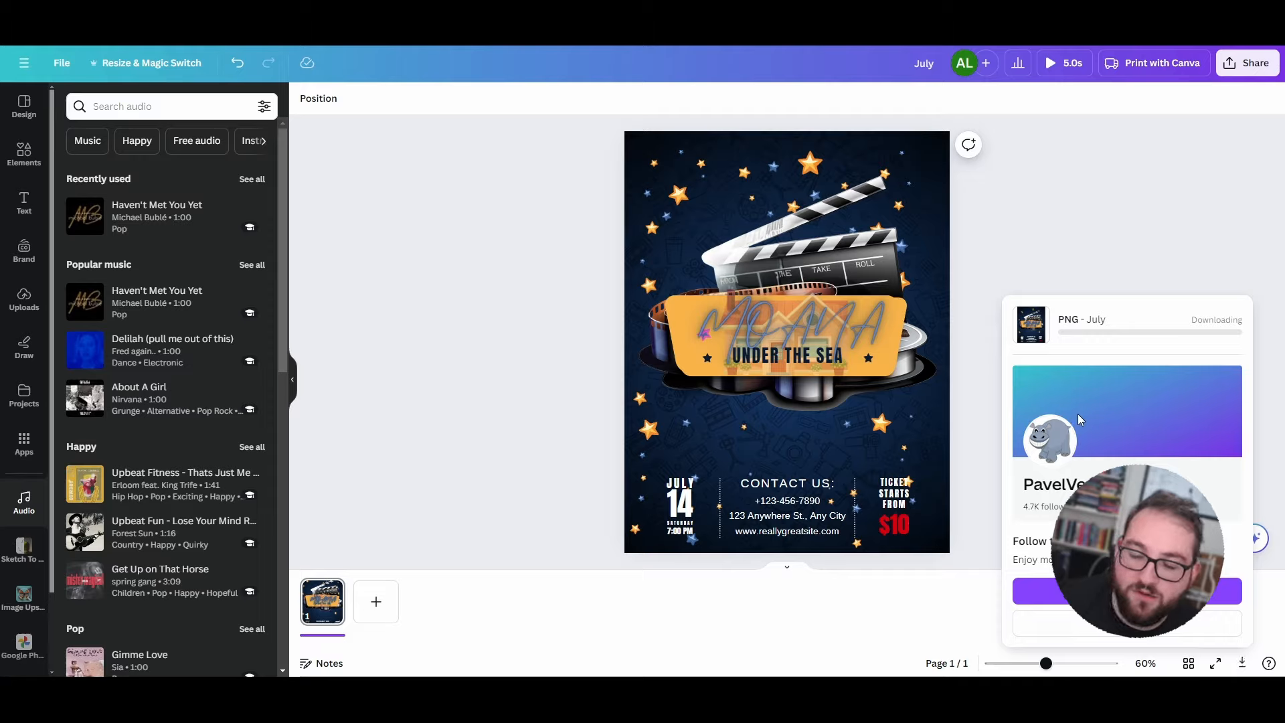